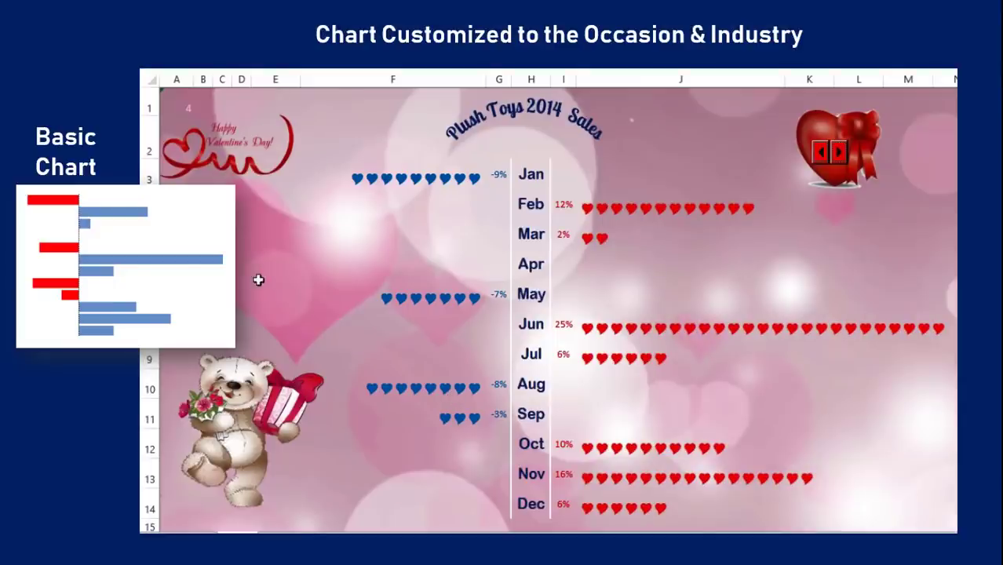
Step: Use the heart graphic's spin button to step the chart back to 2014, then forward through 2015 and 2016
click(261, 153)
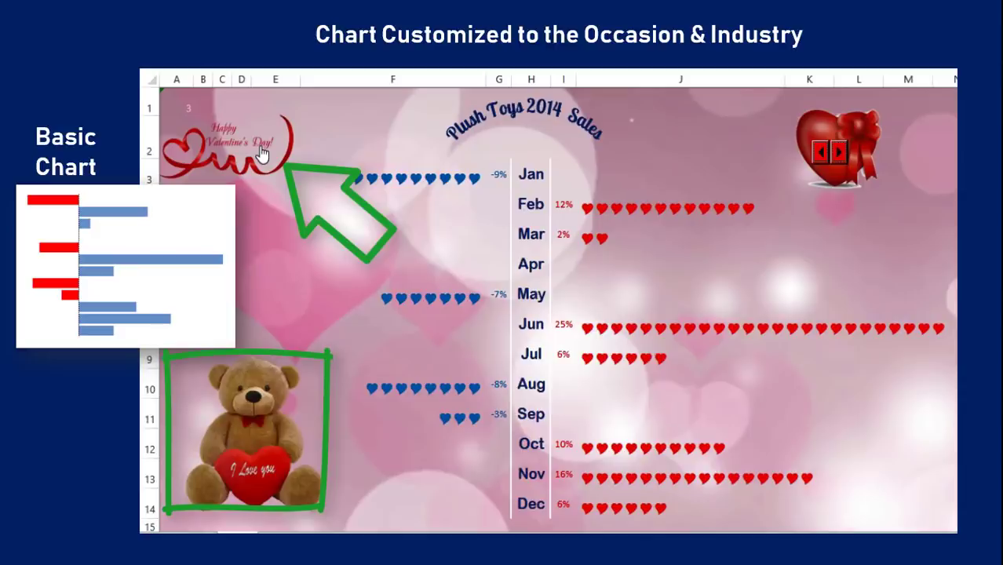
click(262, 152)
click(259, 147)
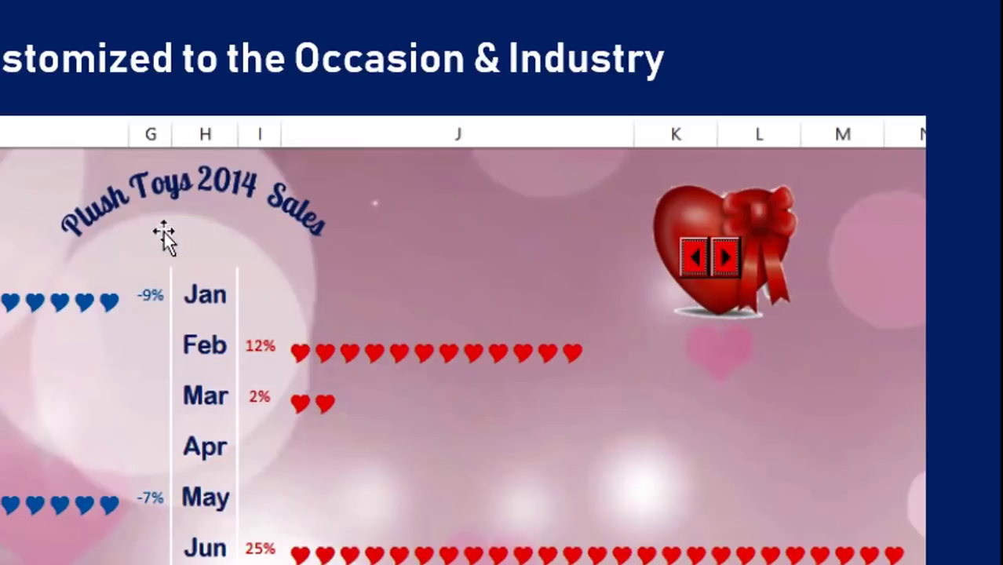
click(726, 255)
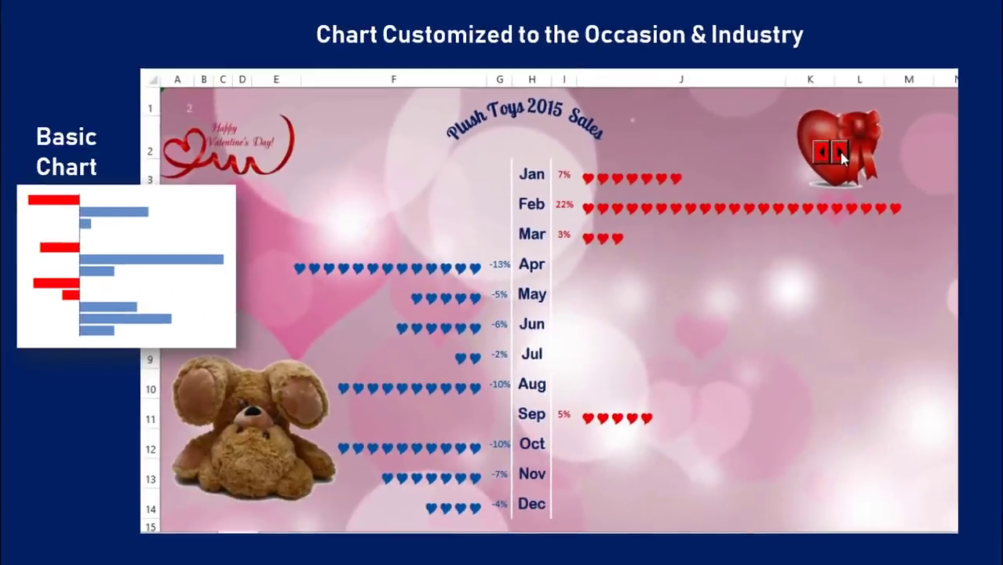
click(839, 152)
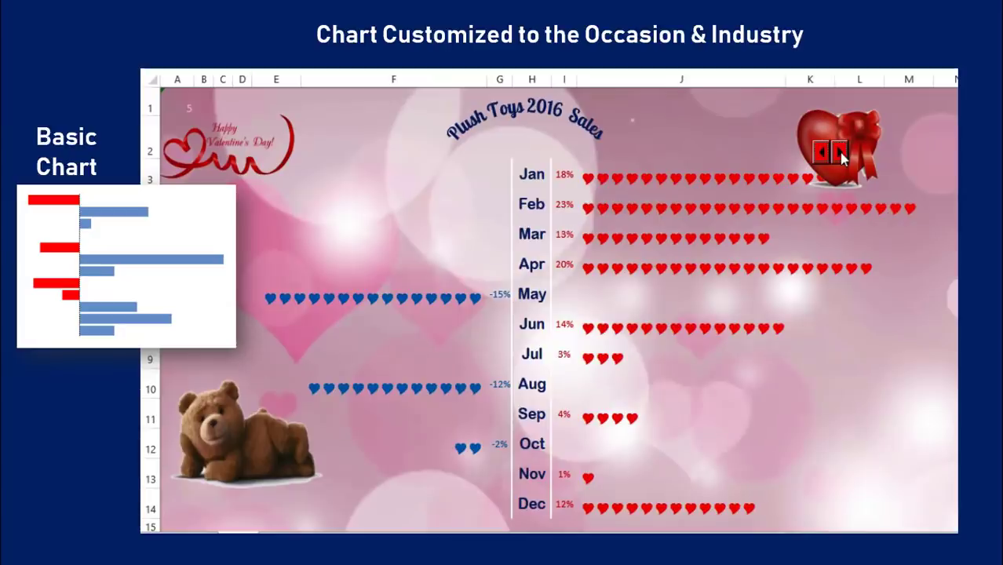
click(839, 153)
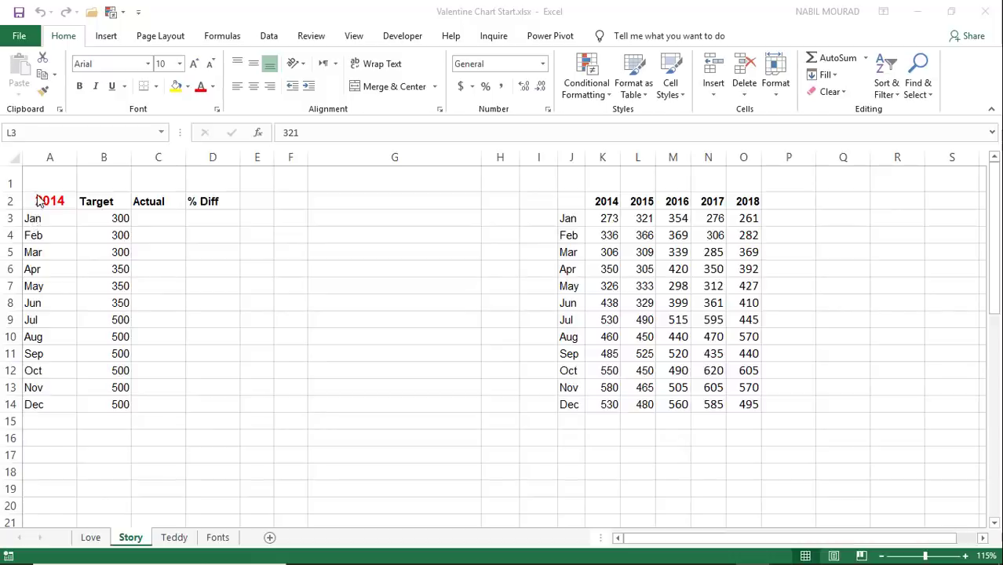
Step: Check the 2014 sales column, then select the empty Actual cells C3:C14
click(606, 158)
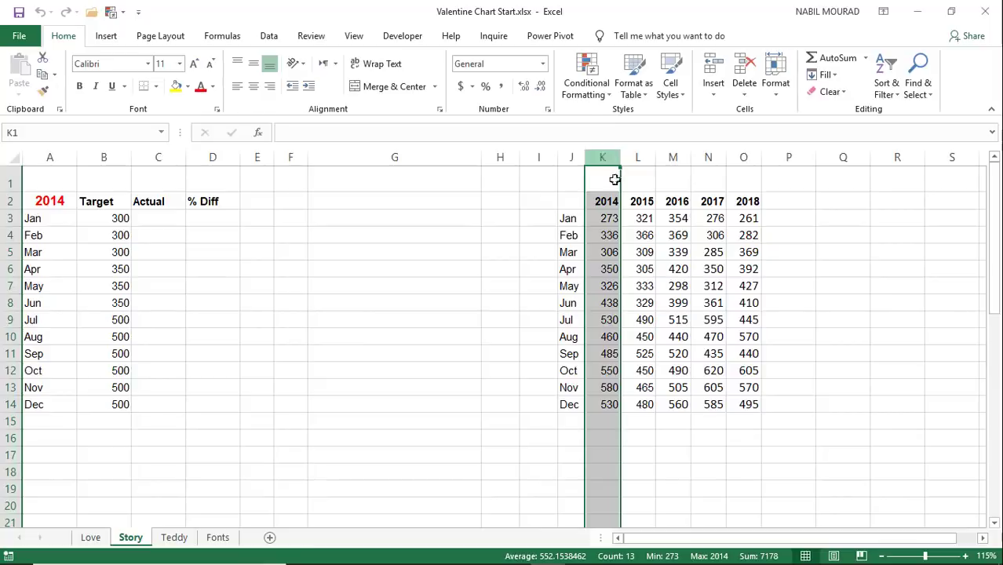
click(611, 222)
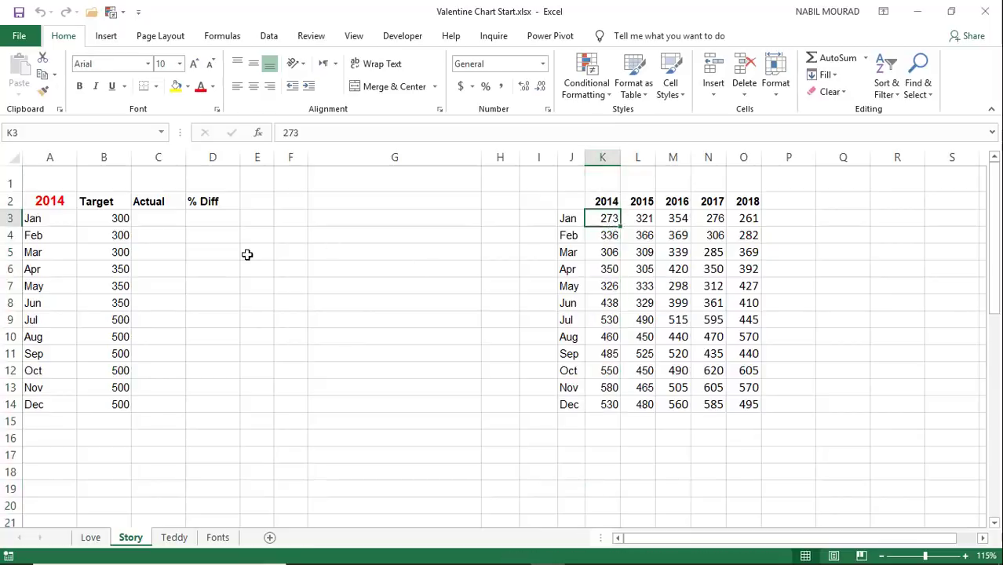
drag(158, 220, 157, 395)
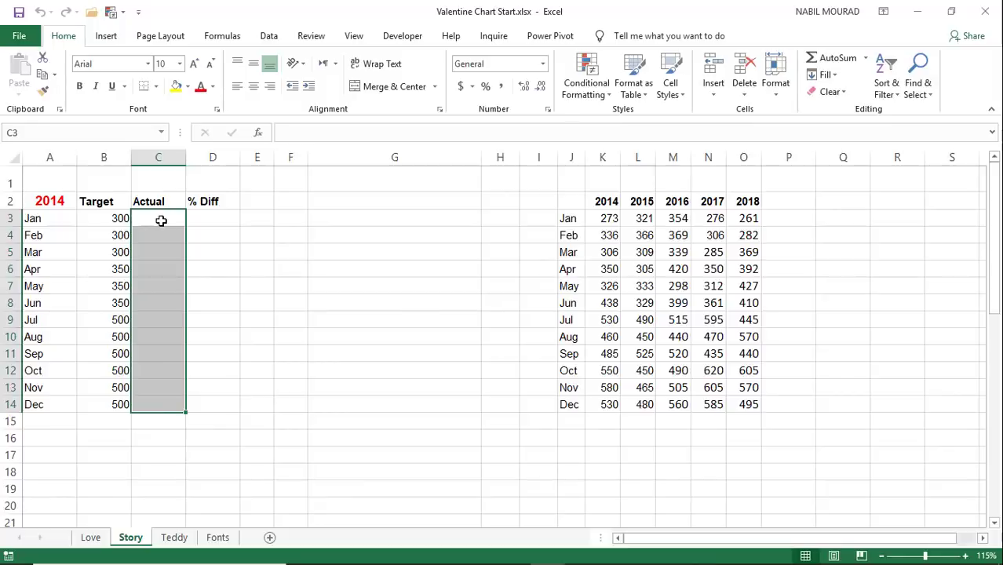
Step: Start =VLOOKUP(A3,$J$3:$O$14, using the month as lookup value and an absolute table range
text(=vlo)
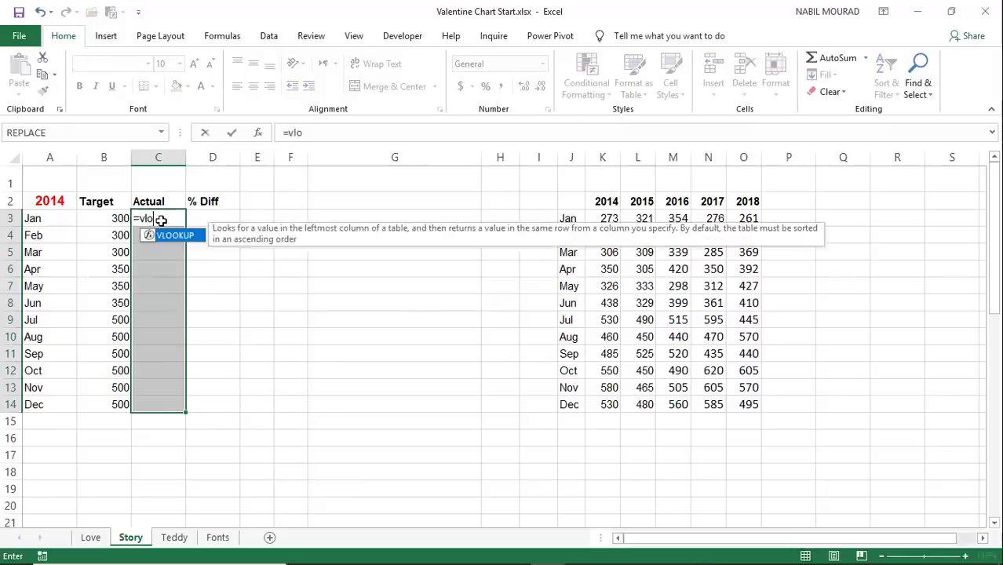
key(Tab)
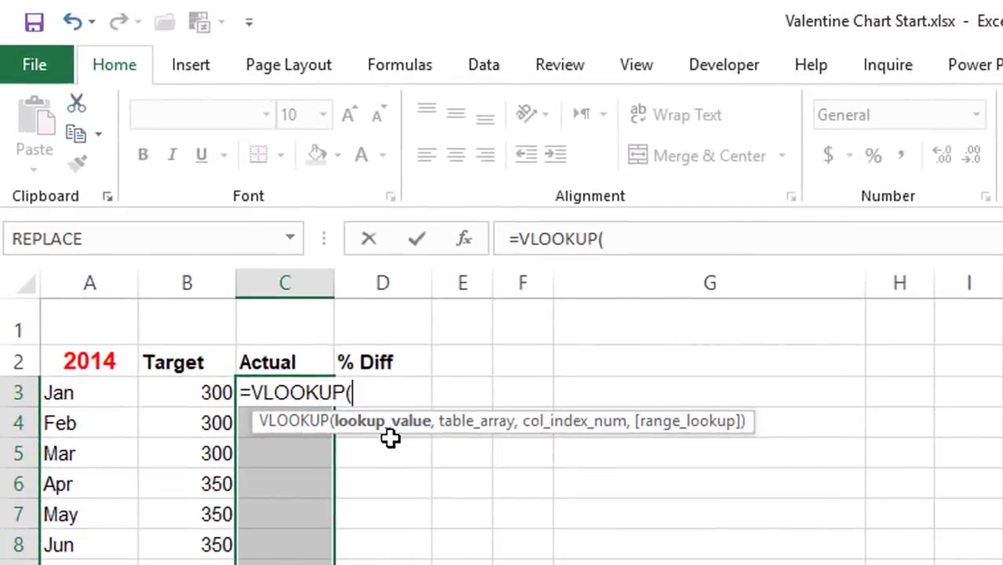
click(63, 393)
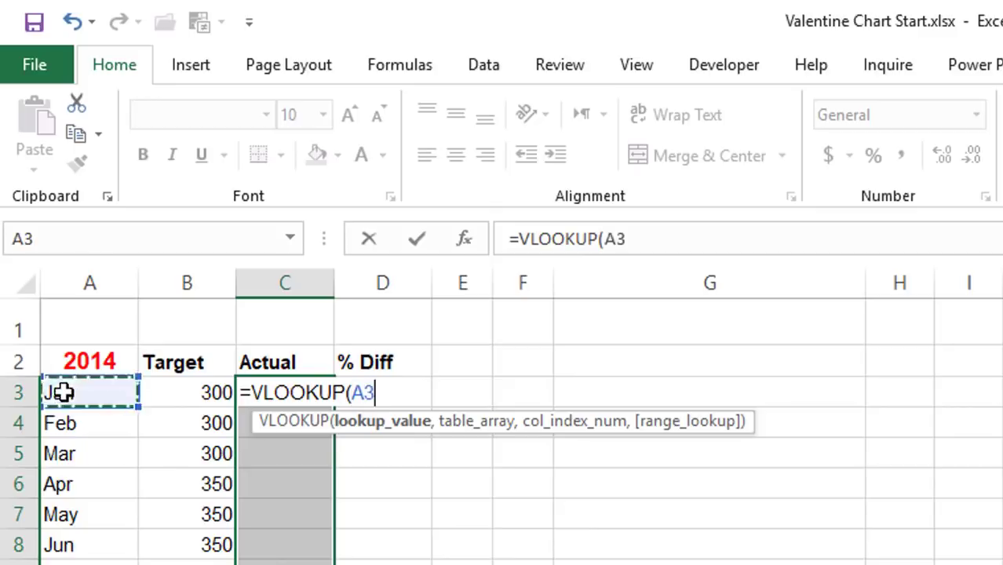
text(,)
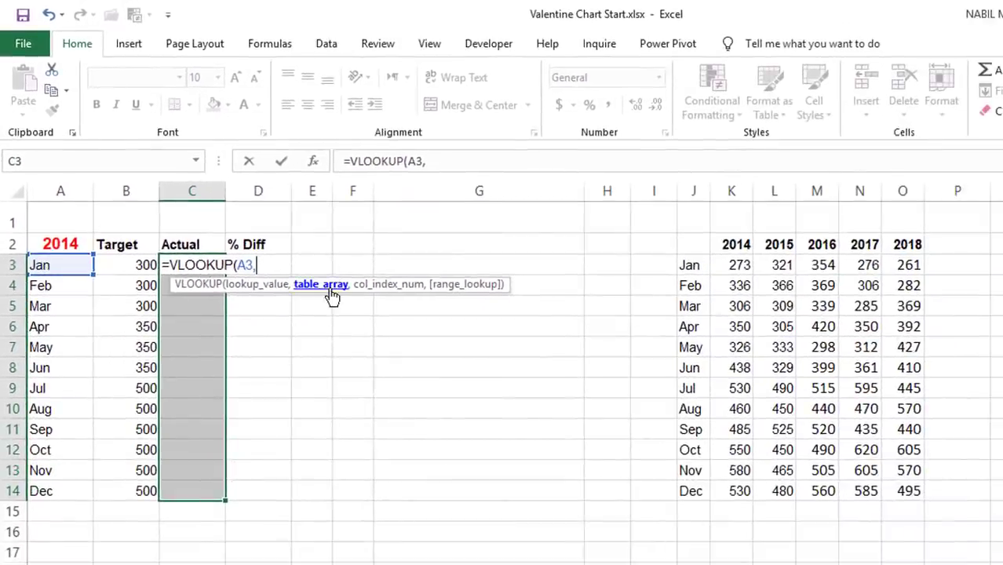
drag(687, 264, 915, 490)
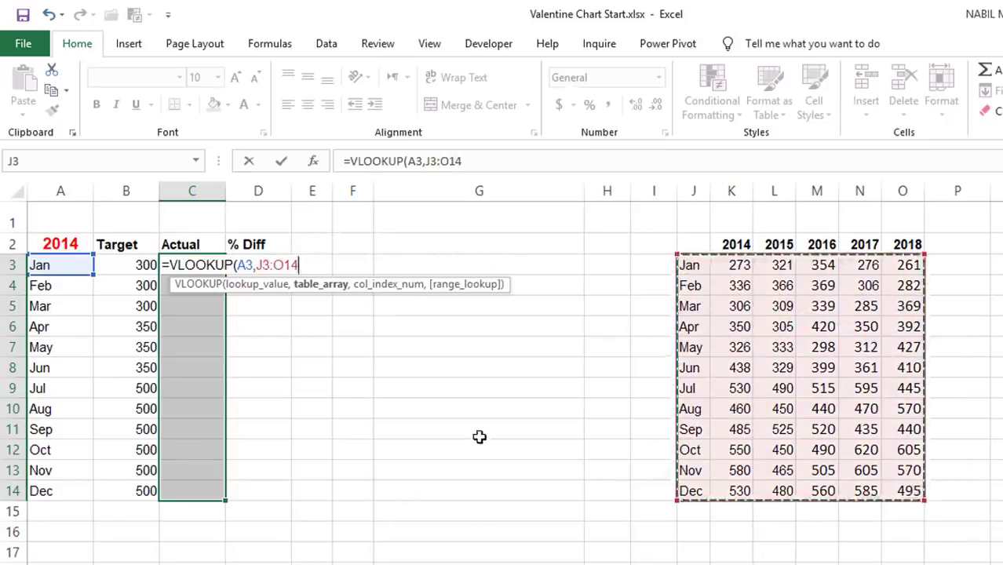
key(F4)
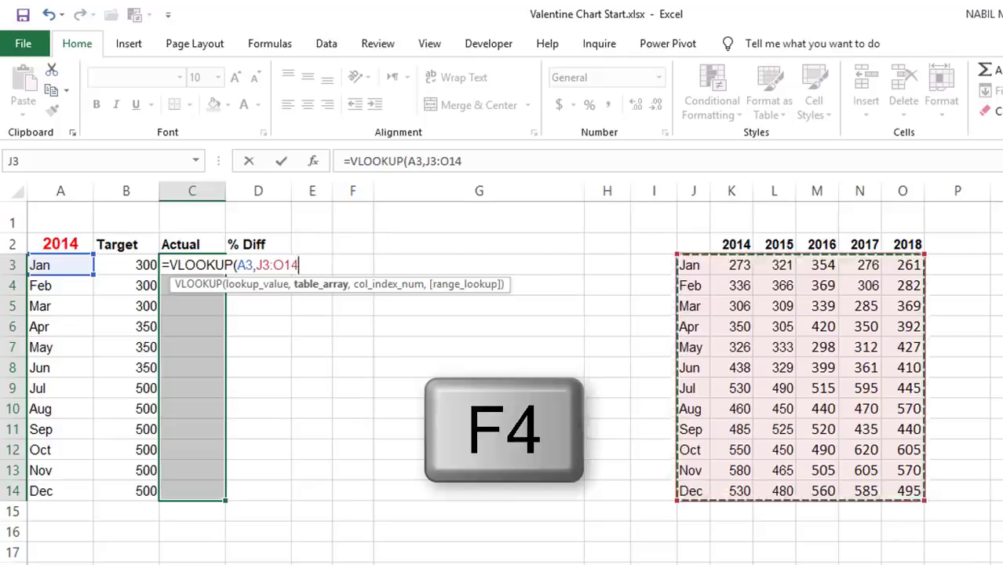
key(F4)
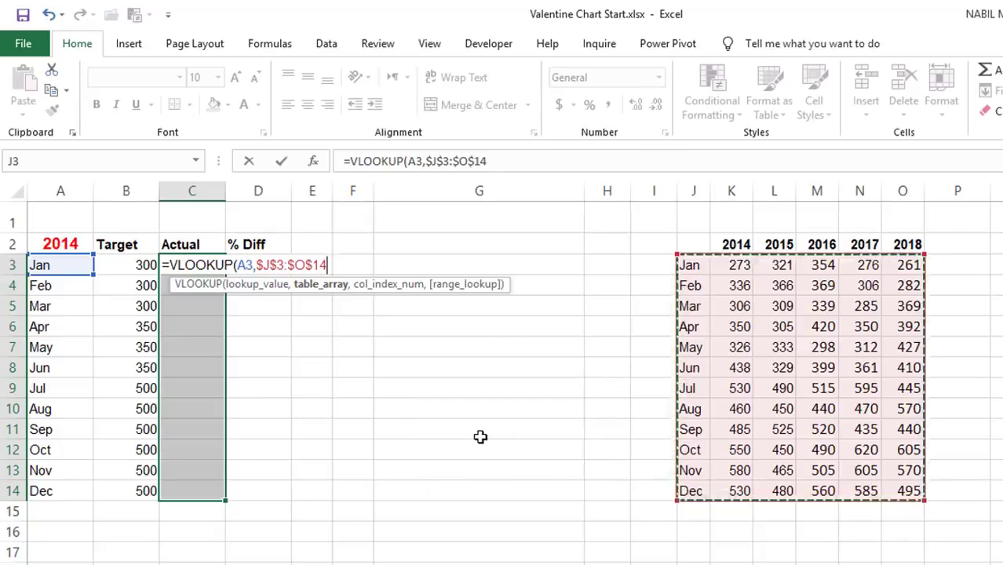
text(,)
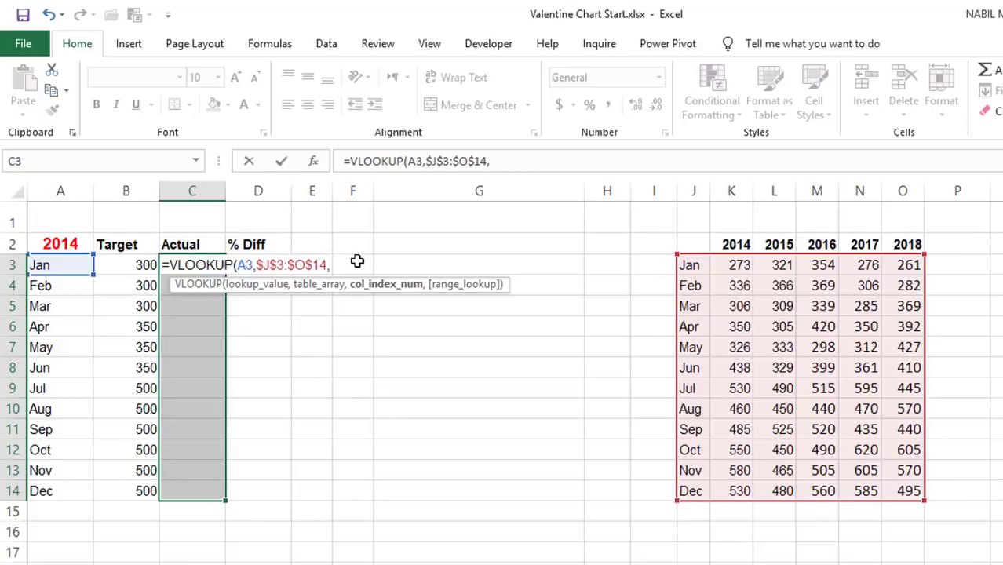
Step: Add MATCH($A$2,$J$2:$O$2,0) as the column index so the year picks the column
text(match)
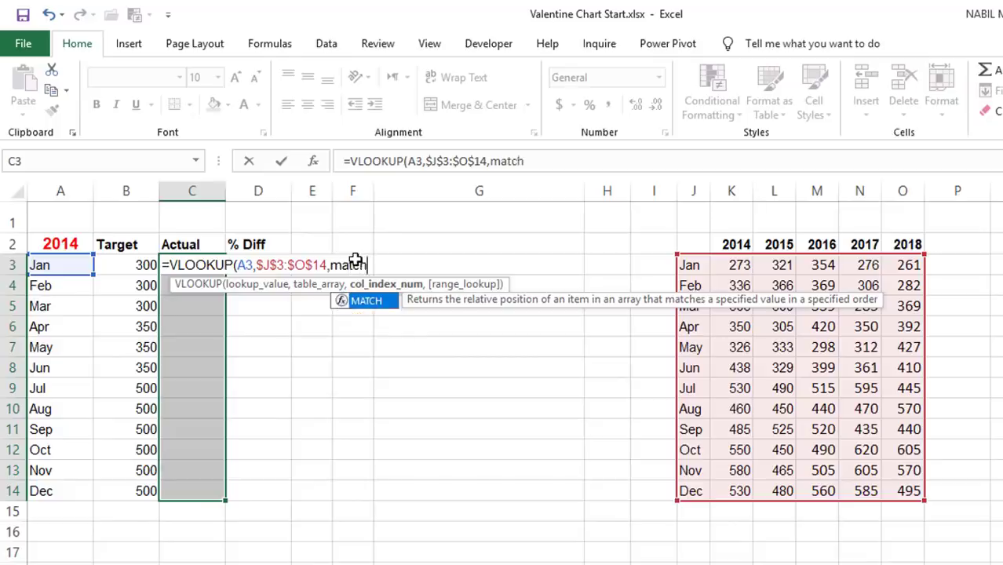
key(Tab)
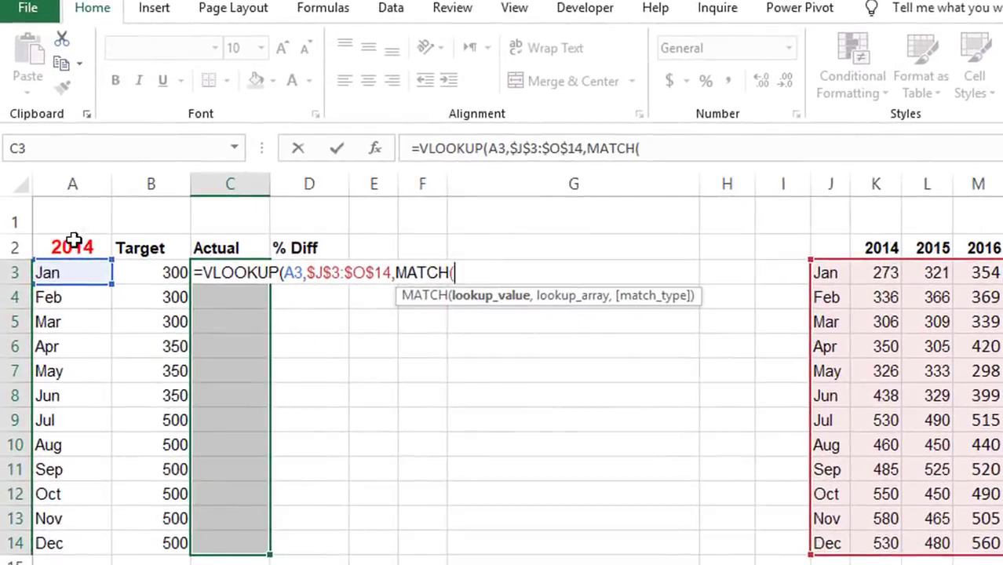
click(73, 240)
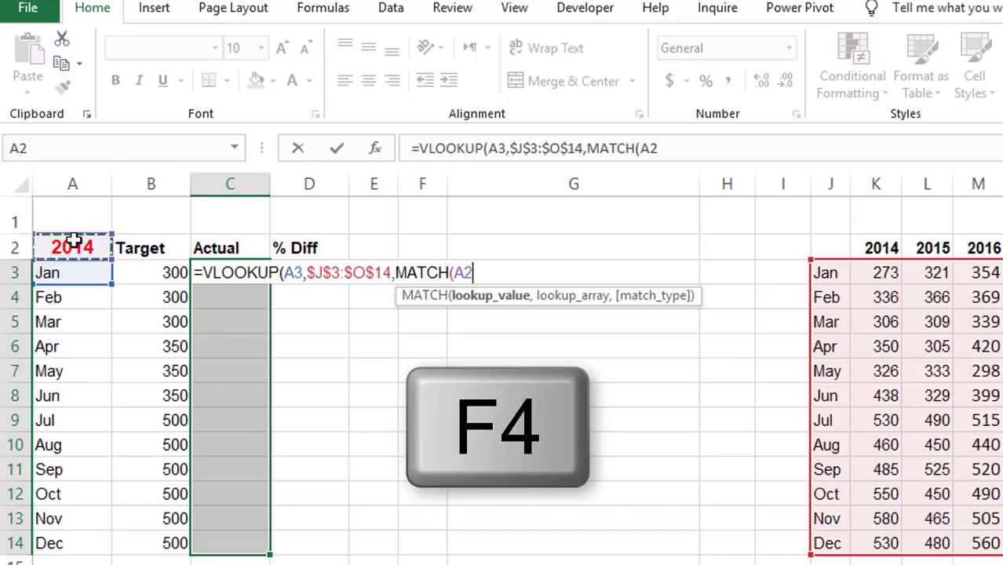
key(F4)
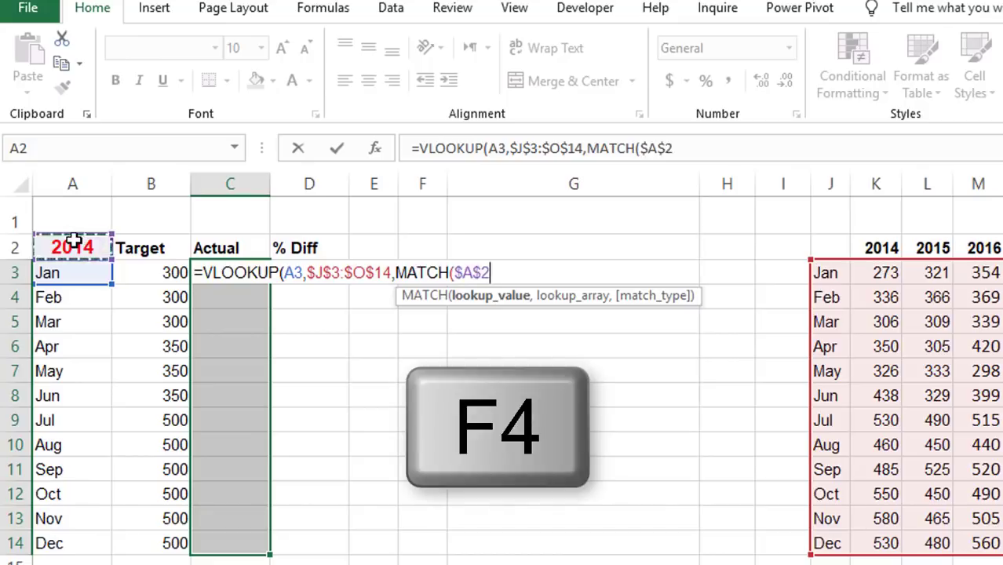
text(,)
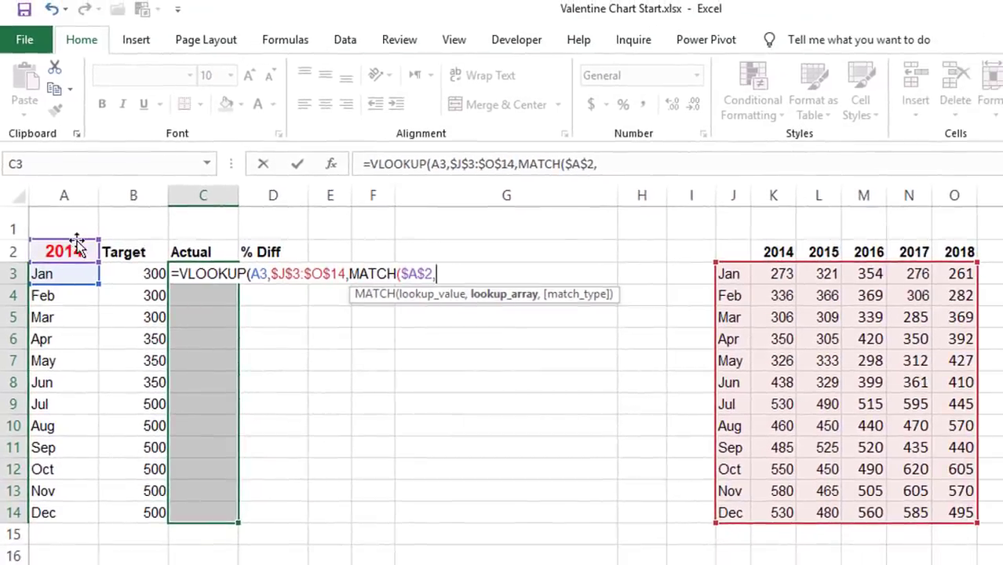
drag(732, 247, 947, 256)
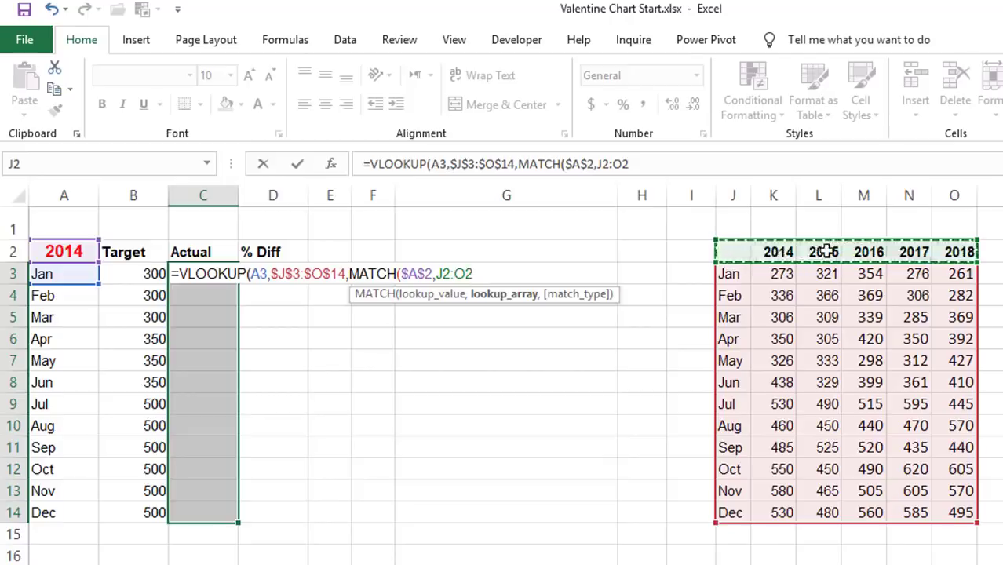
key(F4)
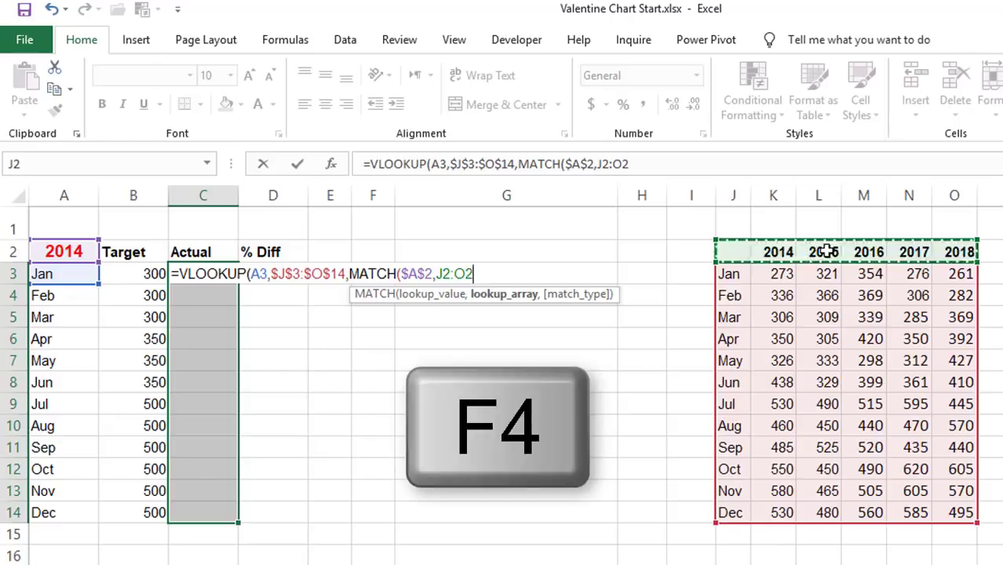
key(F4)
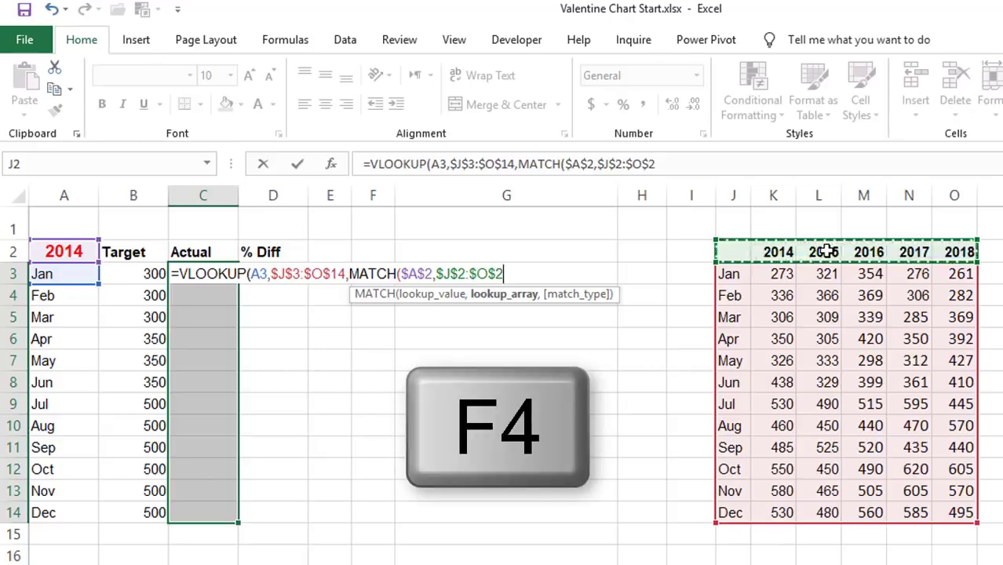
text(,)
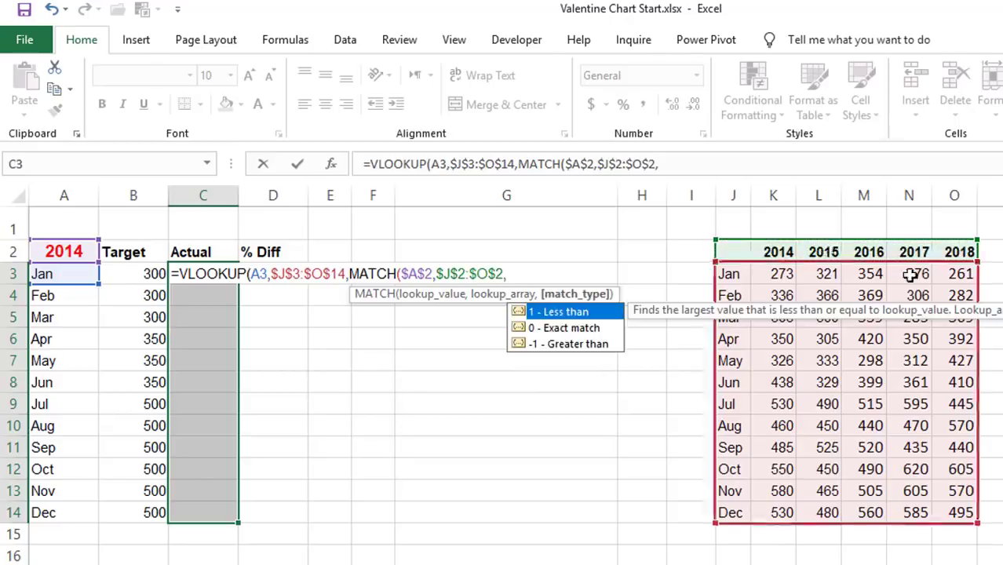
click(581, 330)
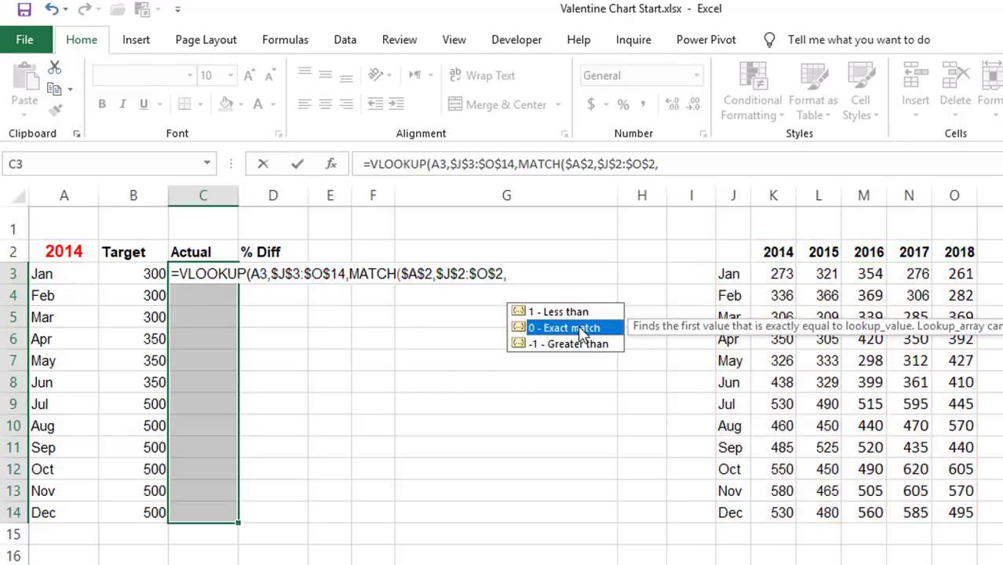
double_click(580, 328)
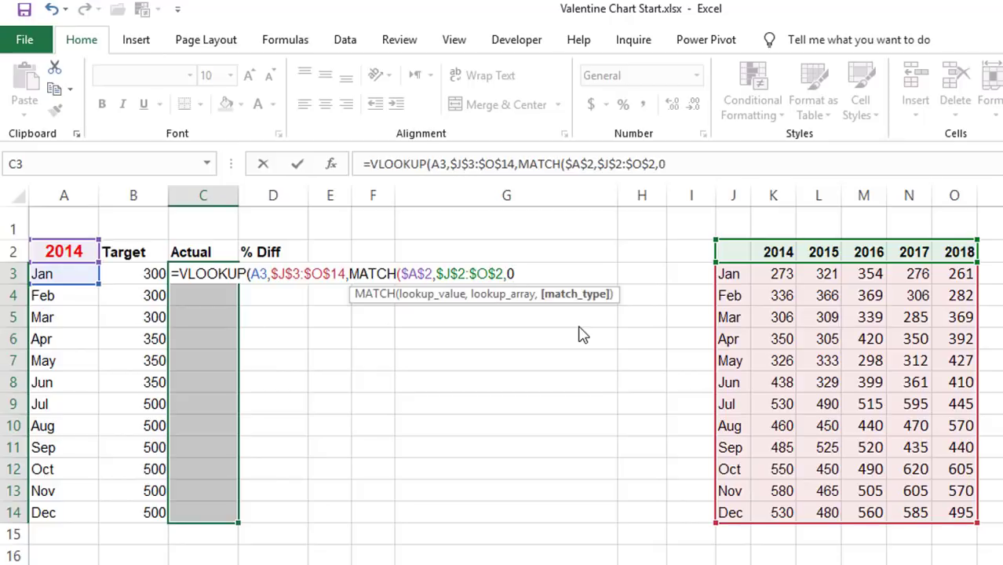
text())
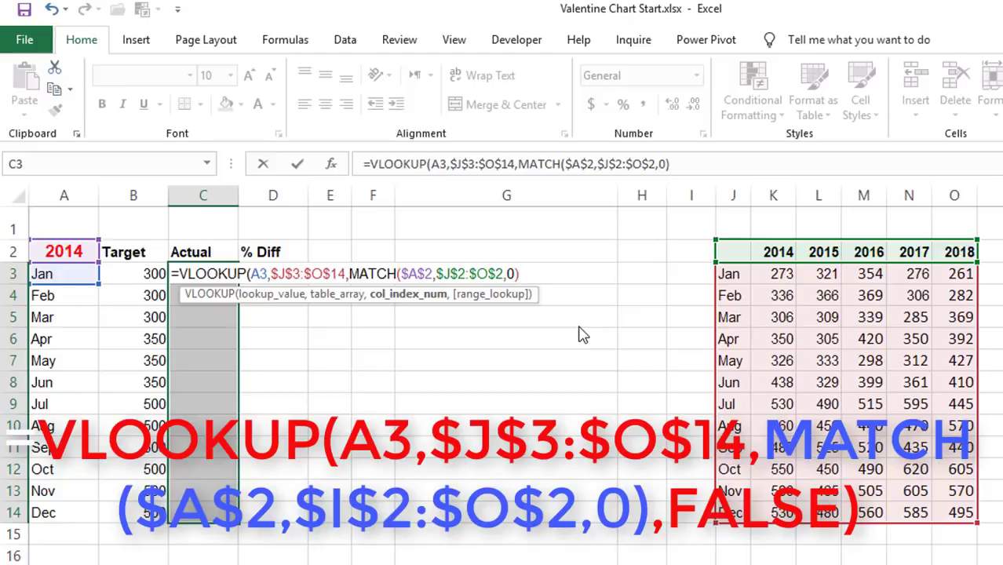
Step: Finish the VLOOKUP with FALSE for an exact match and enter it into all of C3:C14
text(,)
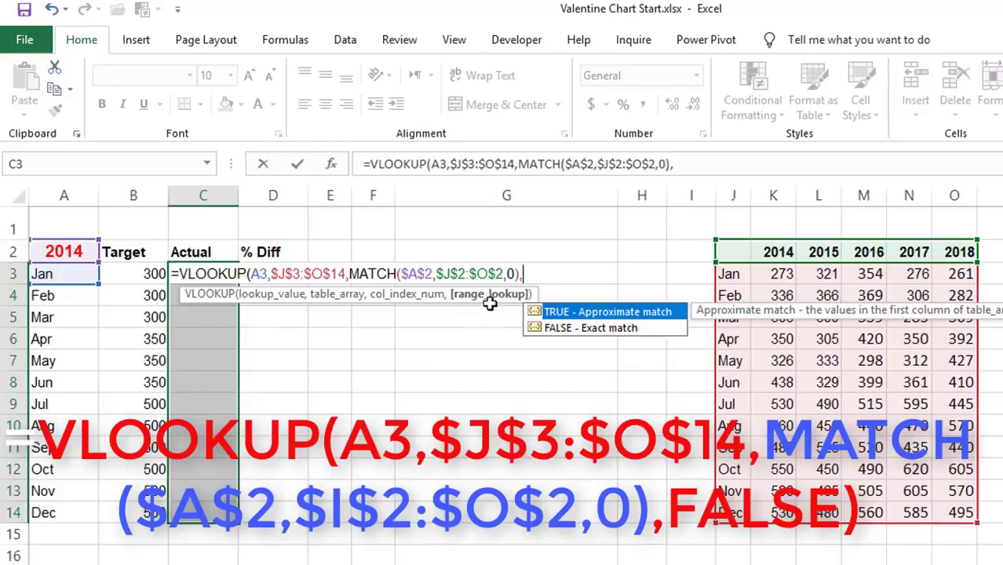
click(585, 328)
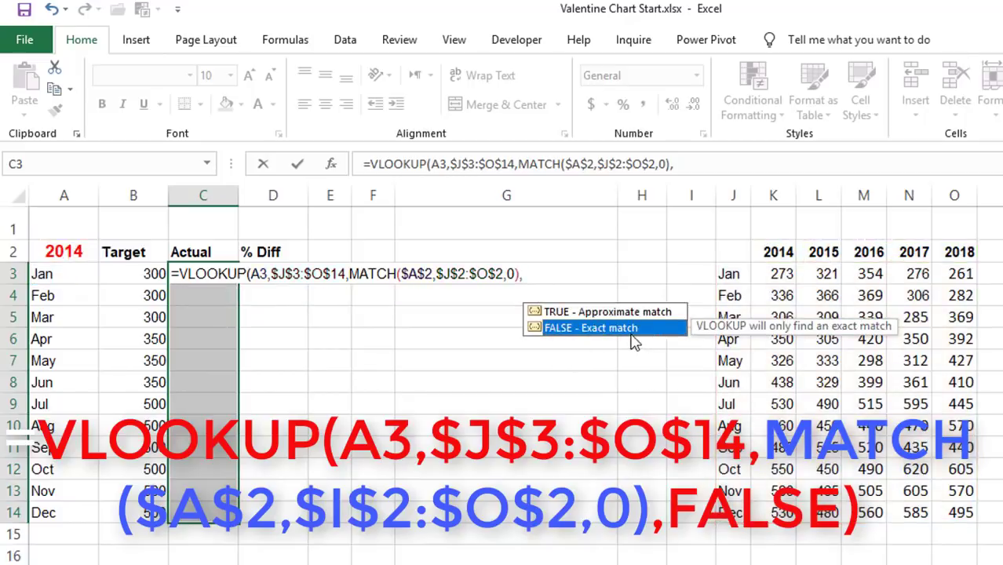
double_click(630, 332)
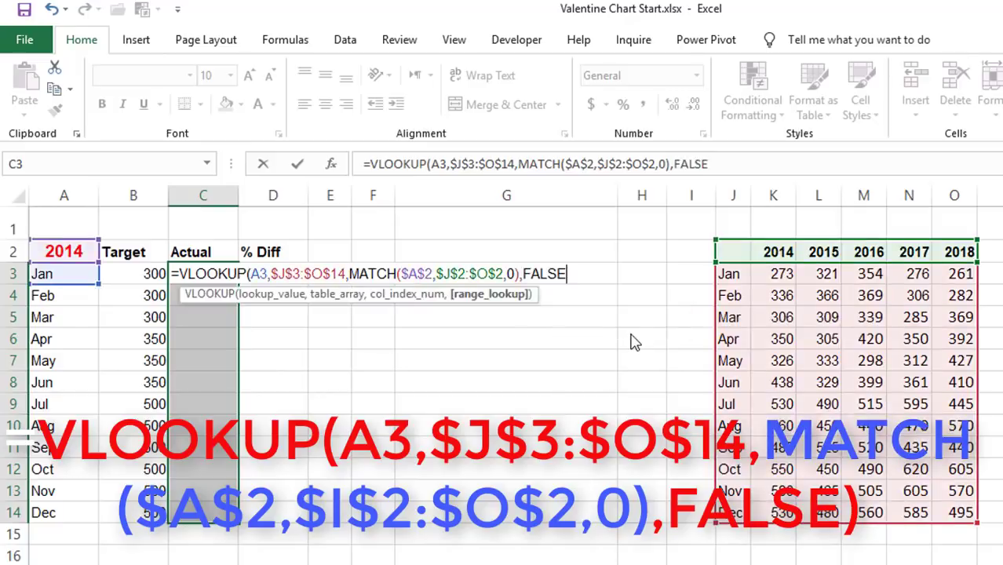
text())
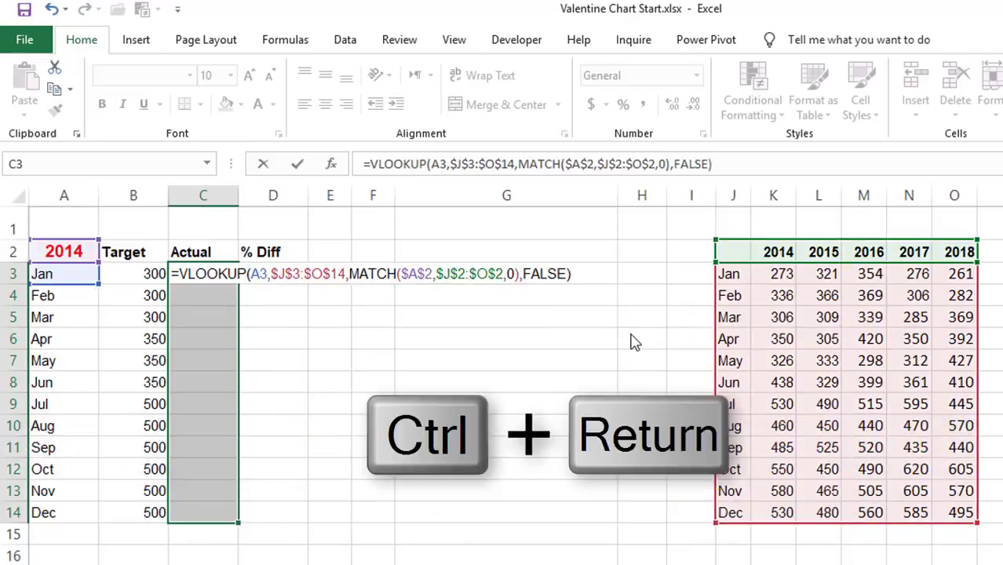
key(ctrl+Return)
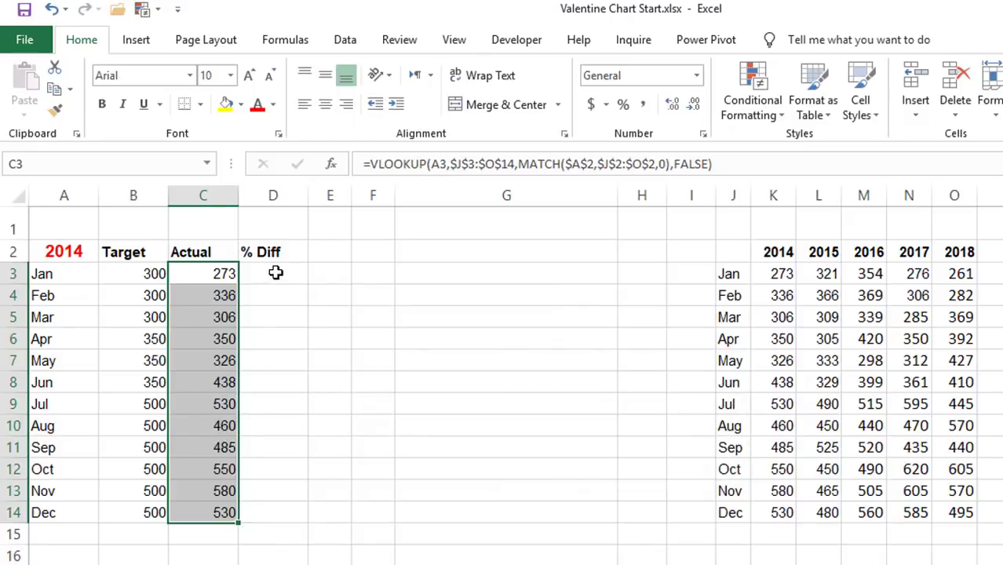
Step: Enter =(C3-B3)/B3 into D3:D14 to get each month's percentage difference
click(274, 272)
drag(273, 303, 261, 514)
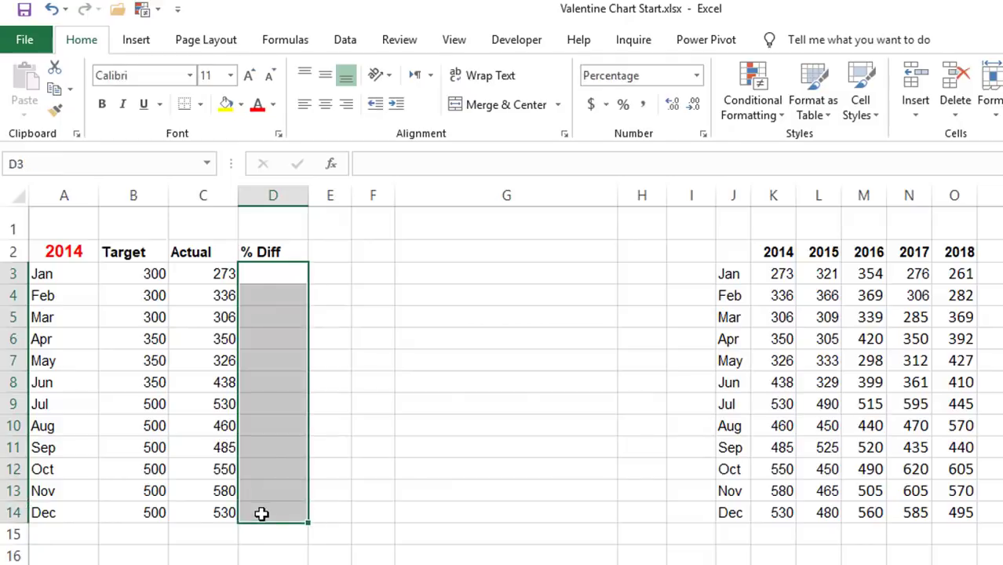
text(=()
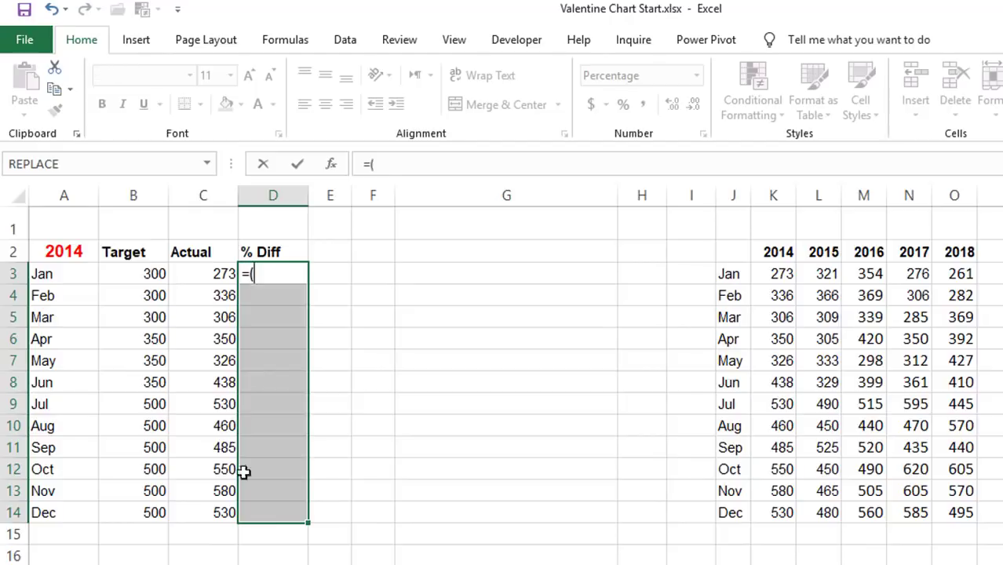
click(212, 271)
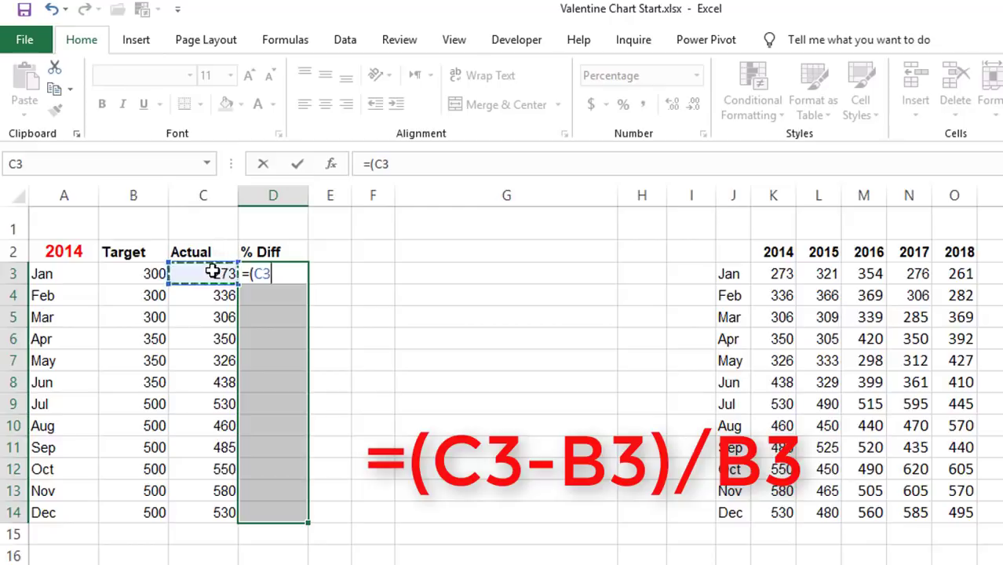
text(-)
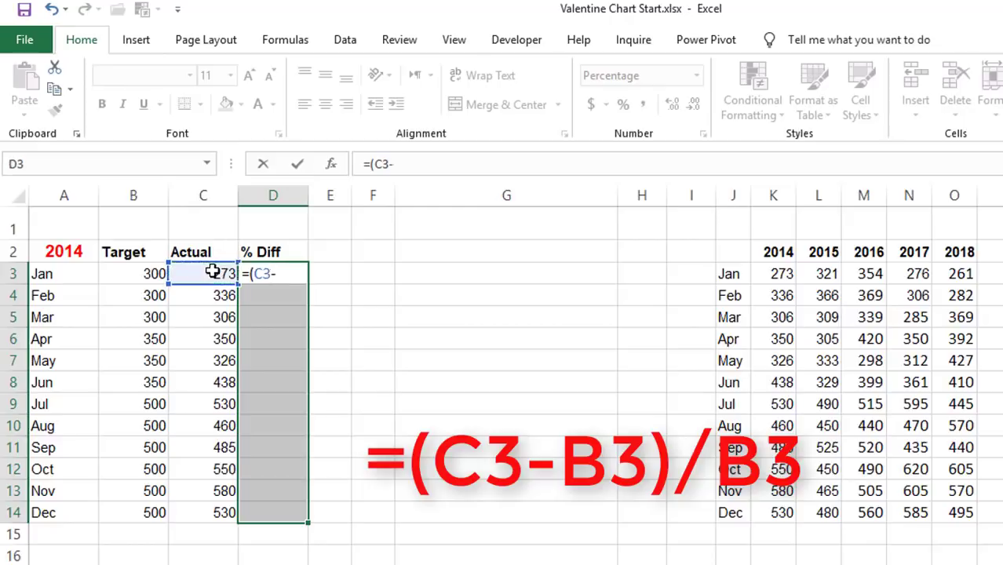
click(126, 273)
text())
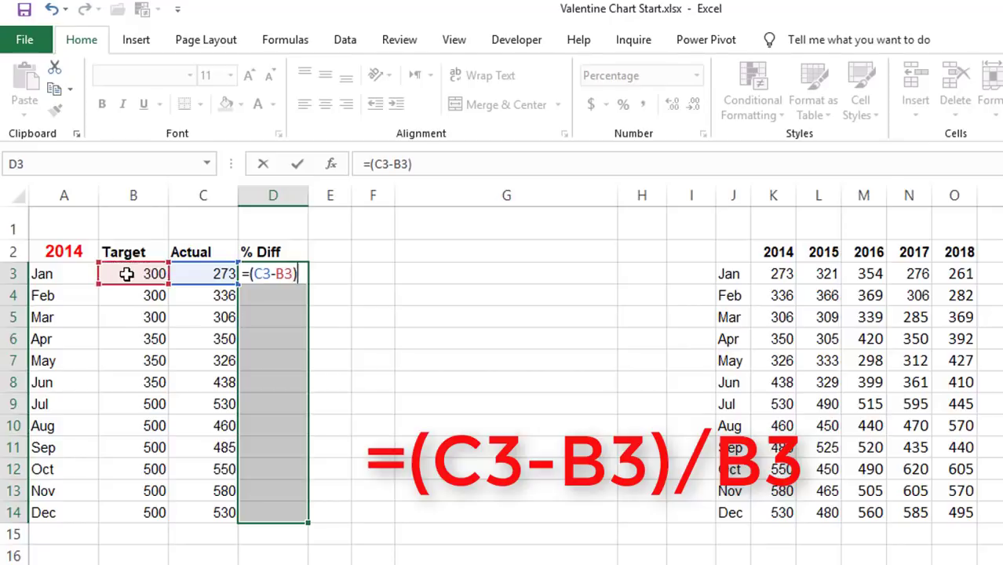
text(/)
click(126, 273)
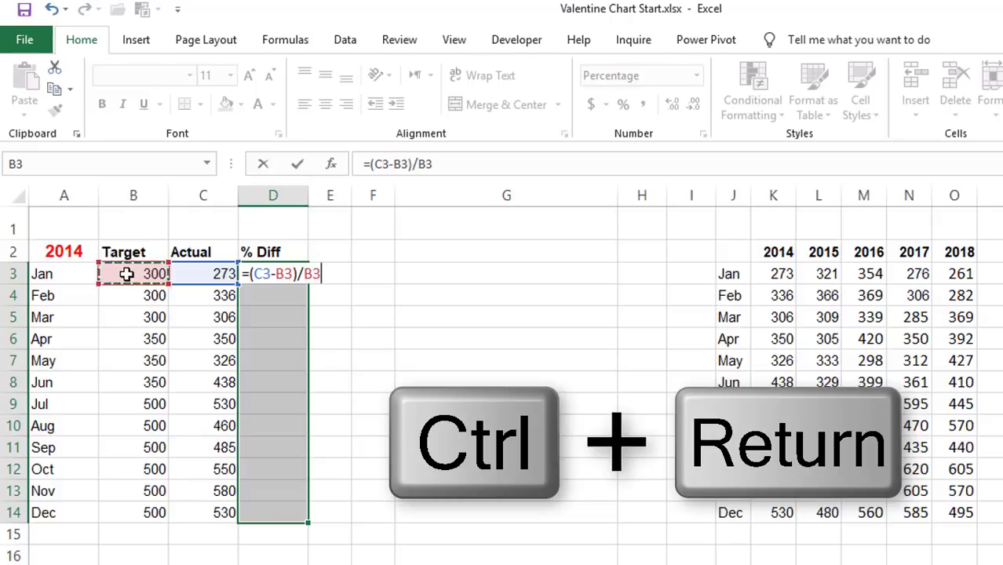
key(ctrl+Return)
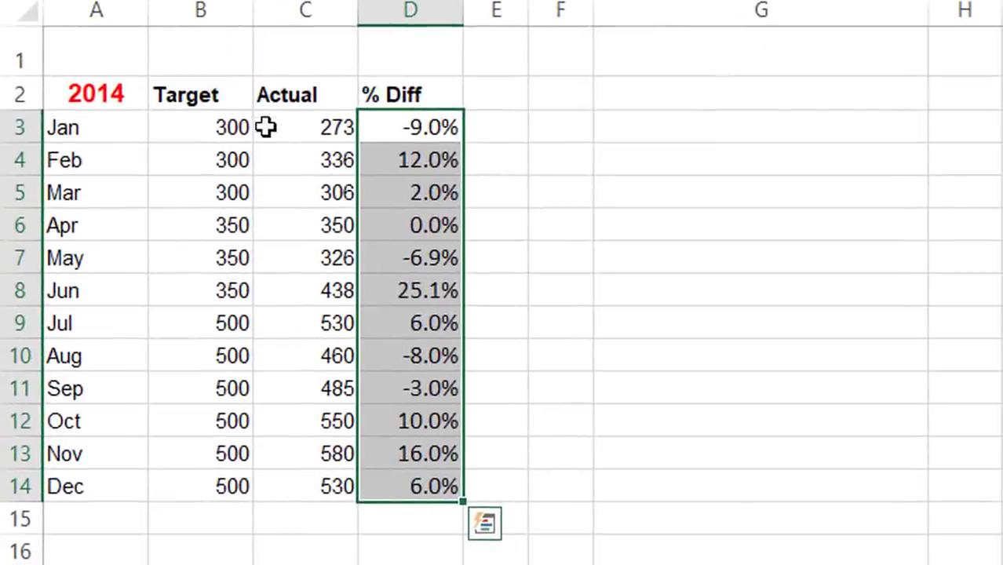
key(Escape)
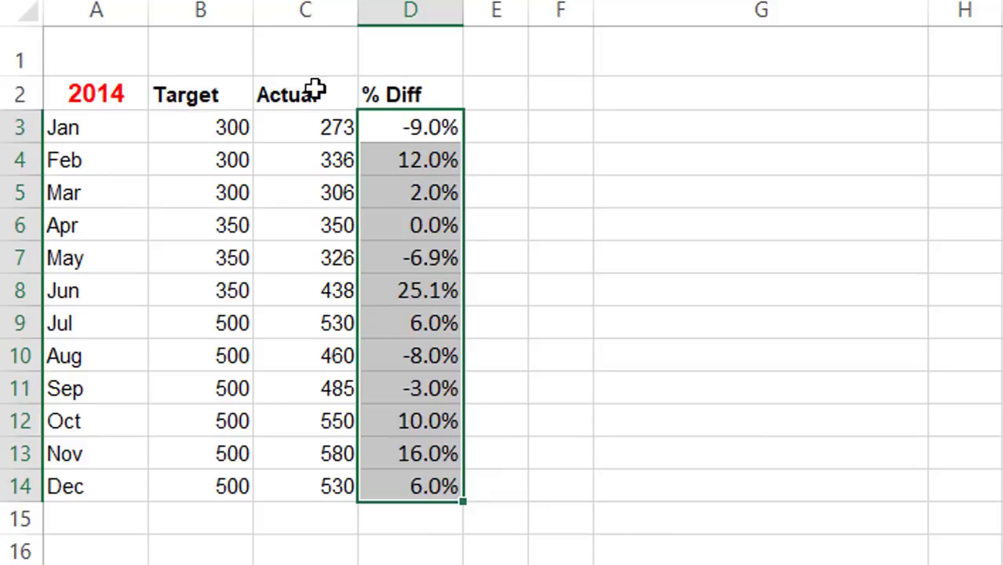
click(98, 81)
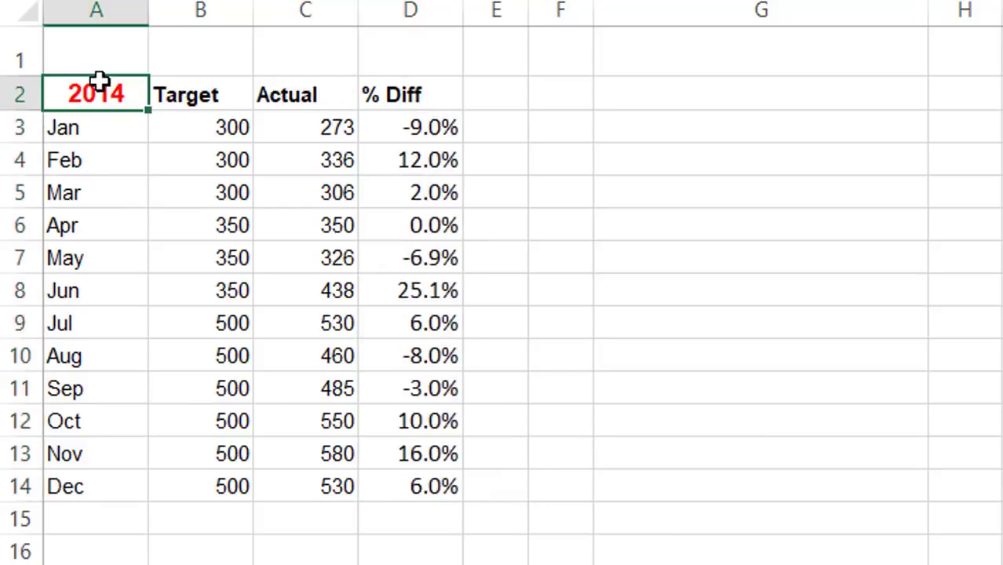
Step: Change the year in A2 from 2014 to 2015 so Actual and % Diff recalculate
key(BackSpace)
text(5)
key(ctrl+Return)
key(Return)
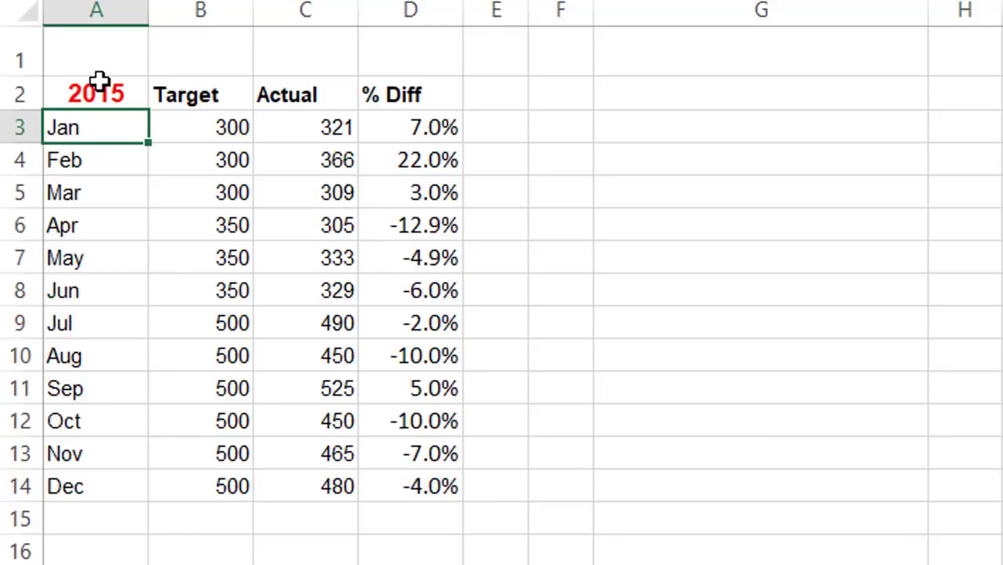
click(101, 51)
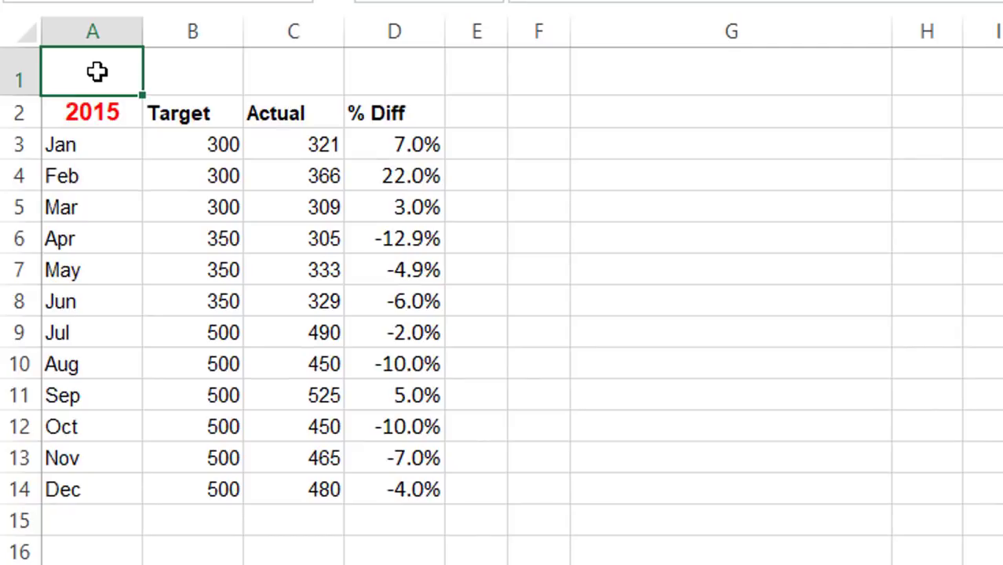
Step: Enter ="Plush Toys "&A2&" Sales" in A1 to show Plush Toys 2015 Sales
text(=")
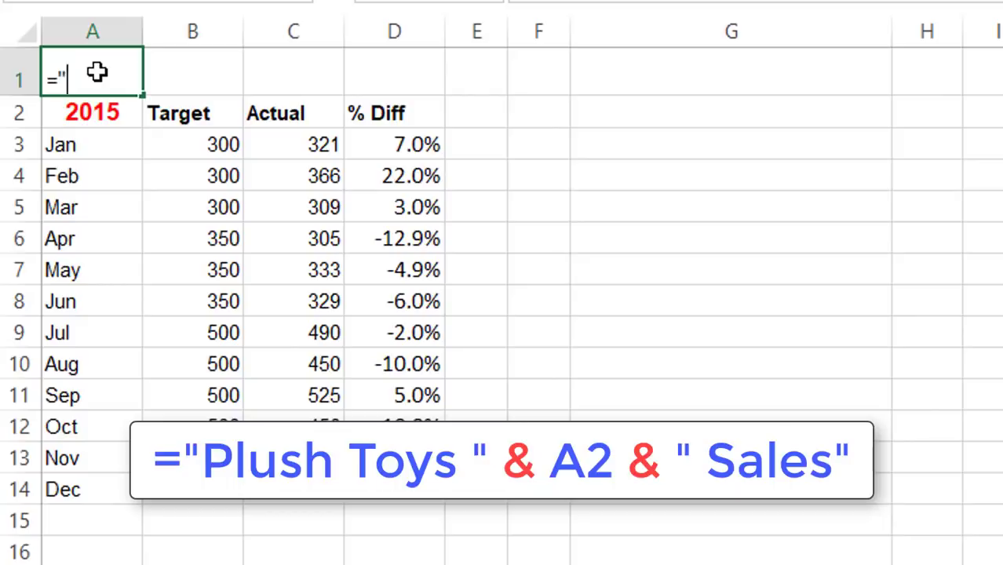
text(Plush Toys )
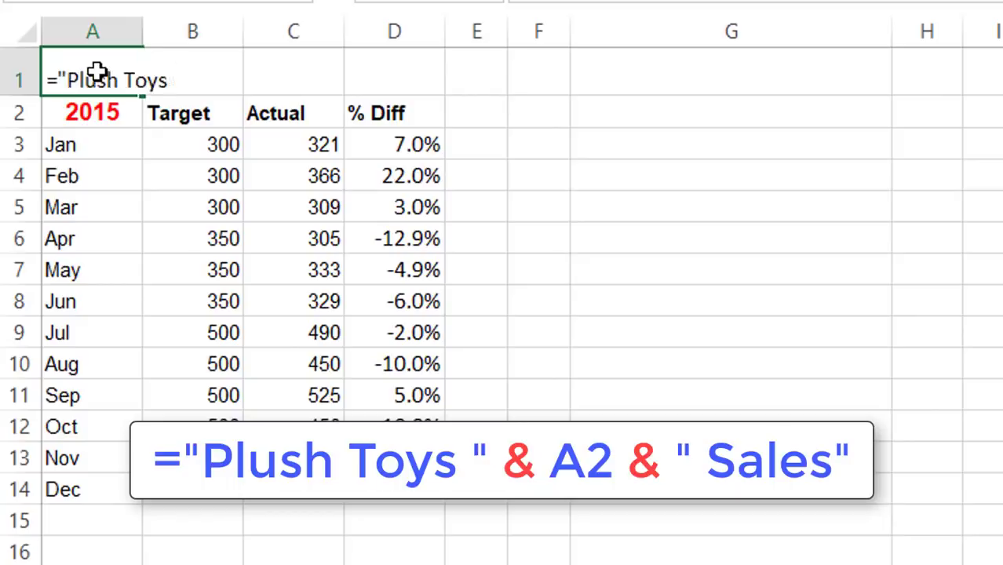
text("&)
click(91, 114)
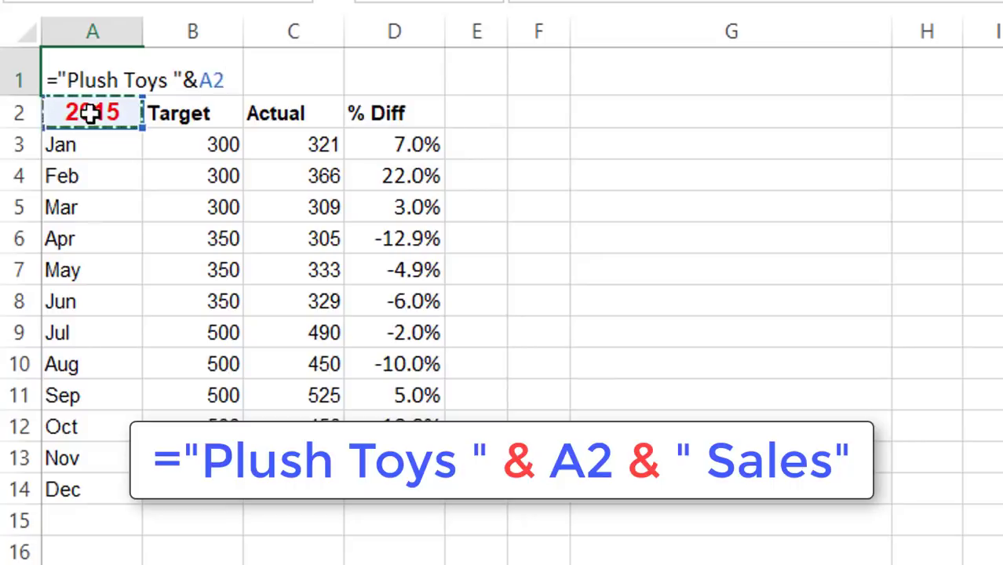
text(&)
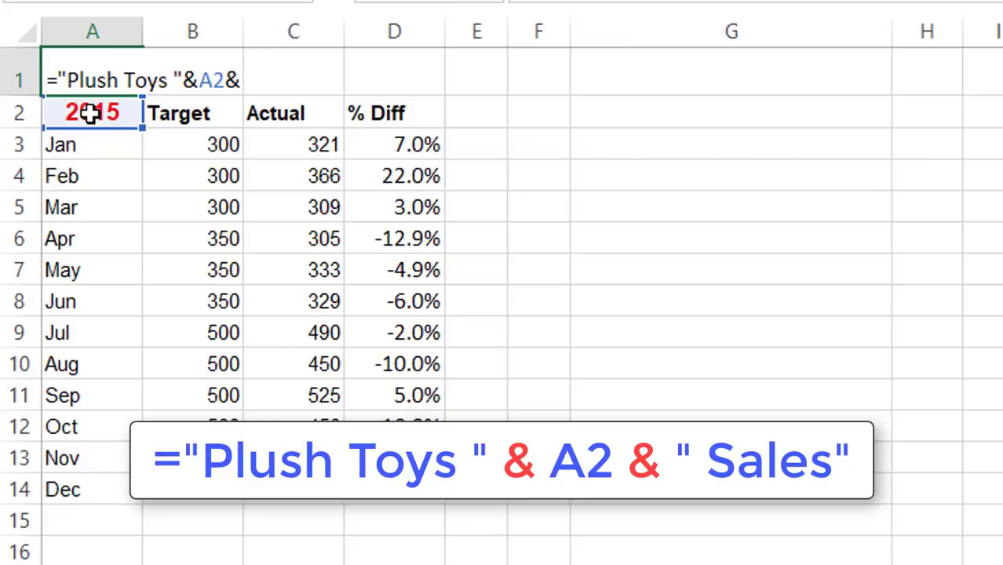
text(")
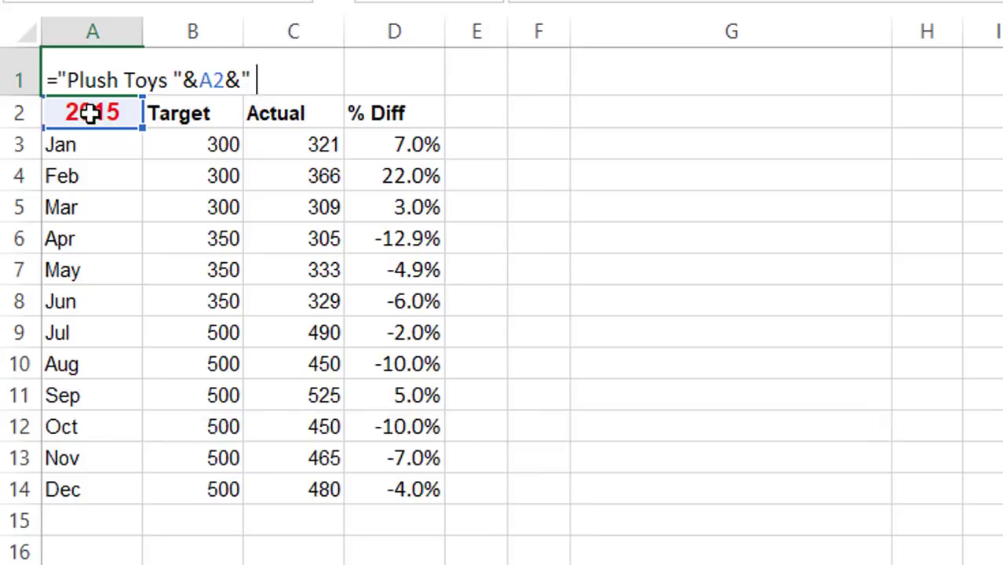
text( Sales")
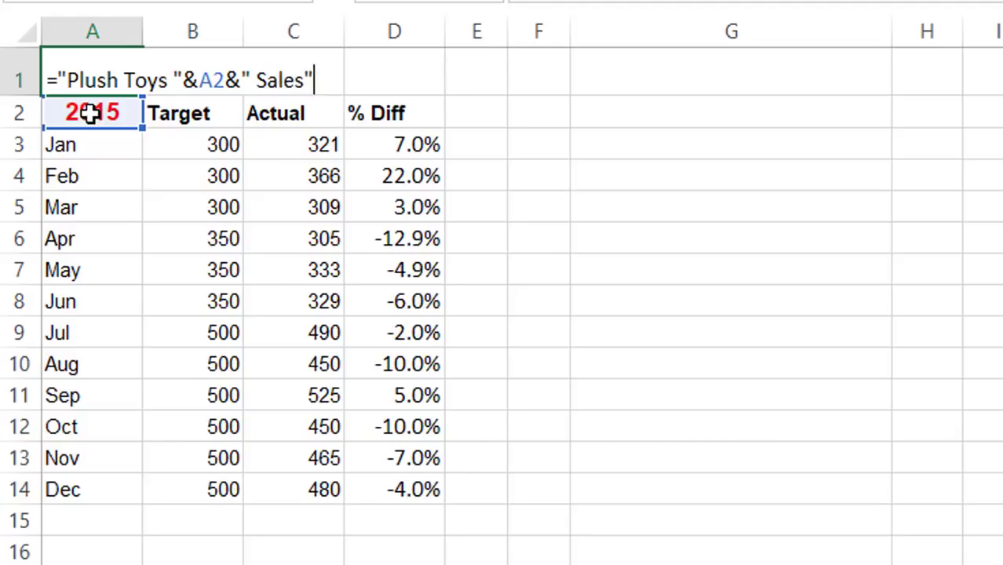
key(Return)
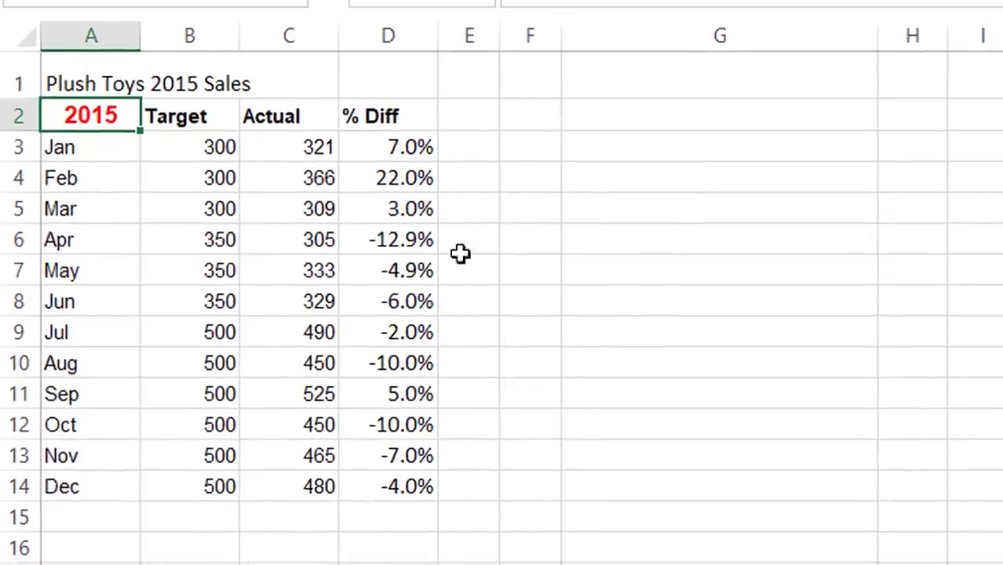
Step: Centre the title across A1:D1 using the Format Cells horizontal alignment
drag(129, 88, 388, 85)
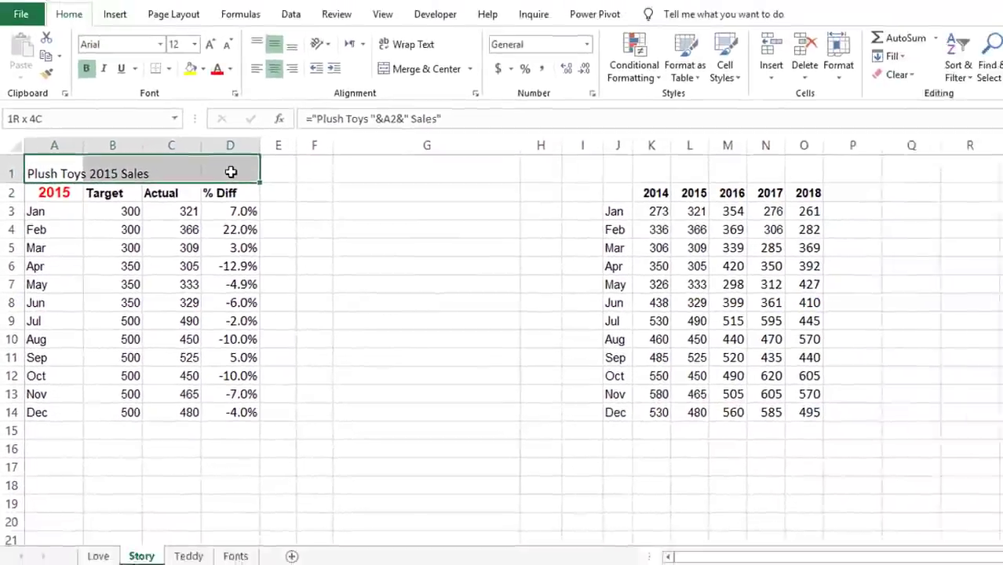
drag(231, 172, 231, 171)
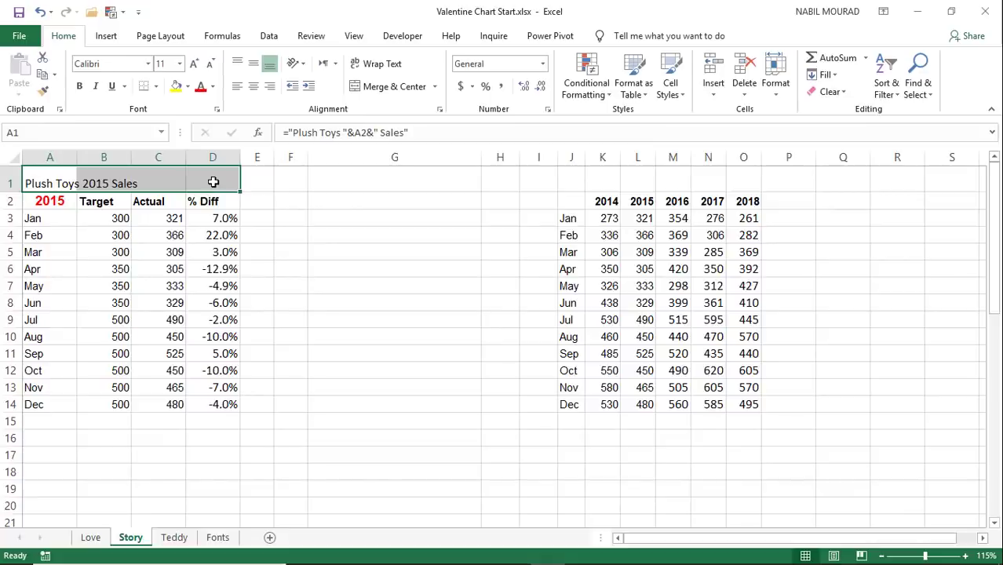
key(ctrl+1)
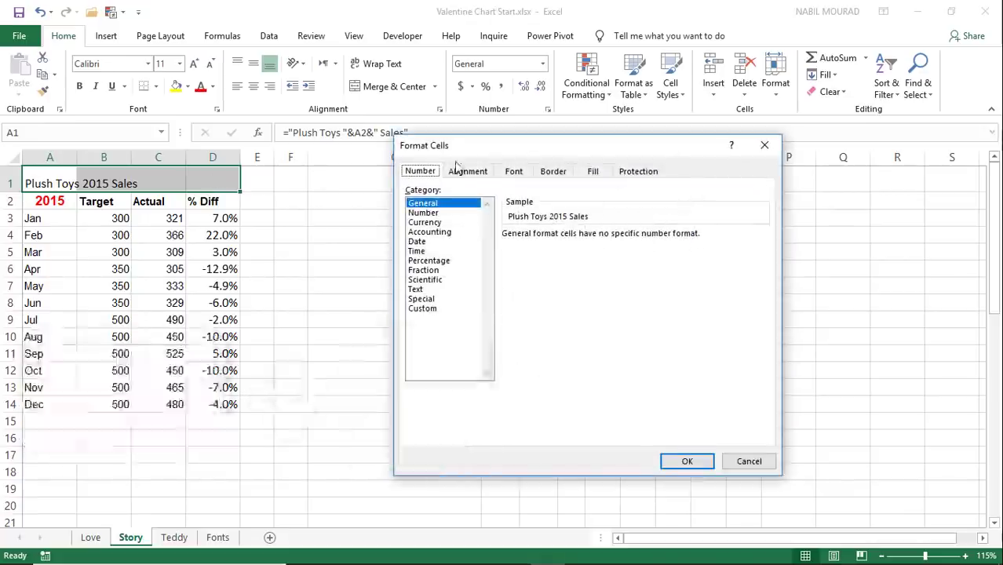
click(472, 172)
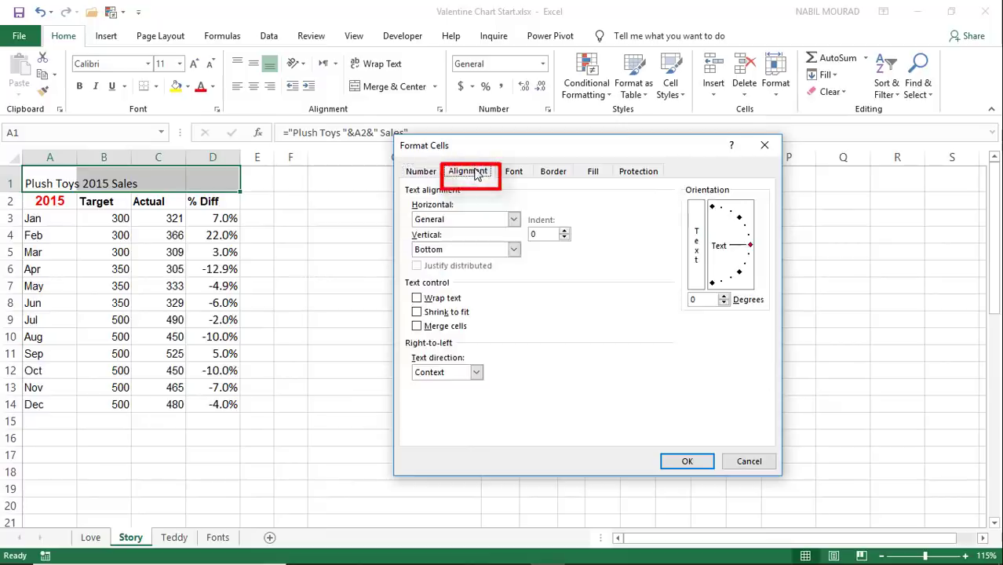
click(513, 220)
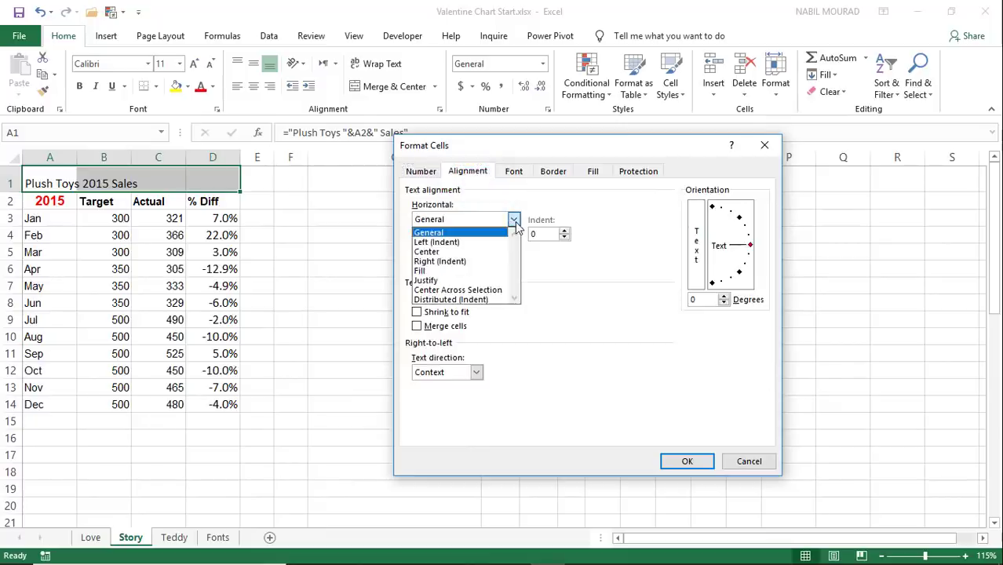
click(491, 290)
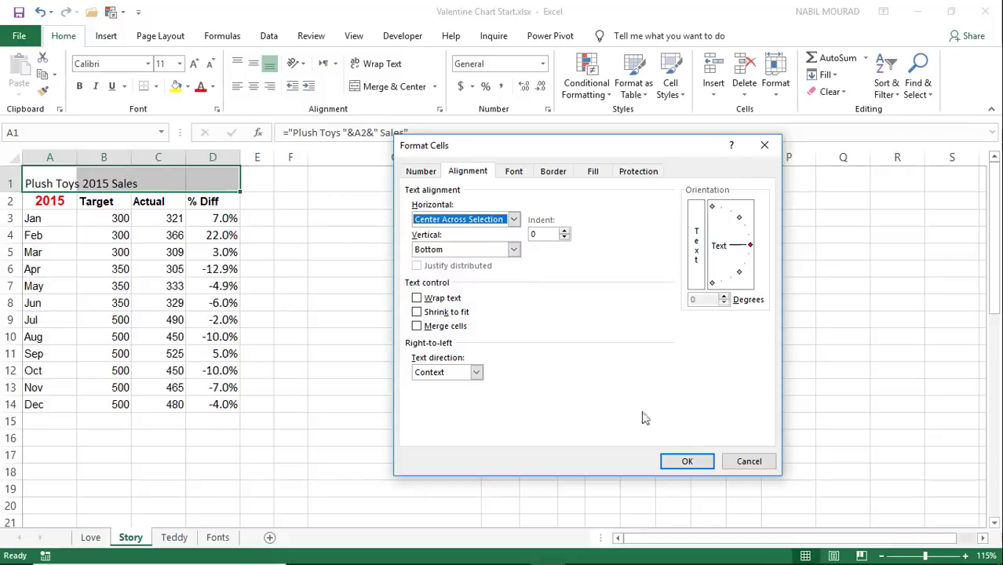
click(685, 461)
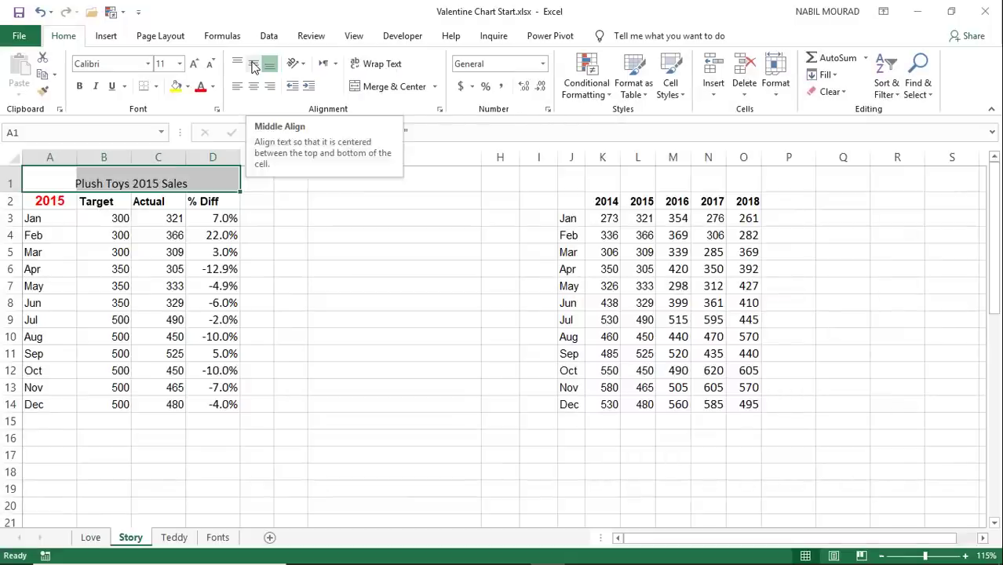
Step: Make the title vertically centred, larger at 16 pt, bold and dark blue
click(252, 66)
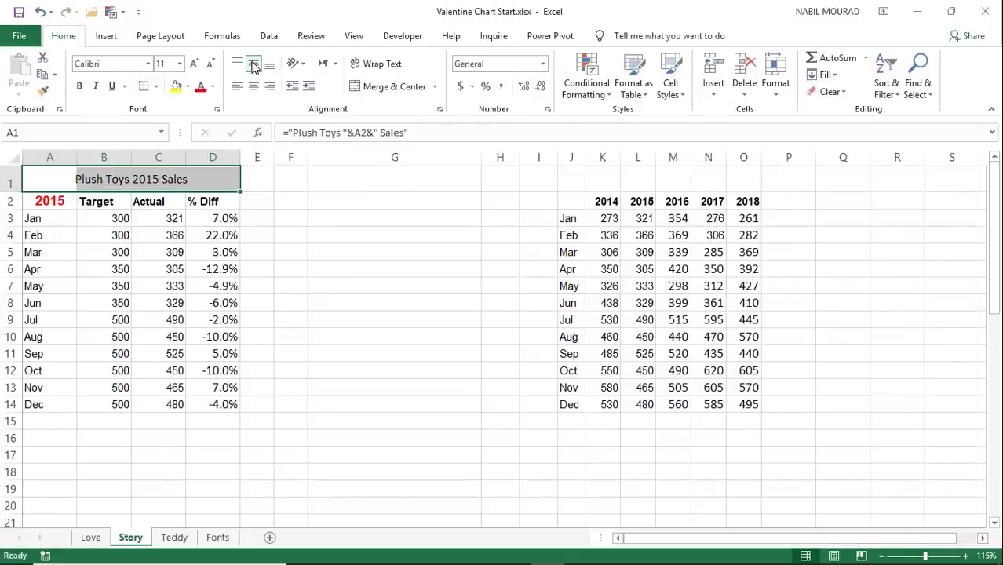
click(196, 66)
click(197, 66)
click(196, 65)
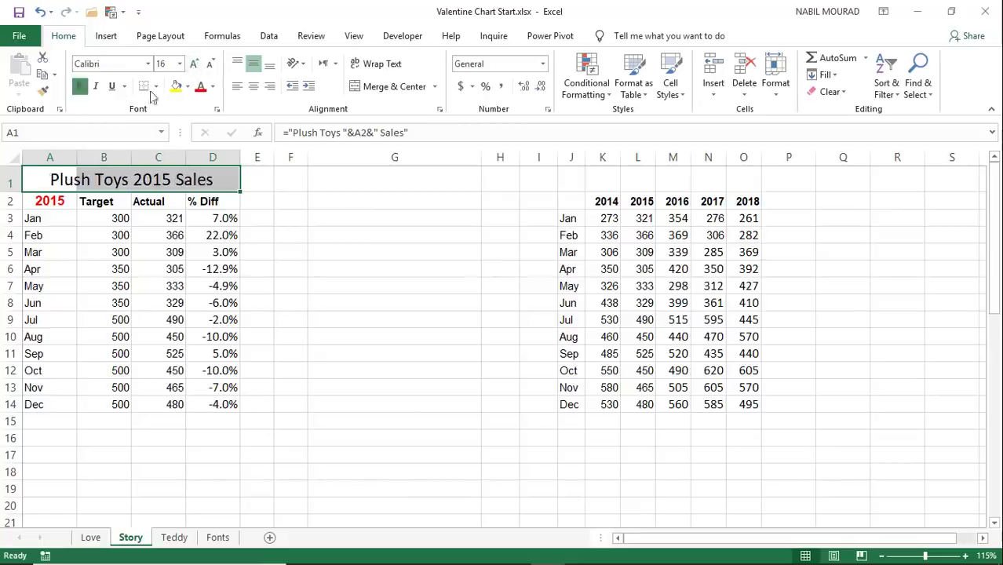
click(79, 87)
click(212, 86)
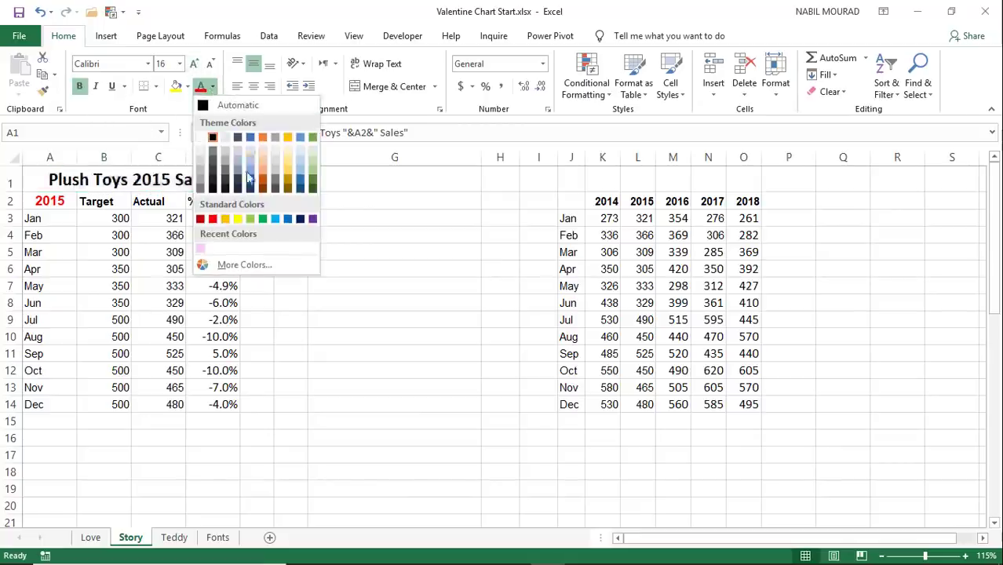
click(299, 219)
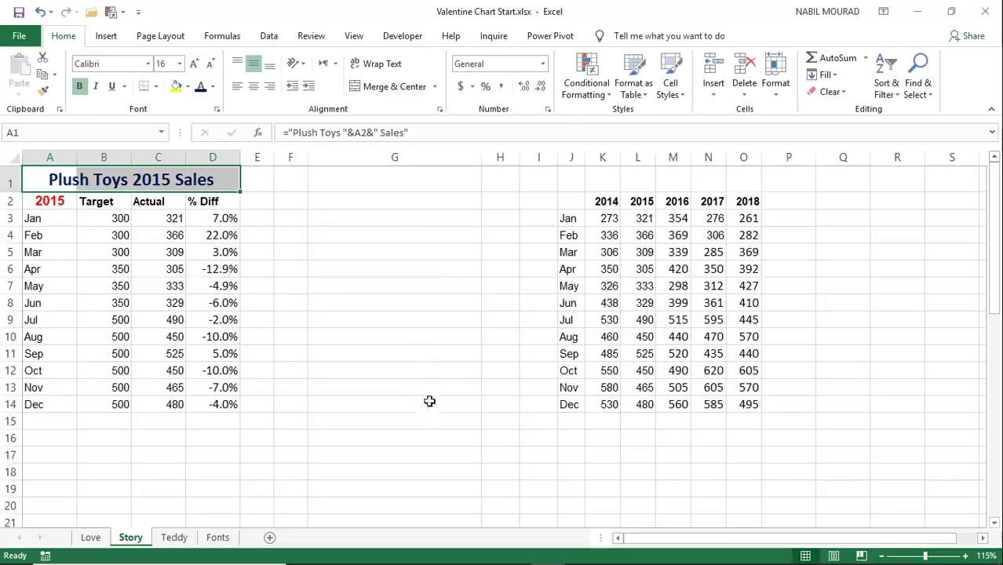
click(106, 39)
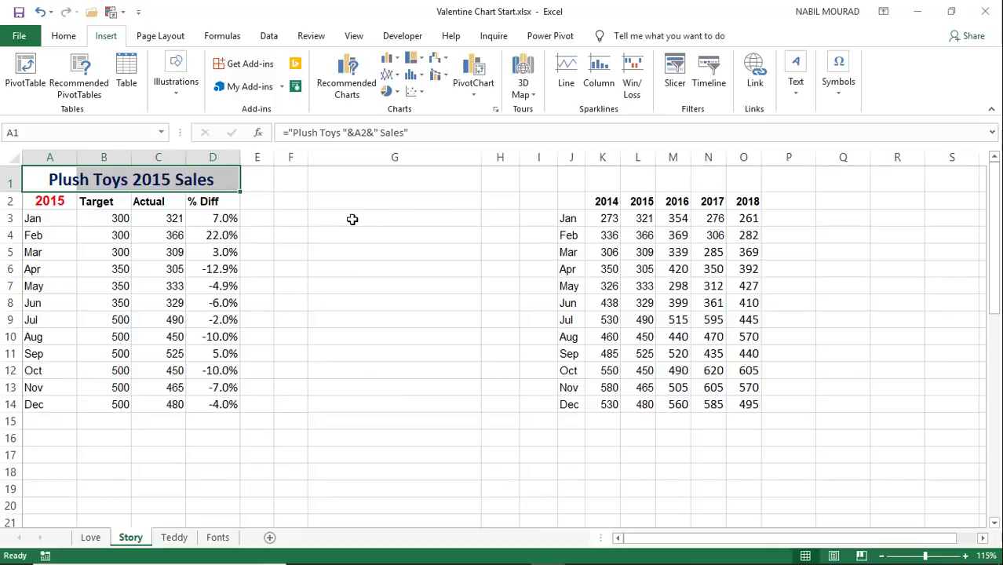
Step: Fill G3:G14 with =D3 so each cell mirrors that month's % Diff
drag(353, 220, 345, 397)
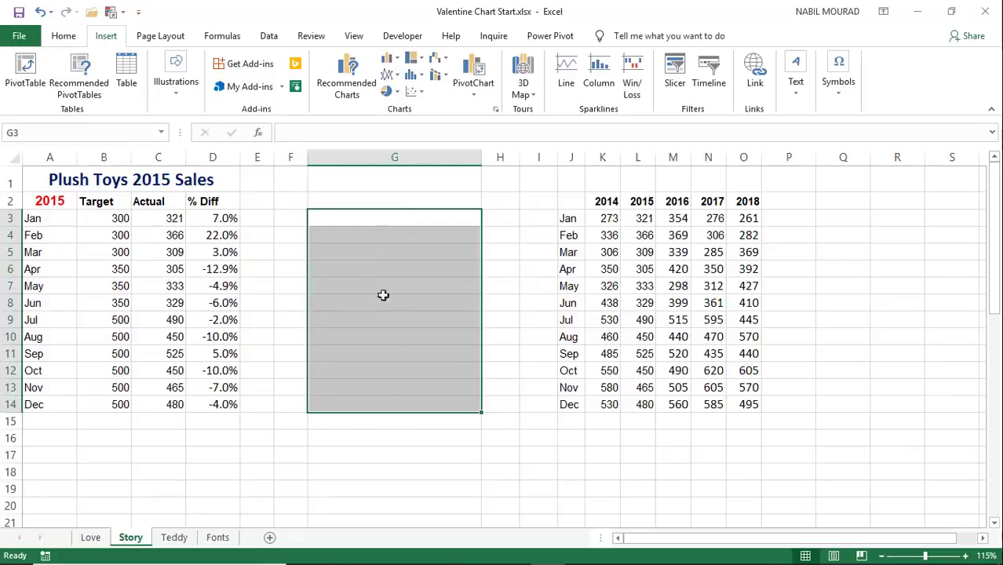
text(=)
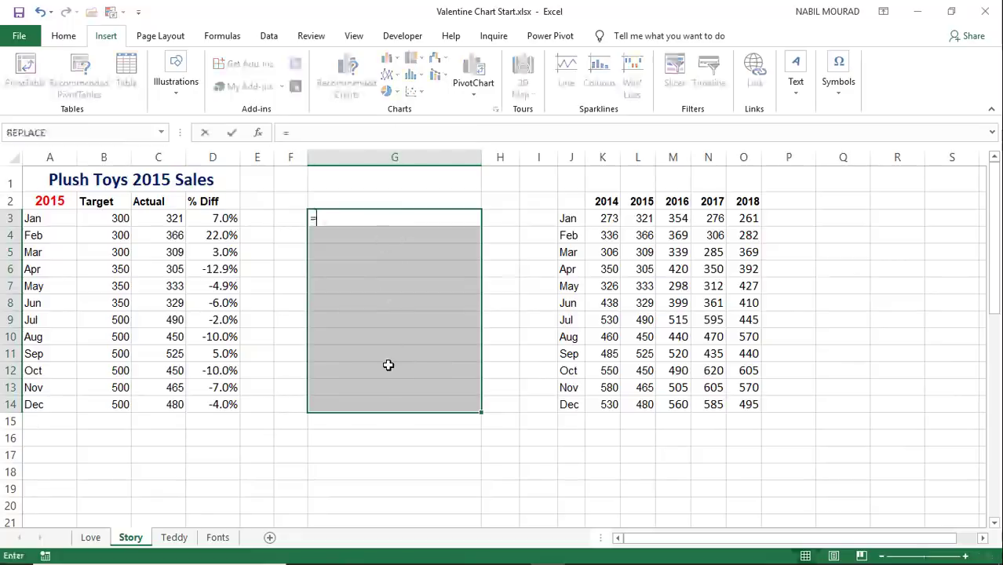
click(212, 220)
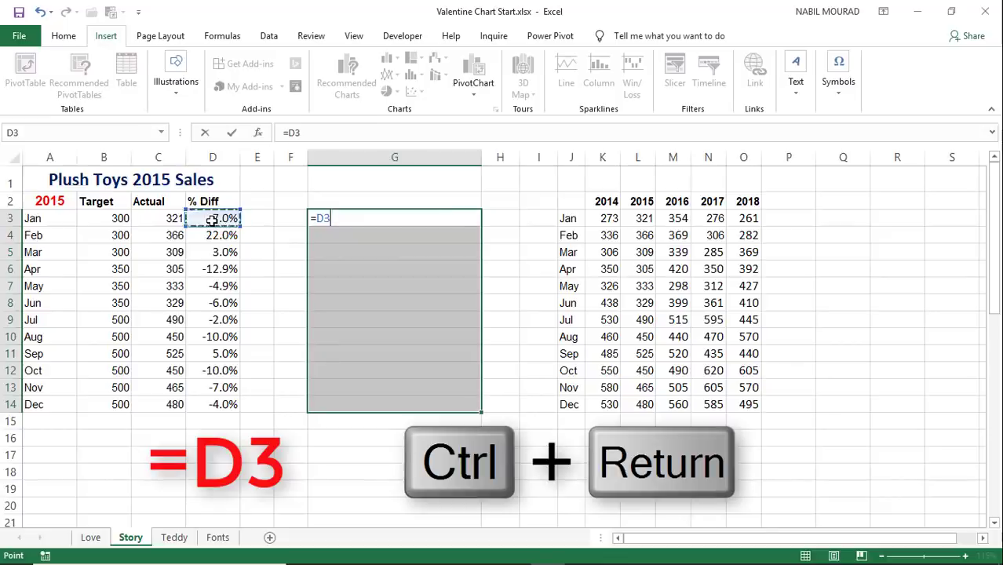
key(ctrl+Return)
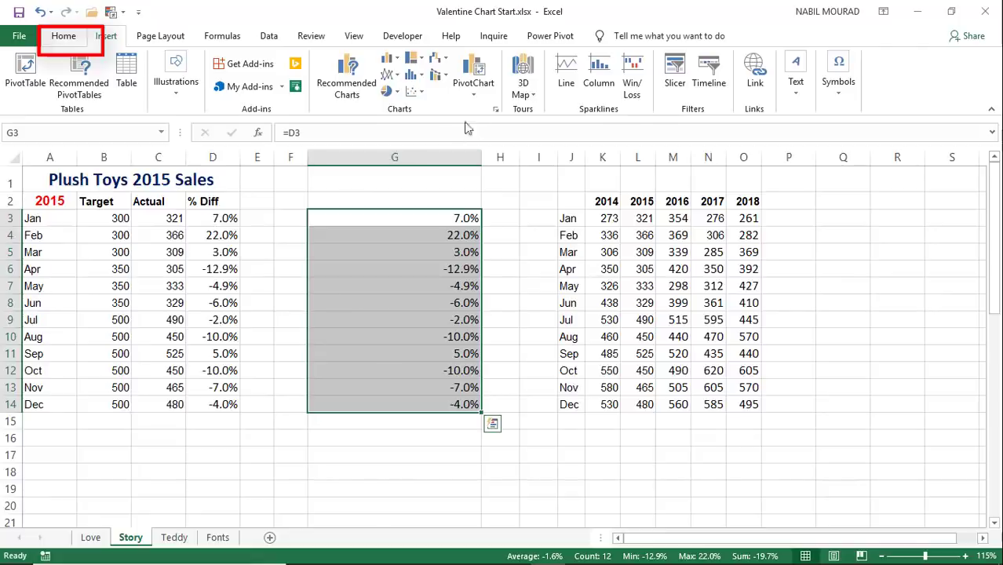
click(68, 40)
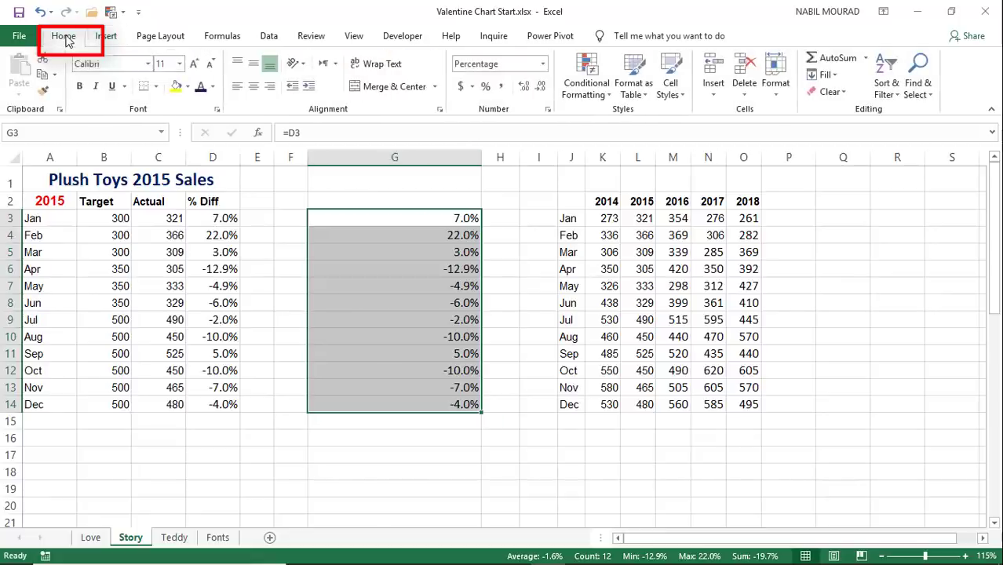
Step: Apply solid blue data bars to G3:G14
click(605, 96)
mouse_move(612, 192)
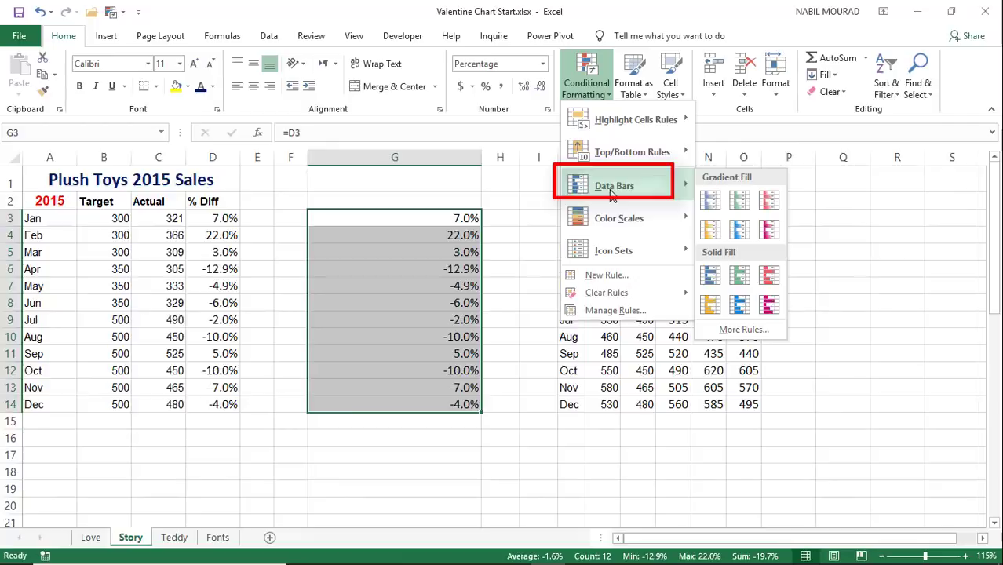
click(710, 274)
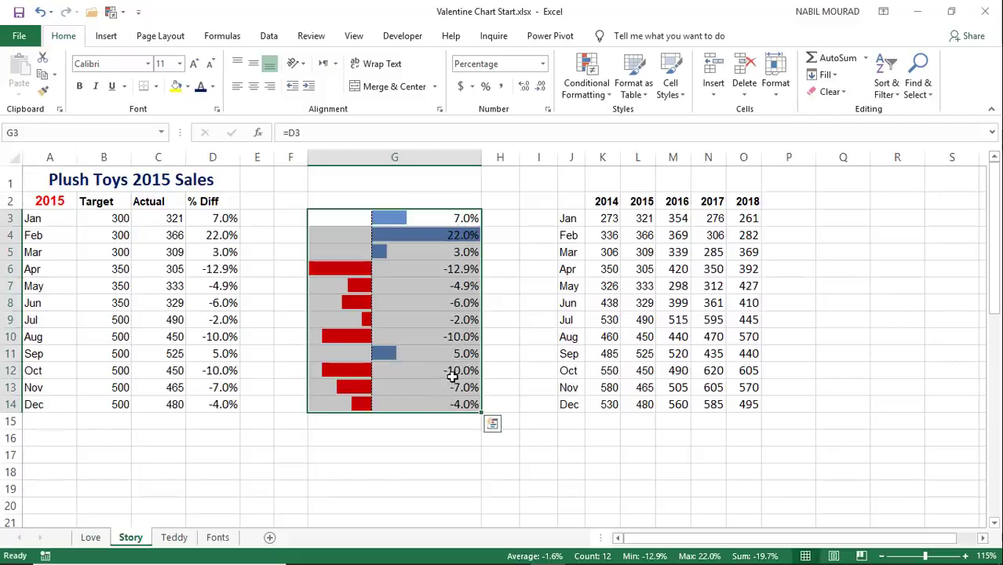
Step: Edit the data bar rule to Show Bar Only, hiding the numbers
click(604, 93)
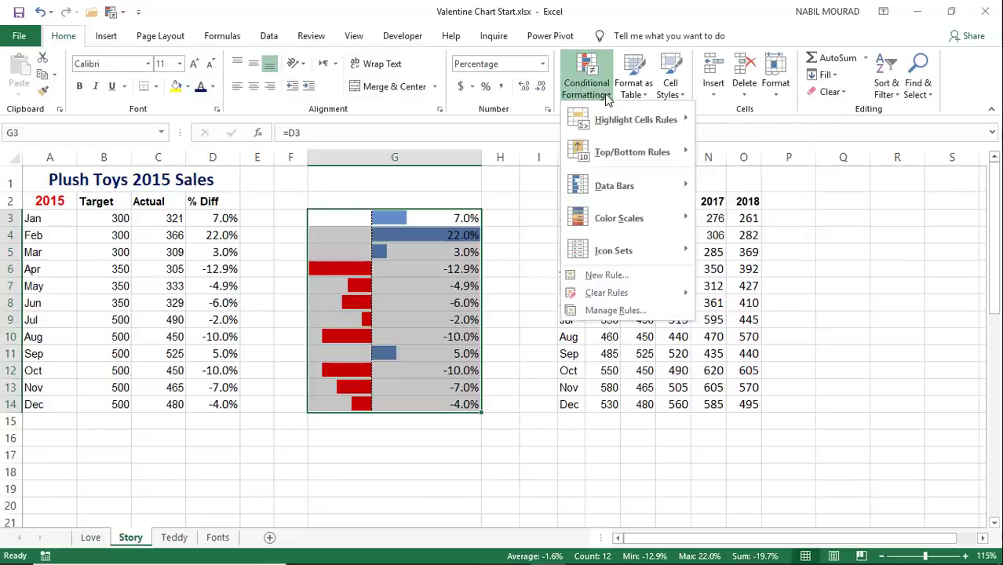
click(609, 310)
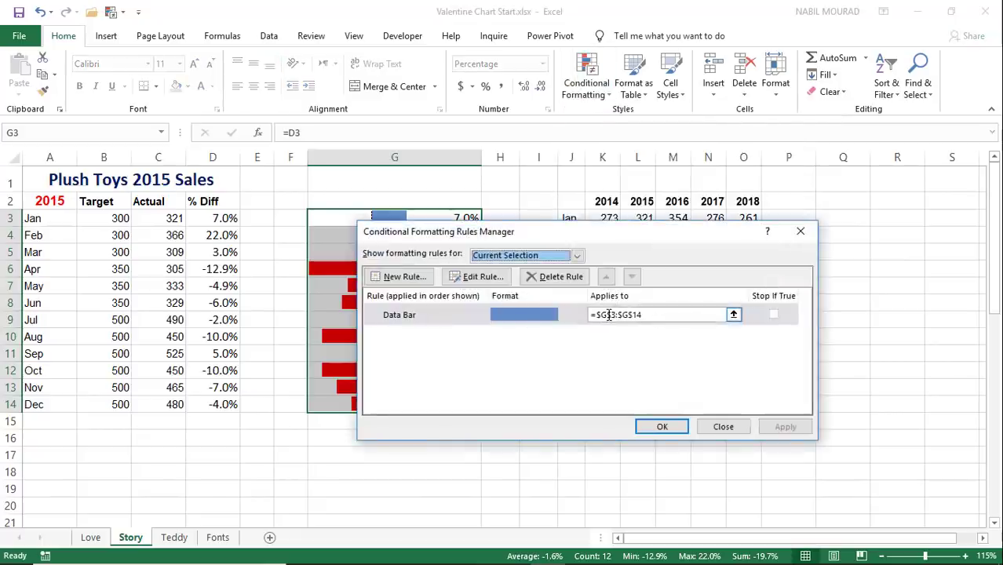
click(475, 278)
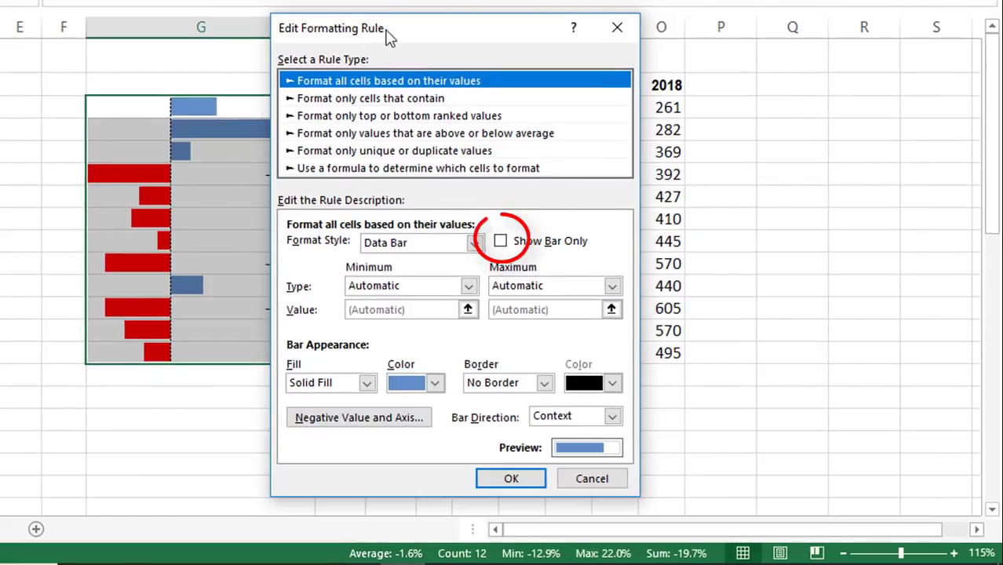
click(500, 242)
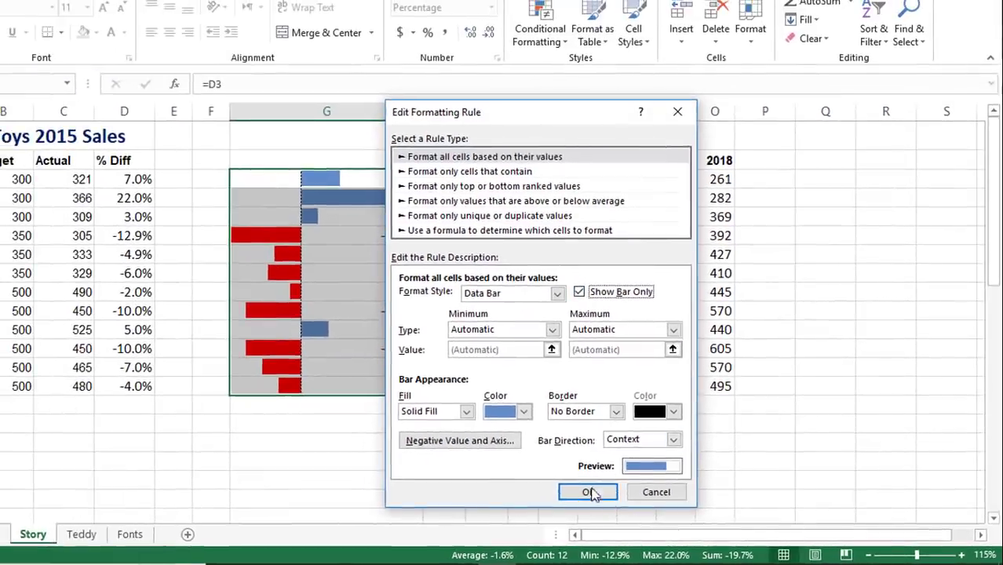
click(588, 492)
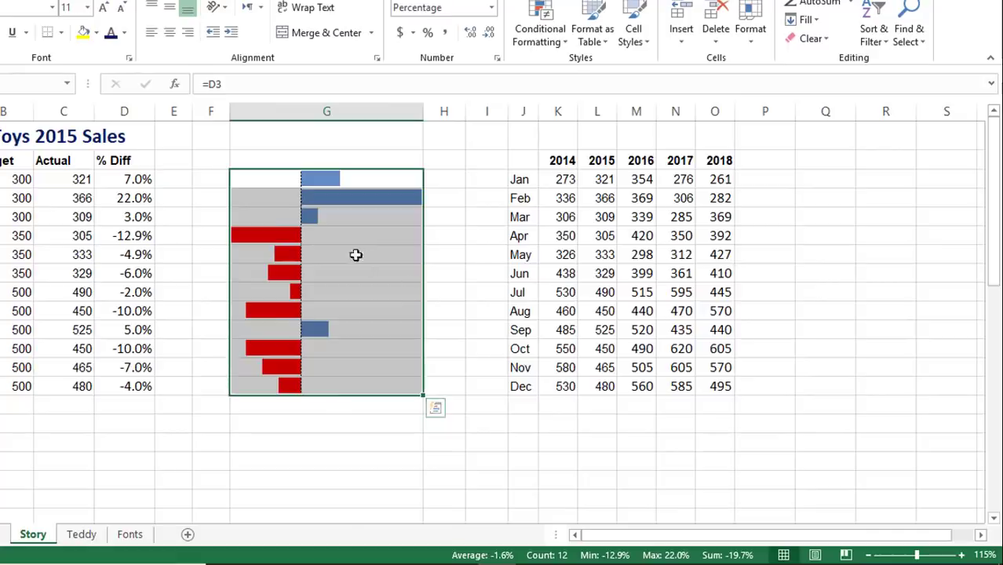
click(326, 423)
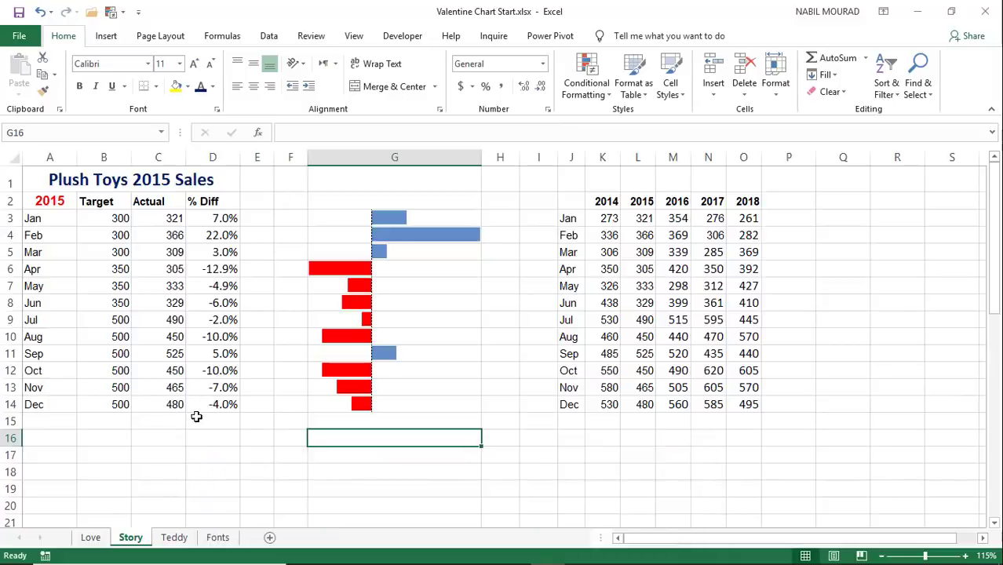
Step: On the Love sheet, enter Jan in F3
click(91, 540)
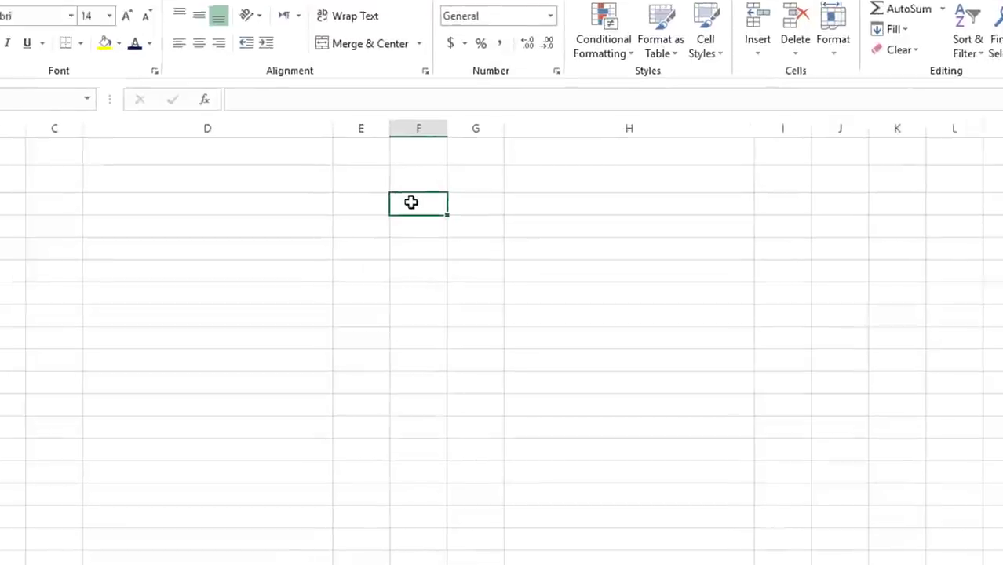
text(an)
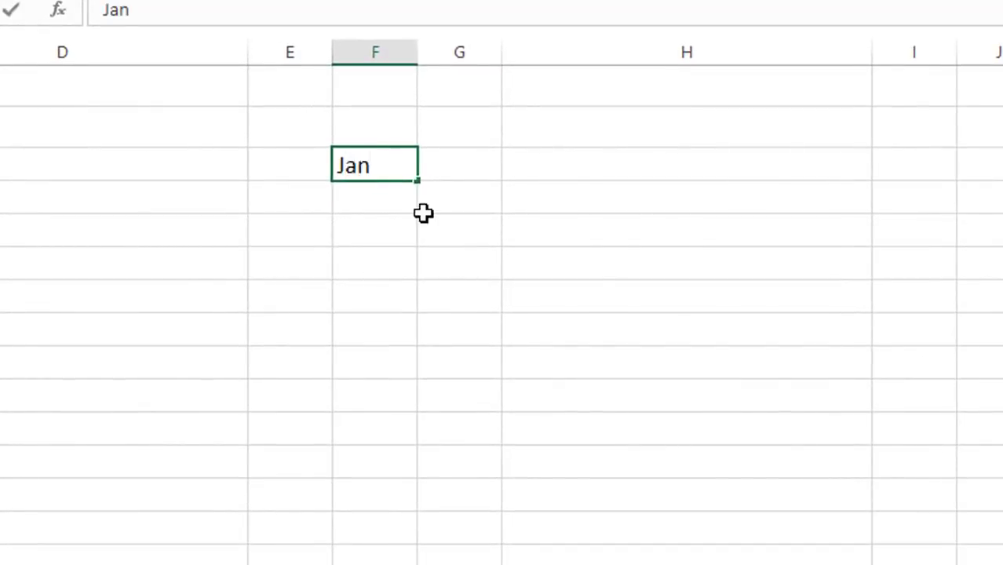
key(ctrl+Return)
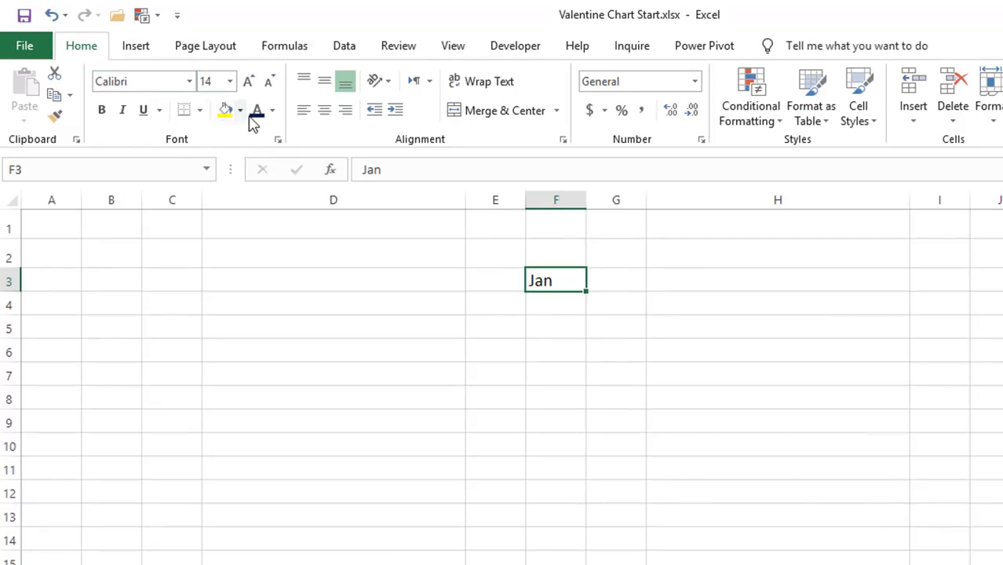
Step: Style Jan in dark blue Arial Rounded MT Bold, centred, and fill months through Dec in F14
click(190, 81)
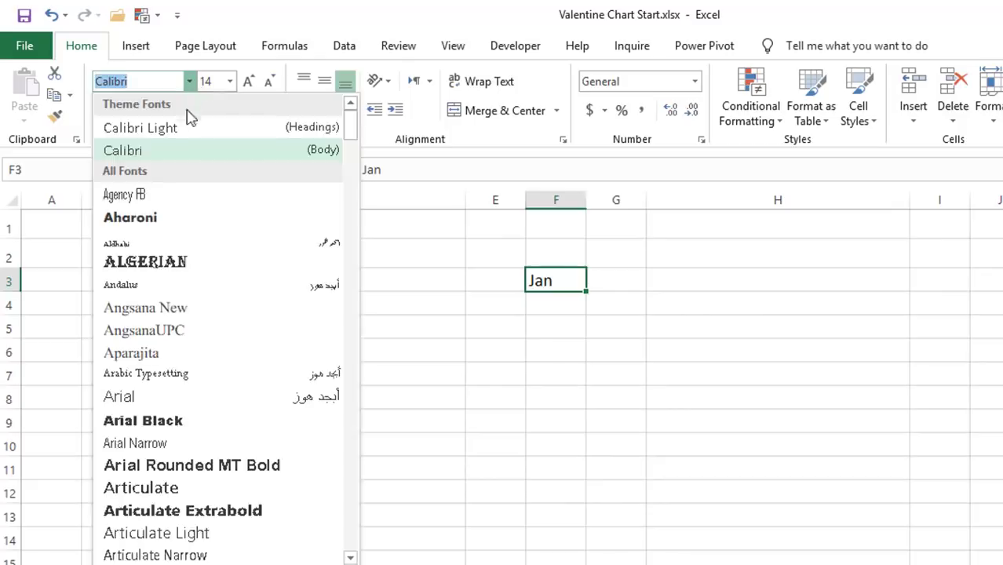
click(199, 471)
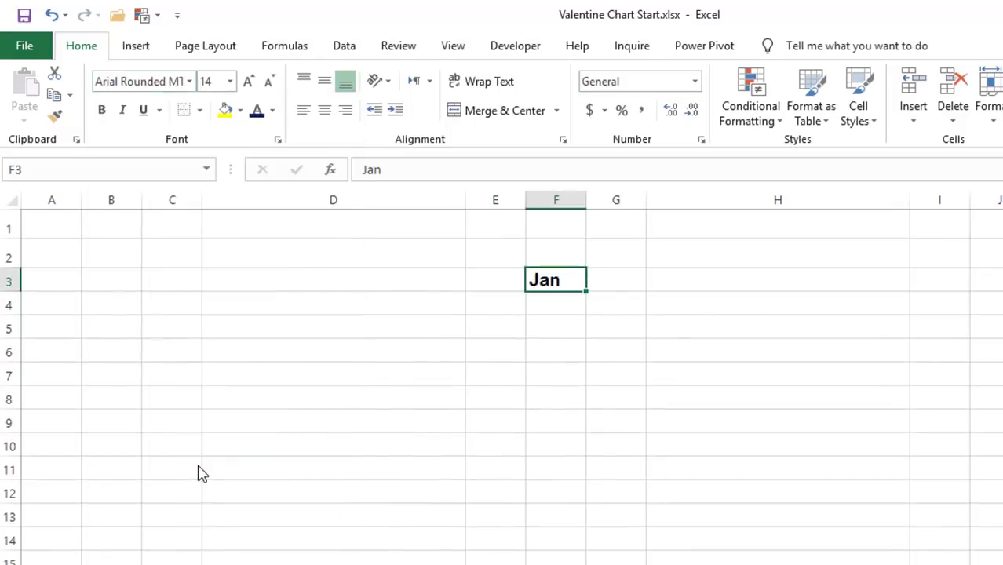
click(256, 112)
click(326, 83)
click(325, 112)
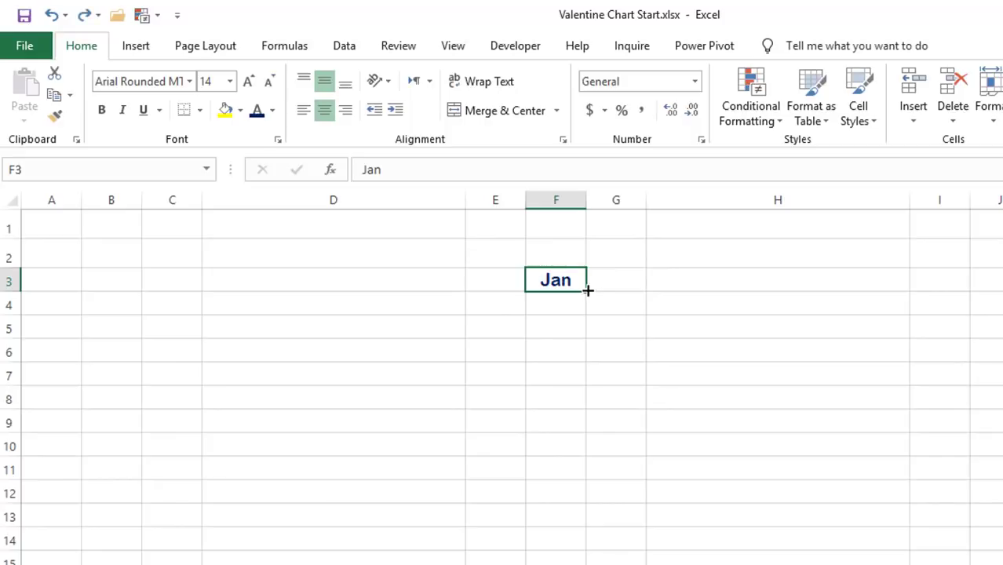
drag(587, 291, 574, 544)
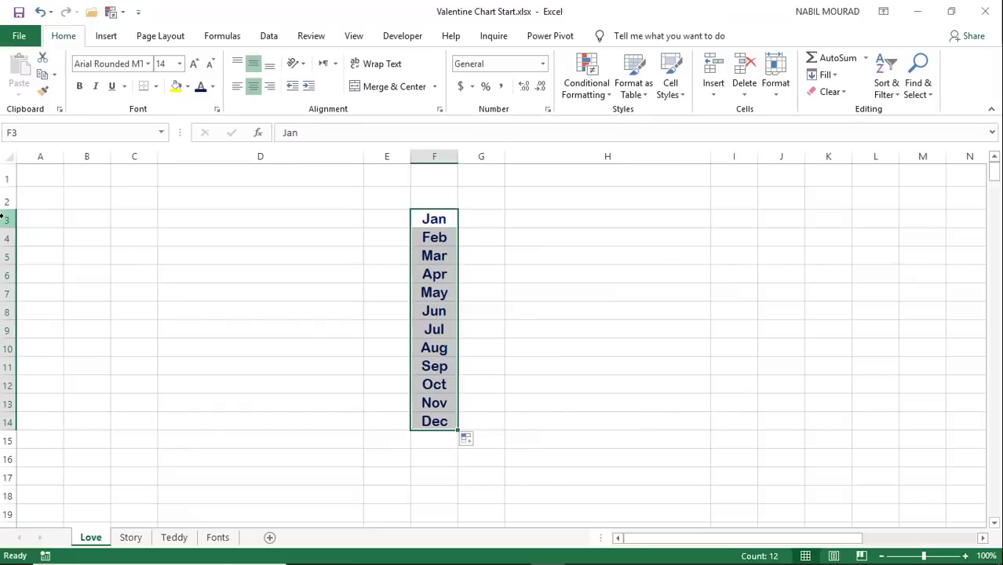
drag(2, 218, 6, 424)
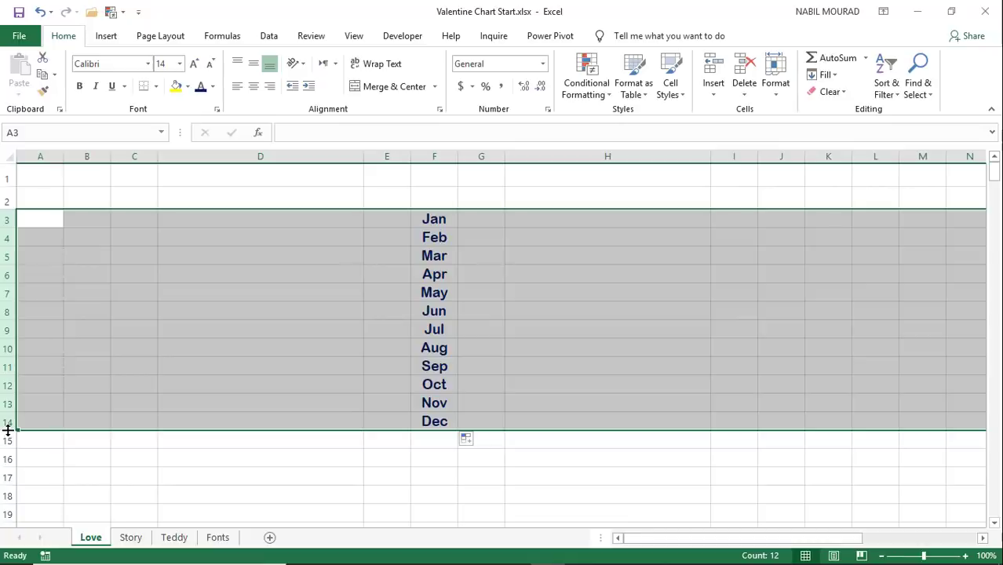
Step: Make rows 3–14 of the Love sheet 26.25 points tall
drag(7, 430, 6, 437)
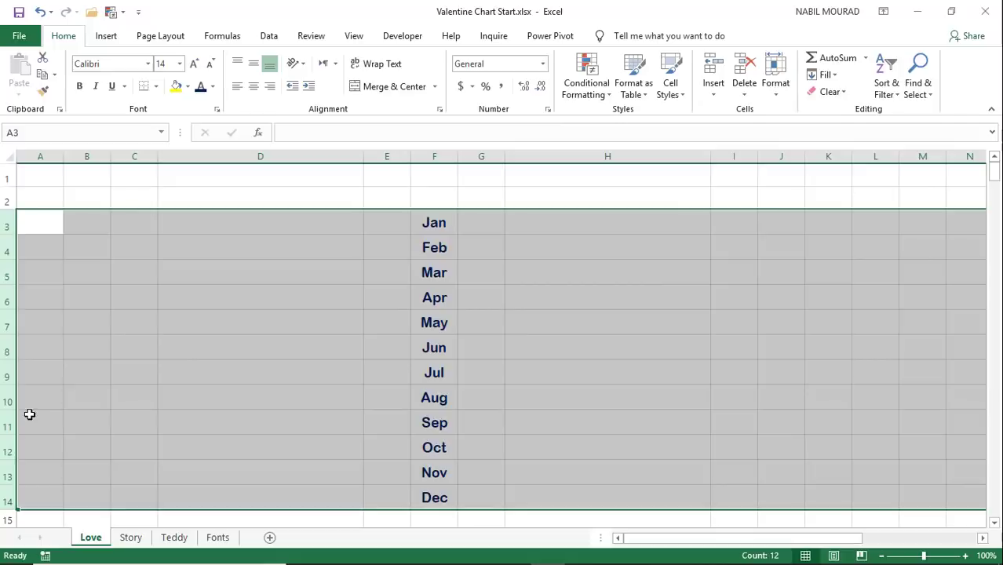
click(478, 224)
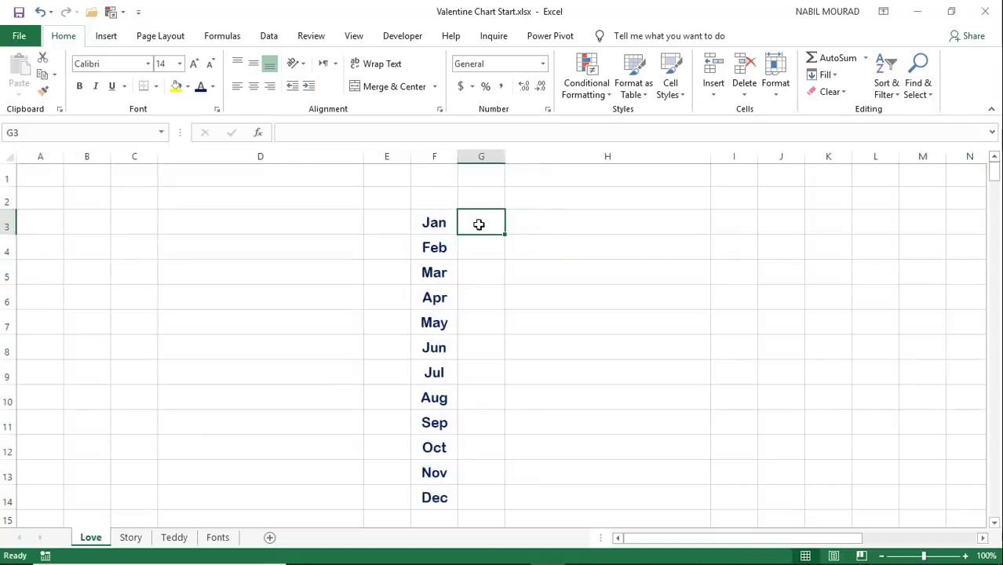
click(131, 538)
click(131, 539)
Step: Fill G3:G14 with =IF(Story!D3>0,Story!D3,"") so positive months show 0.07, 0.22, 0.03, 0.05
drag(480, 223, 466, 492)
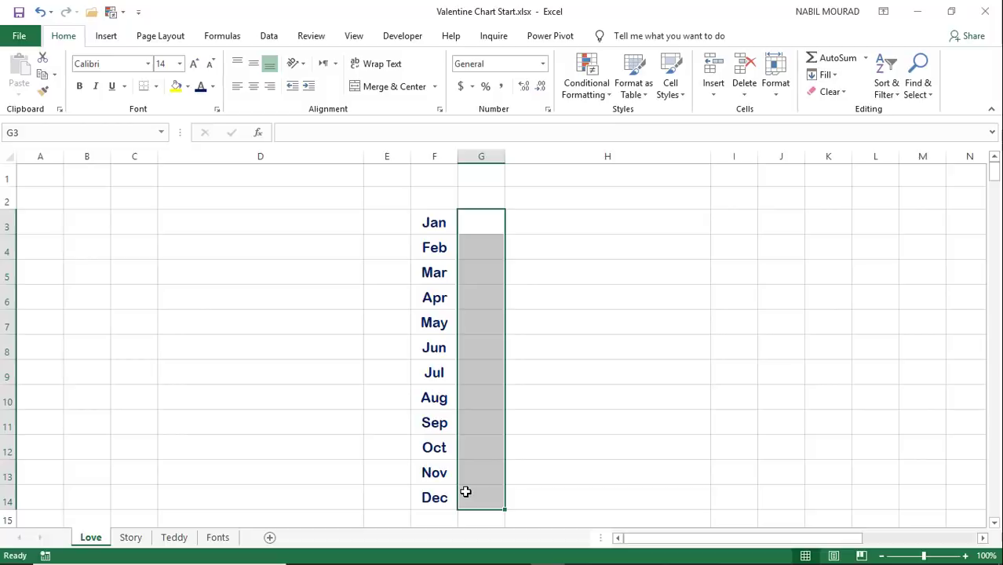
text(=)
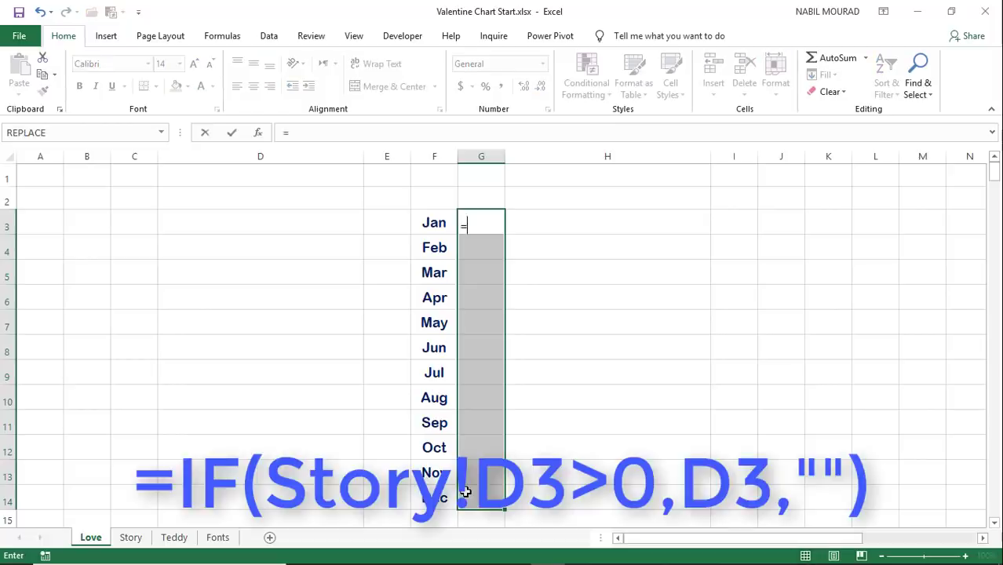
text(if)
key(Tab)
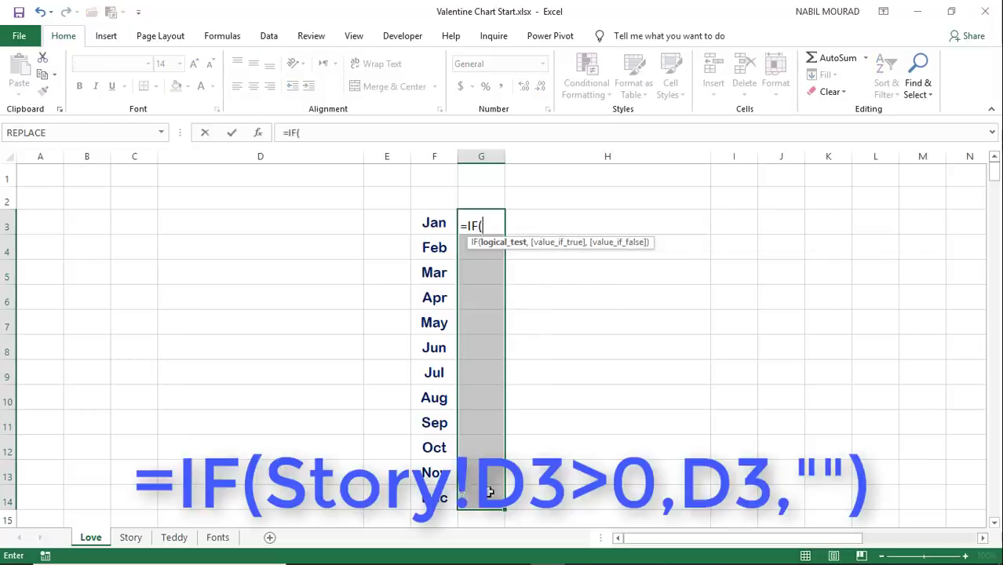
click(132, 537)
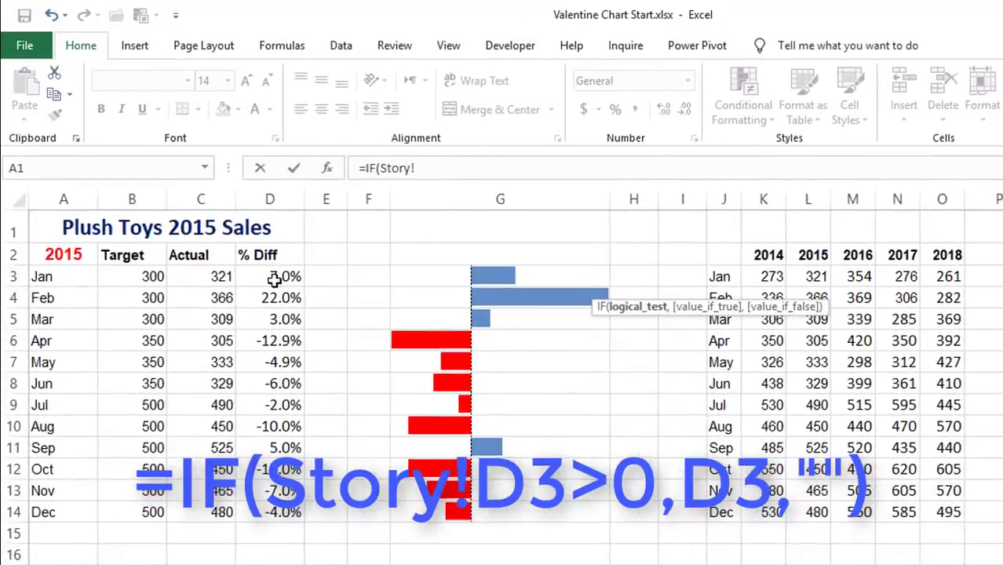
click(274, 280)
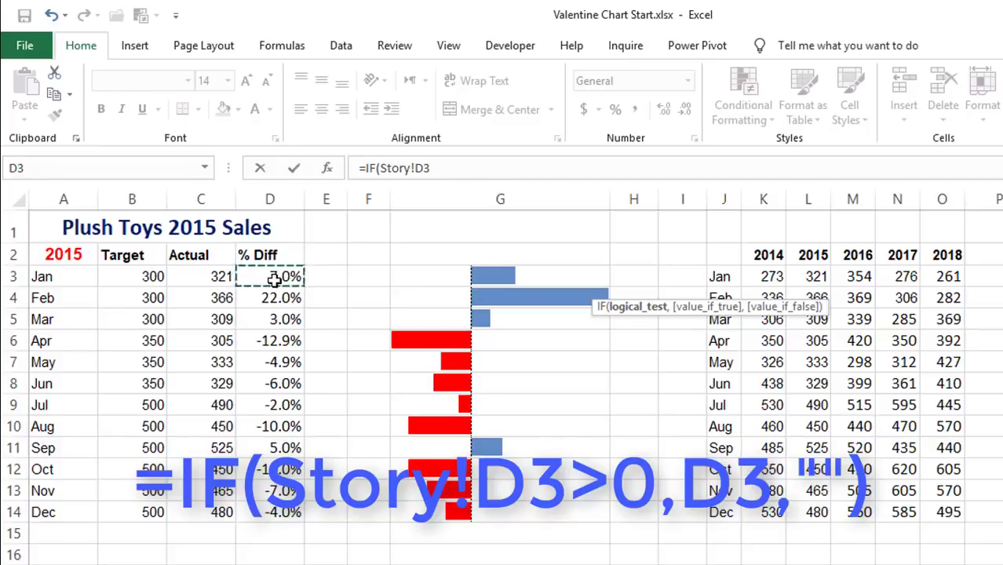
text(>)
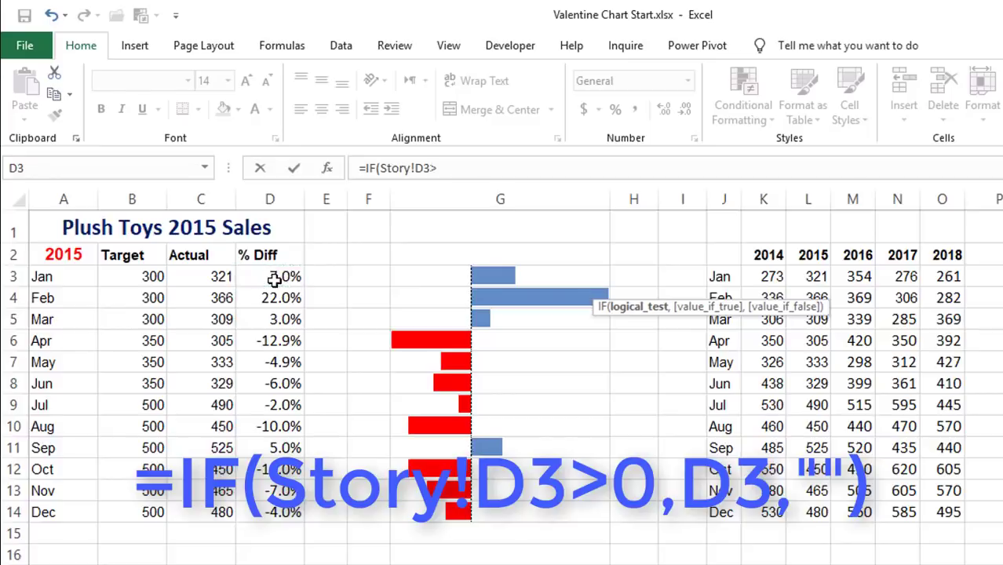
text(0,)
click(273, 279)
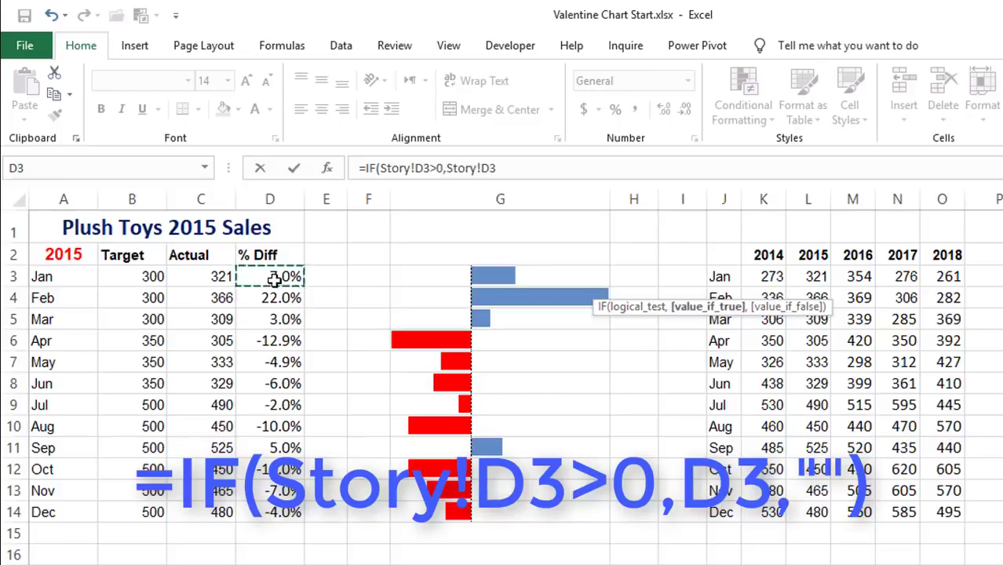
text(,)
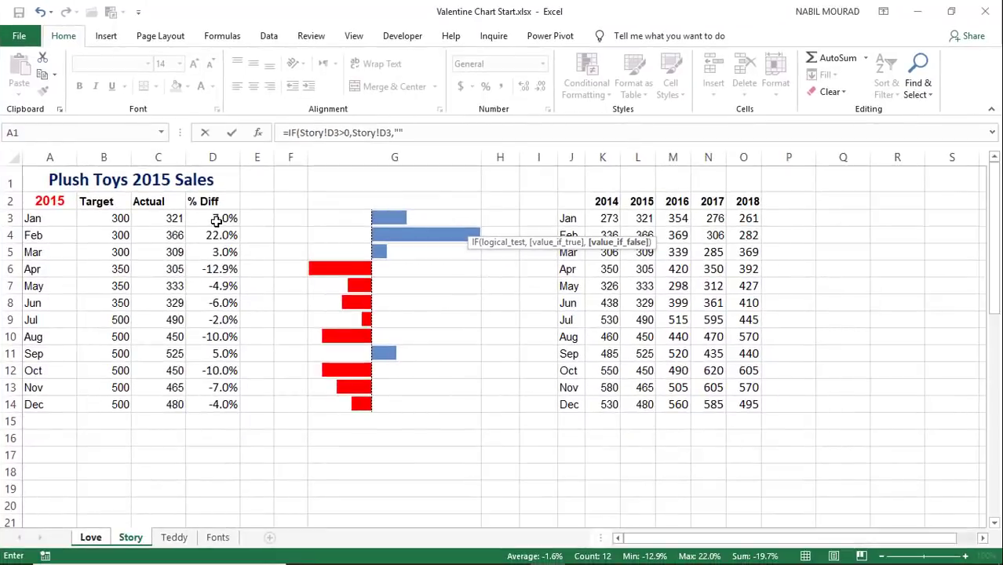
text())
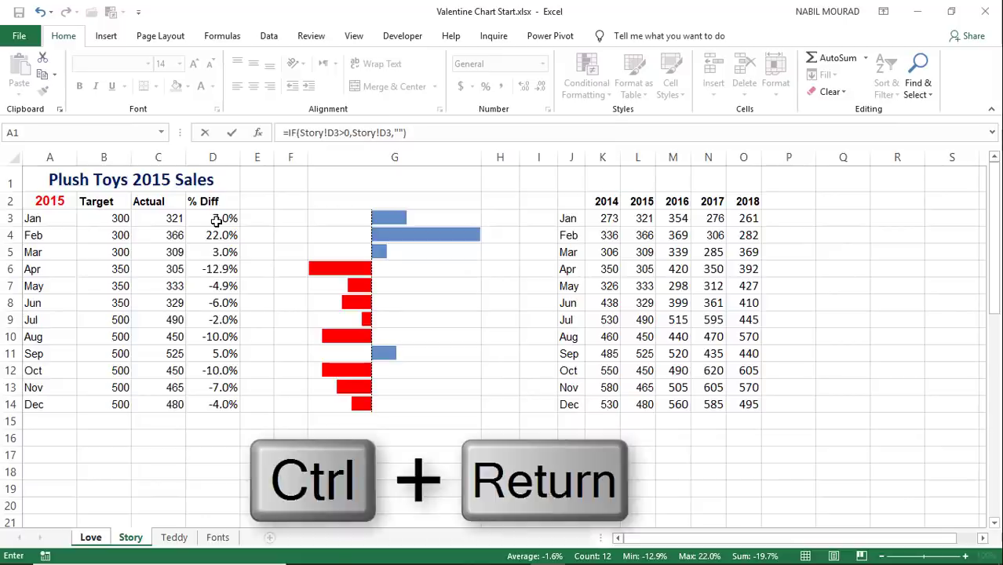
key(ctrl+Return)
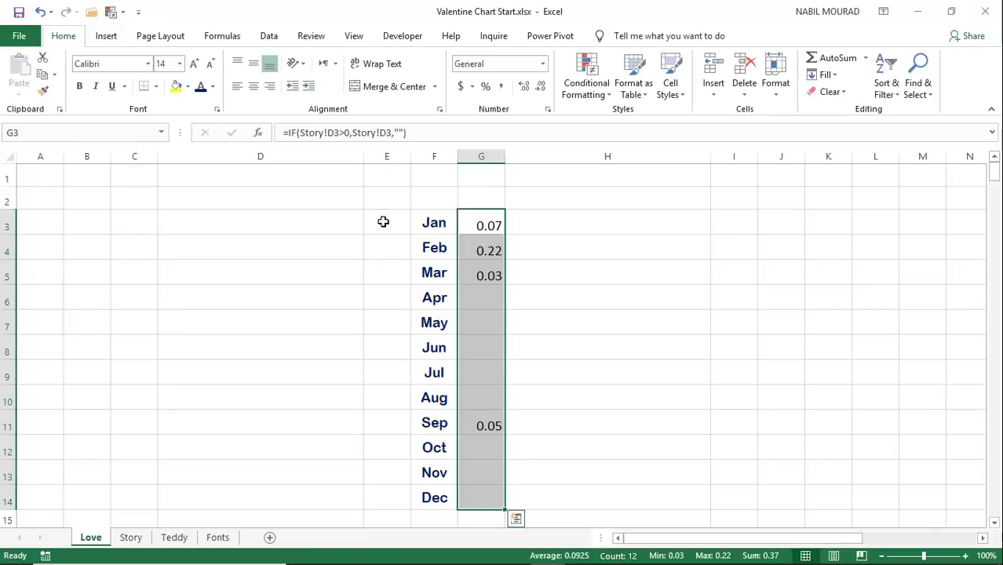
Step: Fill E3:E14 with =IF(Story!D3<0,Story!D3,"") to show the negative % Diff values
drag(383, 222, 384, 491)
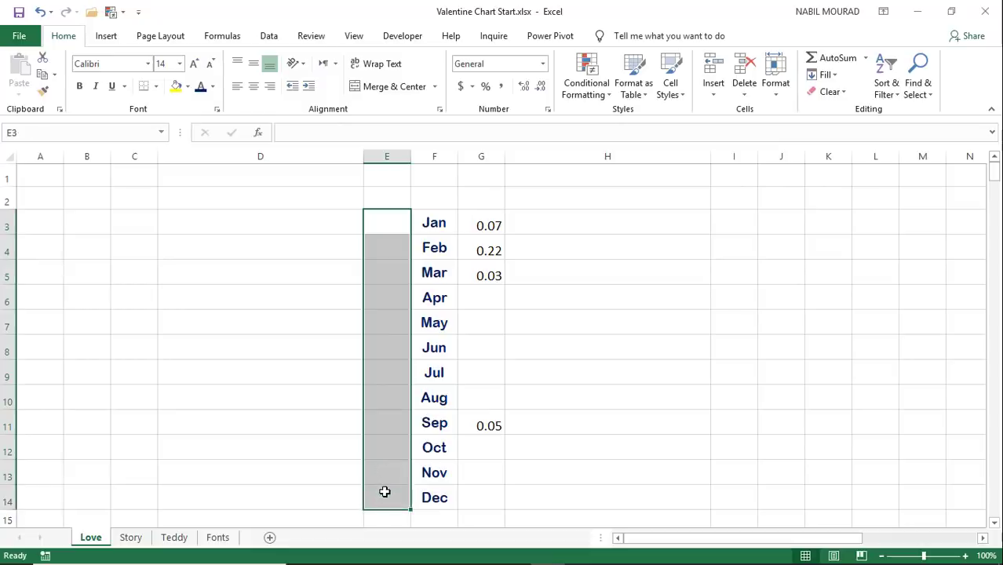
text(=IF()
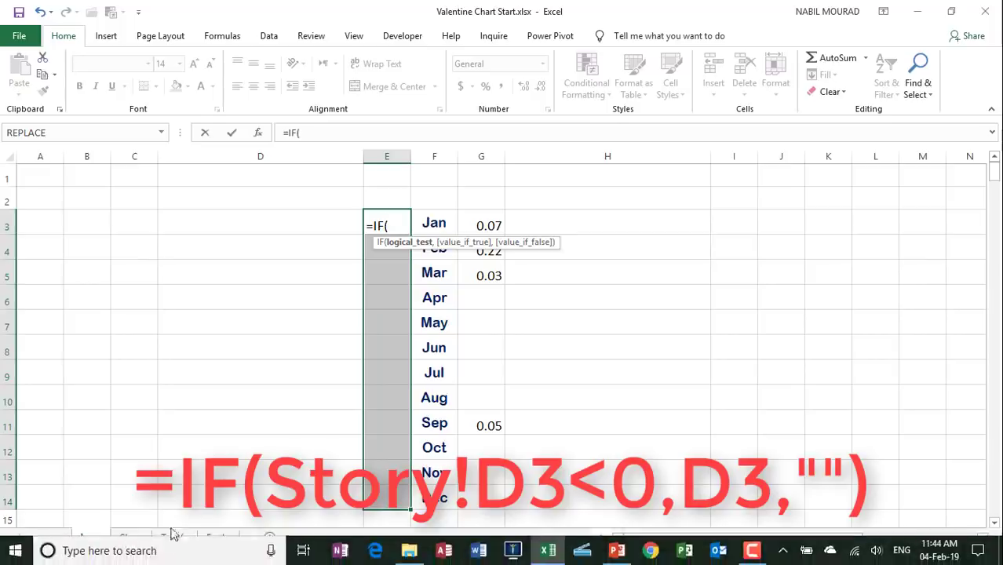
click(130, 537)
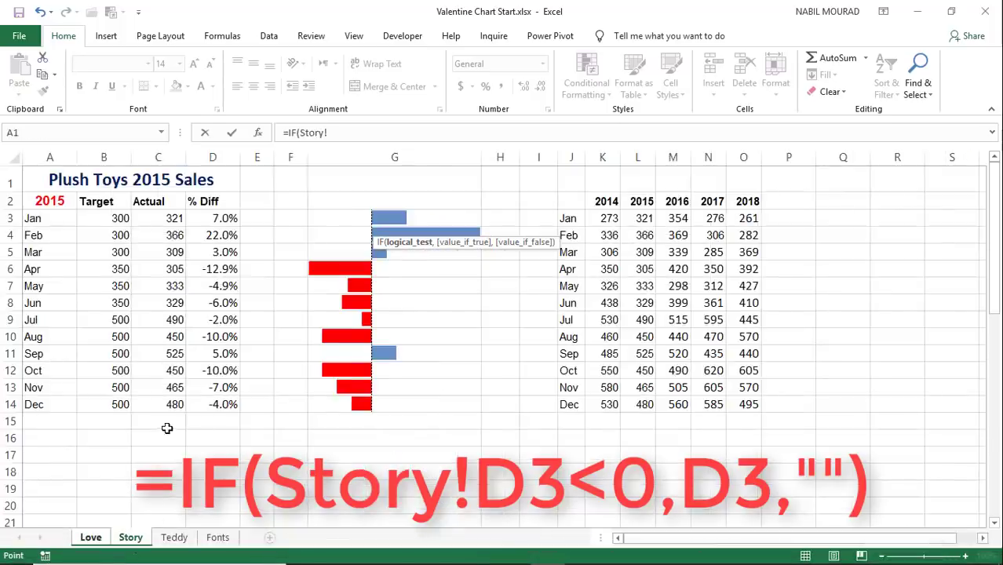
click(214, 219)
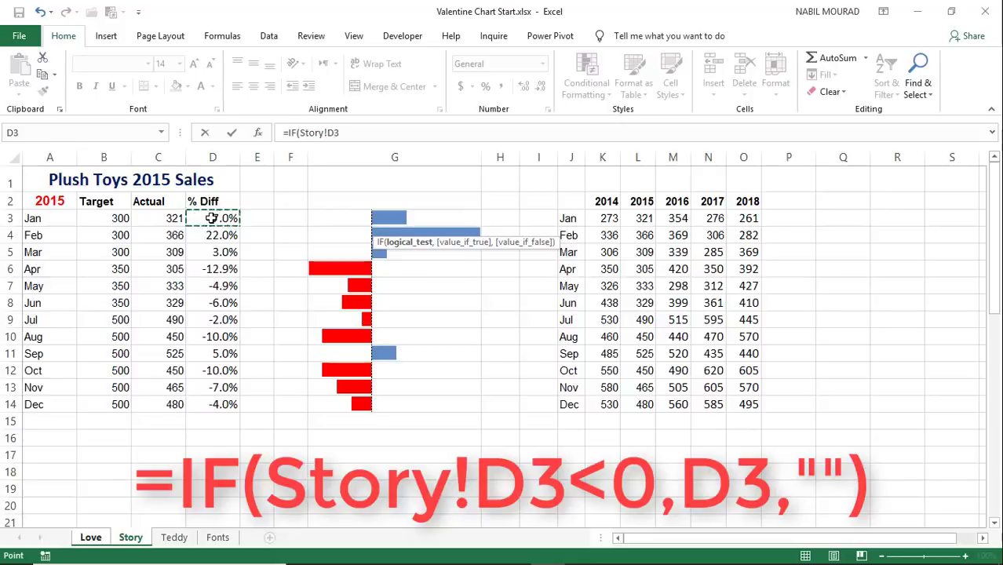
text(<)
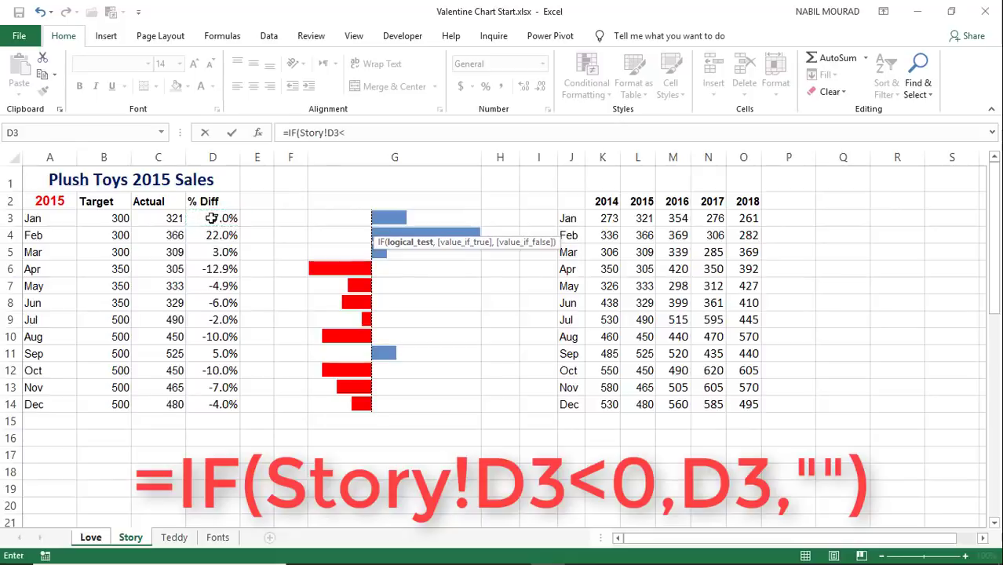
text(0,)
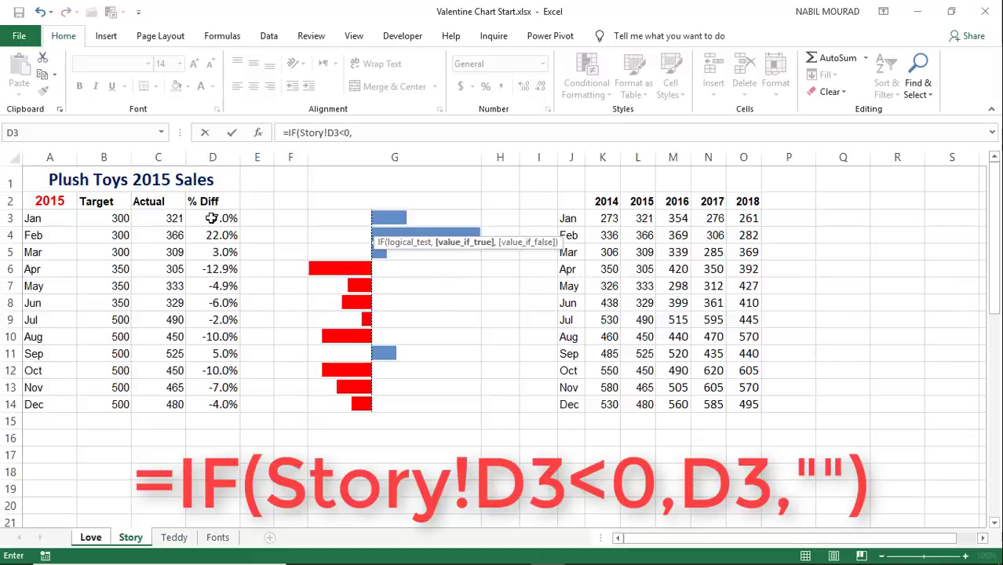
click(212, 218)
text(,)
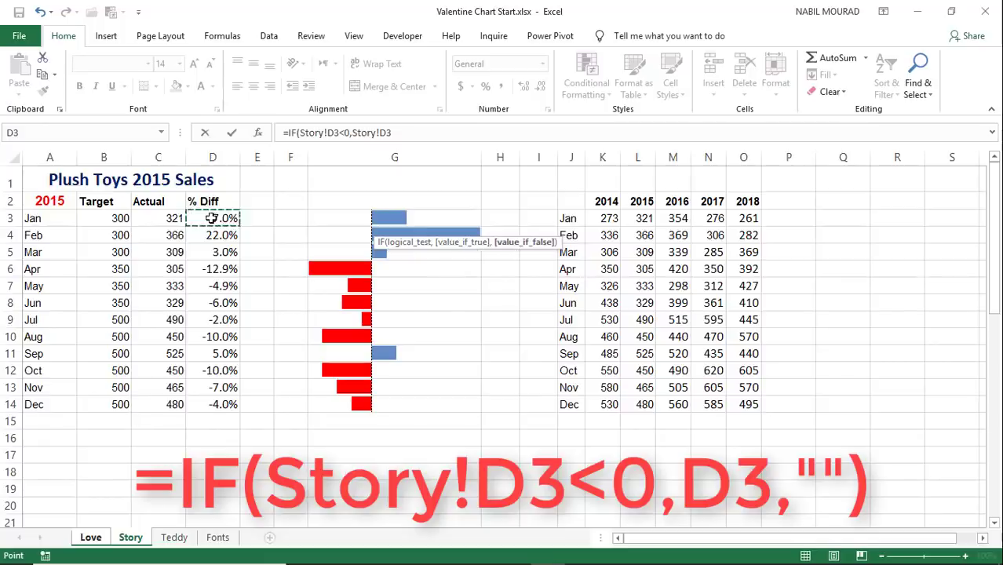
text("")
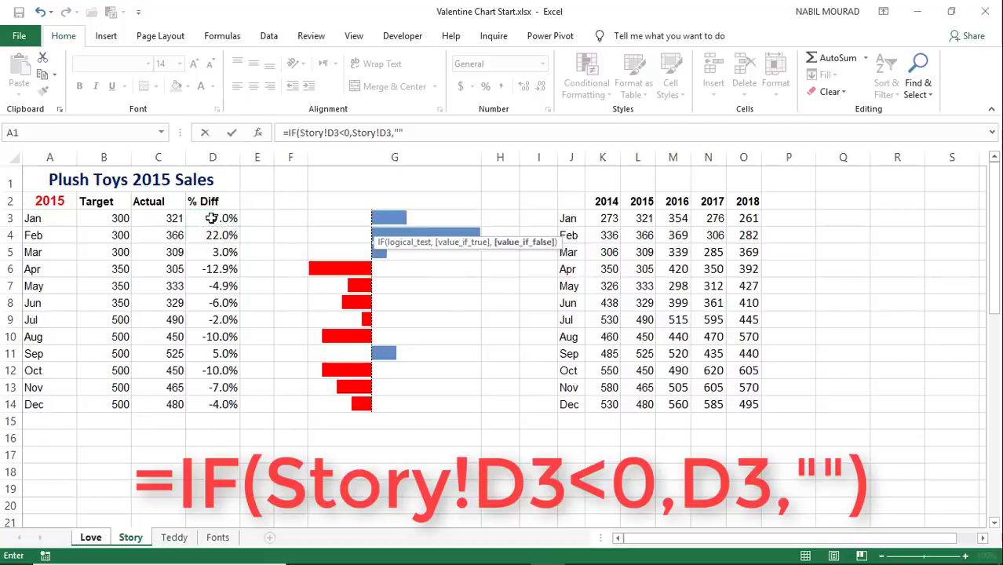
text())
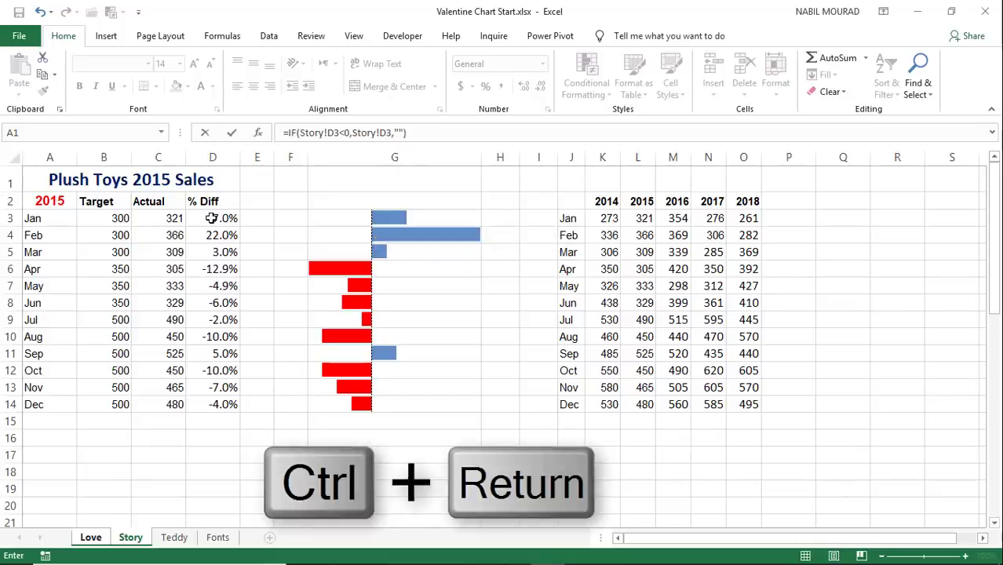
key(ctrl+Return)
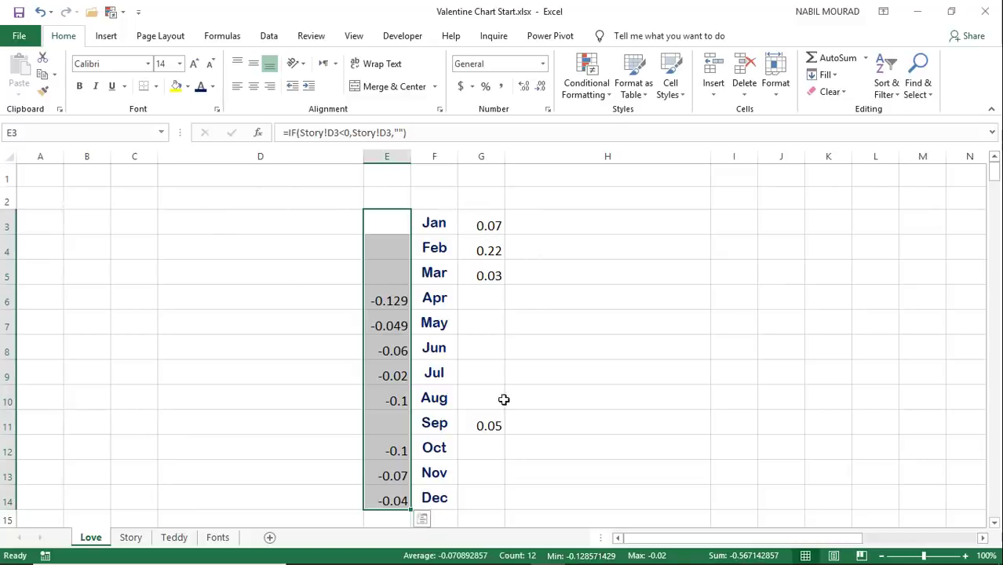
Step: Shrink the values to font size 11, show them as percentages, and centre them in their cells
drag(488, 225, 470, 490)
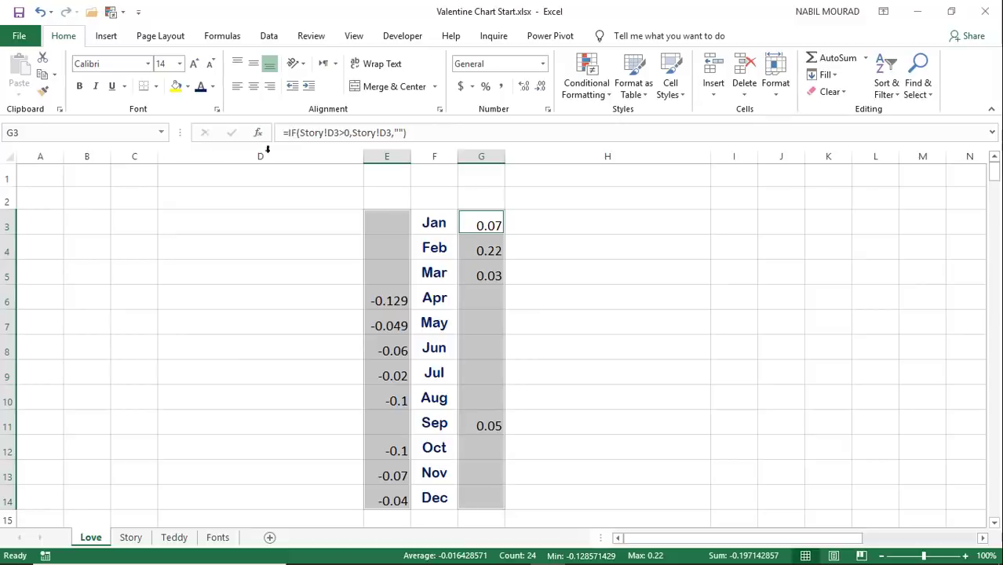
click(211, 67)
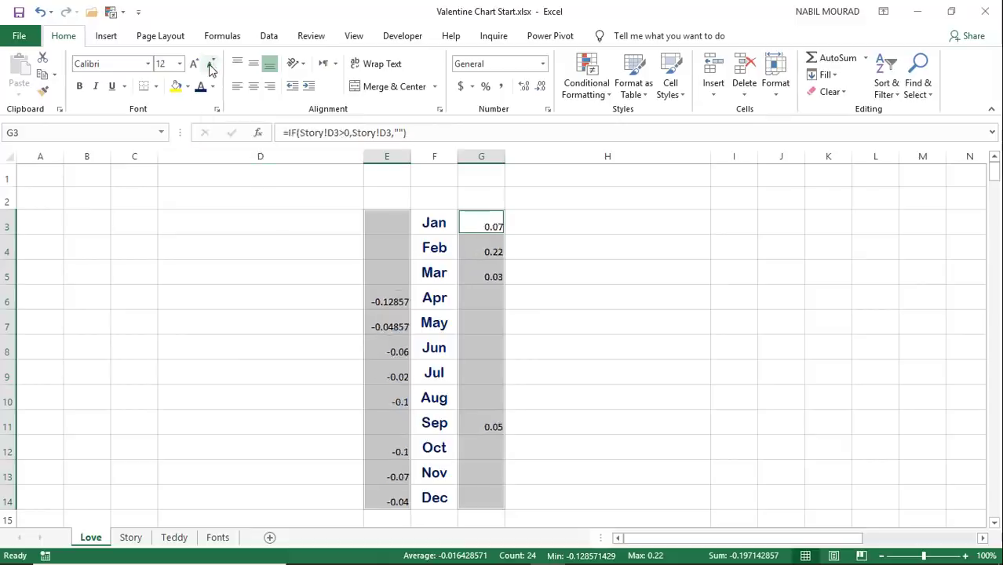
click(211, 68)
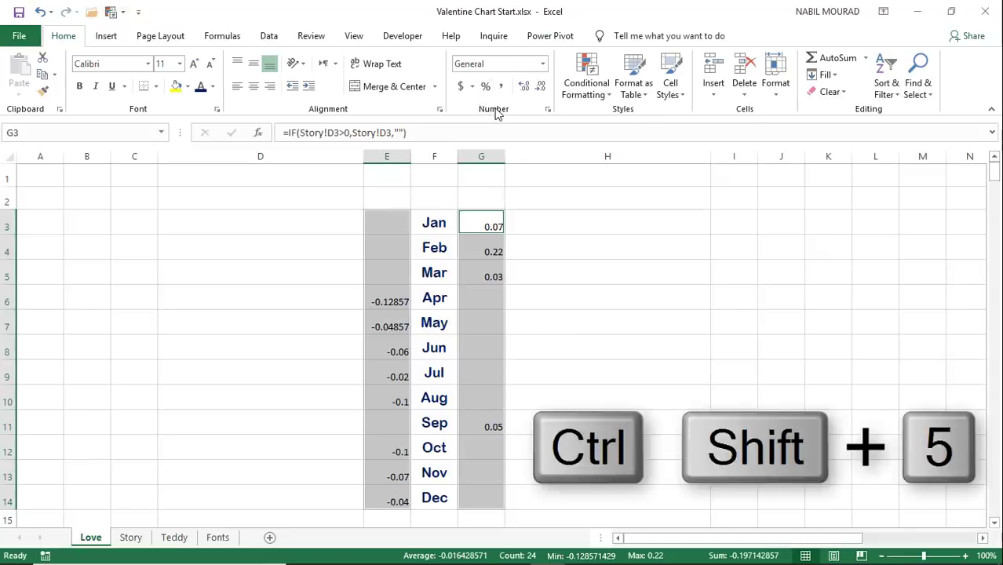
key(ctrl+shift+5)
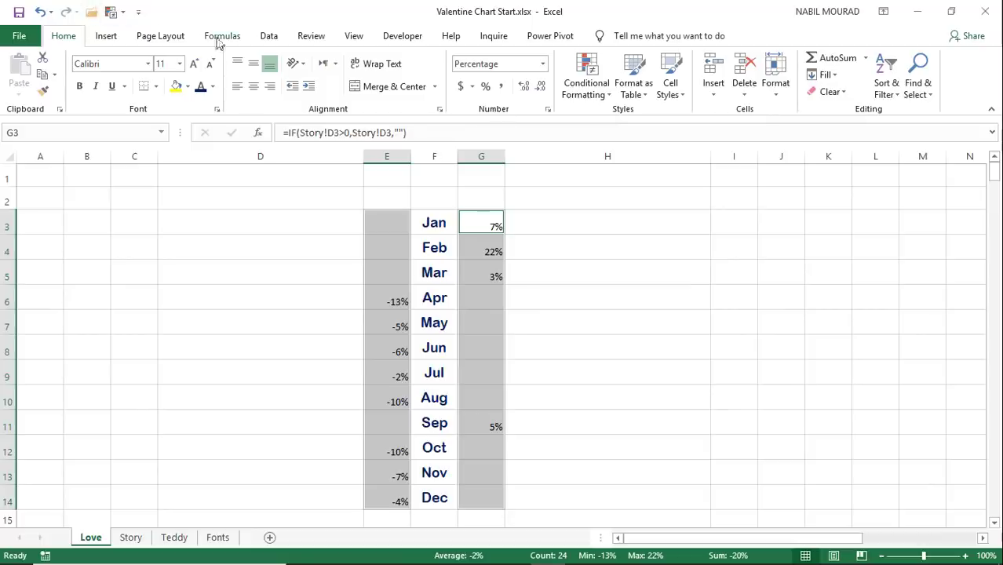
click(254, 66)
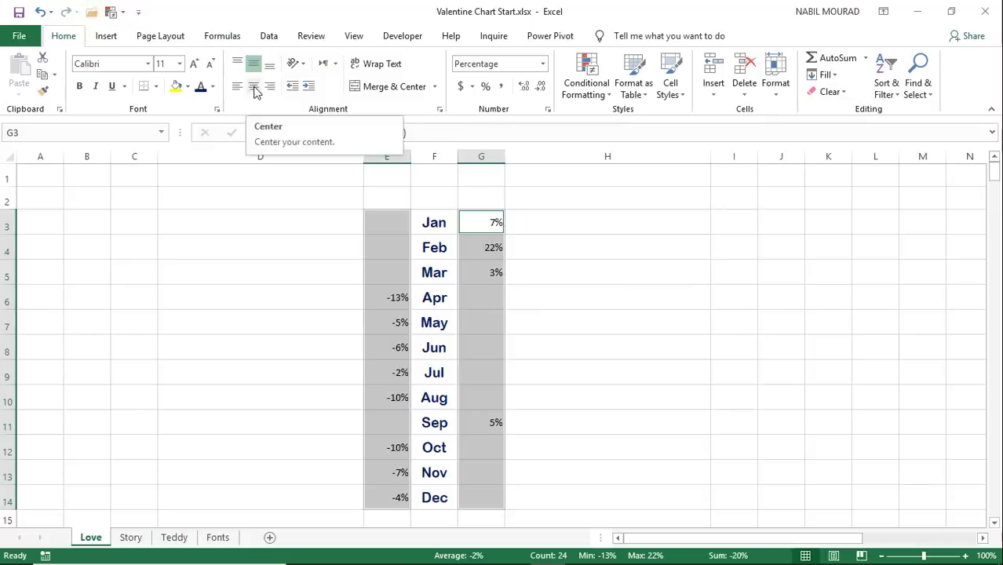
click(254, 88)
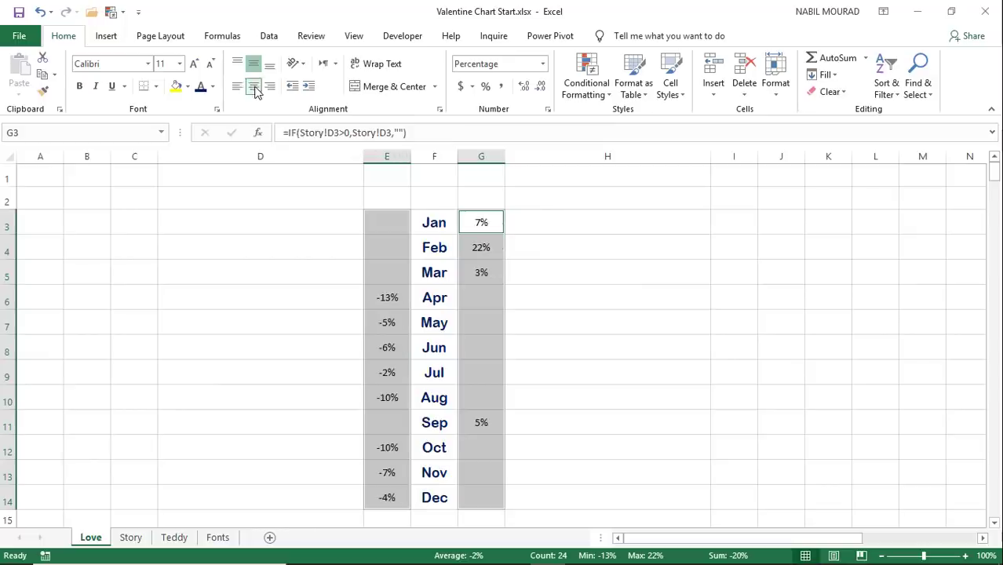
Step: Autofit columns E and G to their narrower percentage contents
click(388, 156)
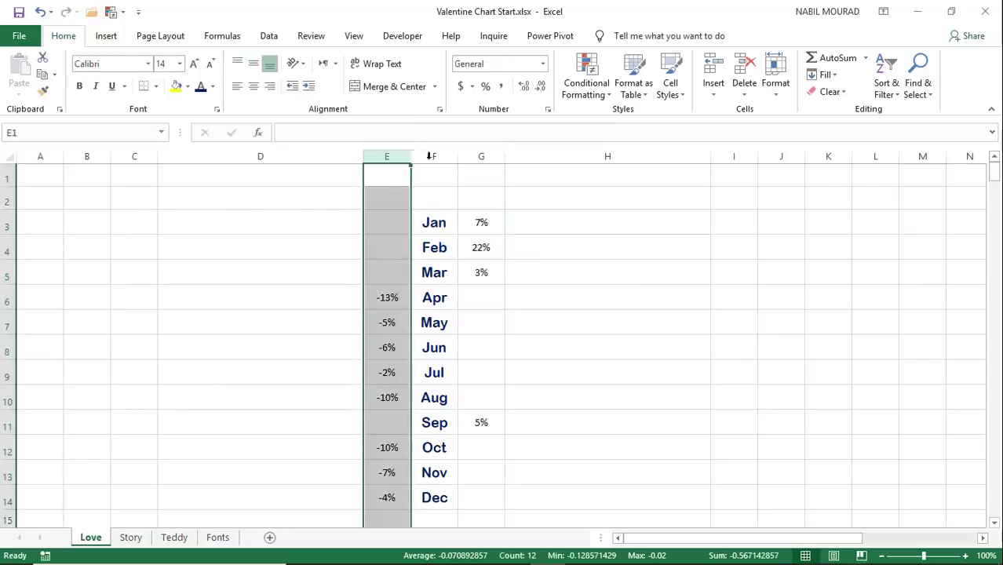
ctrl+click(477, 156)
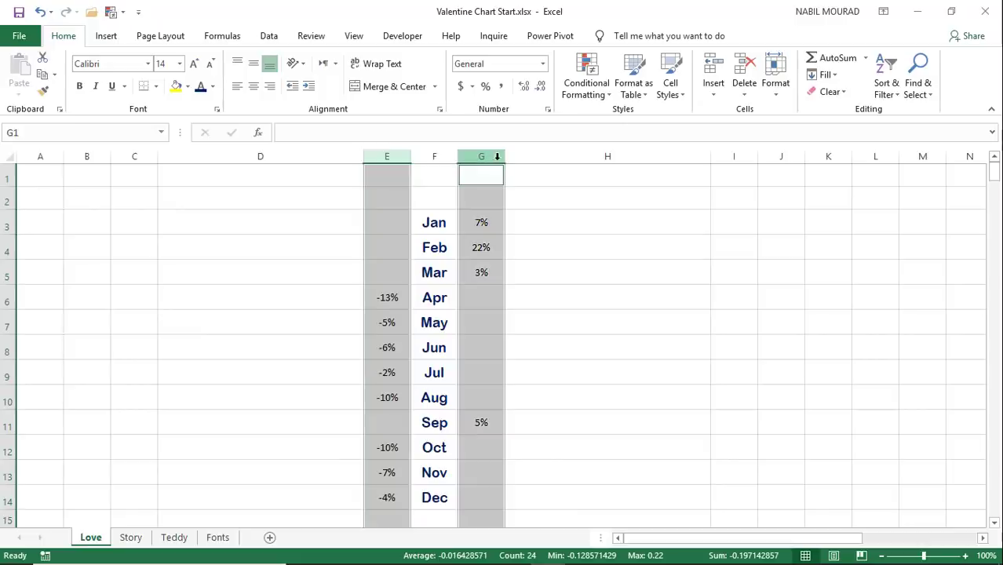
double_click(504, 160)
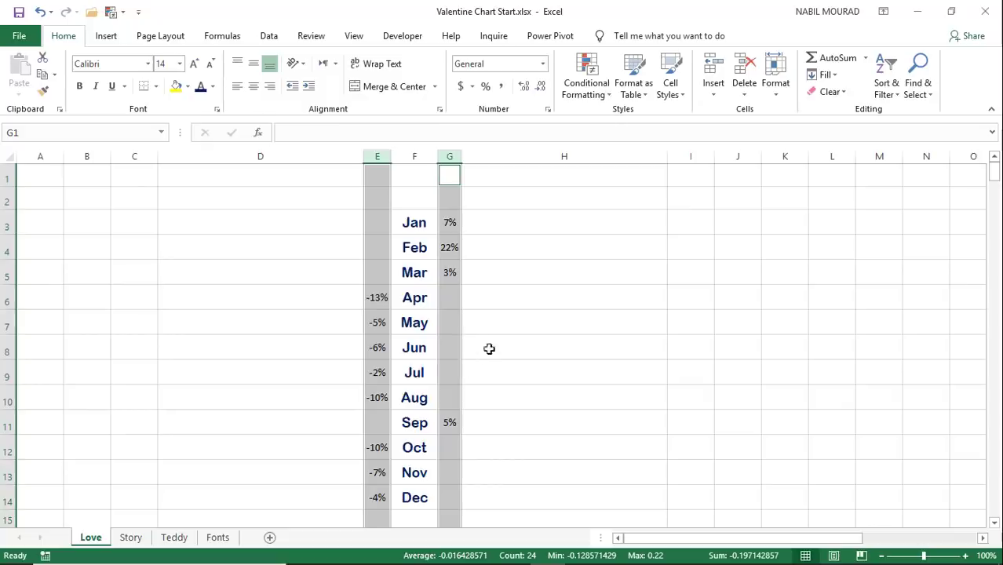
click(491, 220)
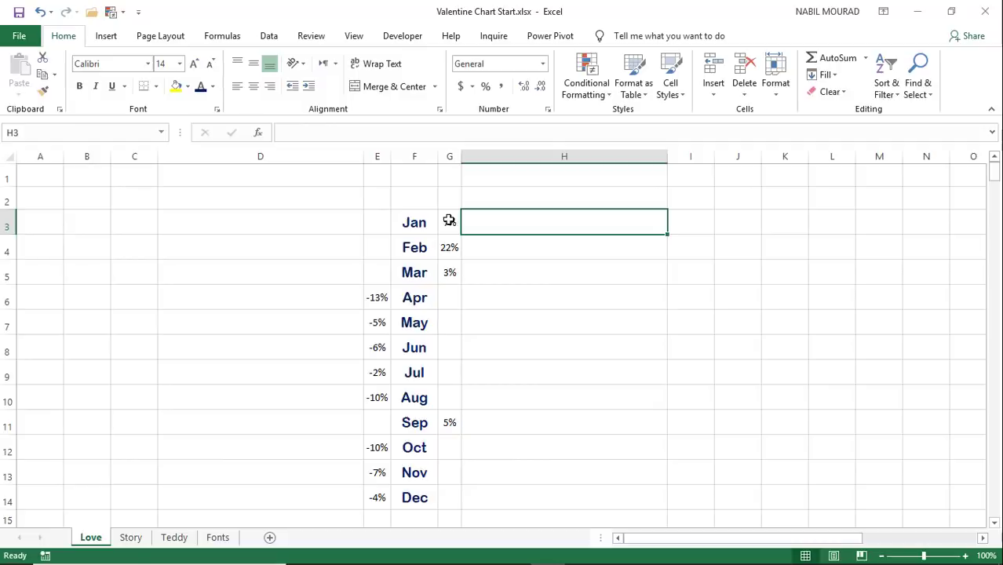
click(130, 538)
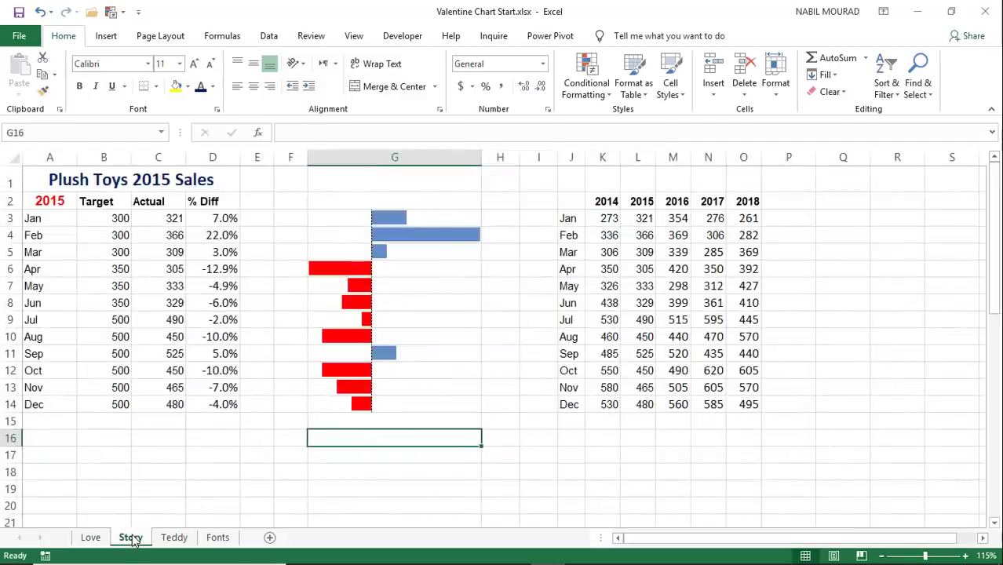
click(91, 538)
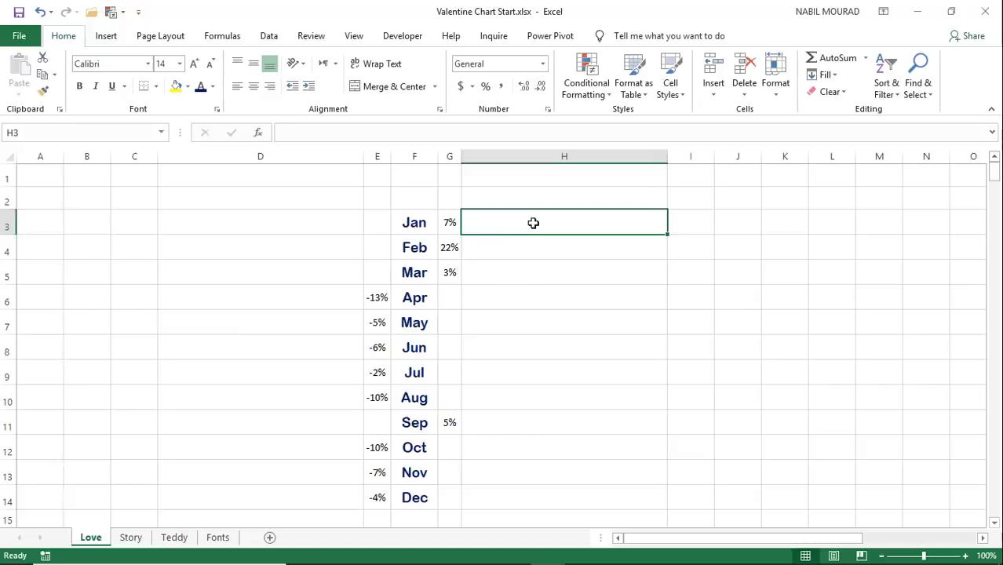
Step: In H3:H14, start a formula testing =IF(Story!D3>0,
drag(532, 222, 517, 493)
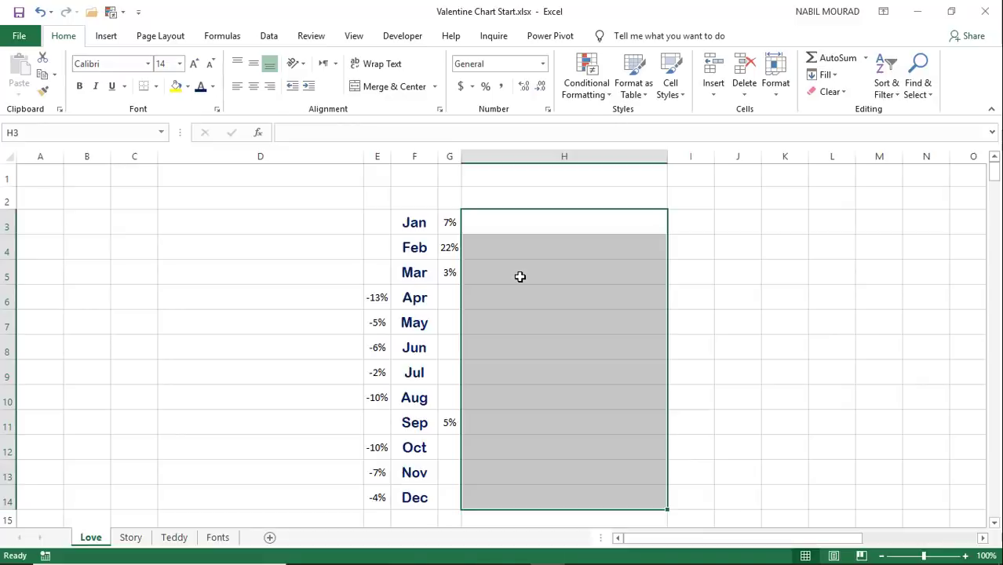
text(=IF()
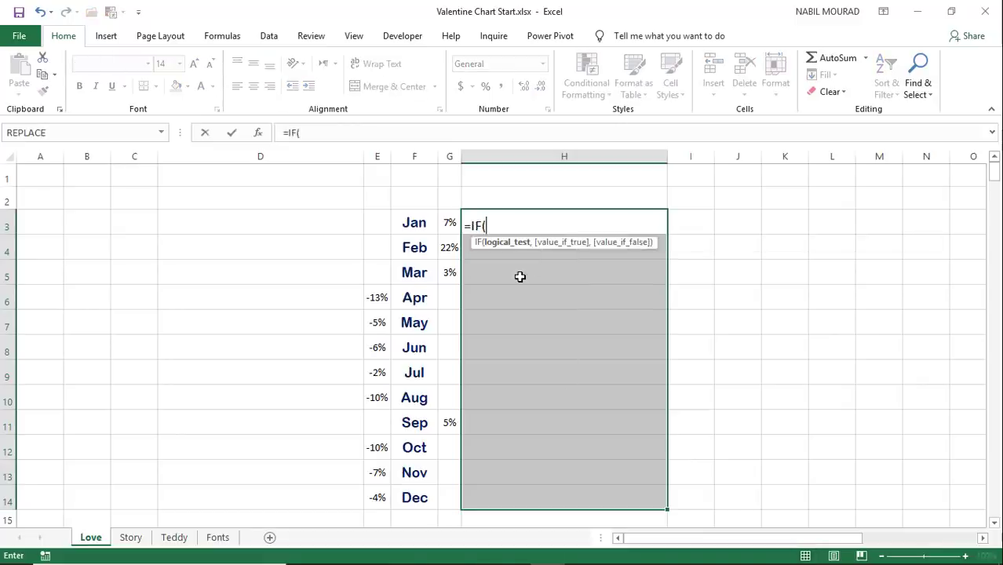
click(130, 536)
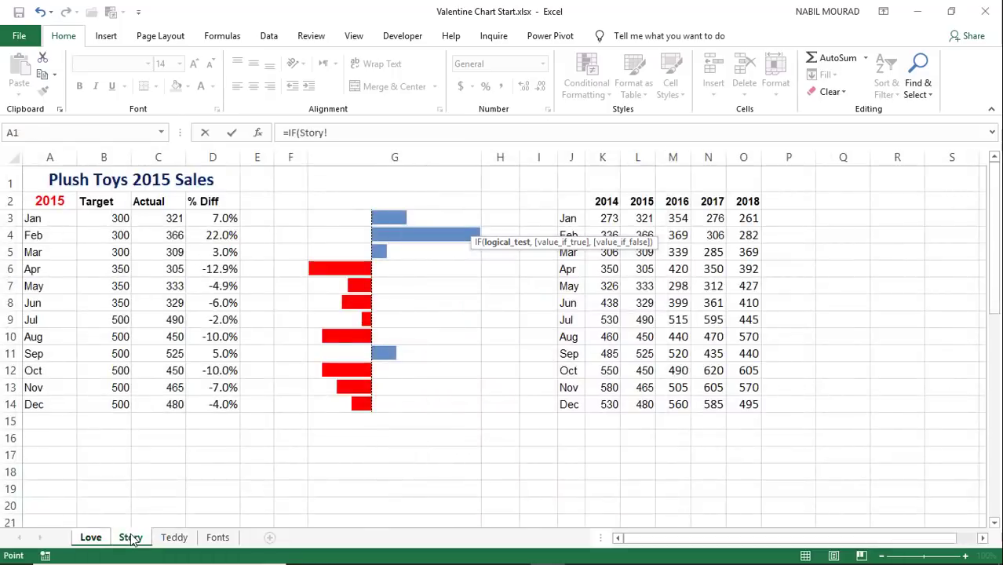
click(218, 218)
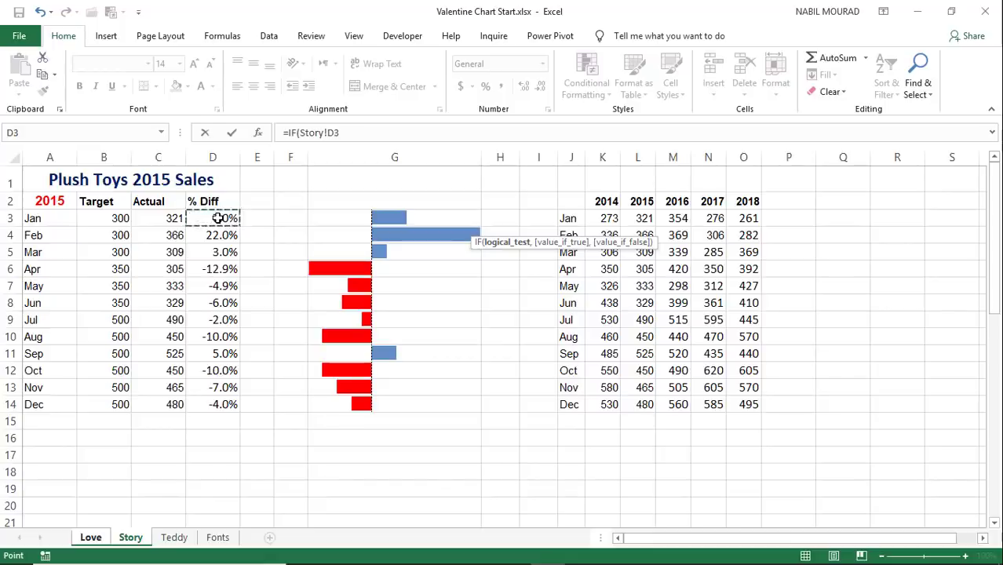
text(>0)
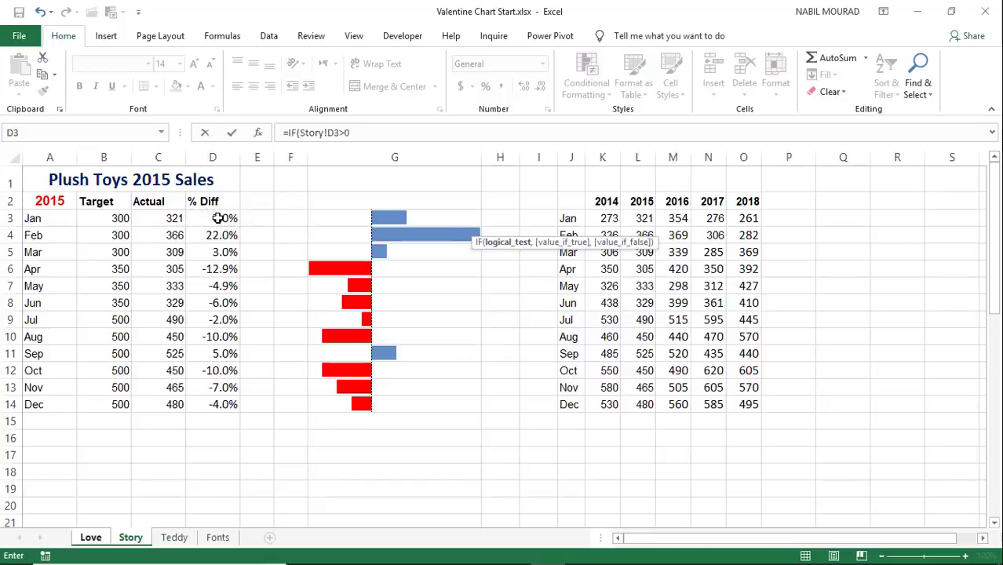
text(,)
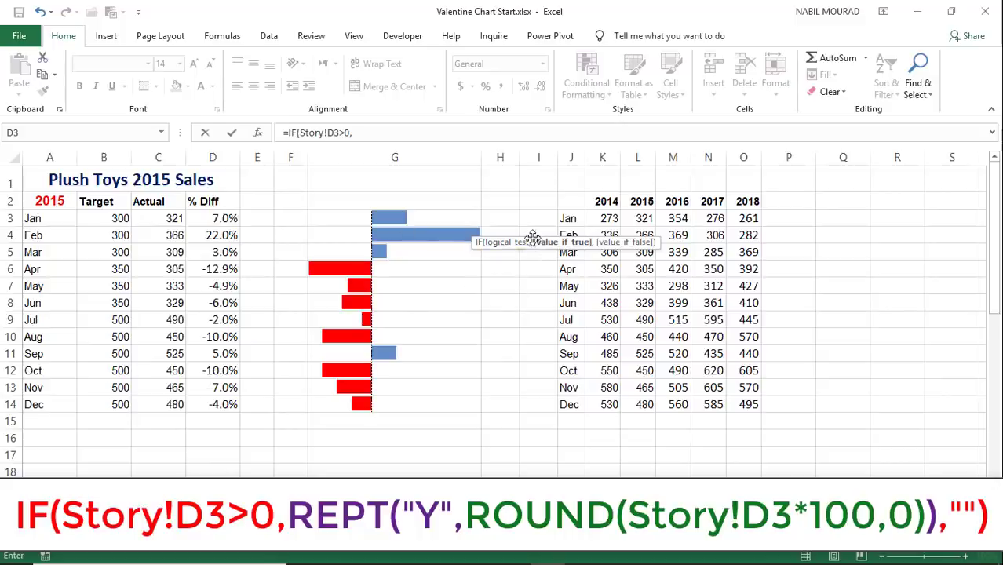
Step: Add REPT("Y", as the formula's true branch
drag(532, 237, 357, 154)
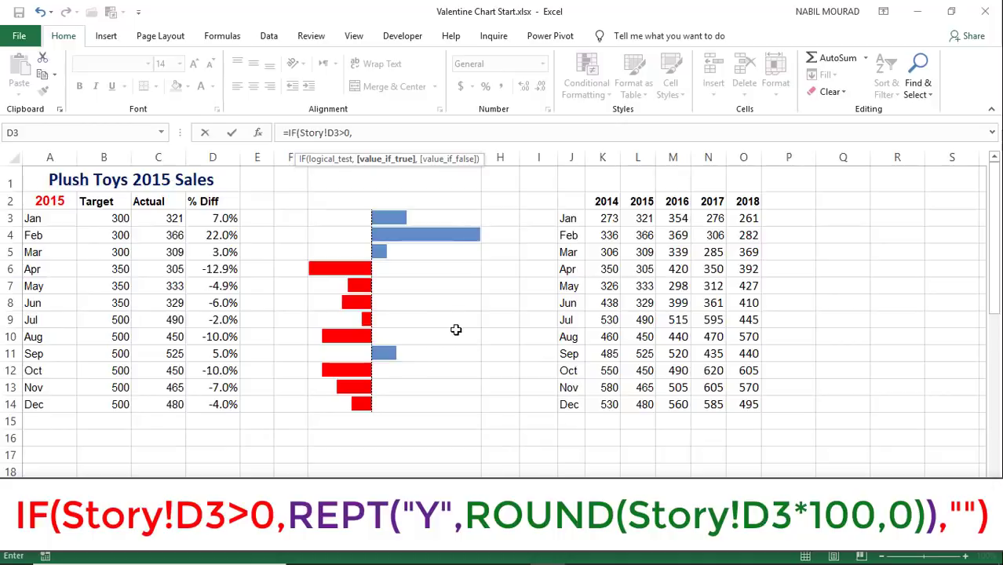
text(rep)
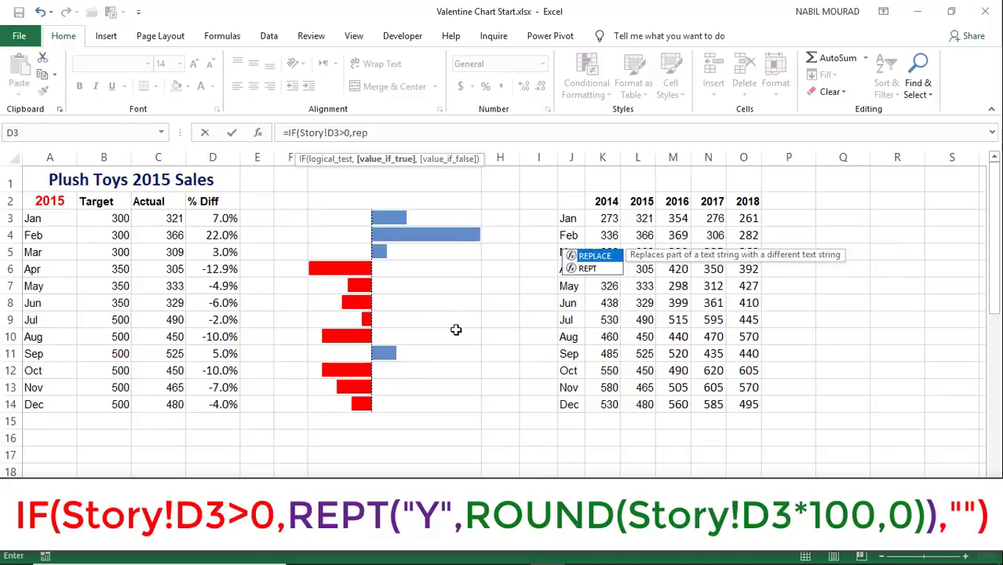
key(Down)
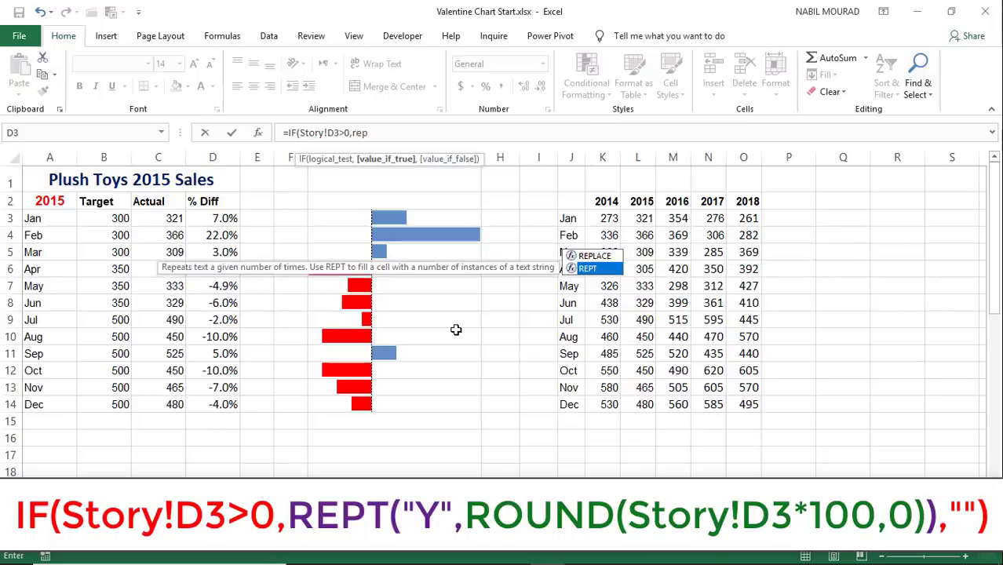
key(Tab)
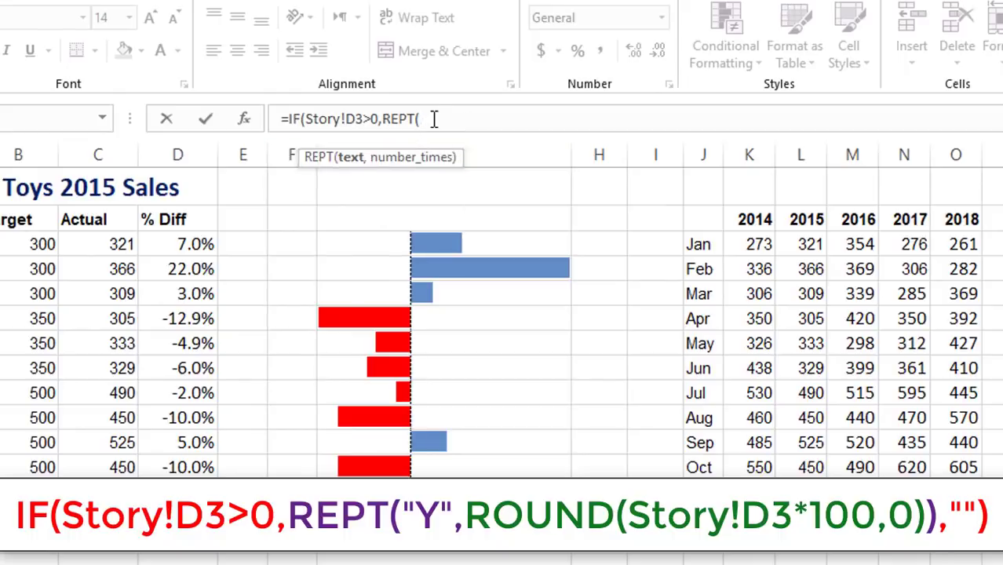
text("Y)
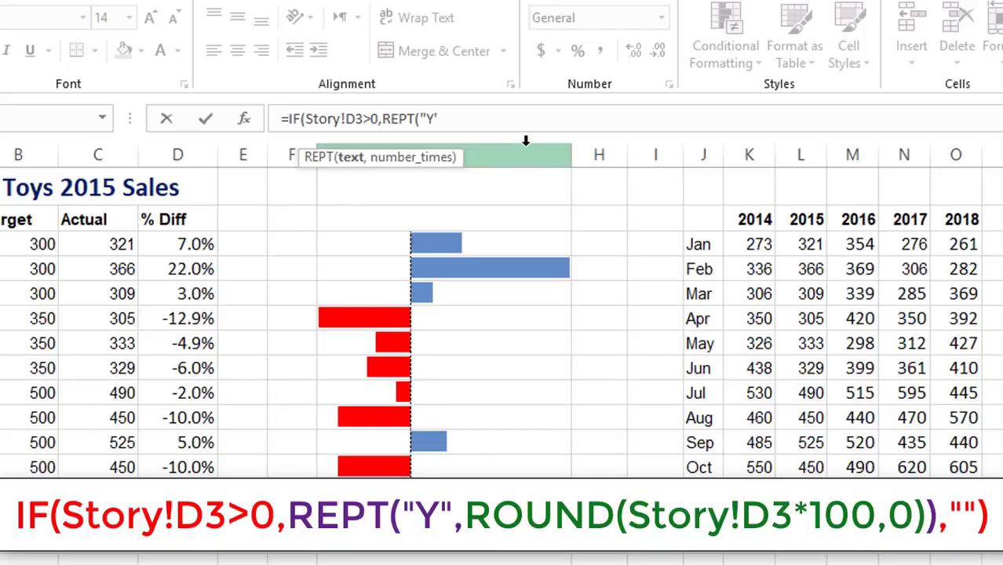
text(",)
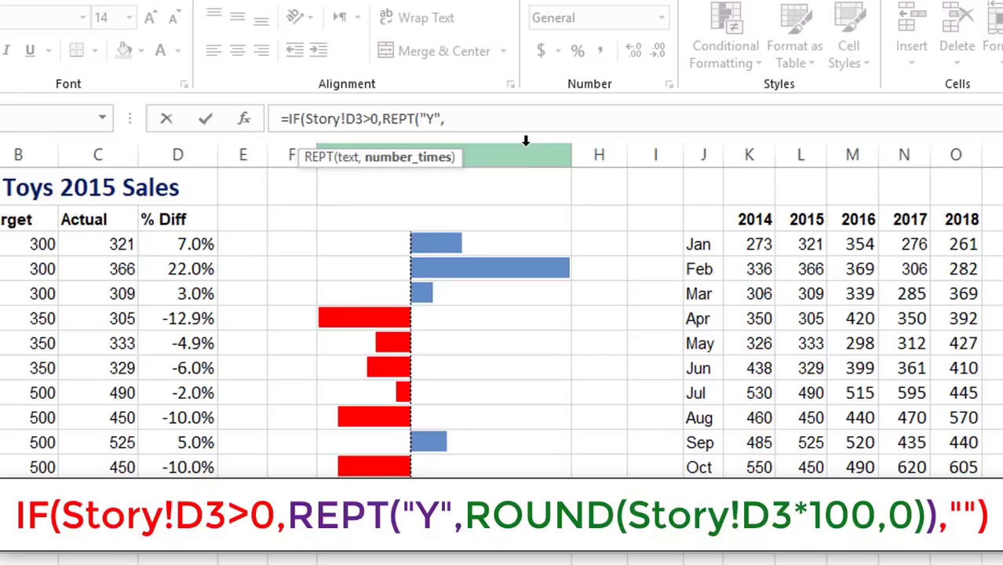
Step: Finish the H3:H14 formula with ROUND(Story!D3*100,0) and a blank else branch
text(Roun)
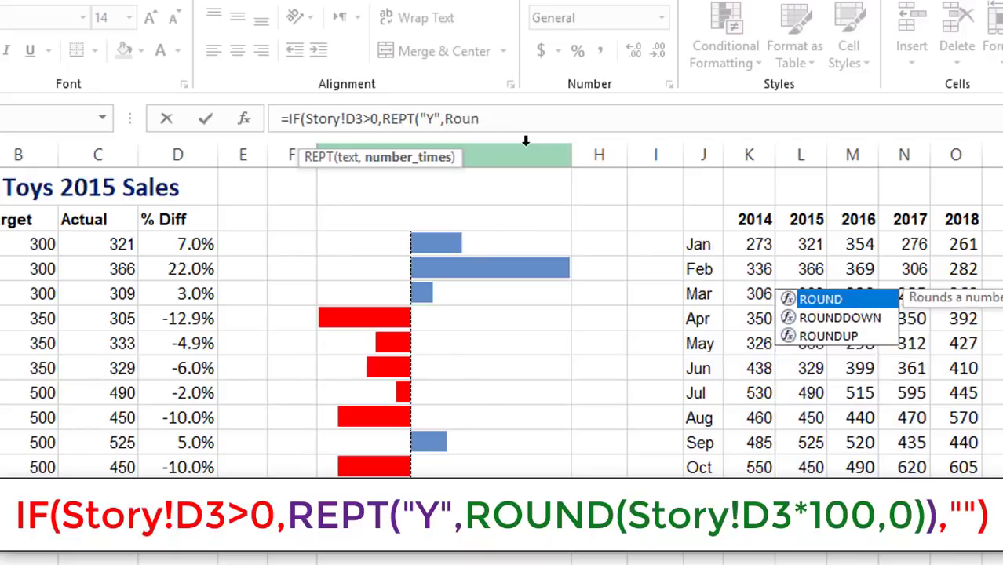
text(d()
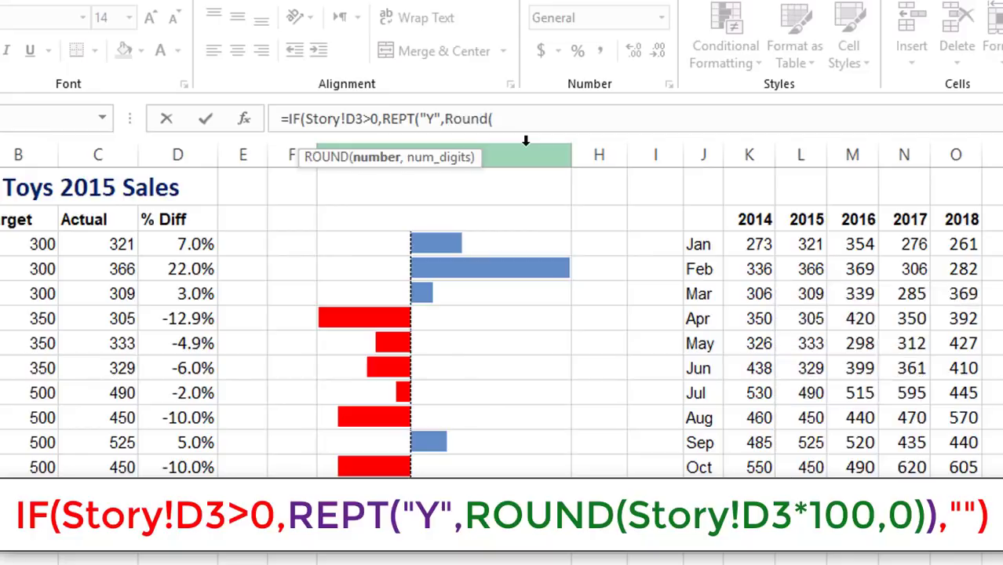
click(183, 245)
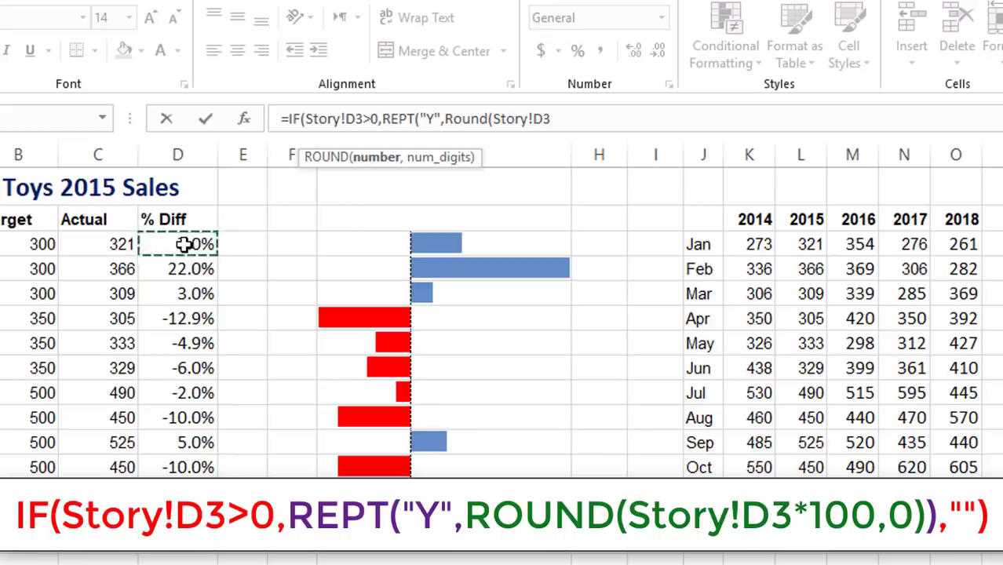
text(*100)
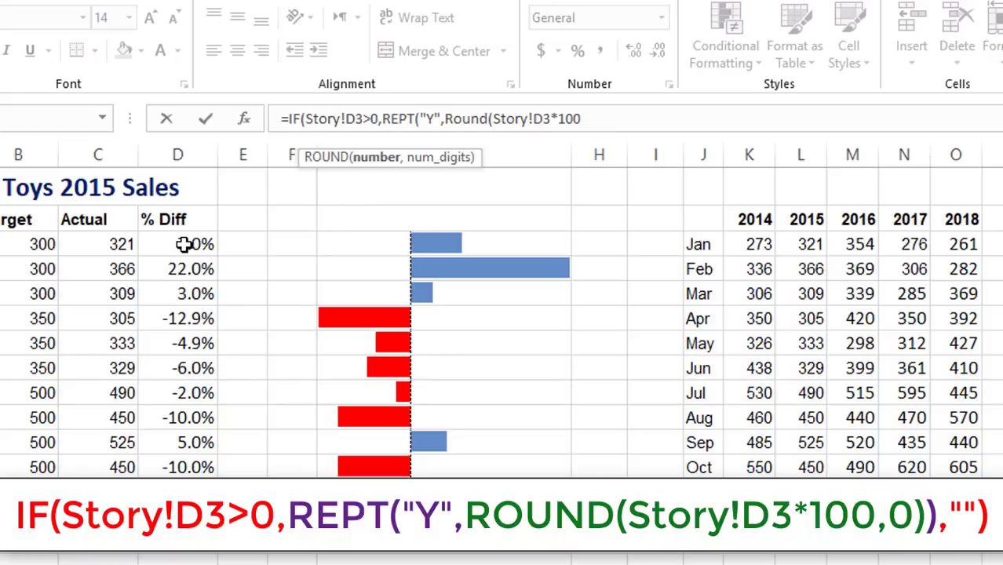
text(,)
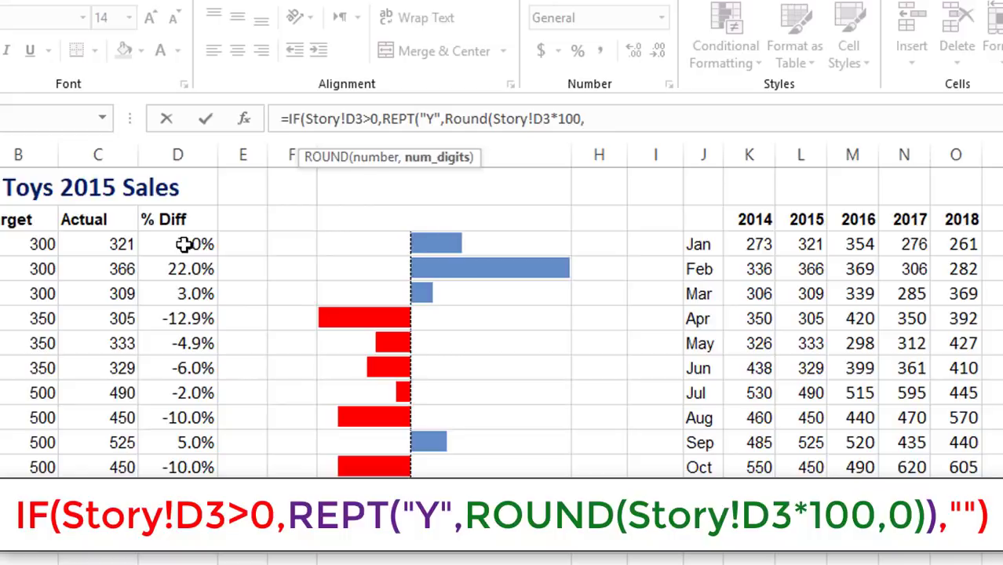
text(0)
text())
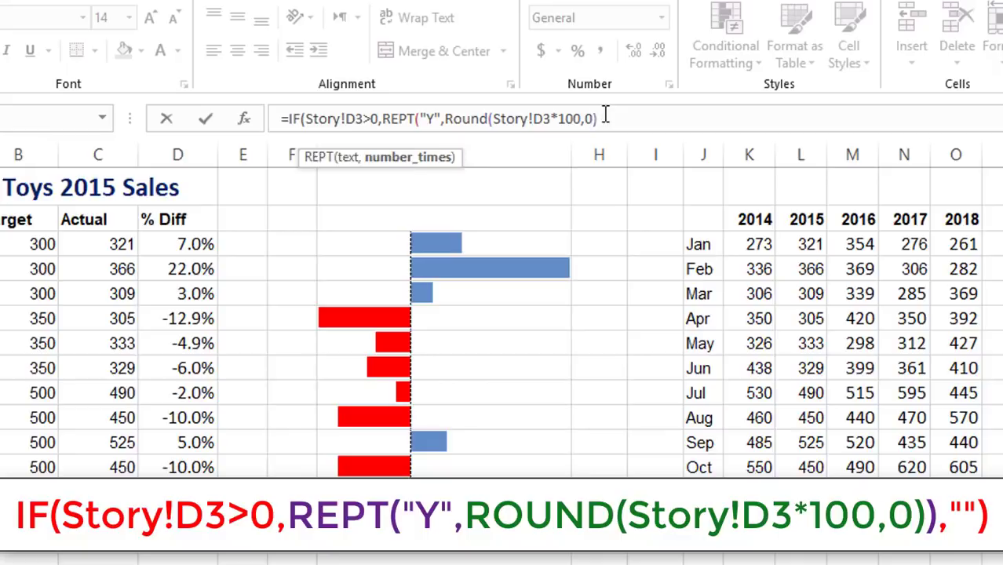
text())
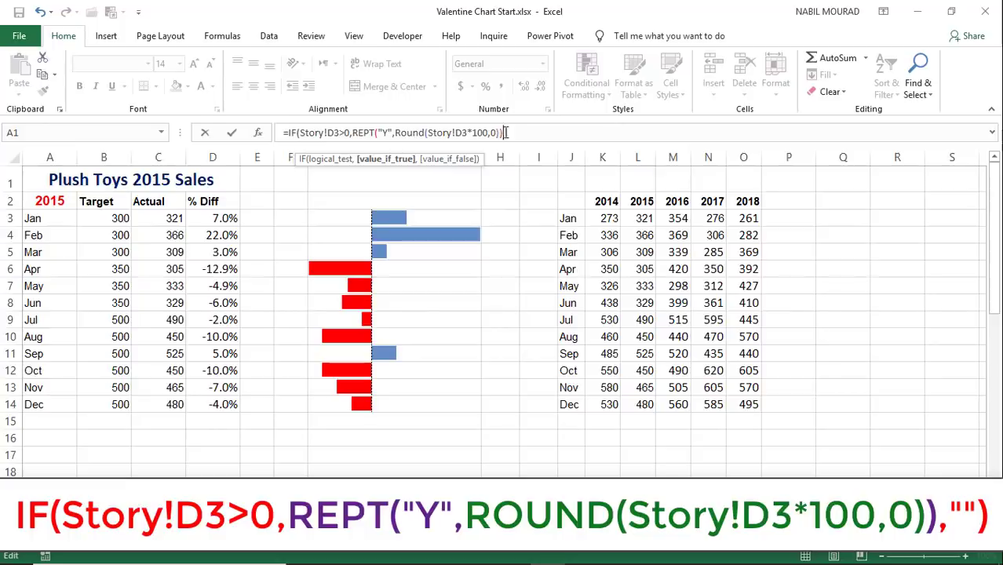
text(,)
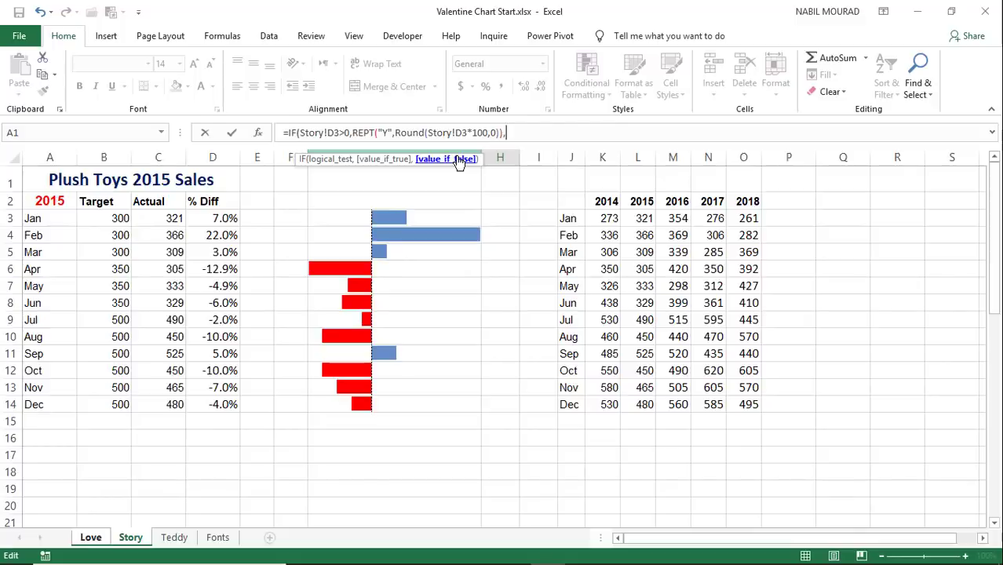
text(""))
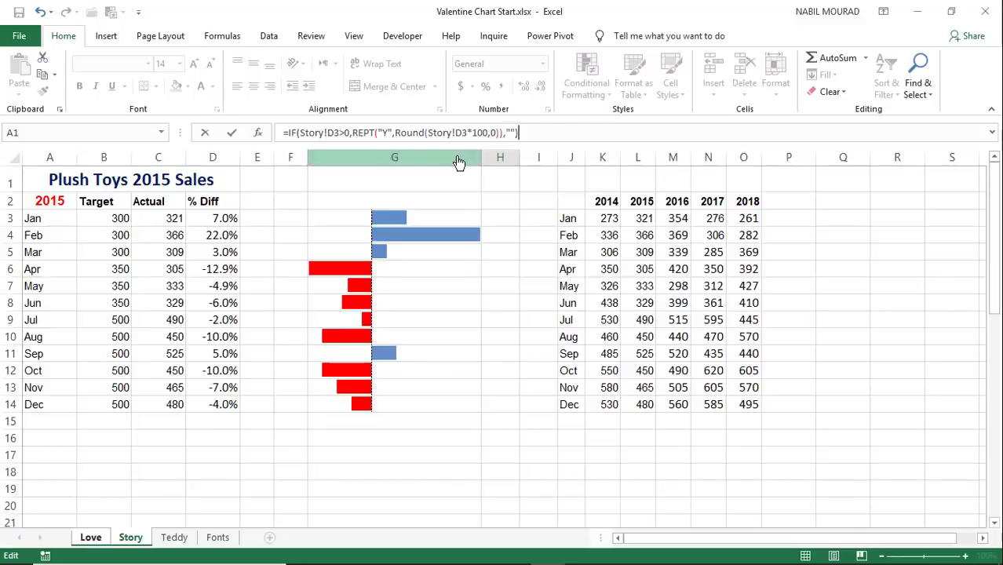
key(ctrl+Return)
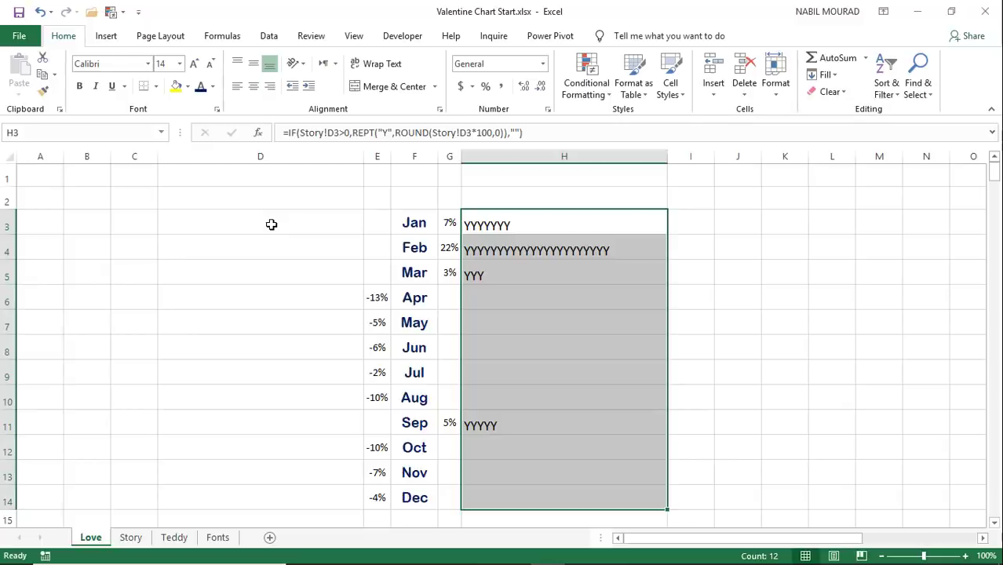
Step: Select cells D3:D14 beside the month labels
drag(271, 224, 273, 494)
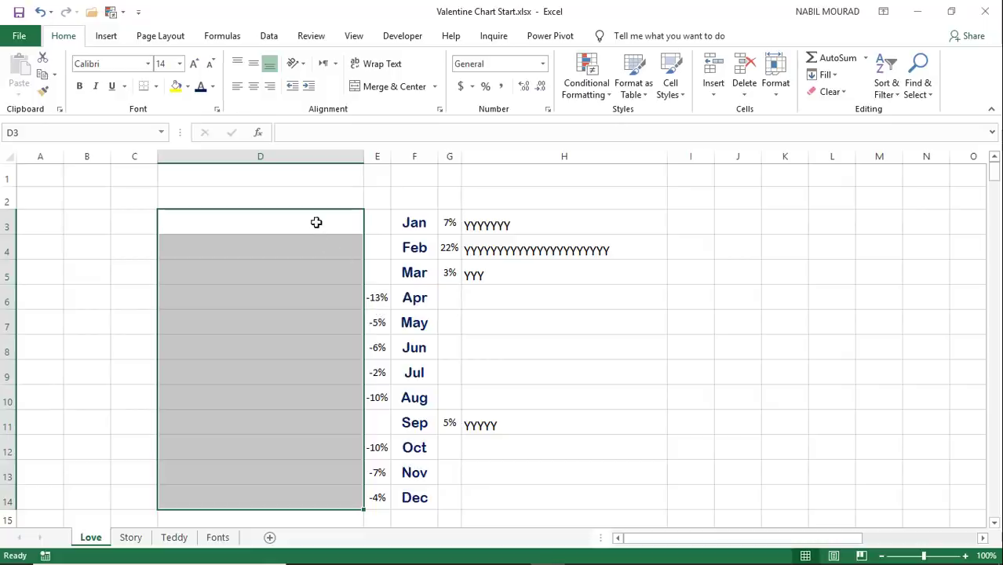
Step: Fill D3:D14 with =IF(Story!D3<0,REPT("Y",ROUND(Story!D3*100,0)),"")
text(=IF()
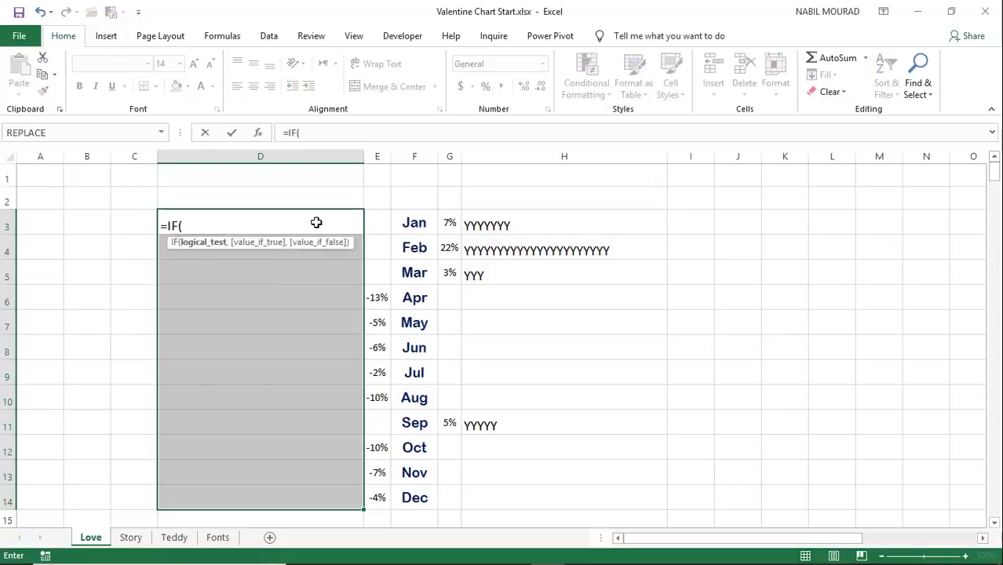
click(131, 537)
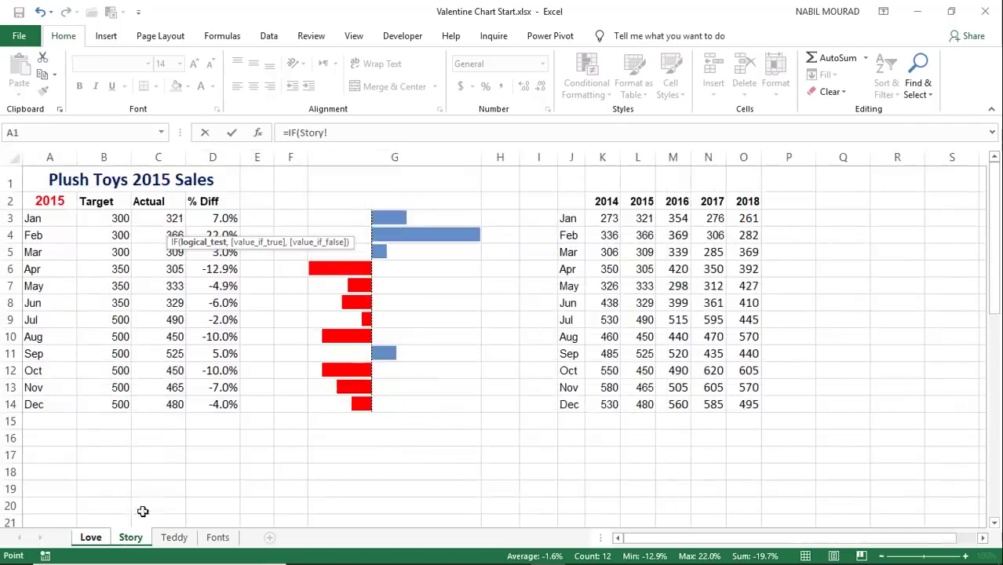
click(222, 218)
text(<0)
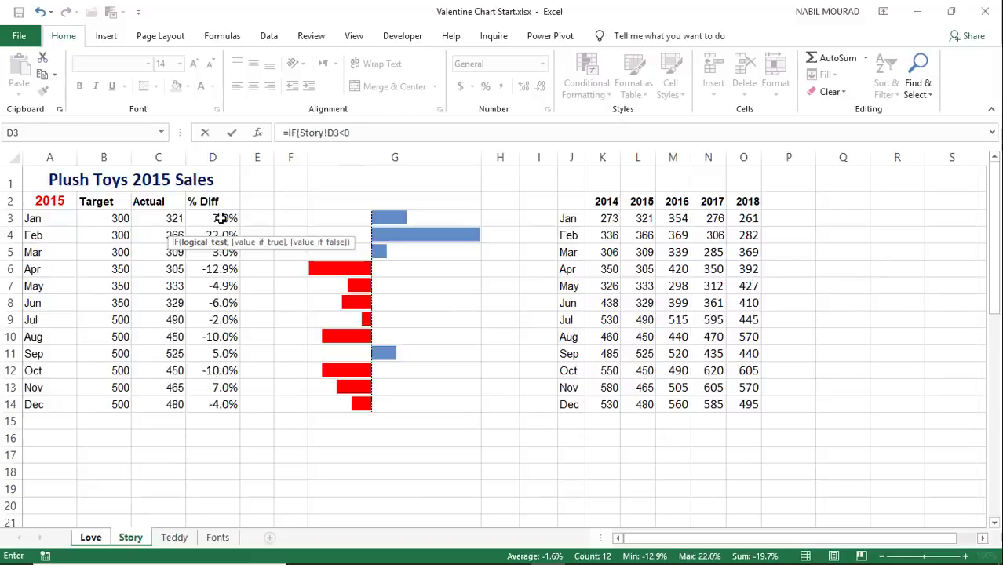
text(,)
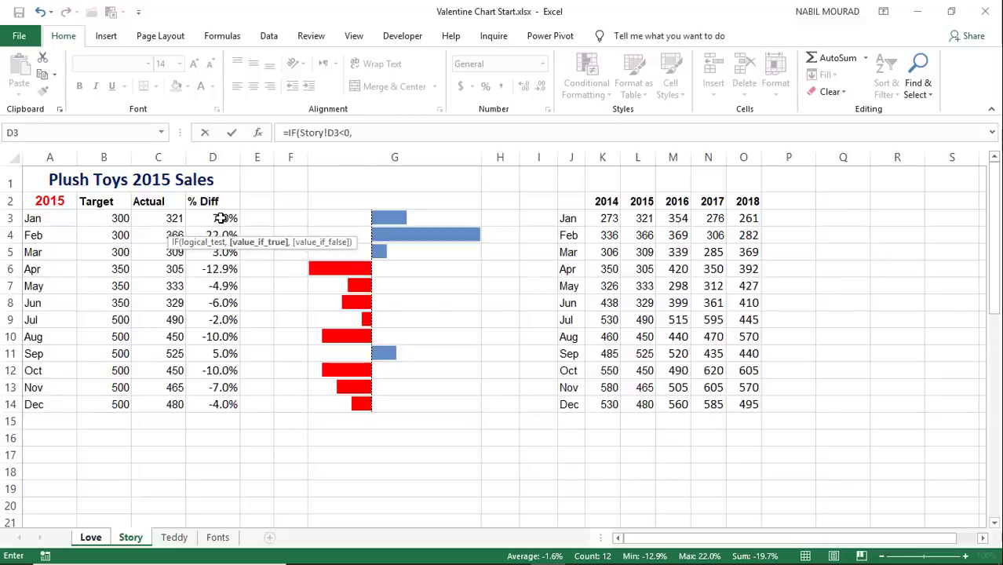
text(REPT("Y)
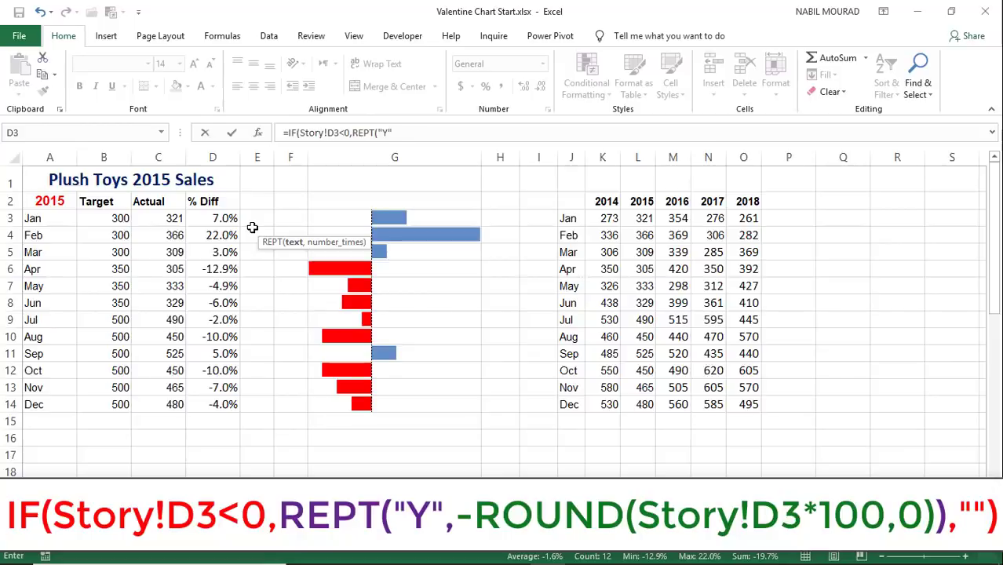
text(",)
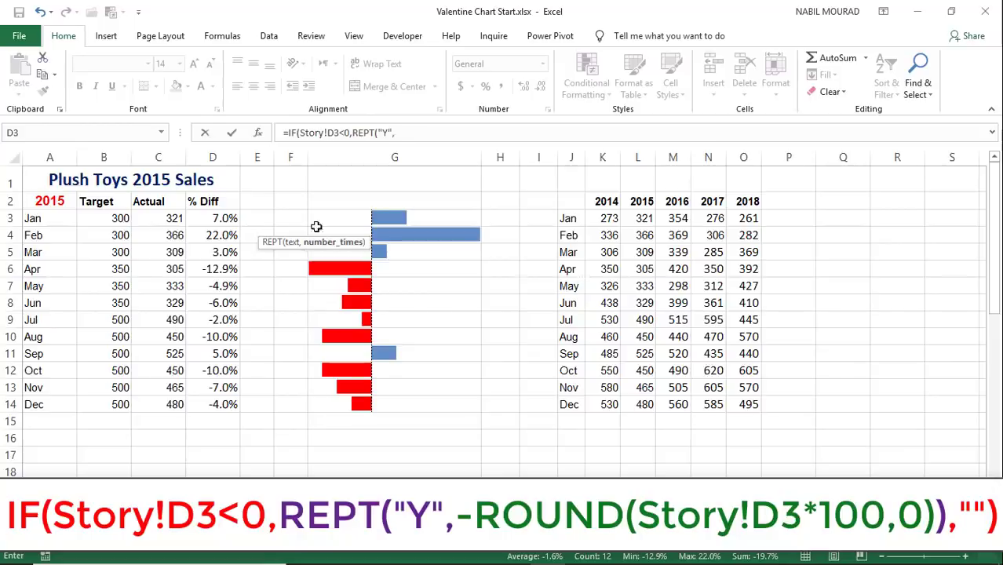
drag(299, 241, 311, 154)
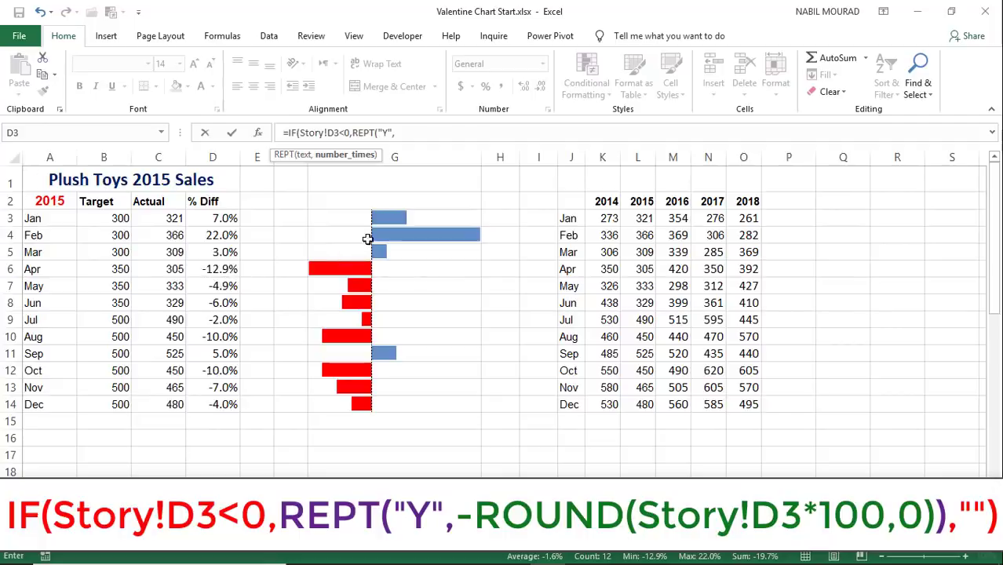
click(403, 133)
text(ROUND()
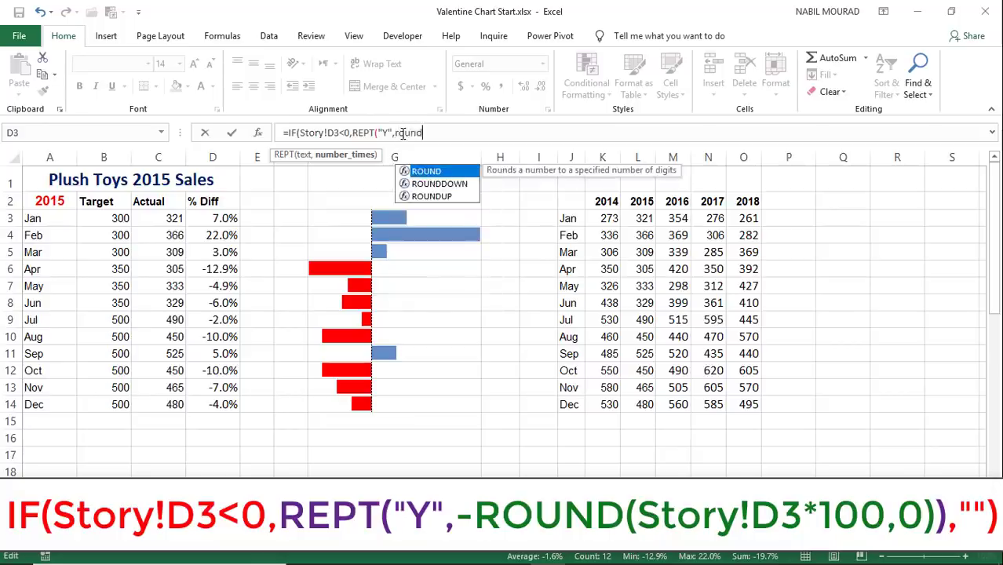
click(213, 218)
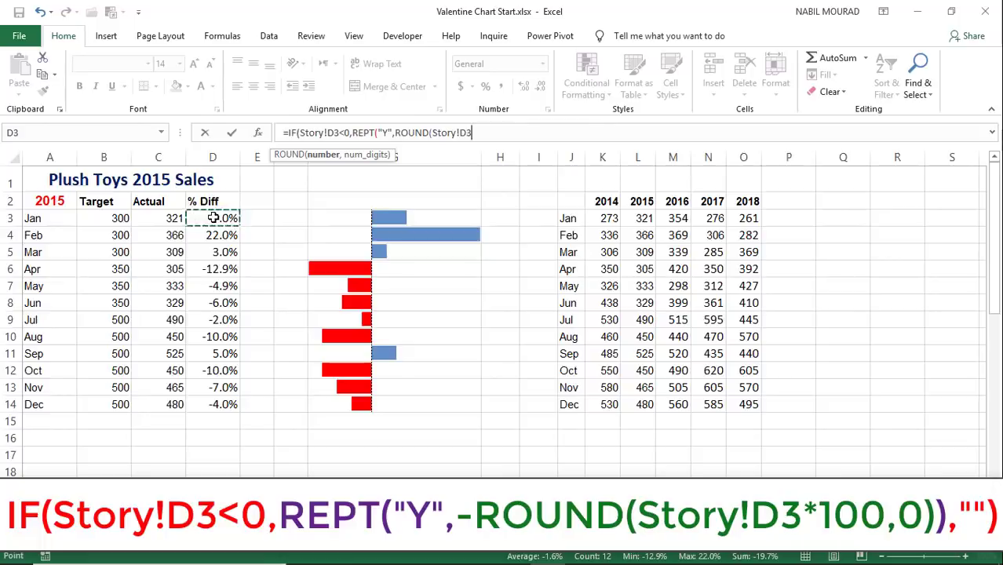
text(*100)
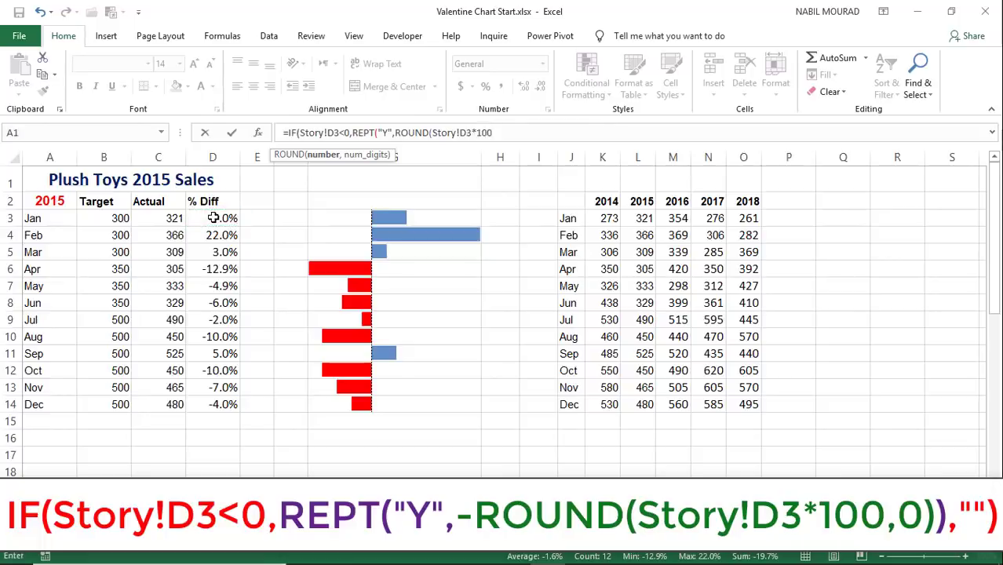
text(,0)
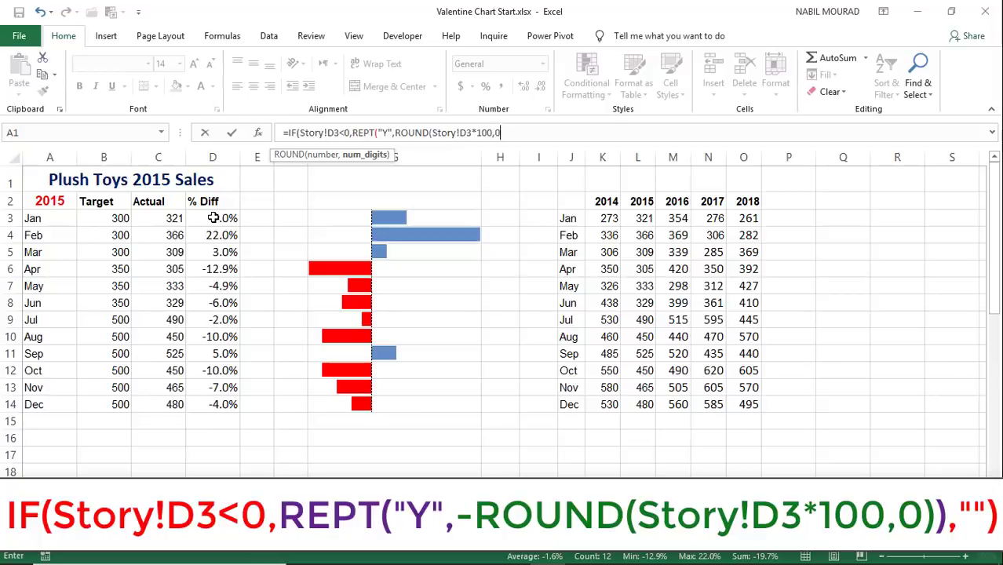
text())
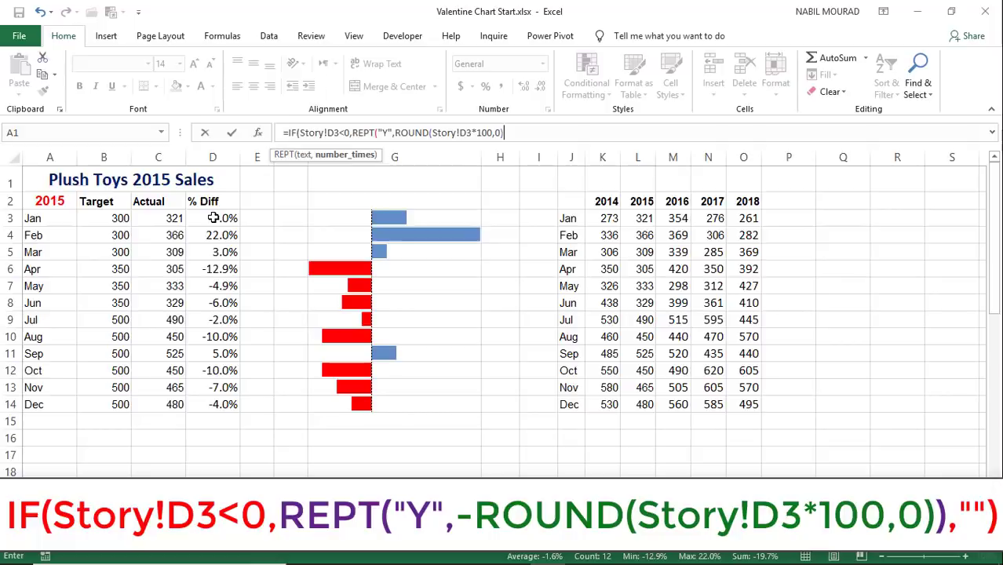
text())
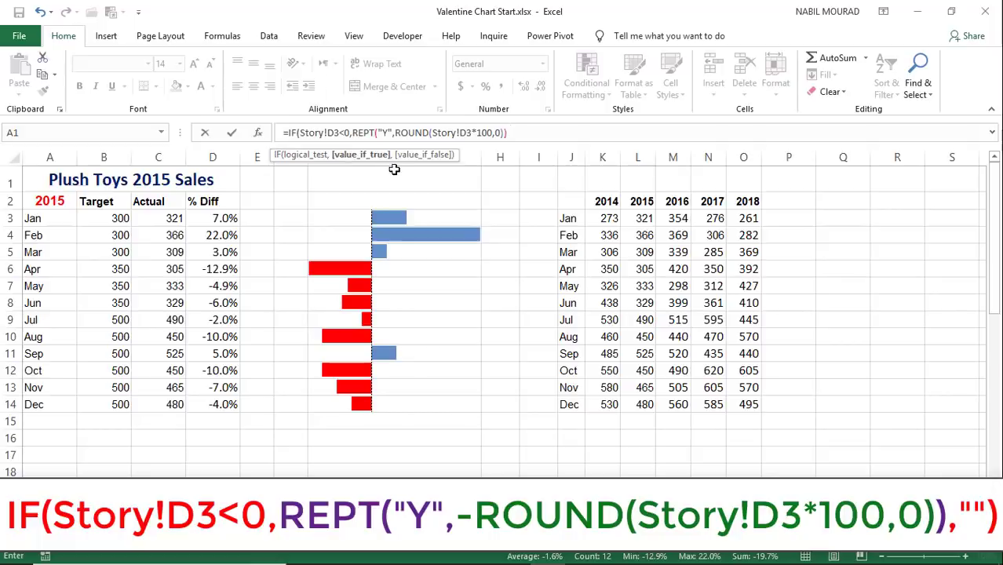
text(,)
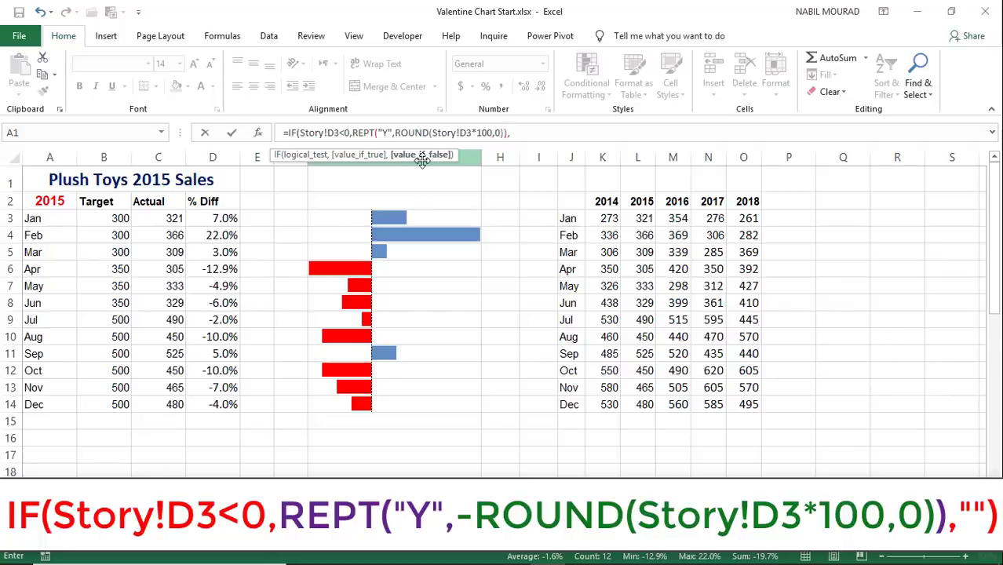
text(""))
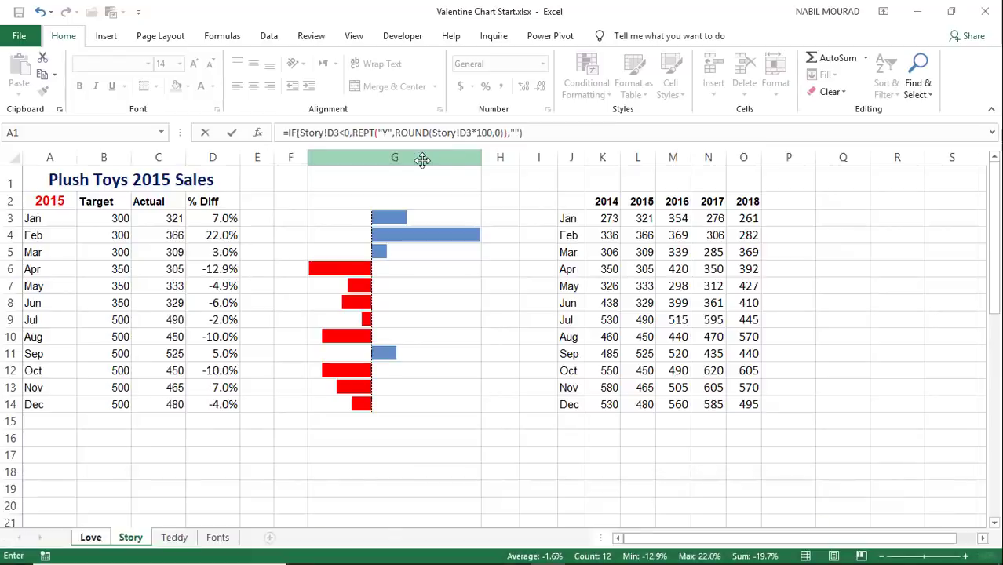
key(ctrl+Return)
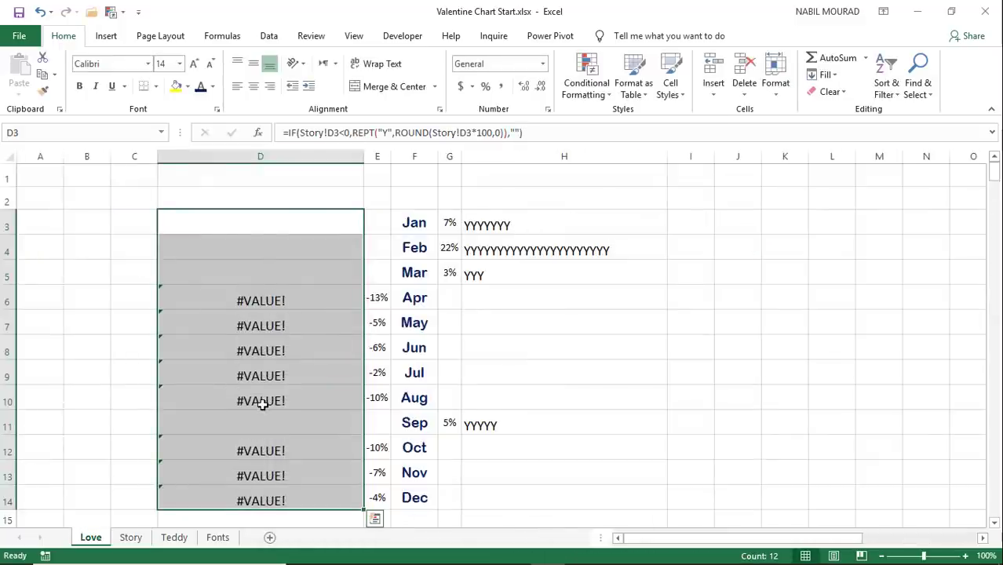
Step: Insert a minus sign before ROUND in the D3:D14 formula to fix the #VALUE! errors
key(F2)
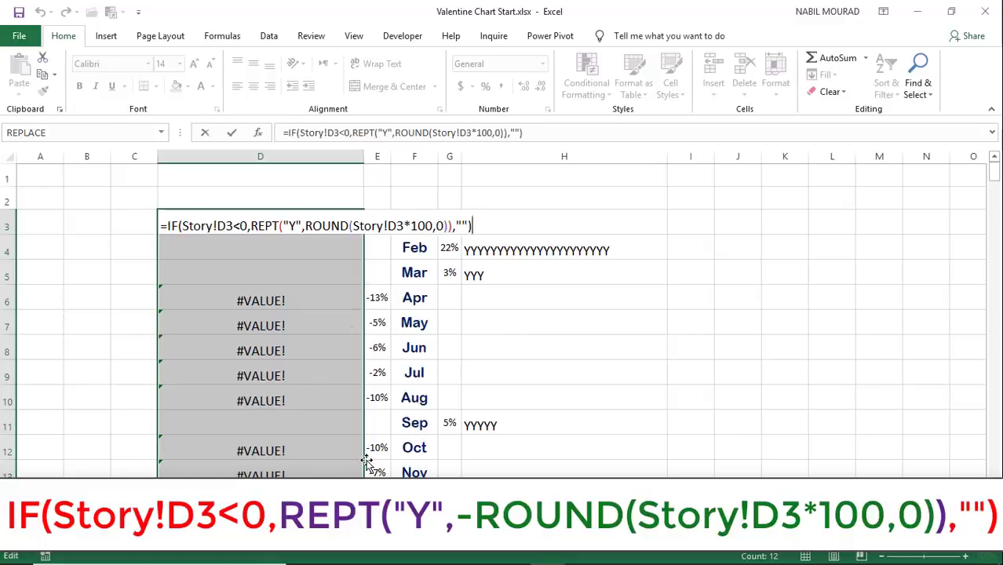
click(306, 225)
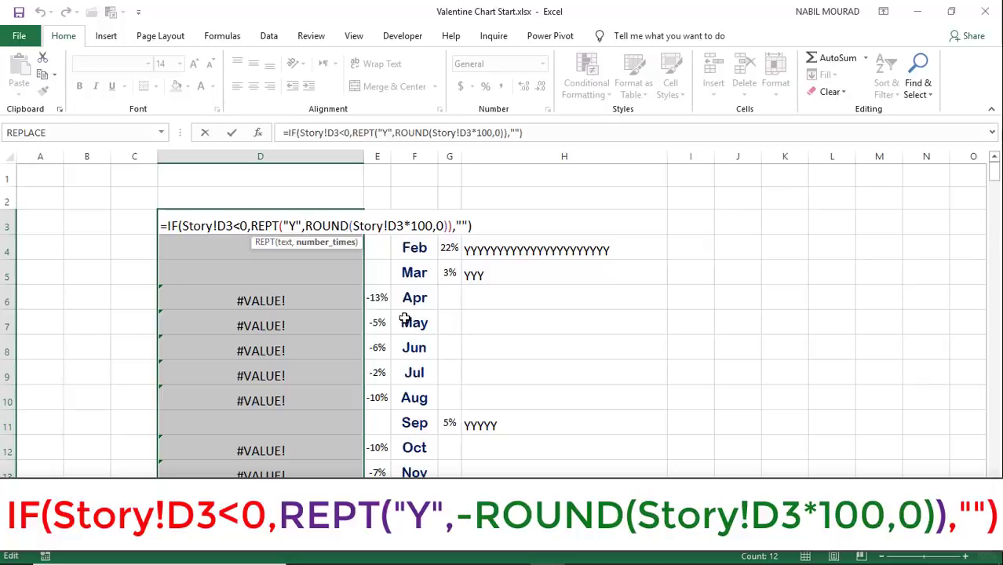
text(-)
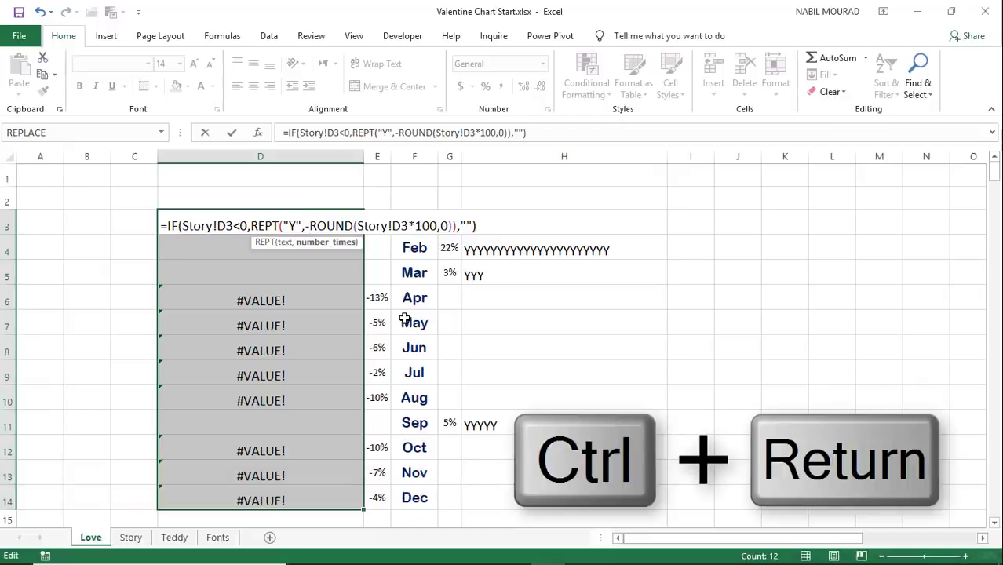
key(ctrl+Return)
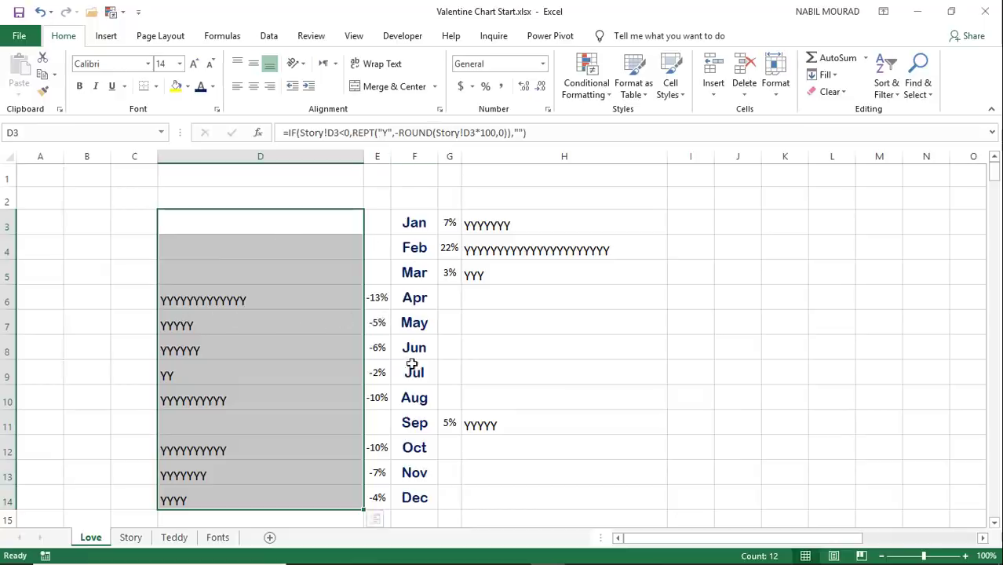
Step: Middle-align and right-align the D3:D14 bars, and middle-align the H3:H14 bars
click(254, 66)
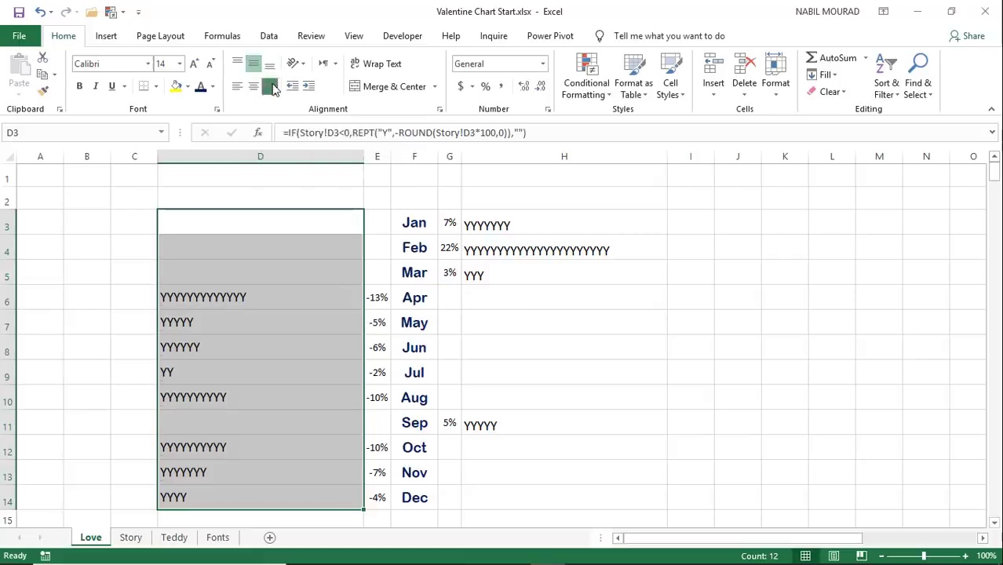
click(269, 87)
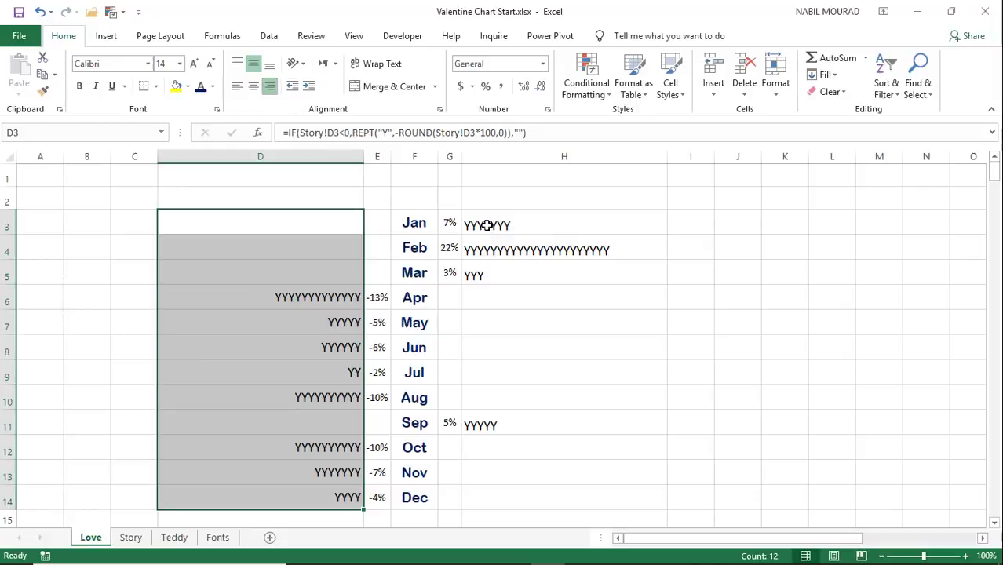
drag(481, 224, 461, 496)
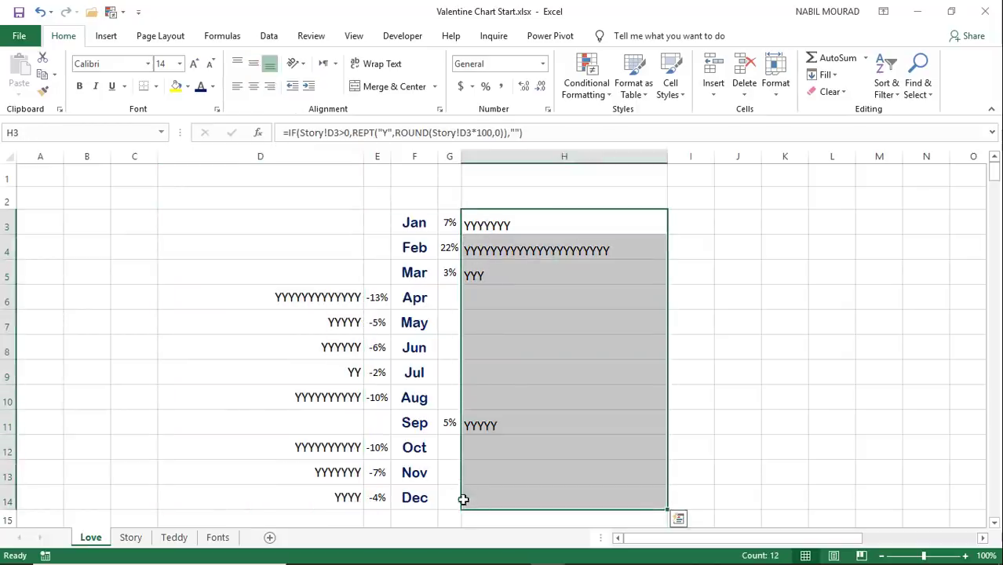
click(253, 64)
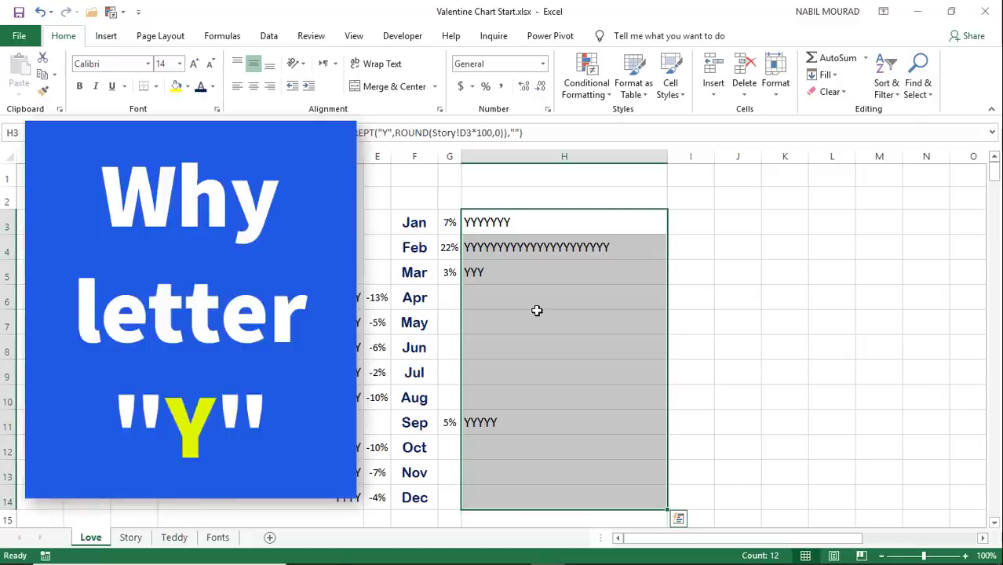
key(Escape)
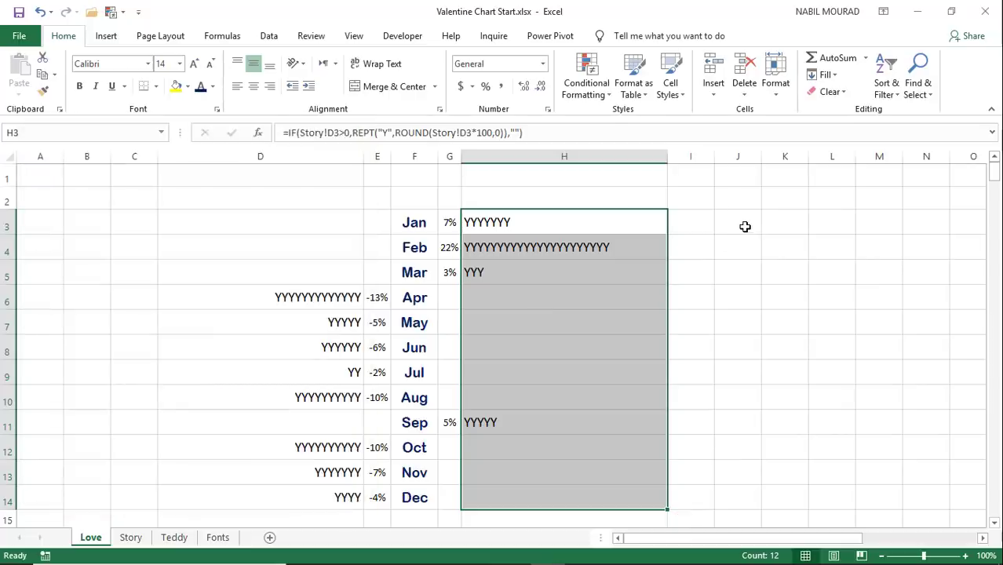
Step: Deselect the bars by picking cell J3 and bring up the Insert tab's Symbols choices
click(741, 226)
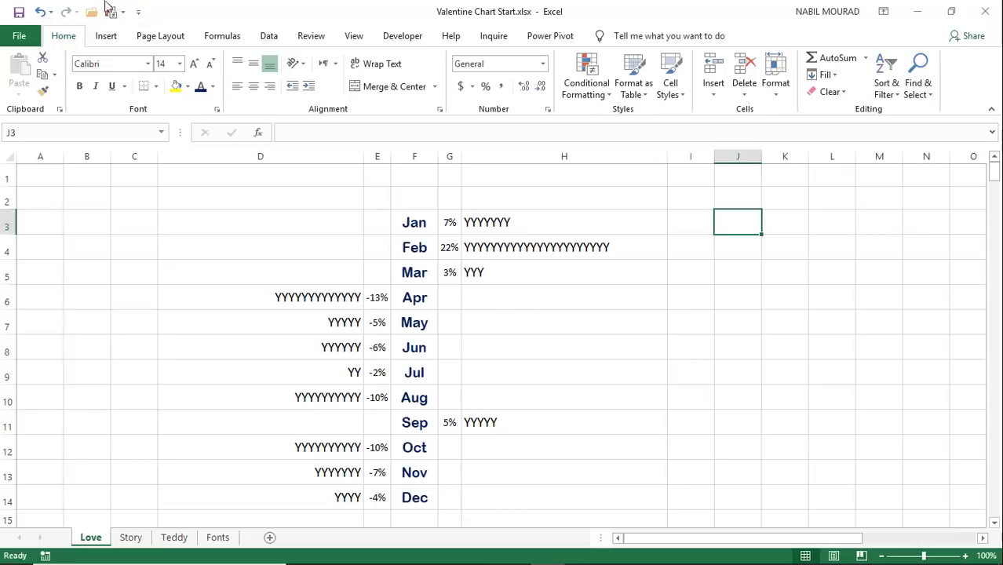
click(106, 38)
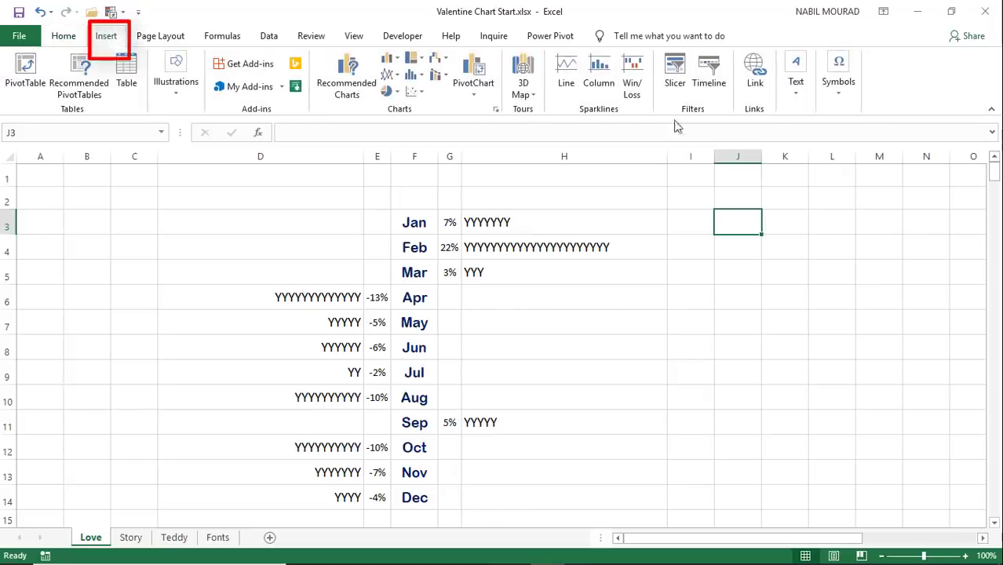
click(838, 91)
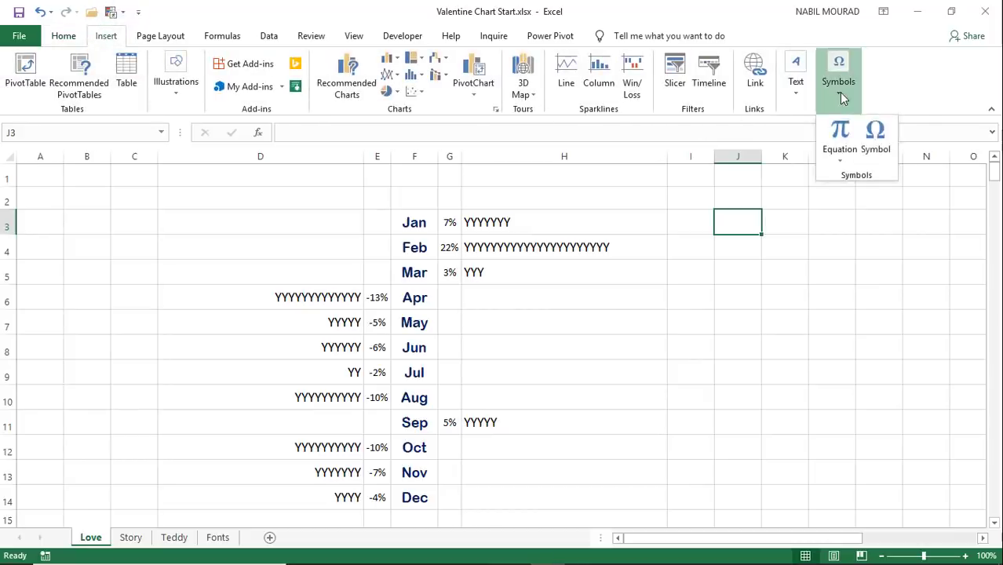
click(877, 141)
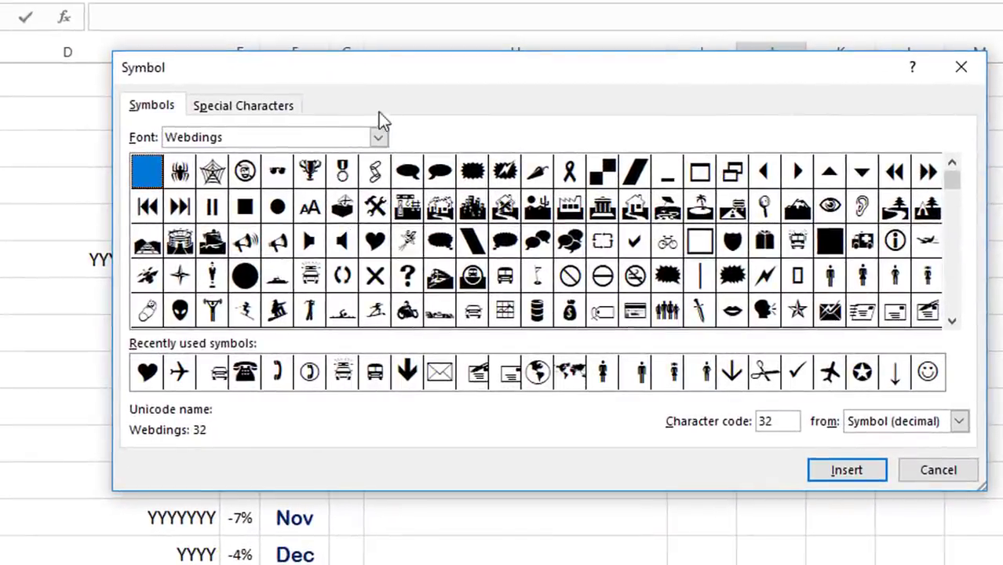
click(378, 138)
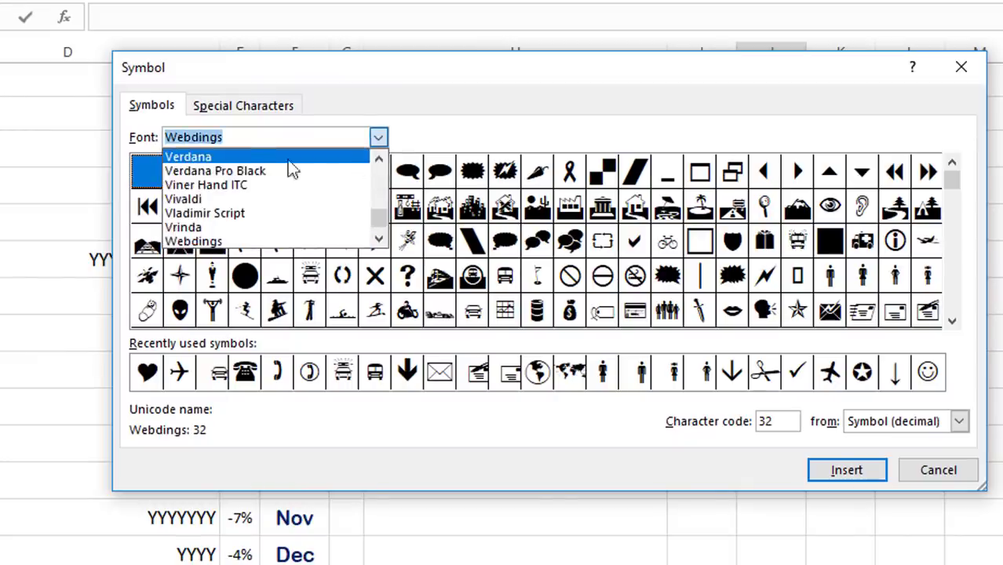
click(205, 159)
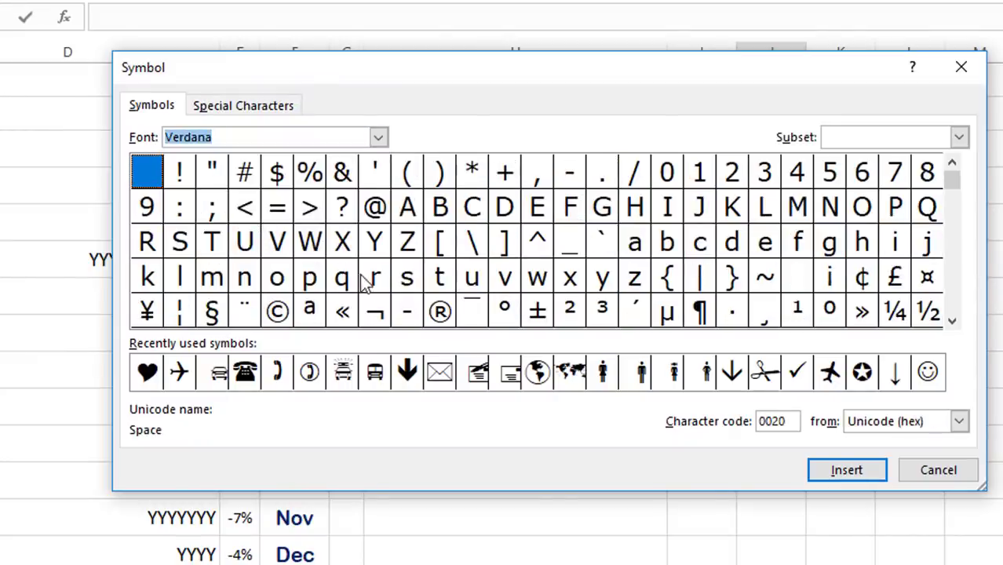
click(378, 137)
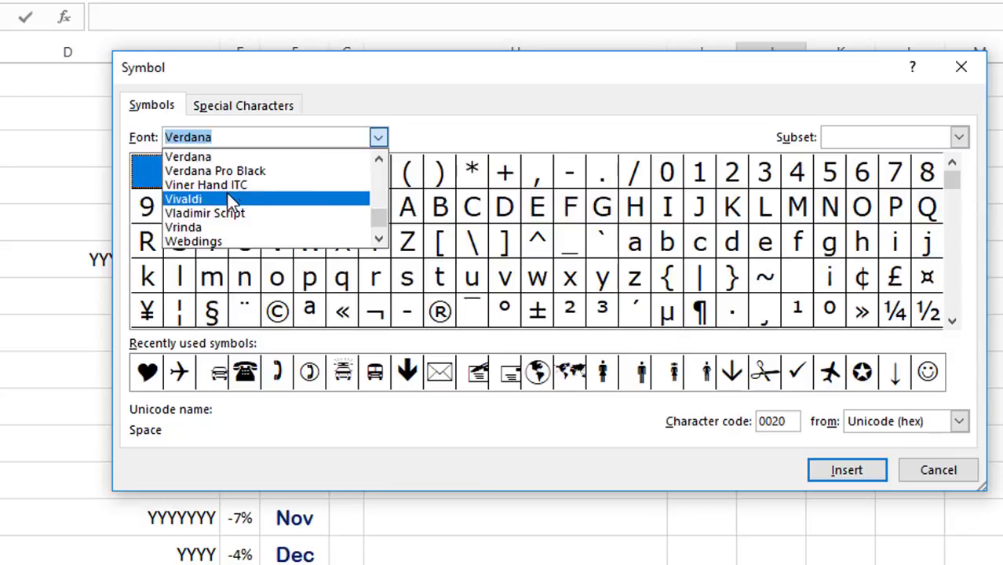
click(232, 200)
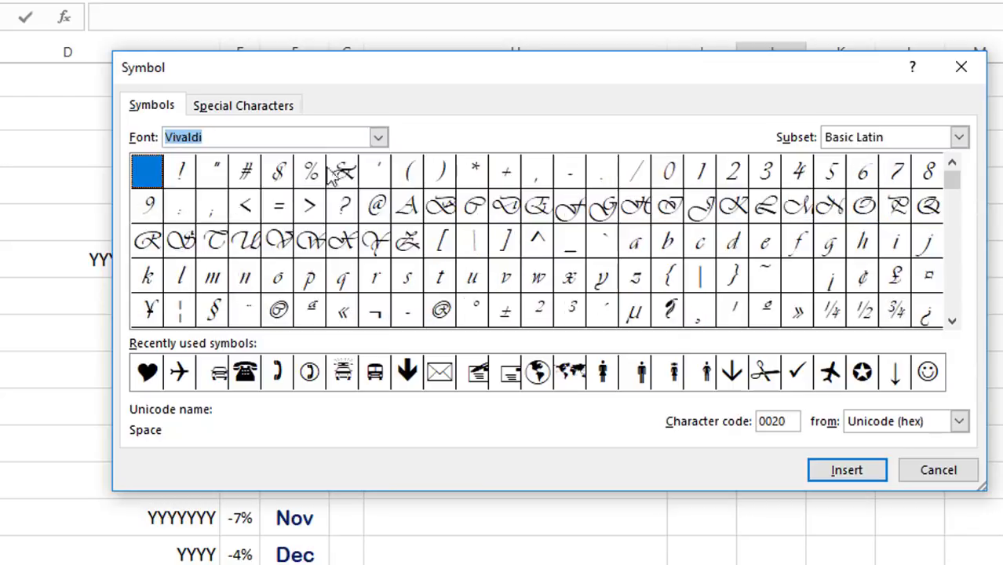
click(379, 138)
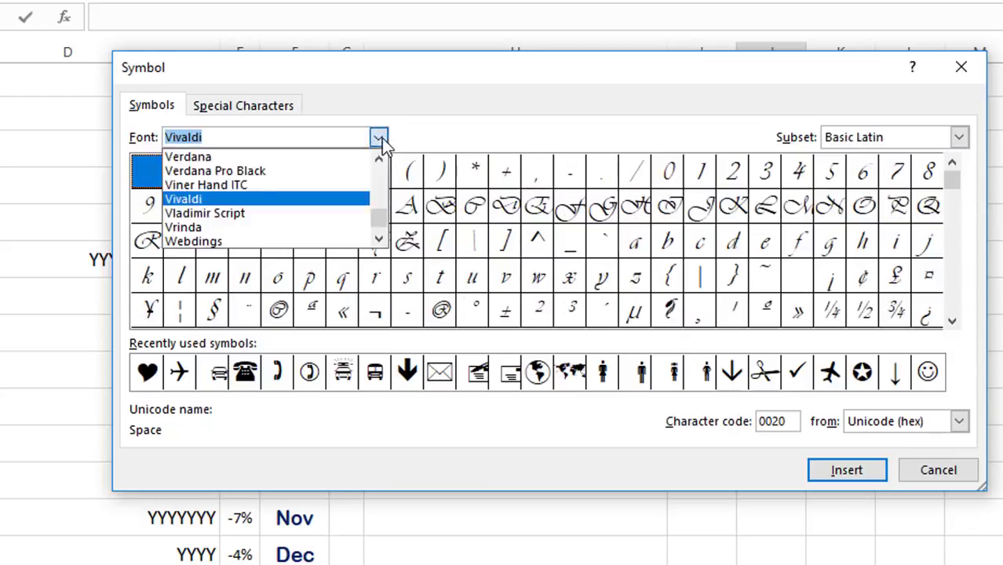
drag(380, 161, 380, 161)
text(c)
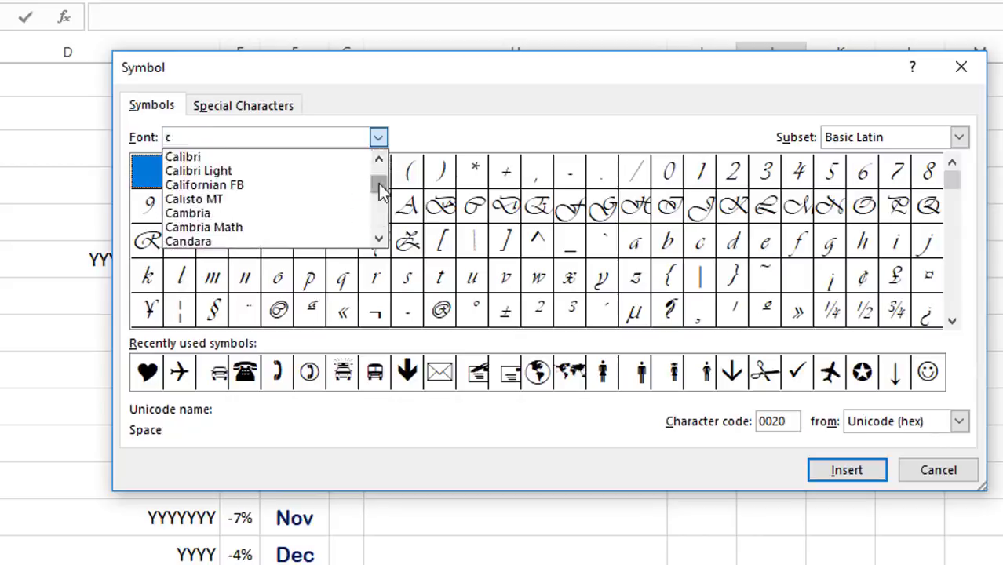
click(205, 160)
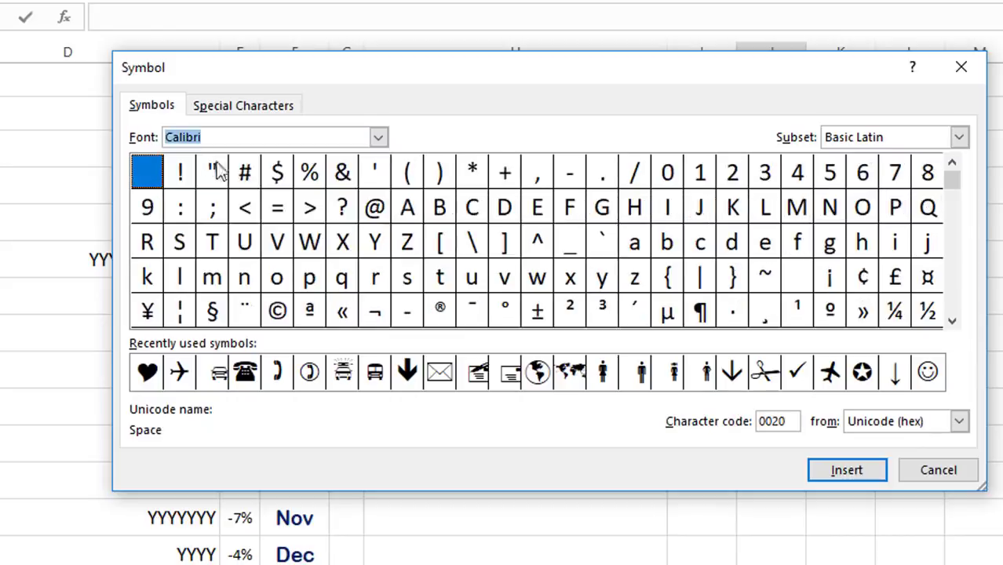
click(376, 245)
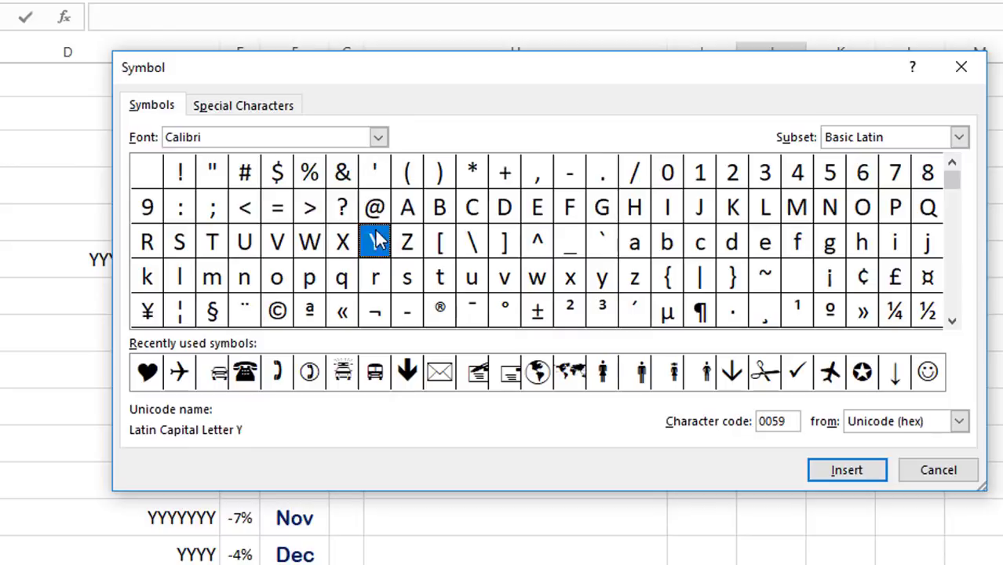
click(378, 139)
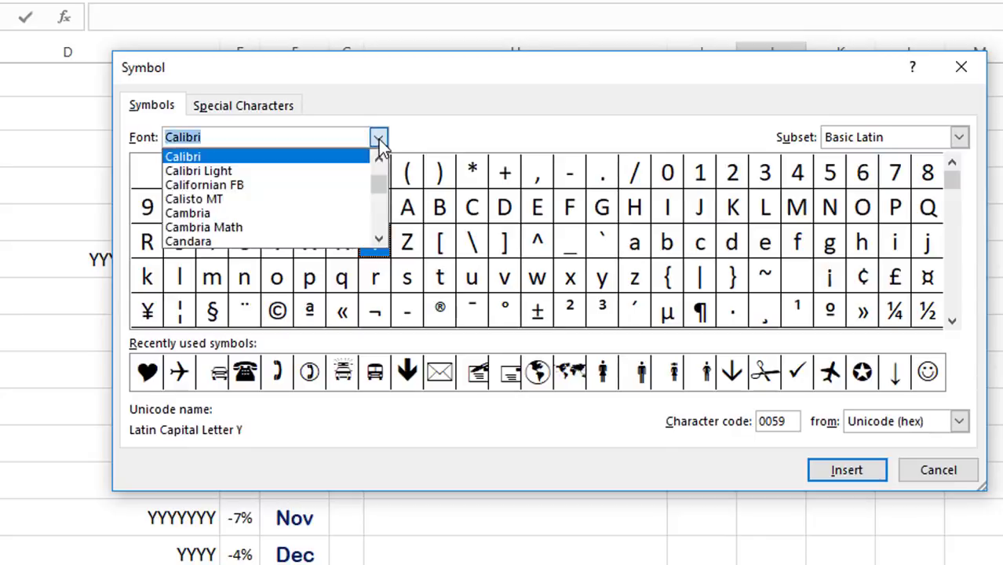
text(w)
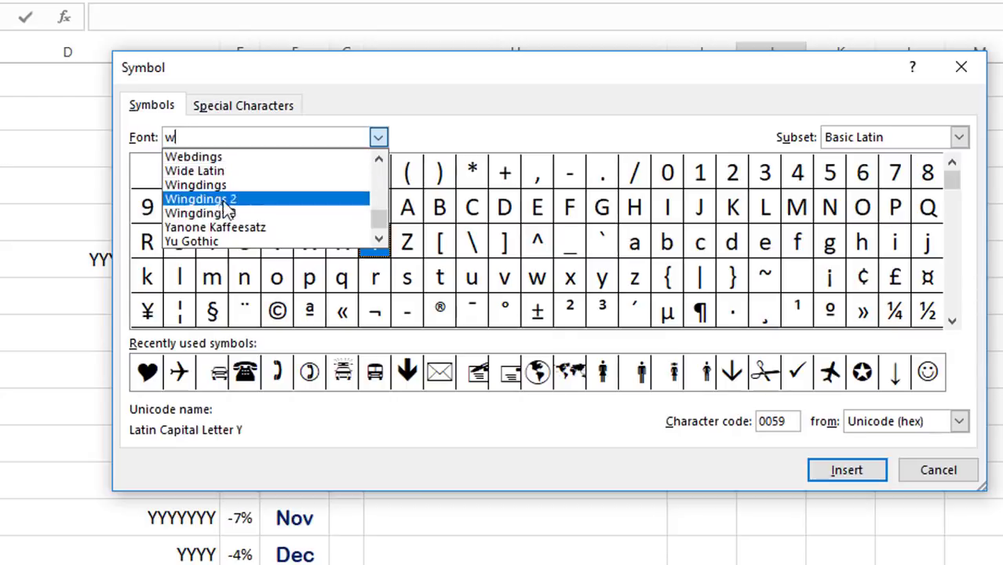
click(203, 160)
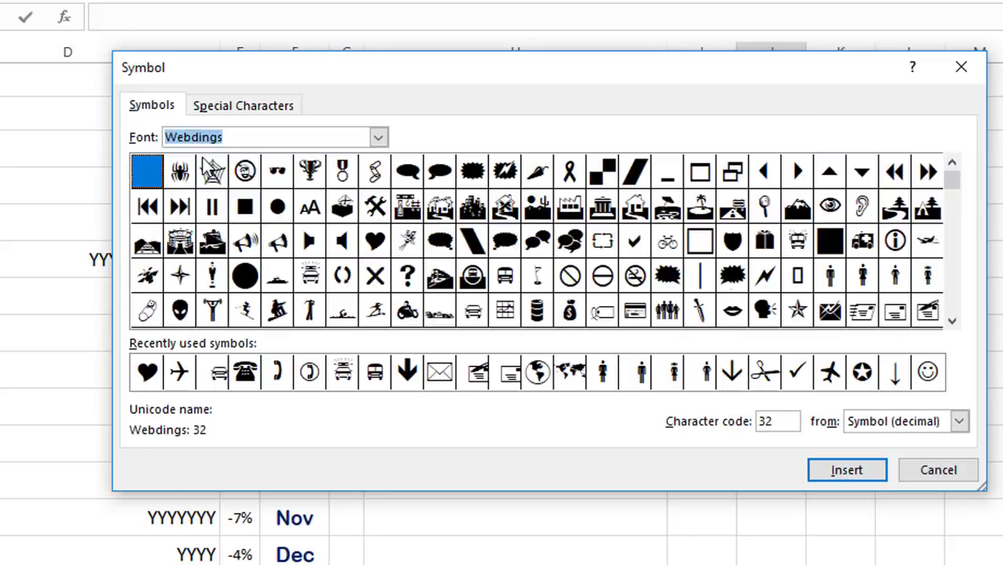
click(376, 241)
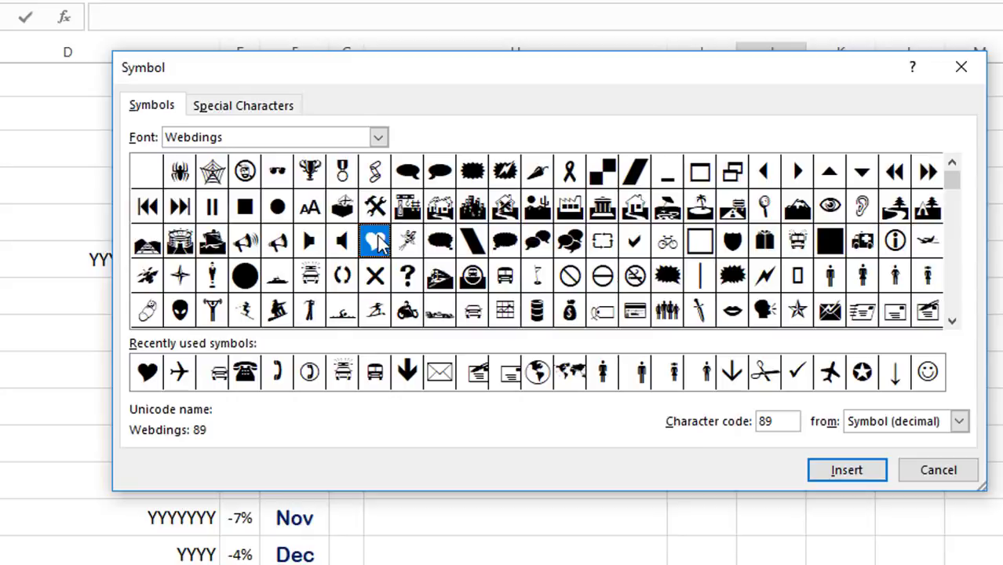
click(947, 473)
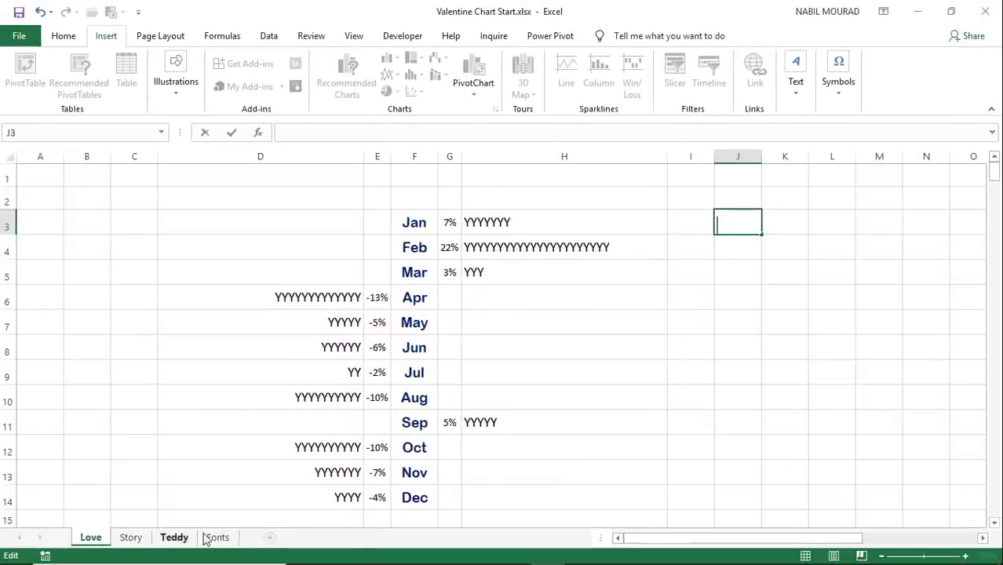
Step: On the Fonts sheet, scroll to row 58 and select B58, where Y in Webdings shows a heart
click(217, 538)
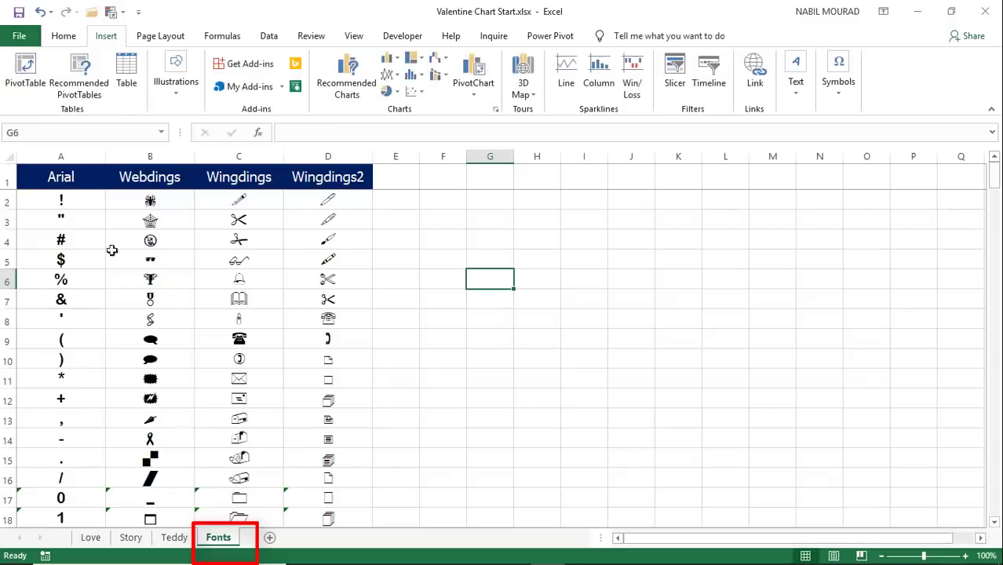
click(59, 203)
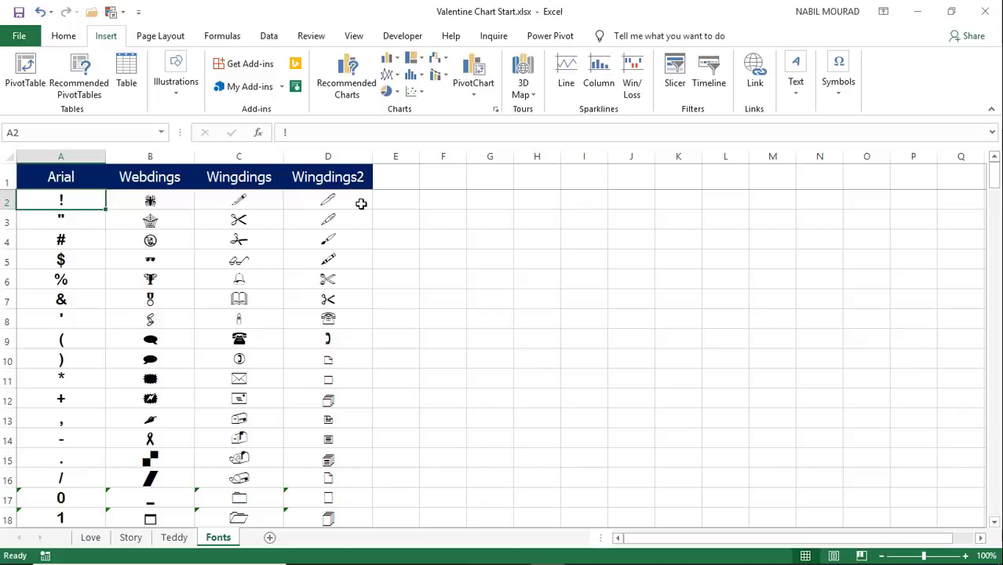
scroll(153, 342, down, 3)
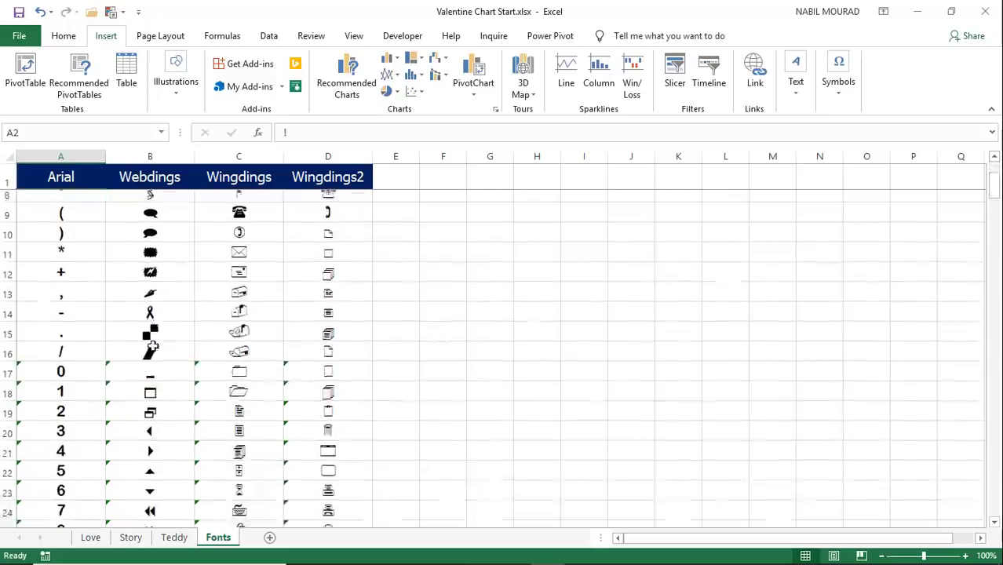
scroll(152, 342, down, 1)
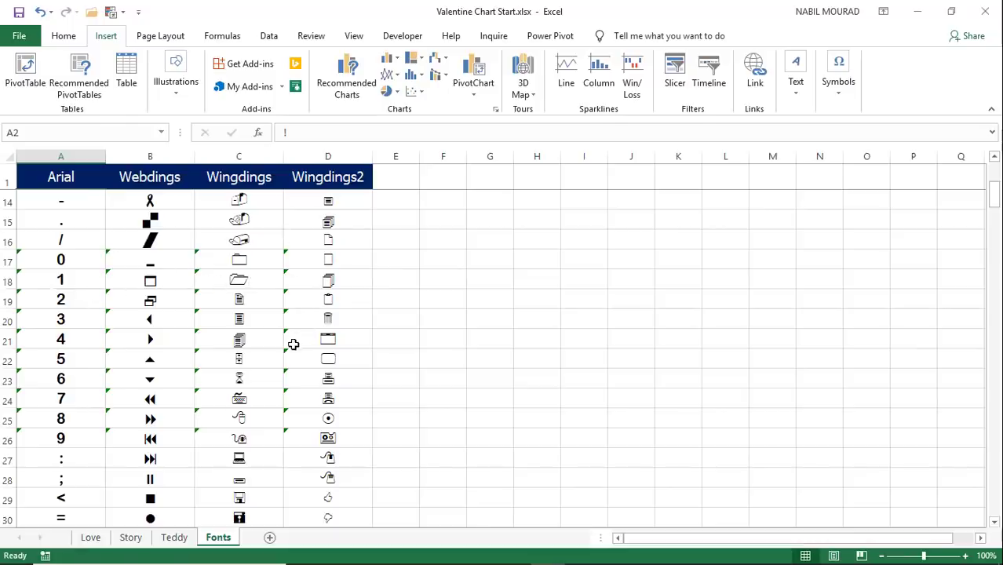
scroll(293, 344, down, 3)
scroll(292, 345, down, 7)
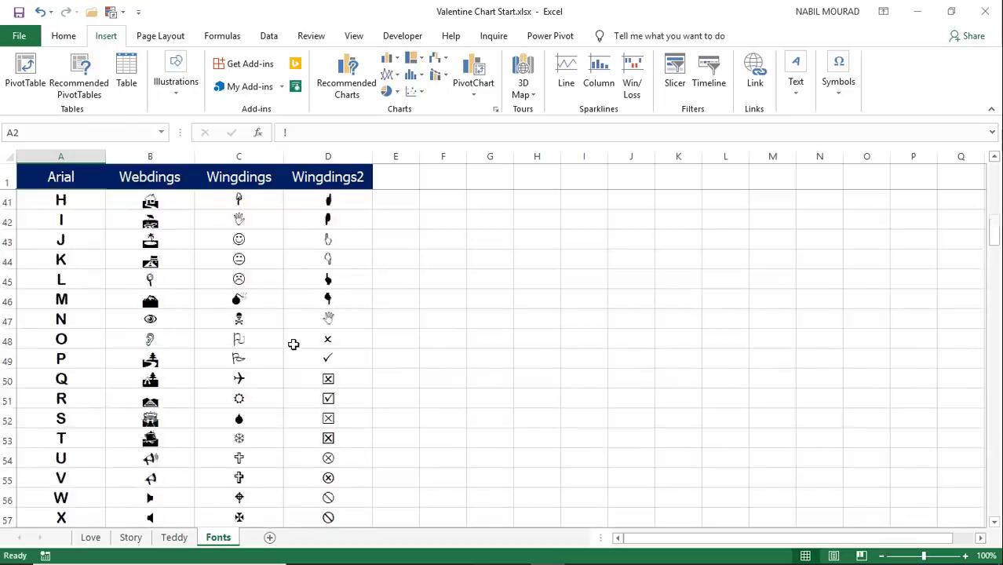
scroll(293, 344, down, 1)
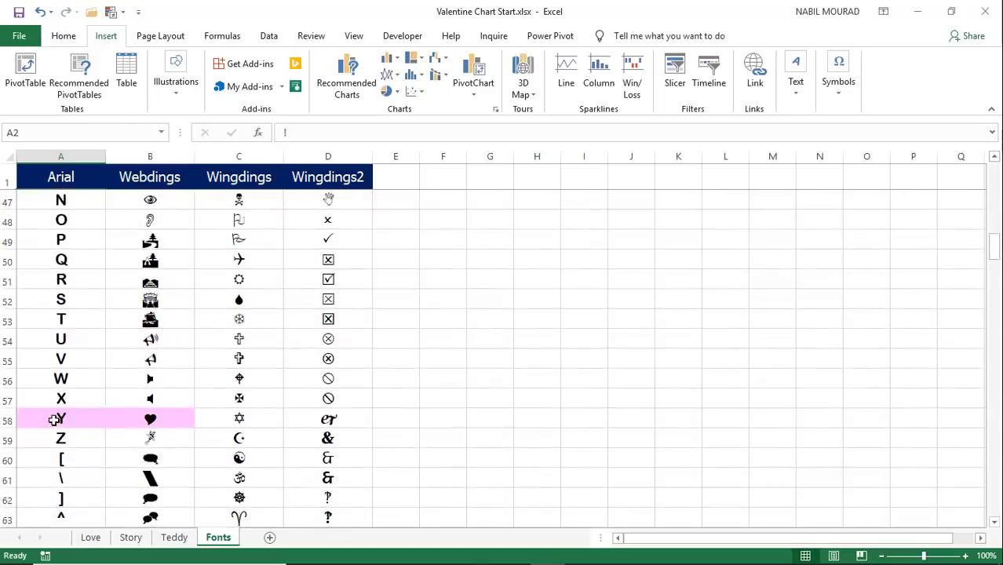
click(163, 418)
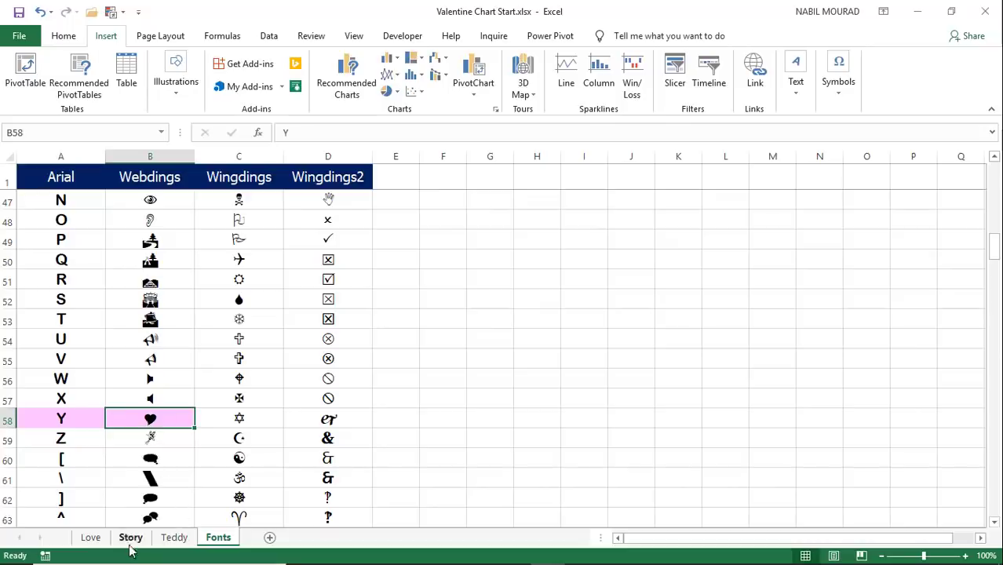
Step: Format the Love sheet's bars in D3:D14 and H3:H14 as 16-point Webdings hearts
click(90, 538)
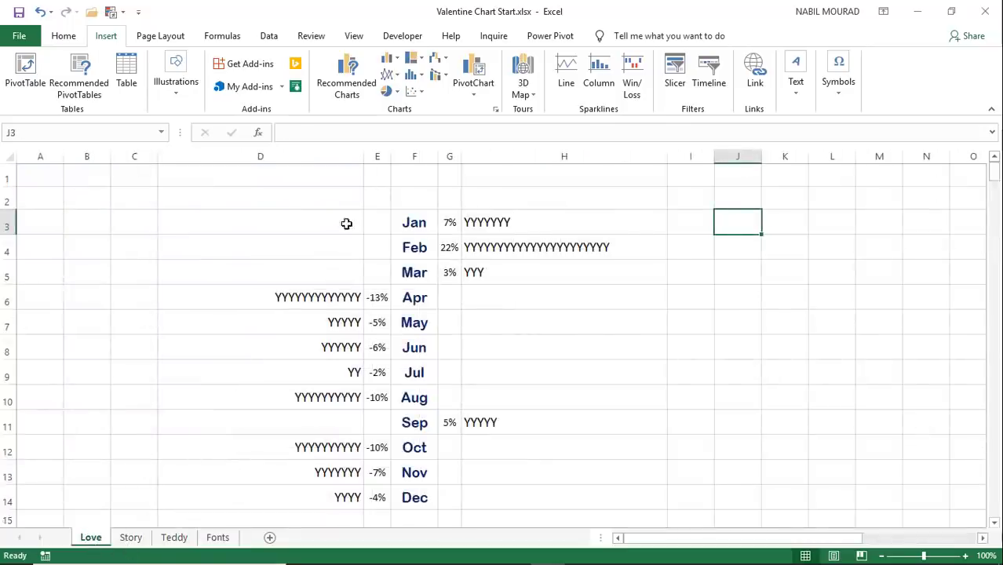
drag(325, 221, 274, 493)
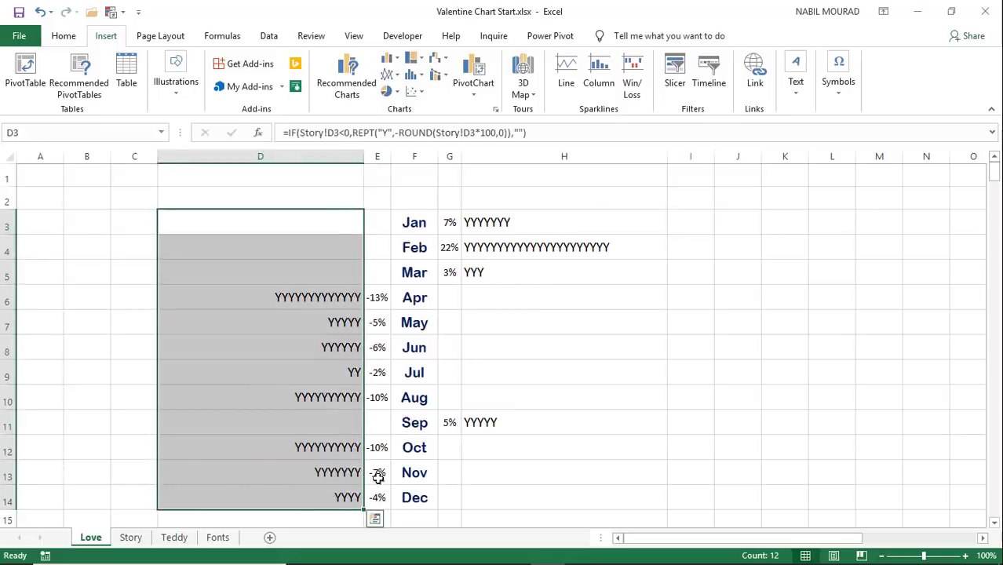
drag(540, 220, 527, 490)
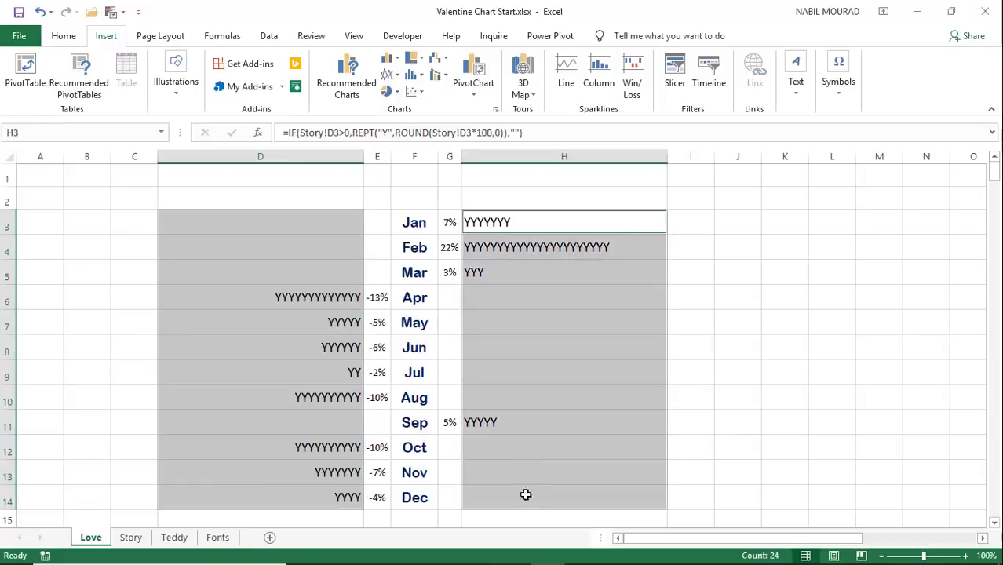
click(63, 41)
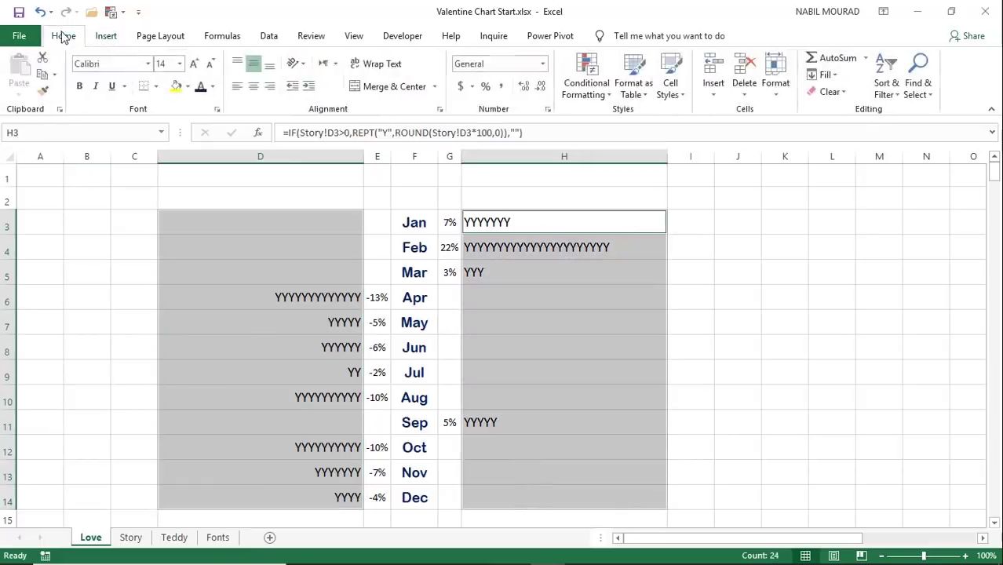
click(196, 69)
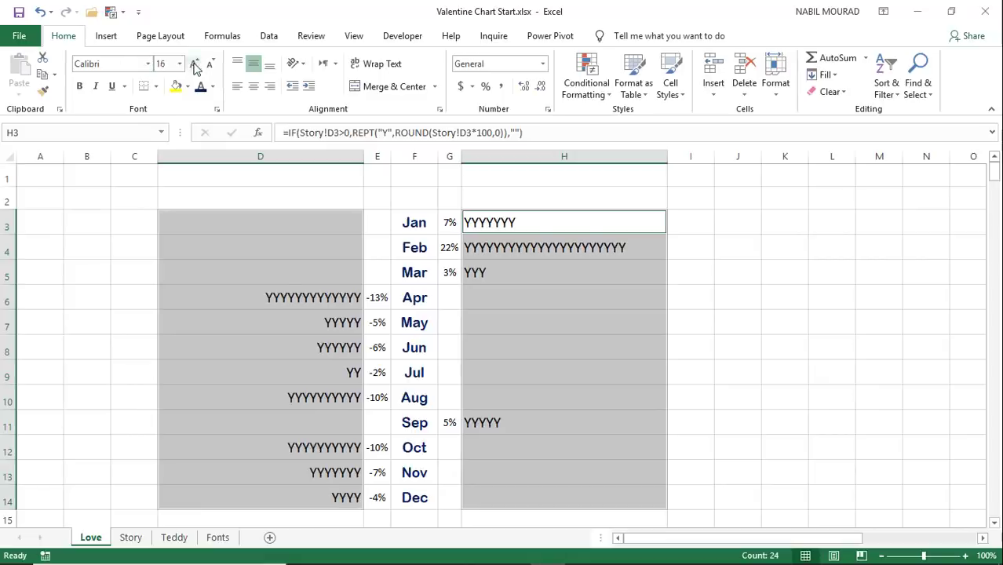
click(149, 65)
text(Webdings)
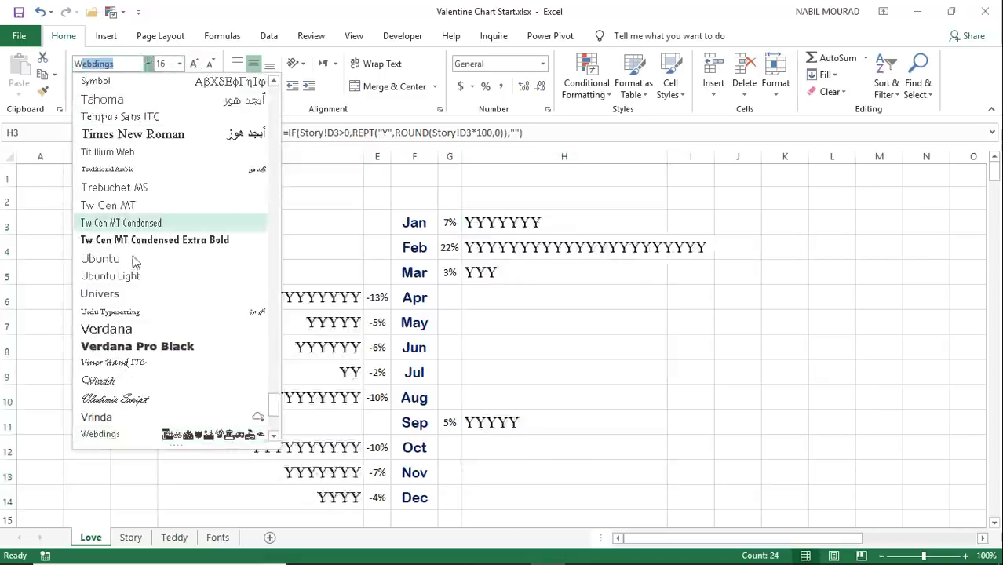
click(101, 436)
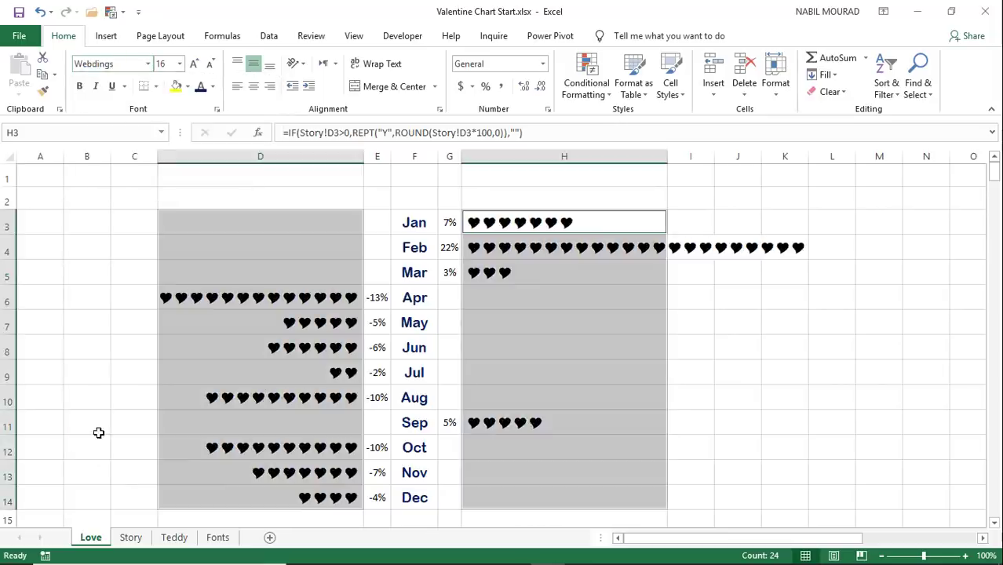
click(536, 222)
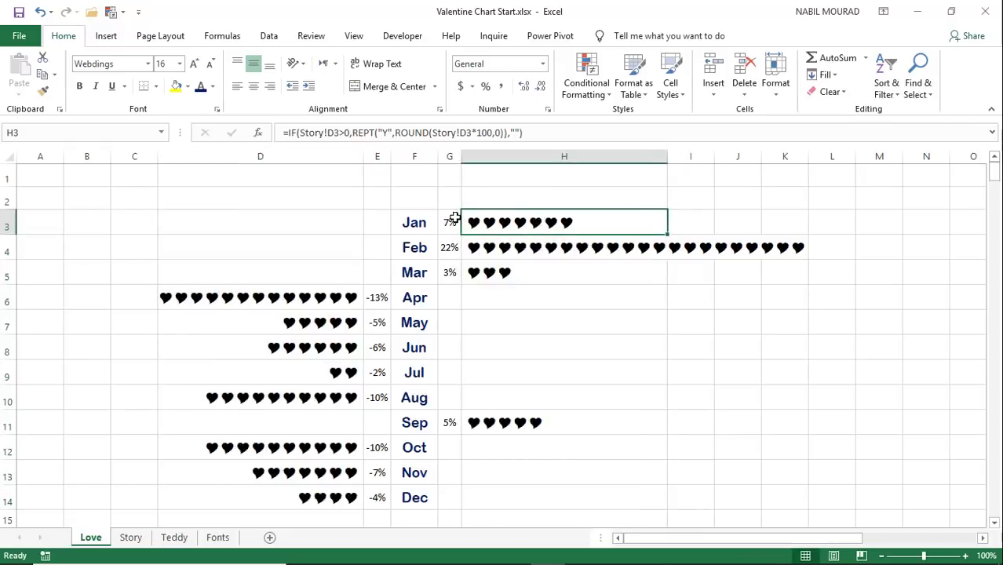
Step: Color G3:H14 red and D3:E14 blue on the Love sheet
drag(453, 218, 549, 498)
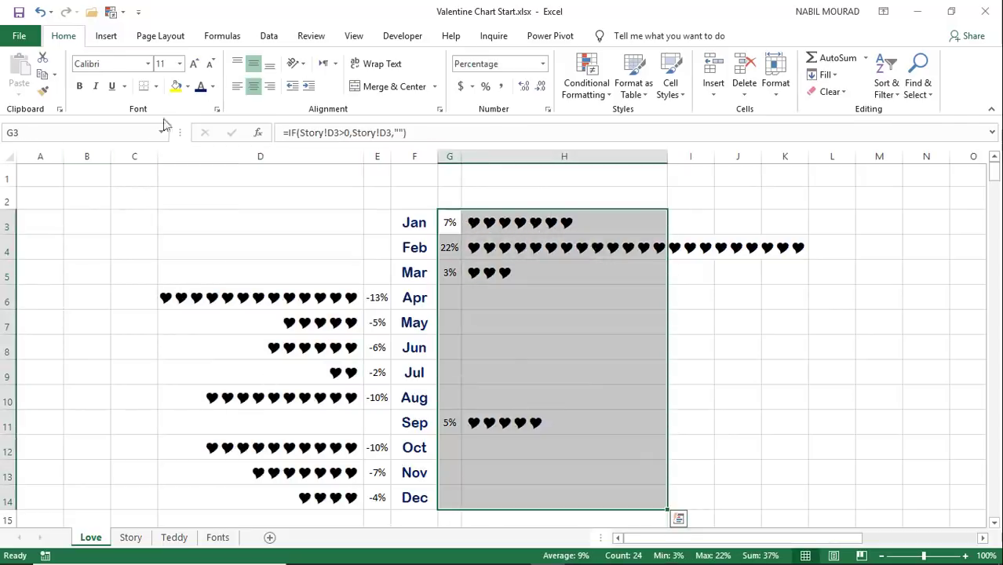
click(211, 86)
click(210, 218)
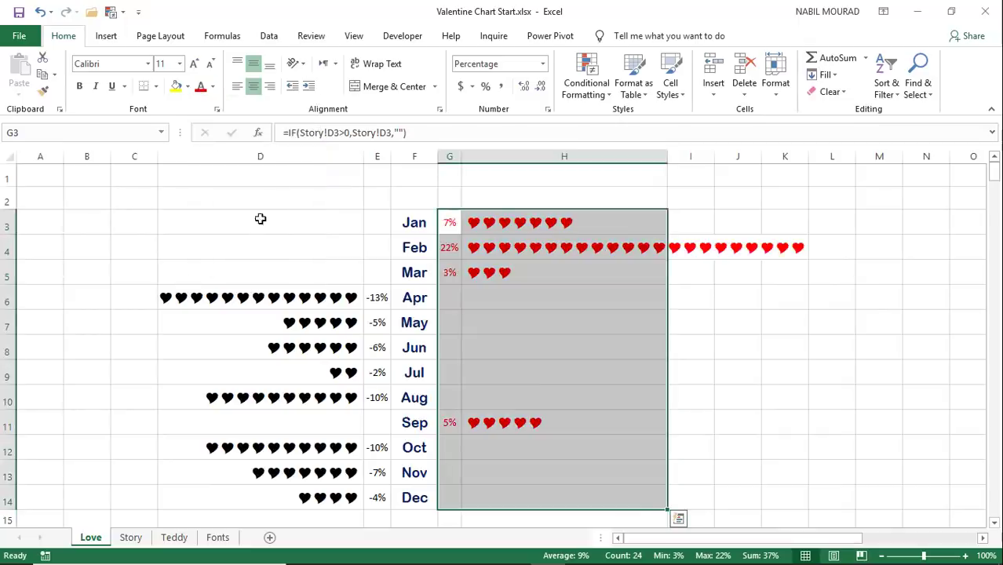
drag(298, 226, 376, 497)
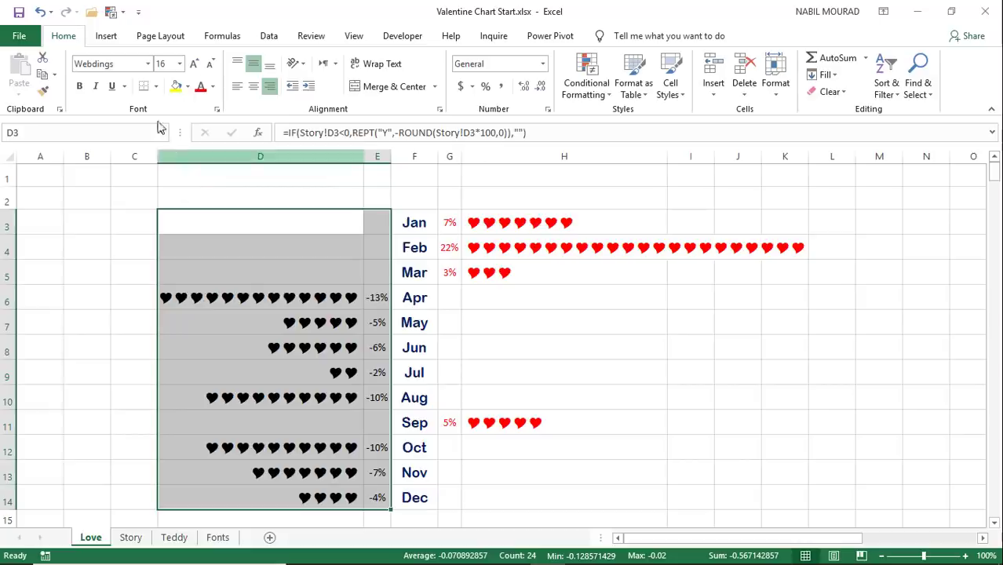
click(212, 86)
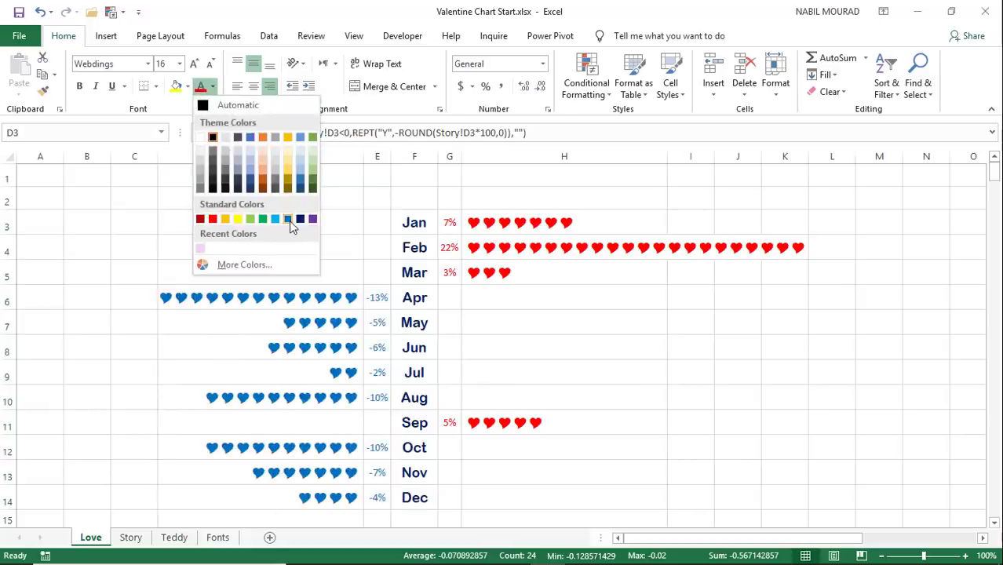
click(289, 220)
click(694, 332)
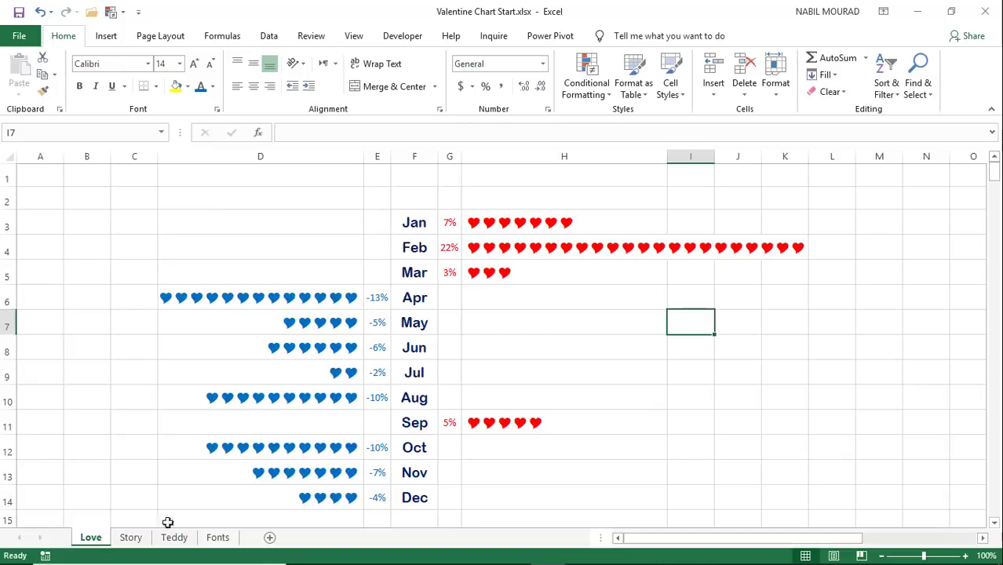
Step: Enter 2018 in Story!A2 and check the updated hearts on the Love sheet
click(130, 538)
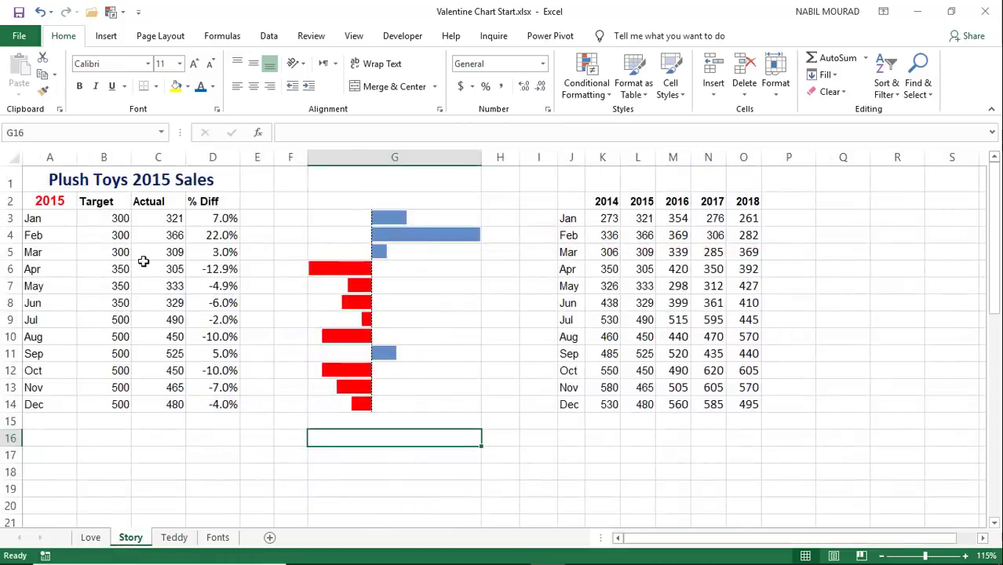
click(51, 200)
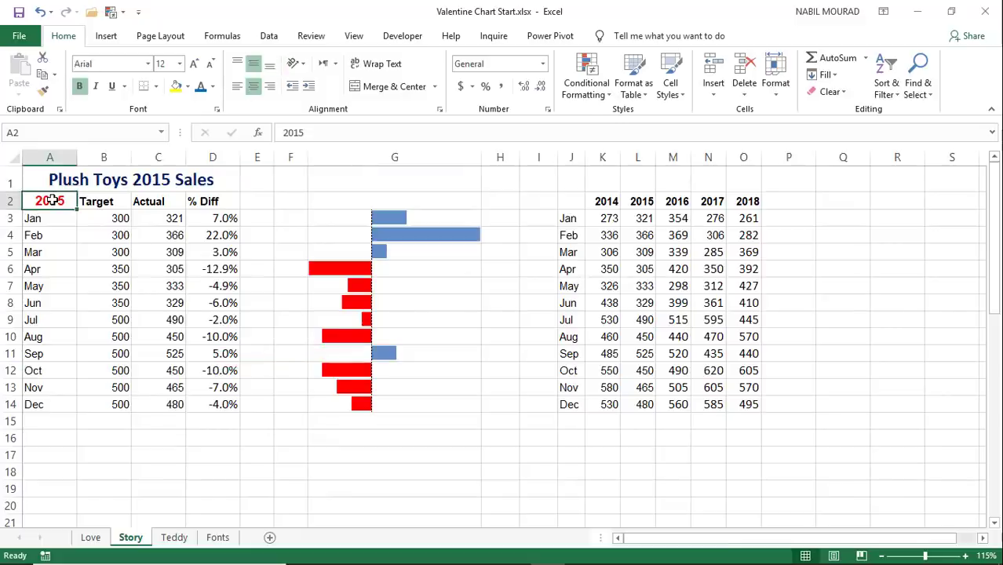
text(201)
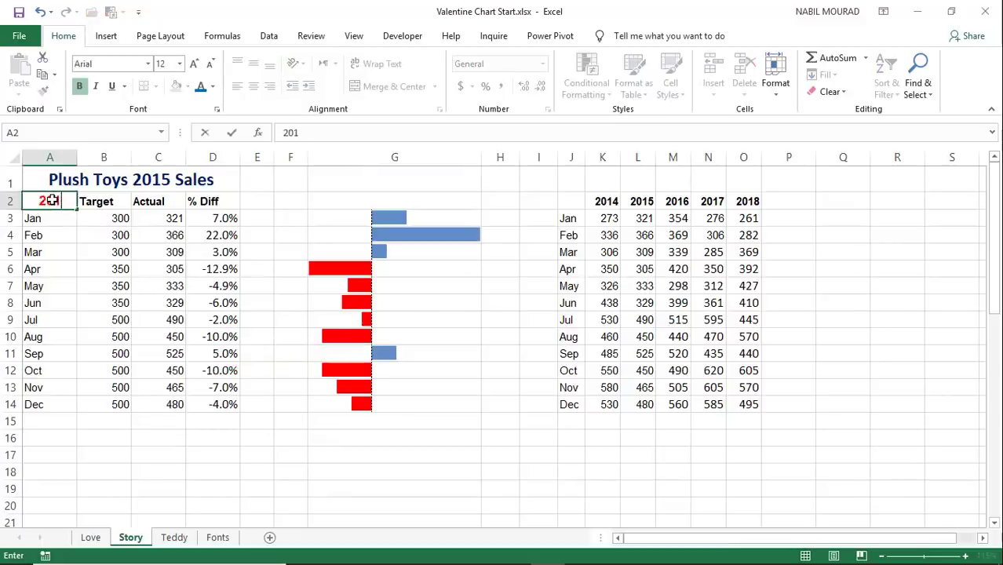
text(8)
key(Return)
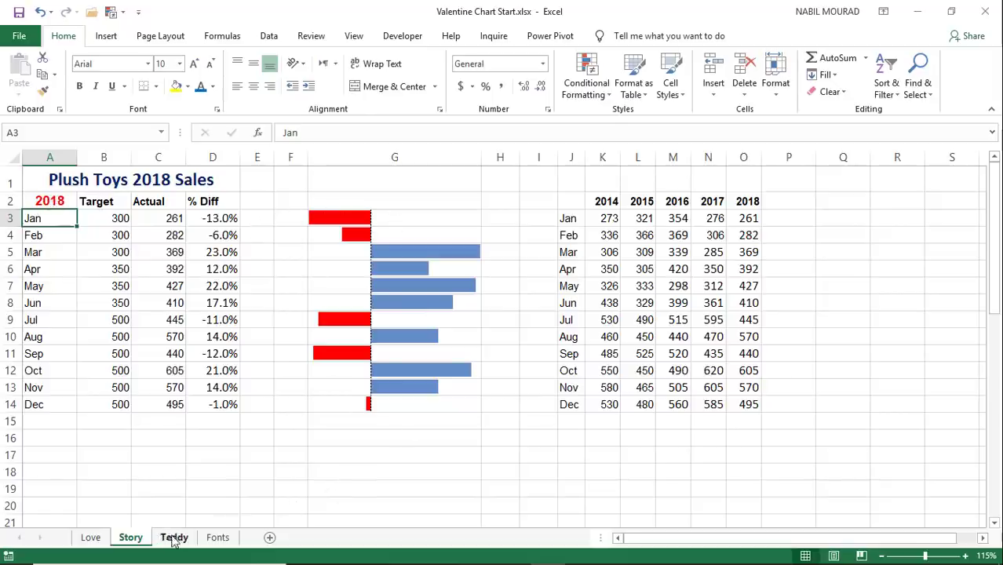
click(103, 538)
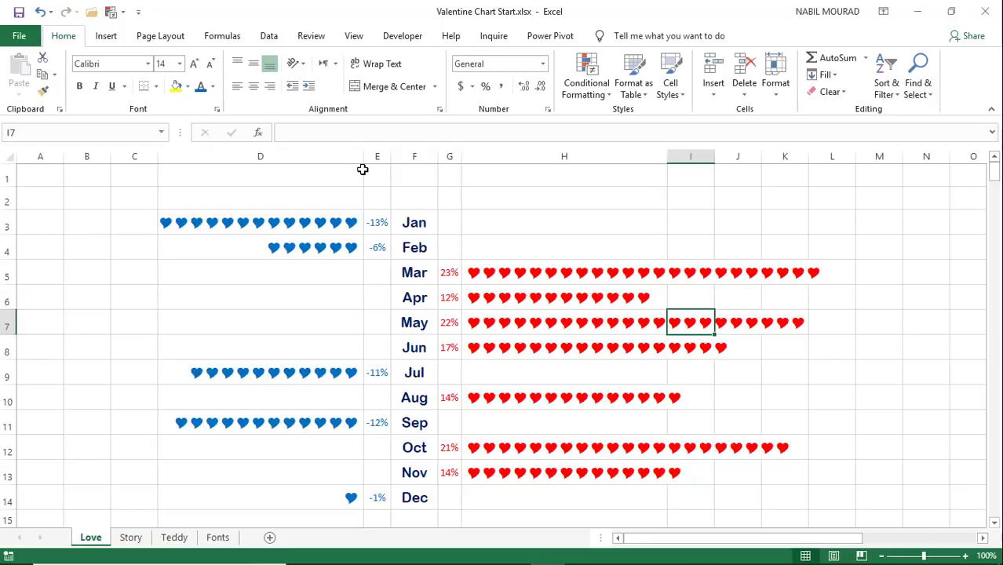
click(130, 538)
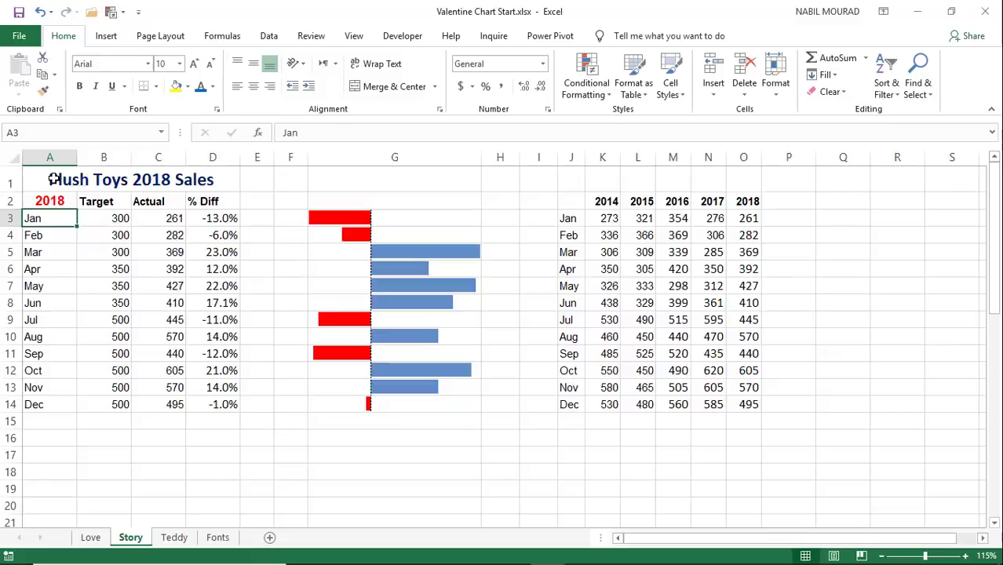
click(90, 537)
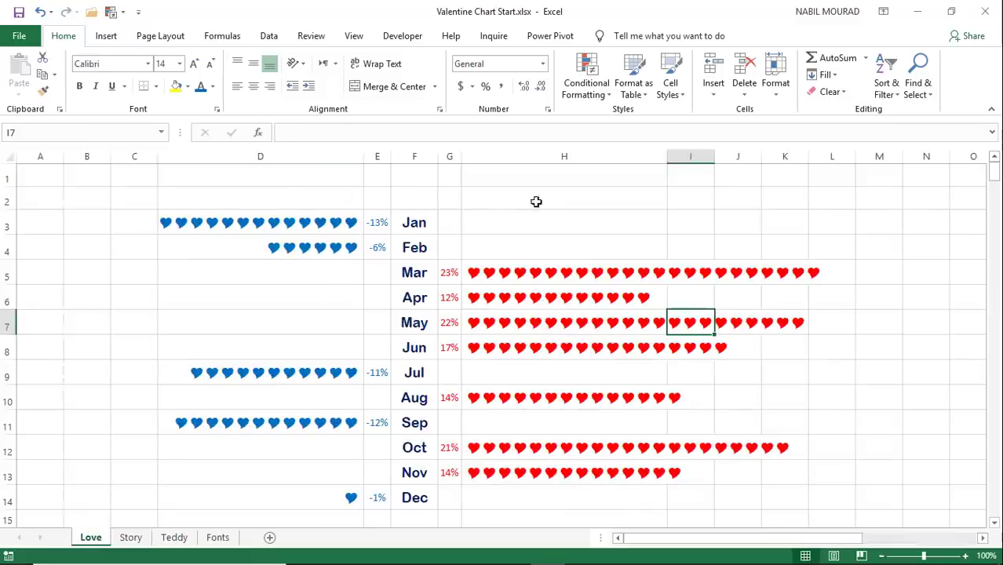
Step: Draw a text box across D1:H2 above the hearts
click(106, 40)
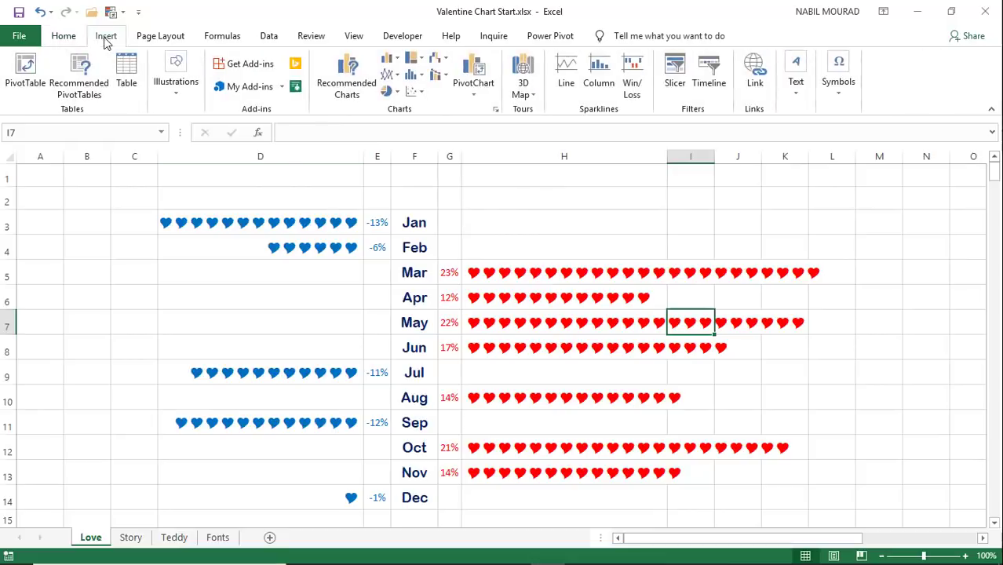
click(792, 91)
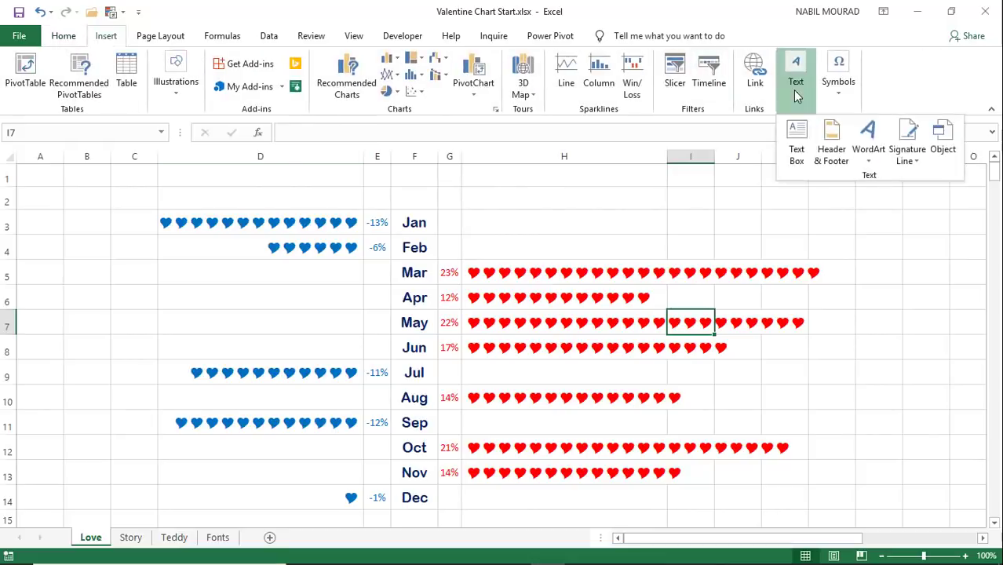
click(797, 141)
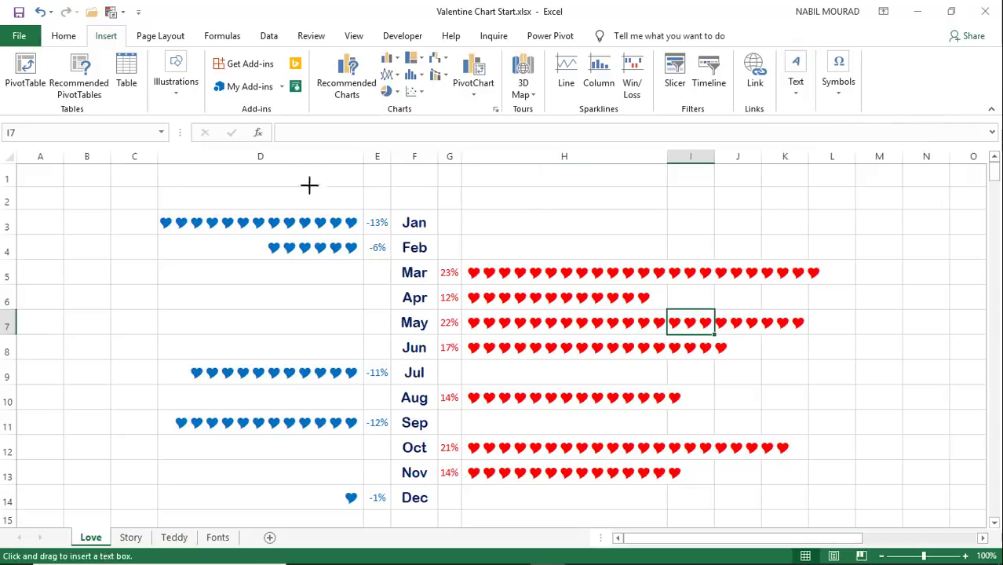
drag(309, 166, 517, 202)
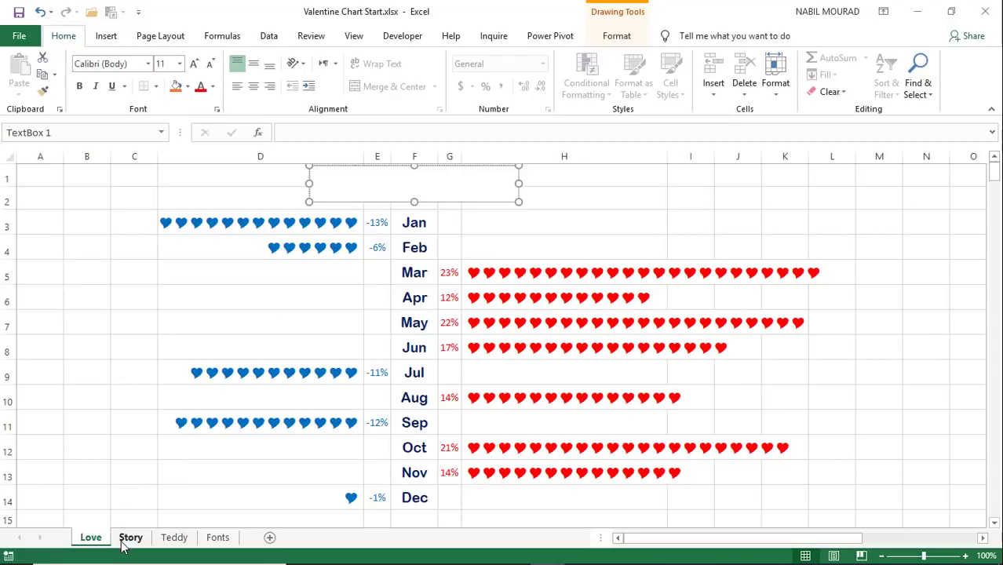
Step: Link the text box to the title with the formula =Story!A1
key(F2)
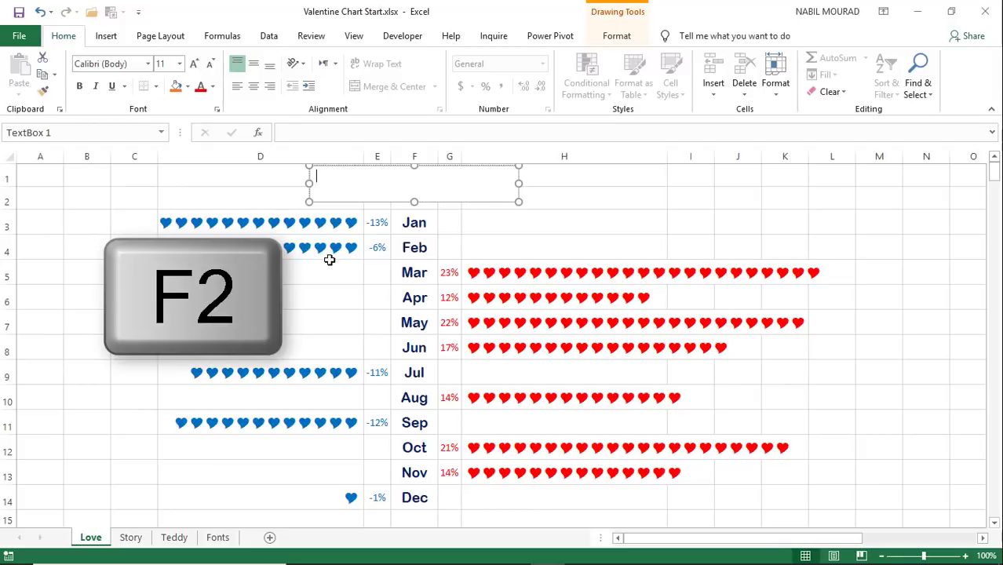
key(F2)
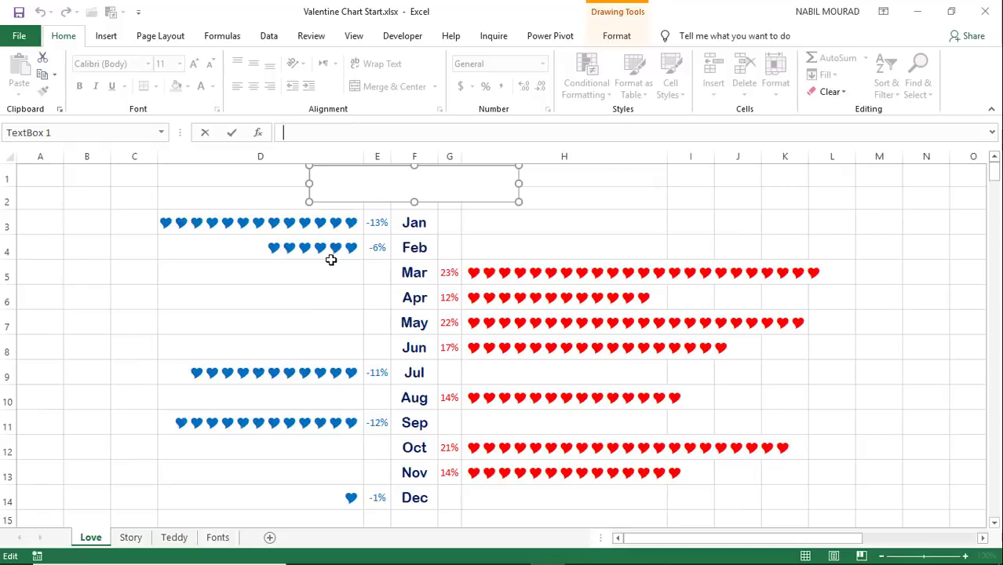
text(=)
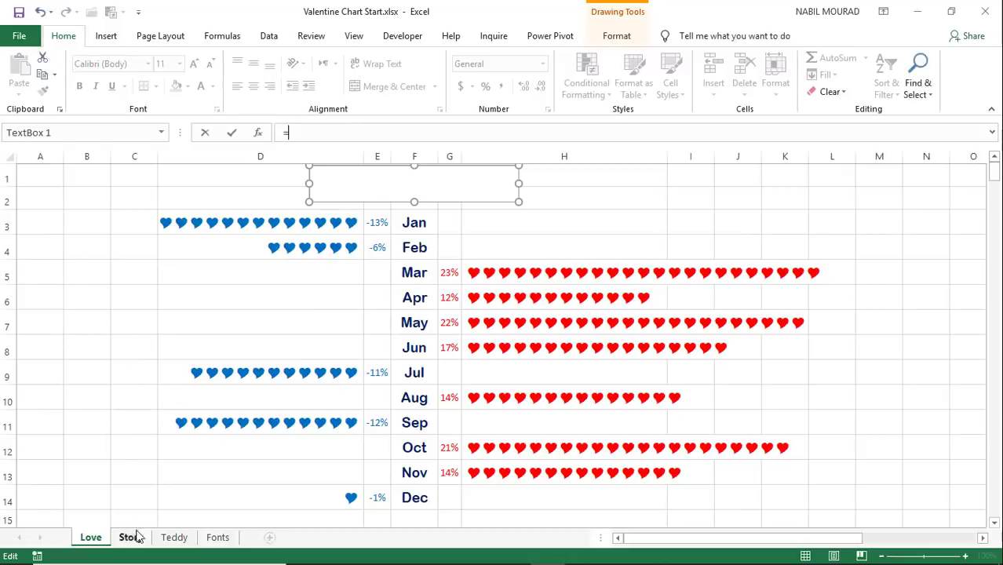
click(130, 537)
click(40, 173)
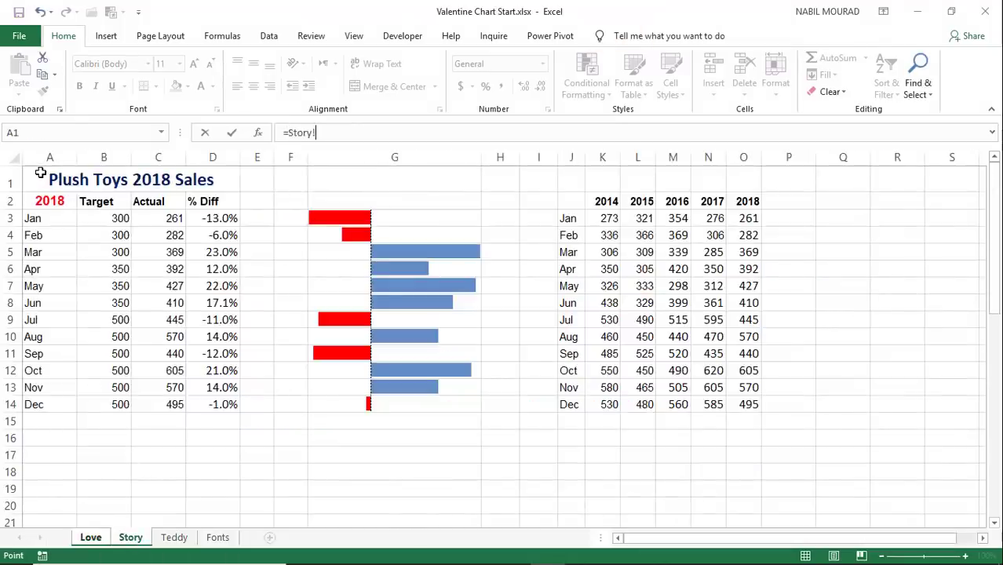
key(Return)
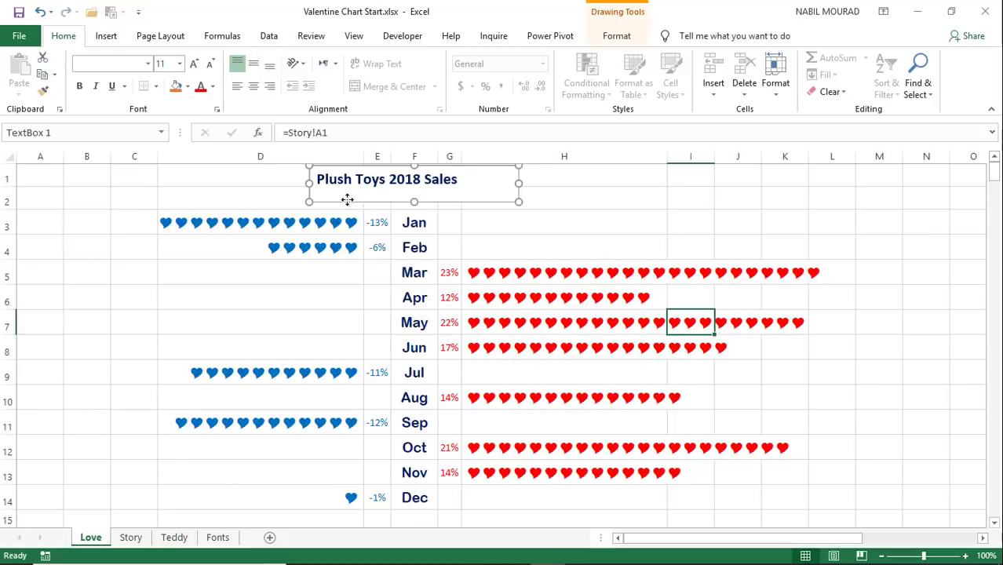
Step: Enlarge the title text to size 20 and center it vertically and horizontally
click(196, 65)
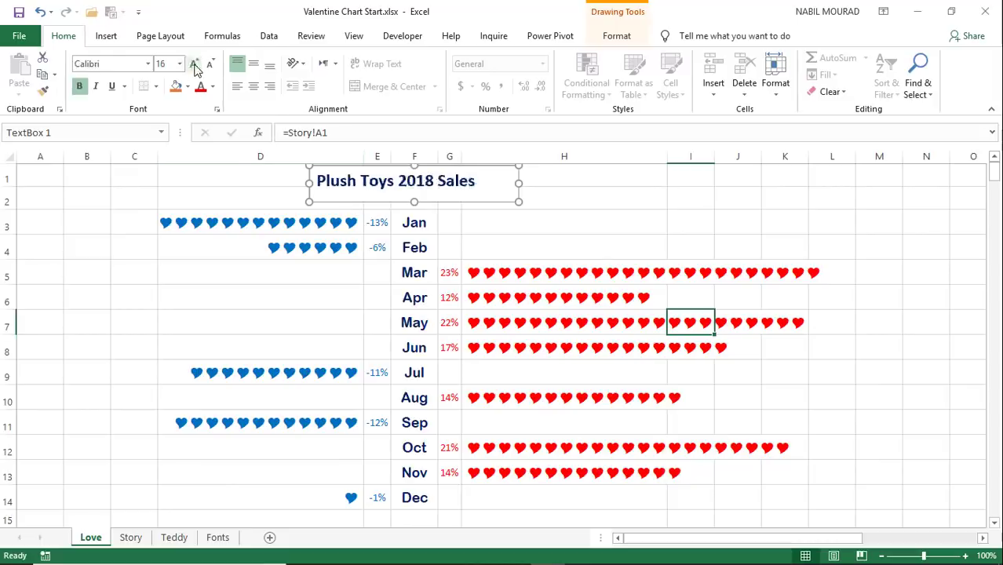
click(196, 65)
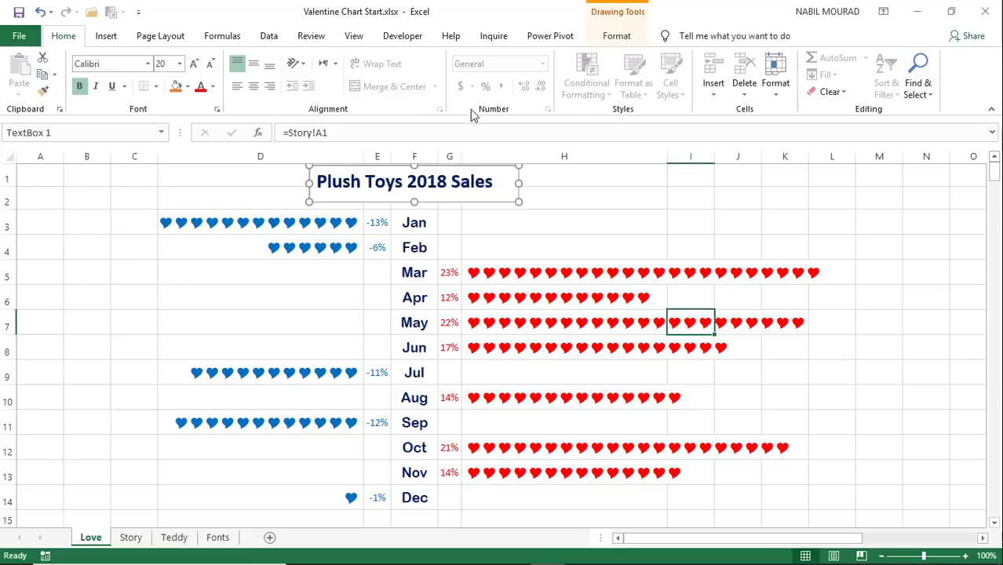
click(253, 64)
click(254, 88)
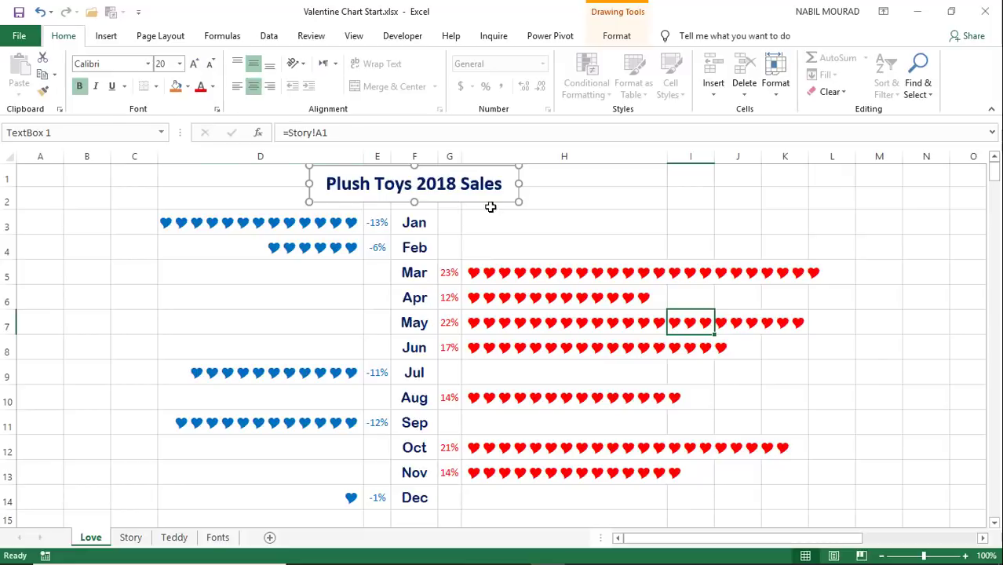
Step: Apply the Arch text transform and make the box taller and slightly narrower
click(617, 37)
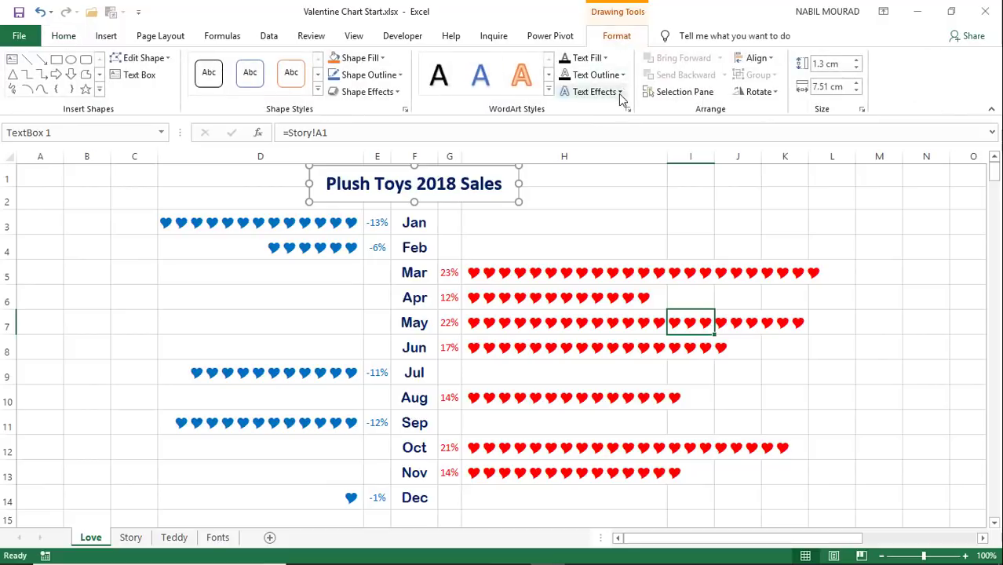
click(620, 93)
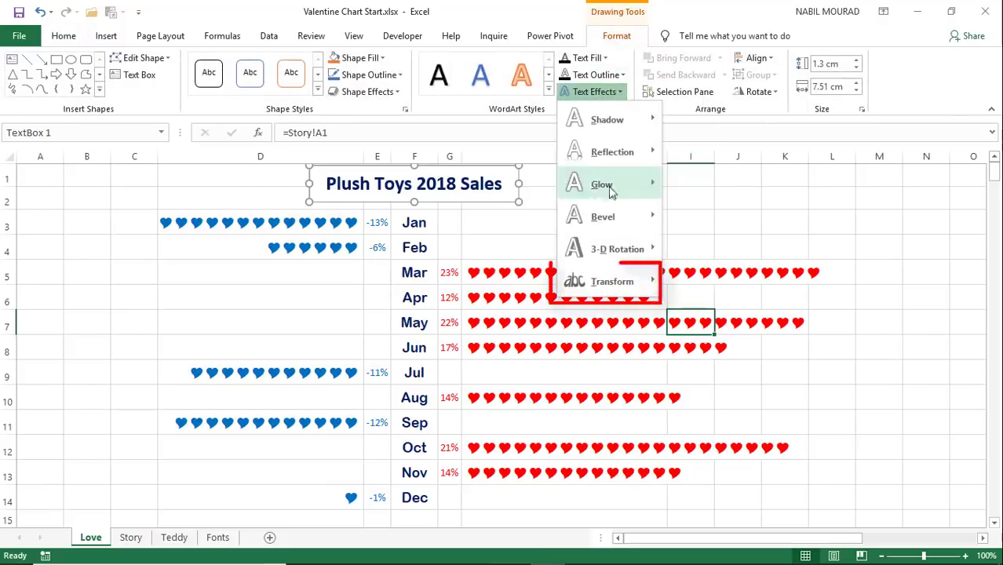
mouse_move(599, 284)
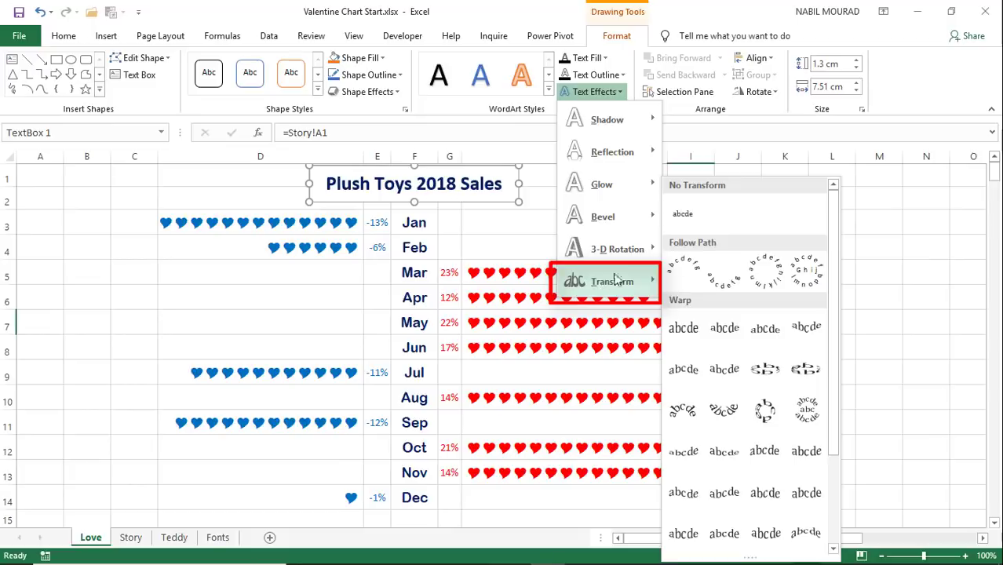
click(684, 272)
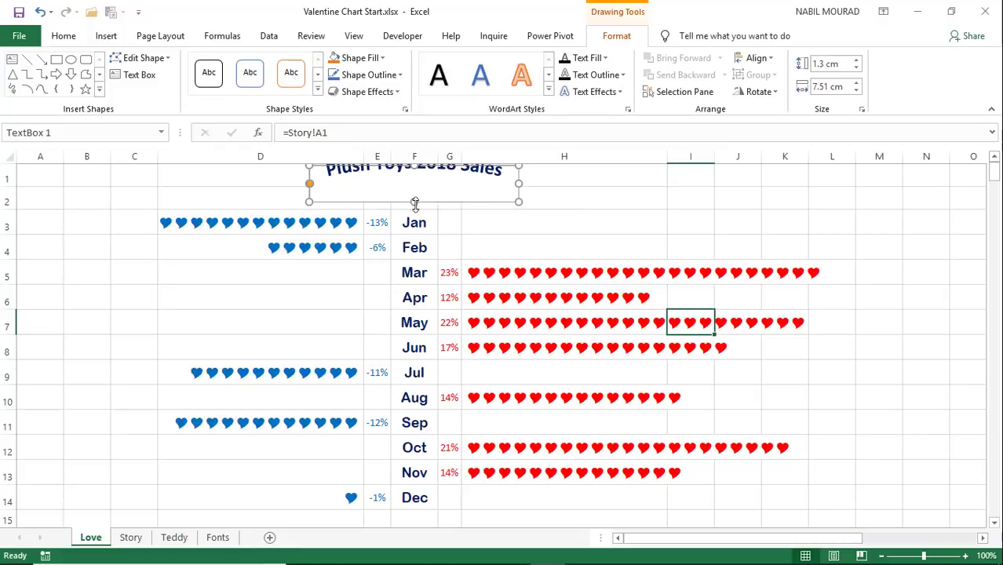
drag(417, 203, 418, 223)
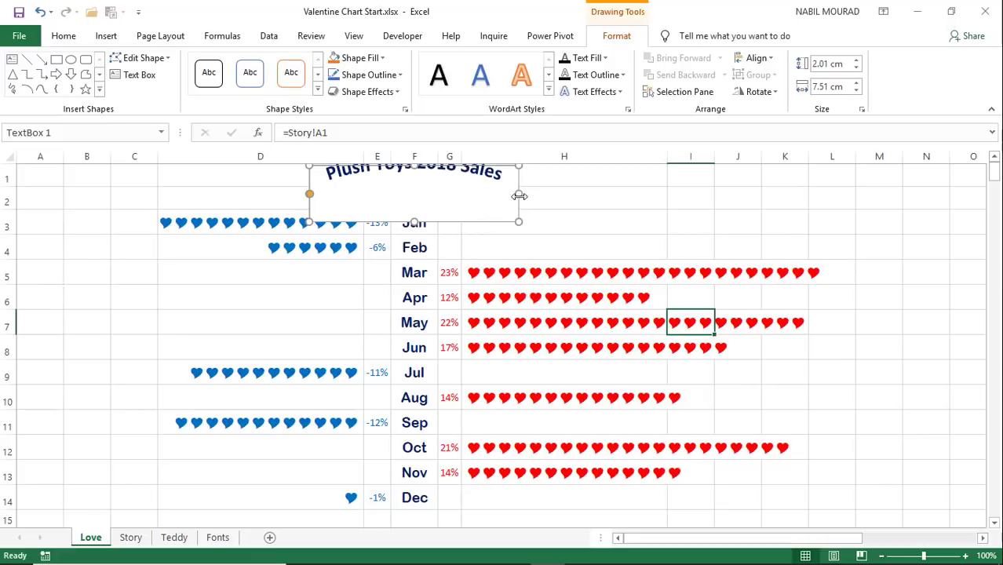
drag(520, 194, 513, 195)
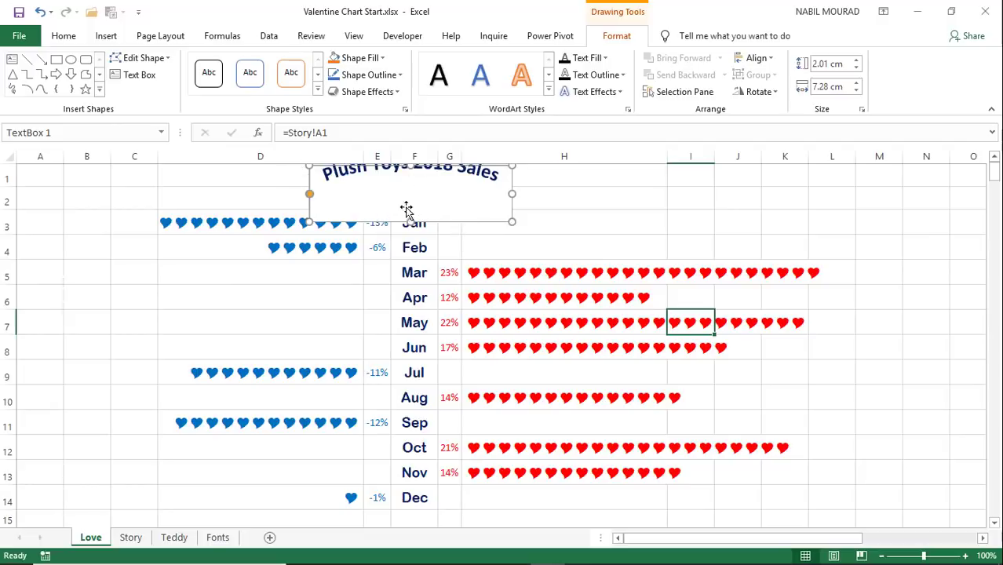
Step: Give the title box No Fill and No Outline
click(383, 59)
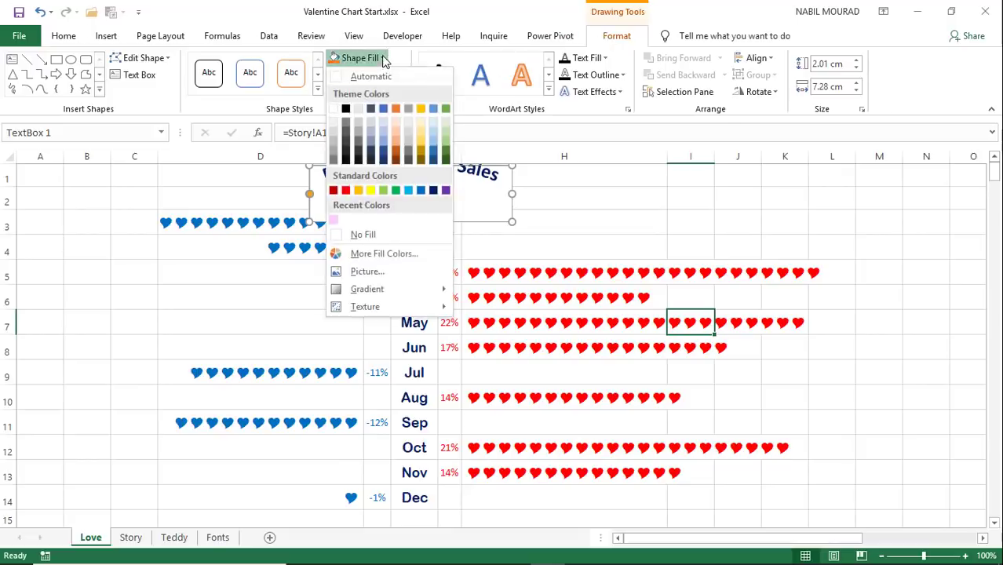
click(362, 235)
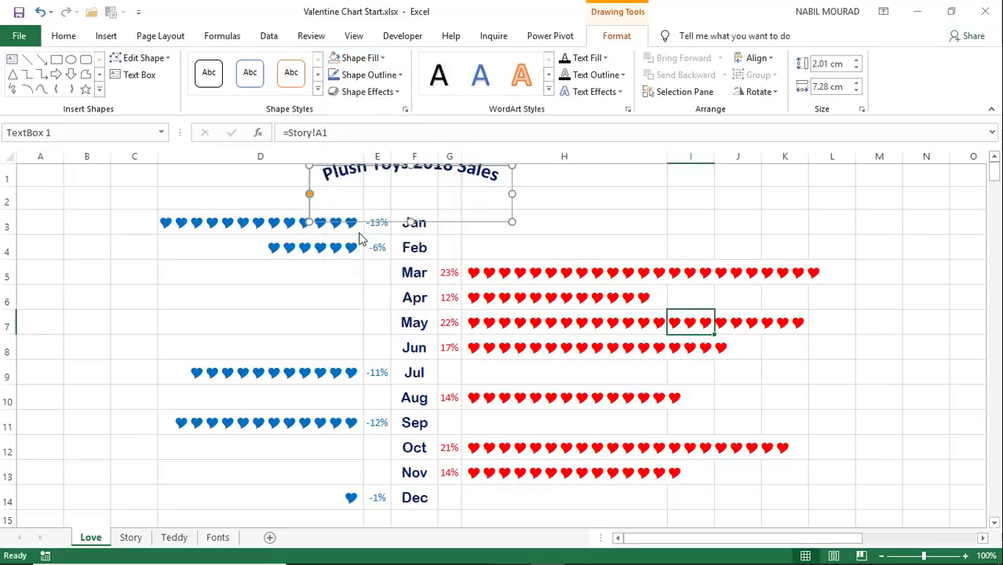
click(385, 77)
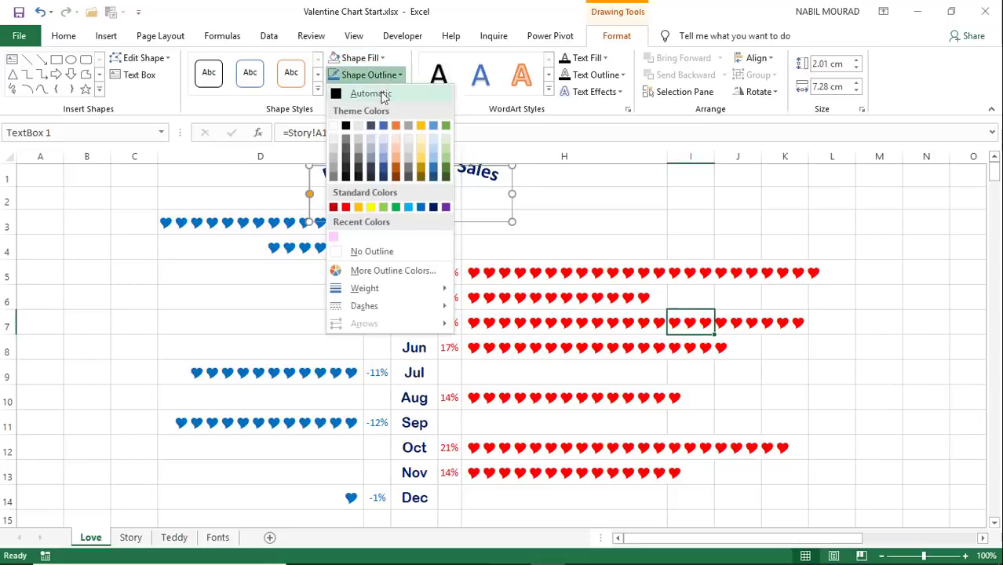
click(368, 252)
click(602, 204)
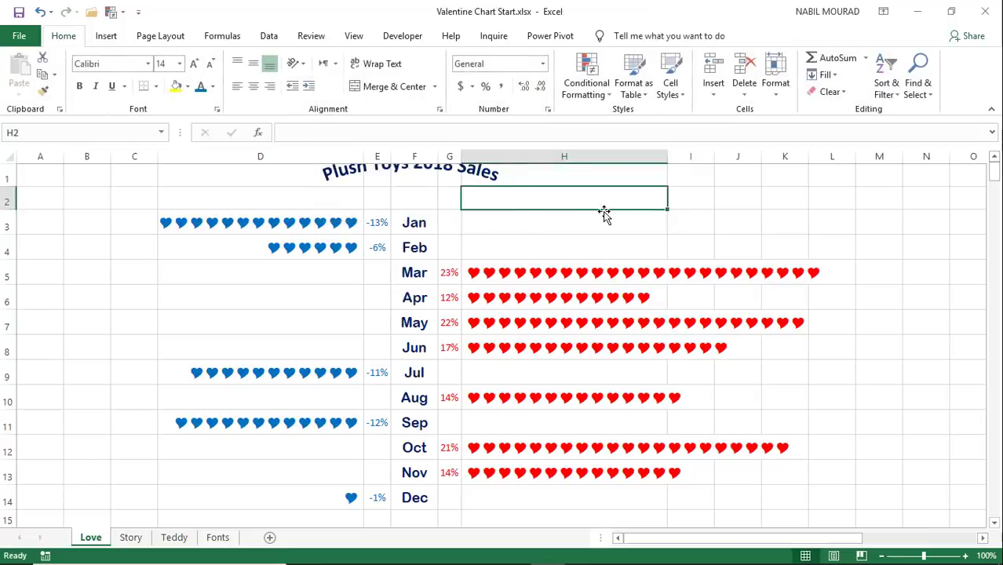
Step: Move the arched title slightly lower, just above the heart chart
click(448, 192)
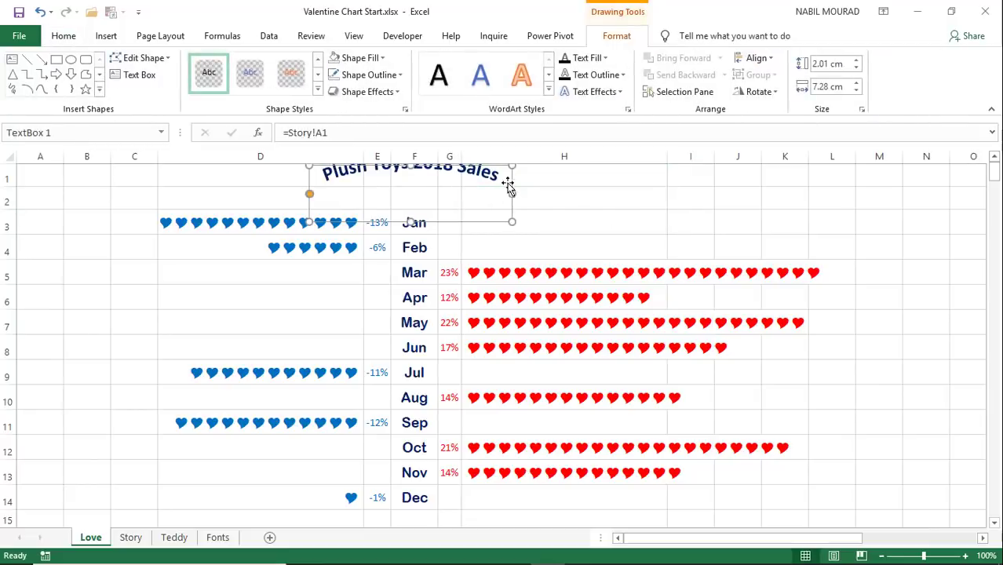
drag(510, 182, 512, 194)
click(490, 226)
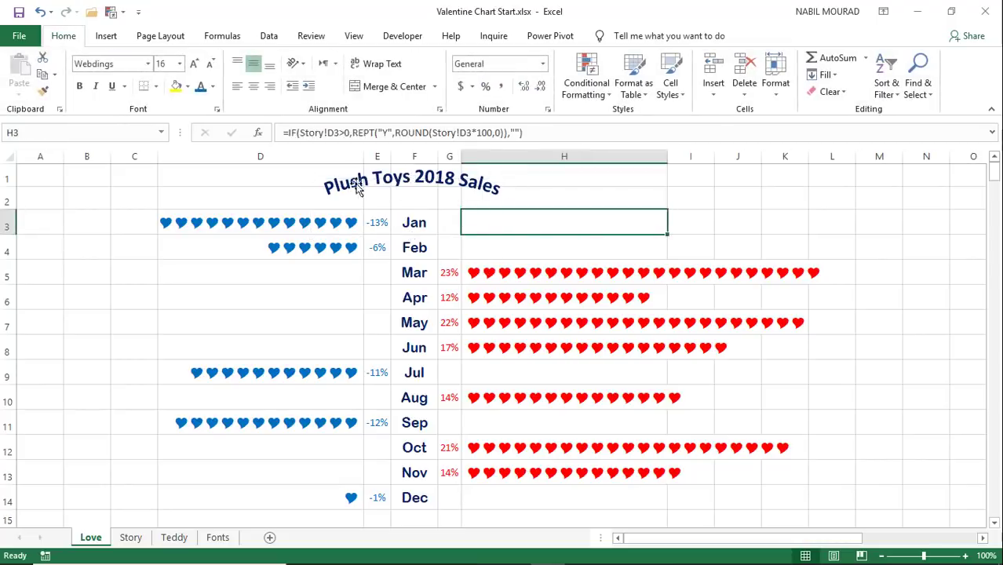
Step: Set Story!A2 back to 2015 and view the Love sheet's 2015 title and hearts
click(131, 538)
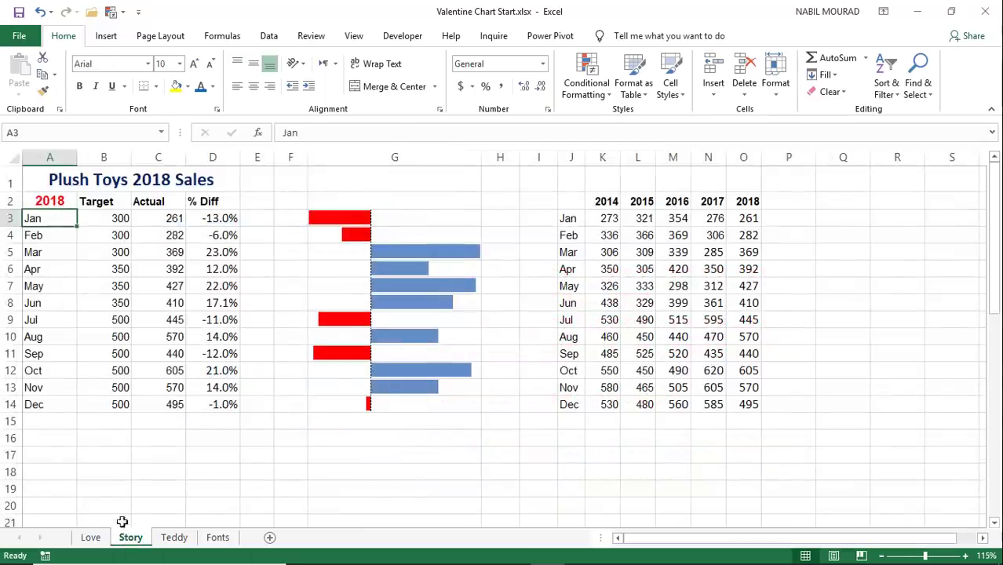
click(42, 200)
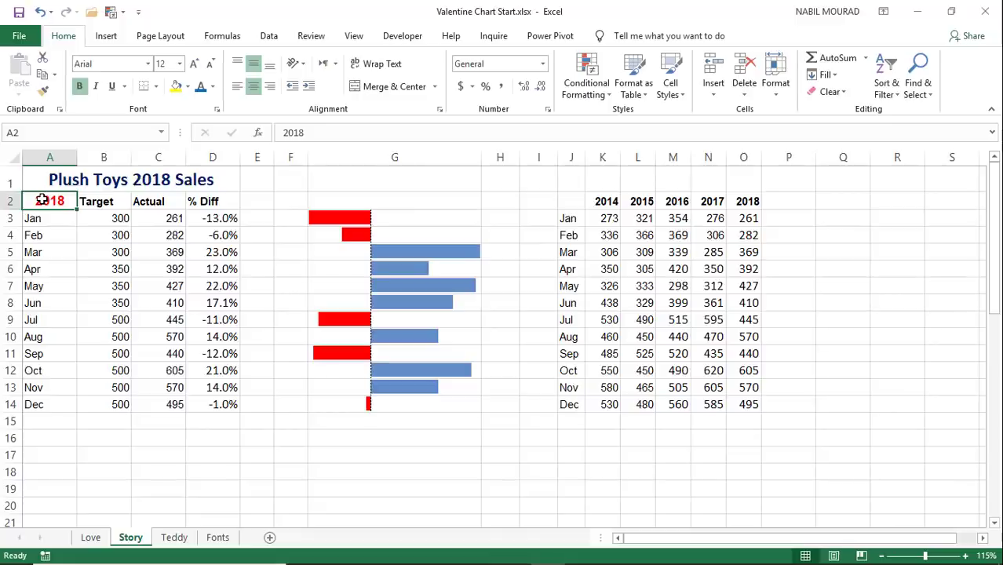
text(2015)
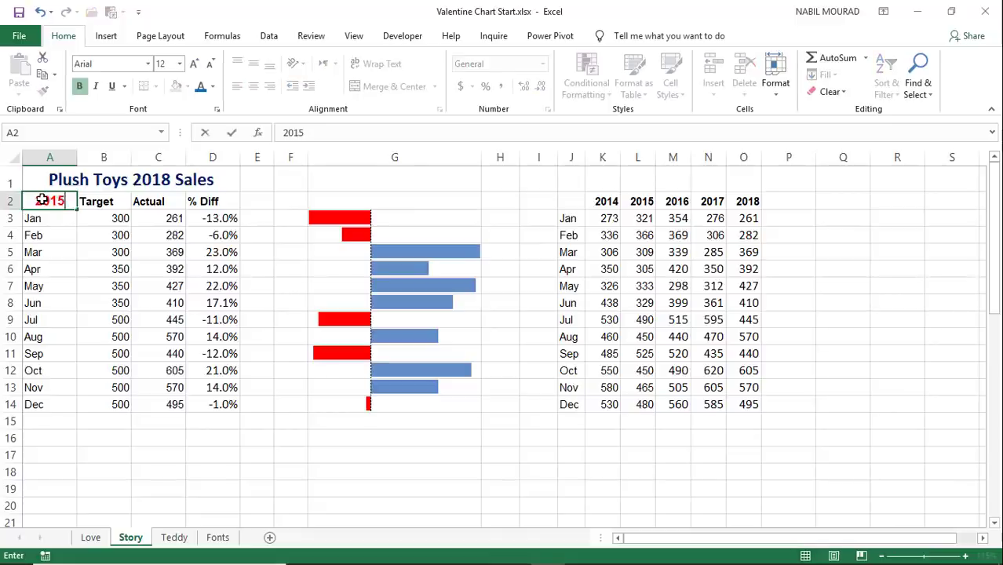
key(Return)
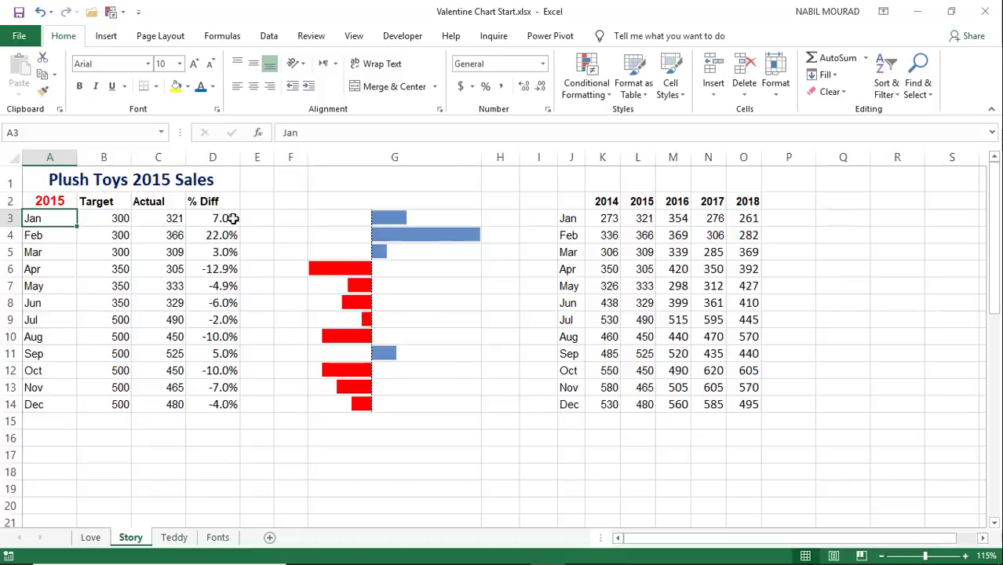
click(91, 538)
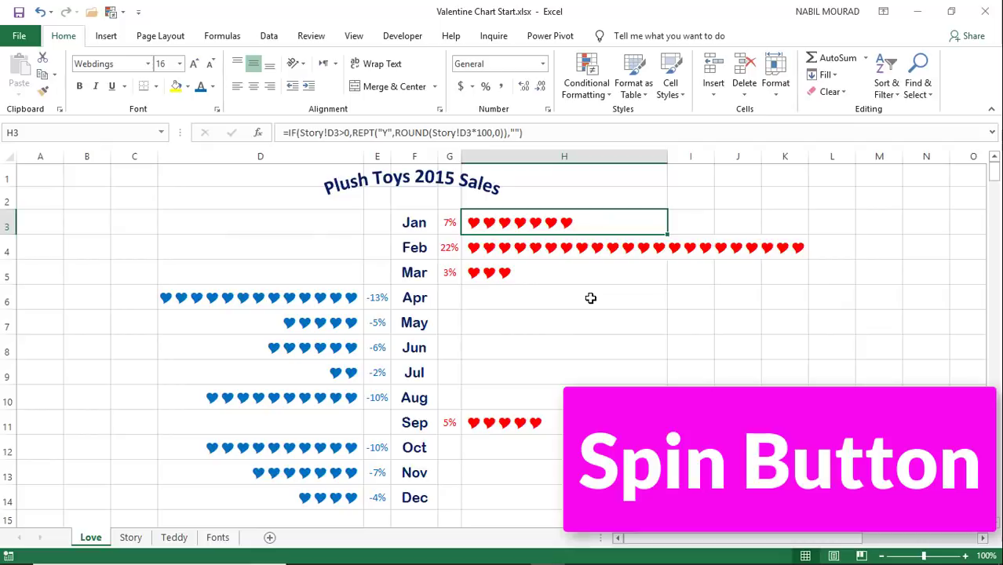
click(401, 37)
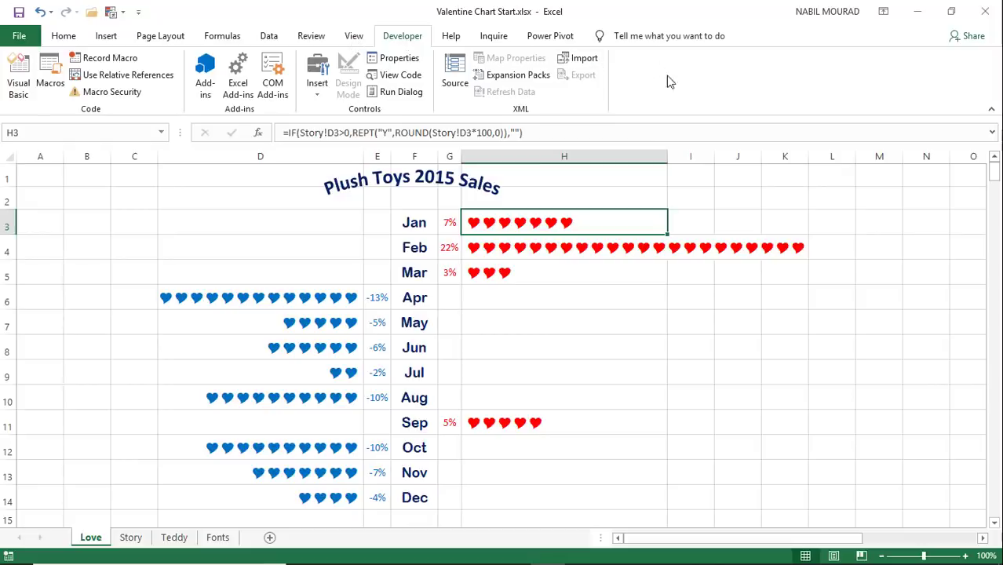
Step: Enable the Developer tab through Customize the Ribbon and confirm with OK
right_click(355, 41)
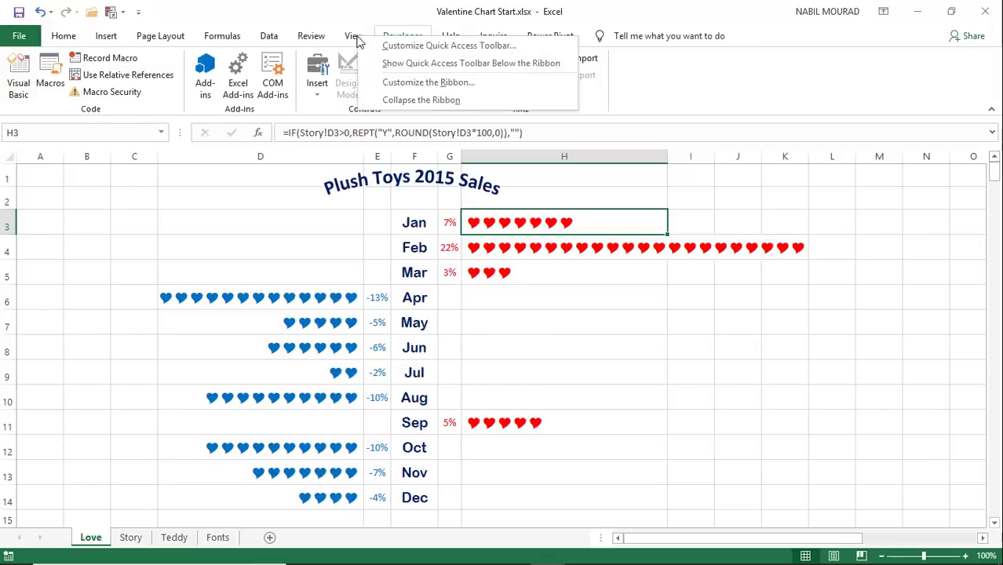
click(404, 85)
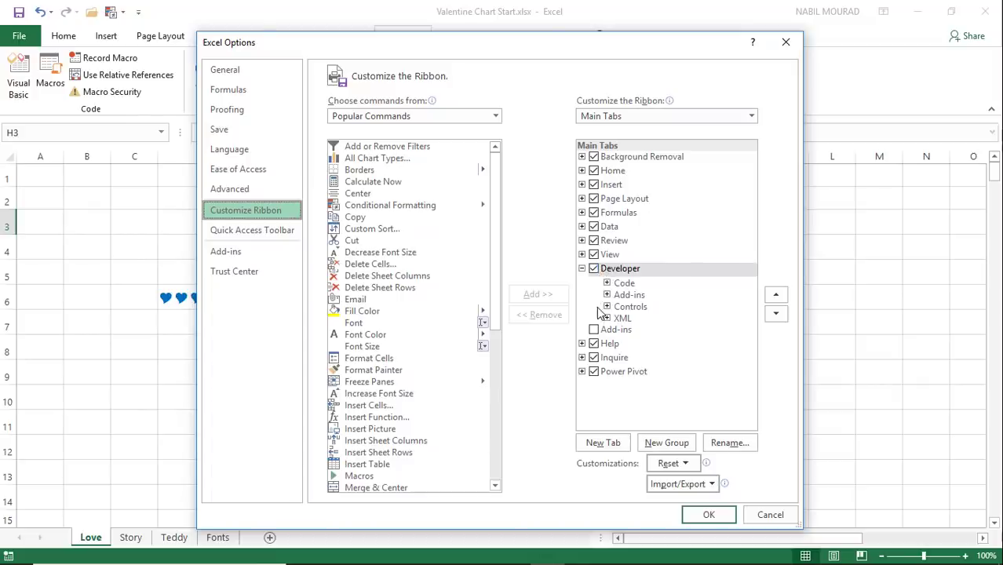
click(708, 515)
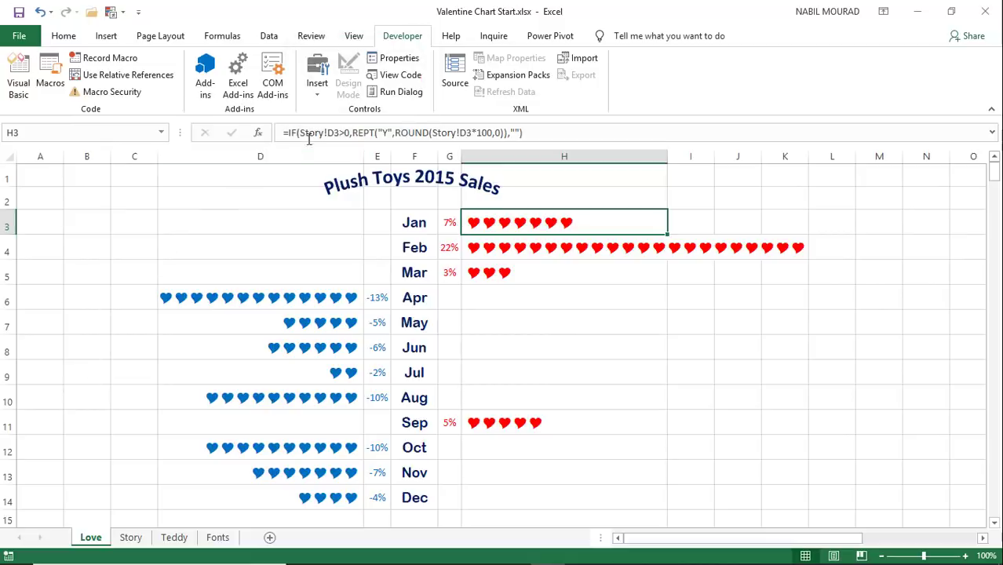
Step: Draw an ActiveX spin button (SpinButton1) near A13–B14 beside the Nov and Dec rows, then narrow it slightly
click(318, 92)
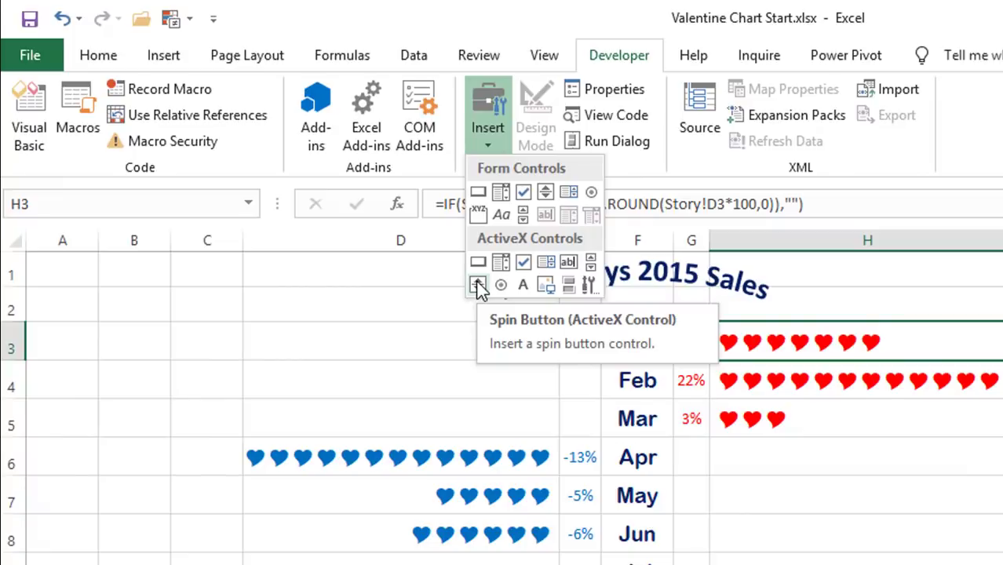
click(479, 289)
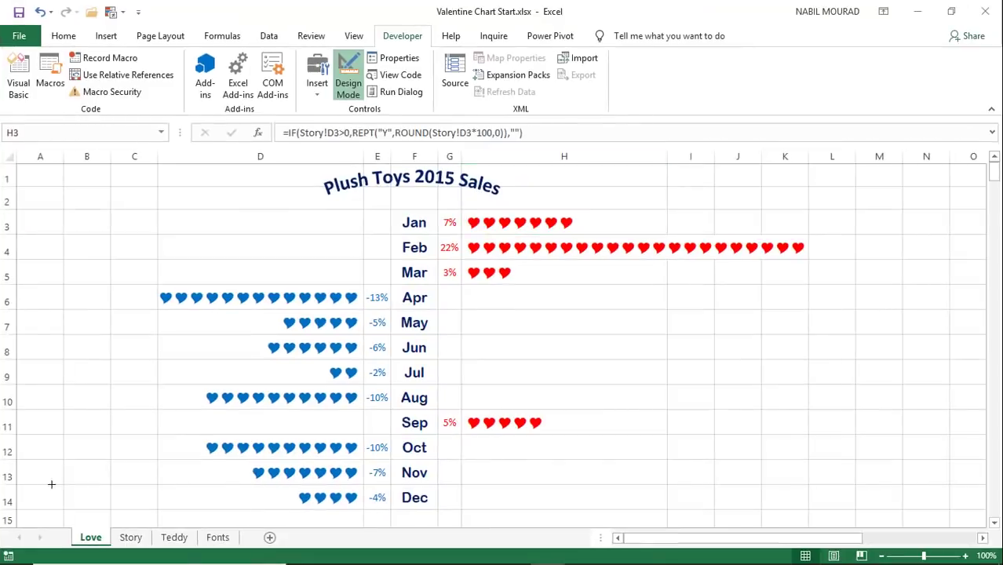
mouse_move(46, 474)
mouse_down()
mouse_move(93, 497)
mouse_move(83, 496)
mouse_up()
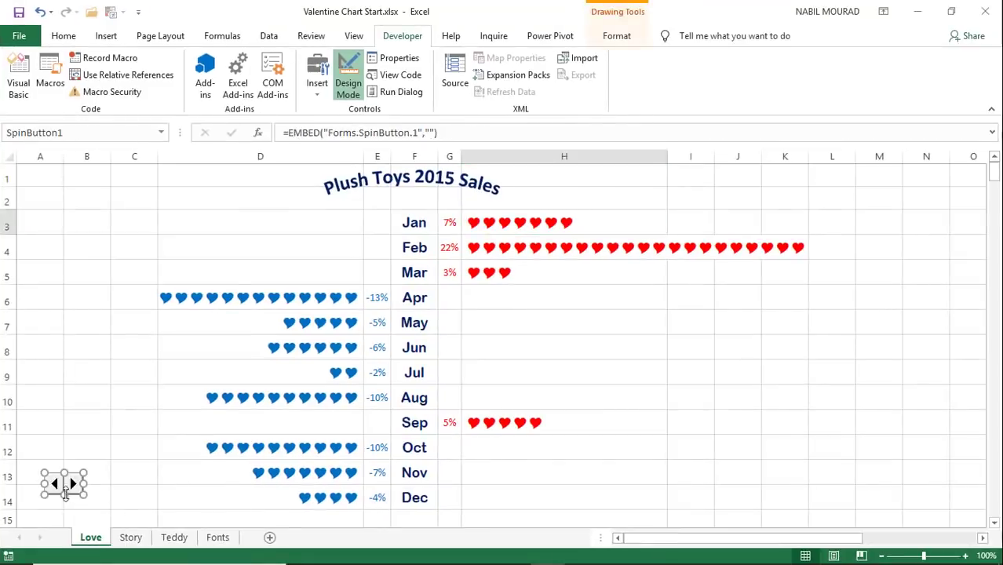
drag(85, 482, 80, 480)
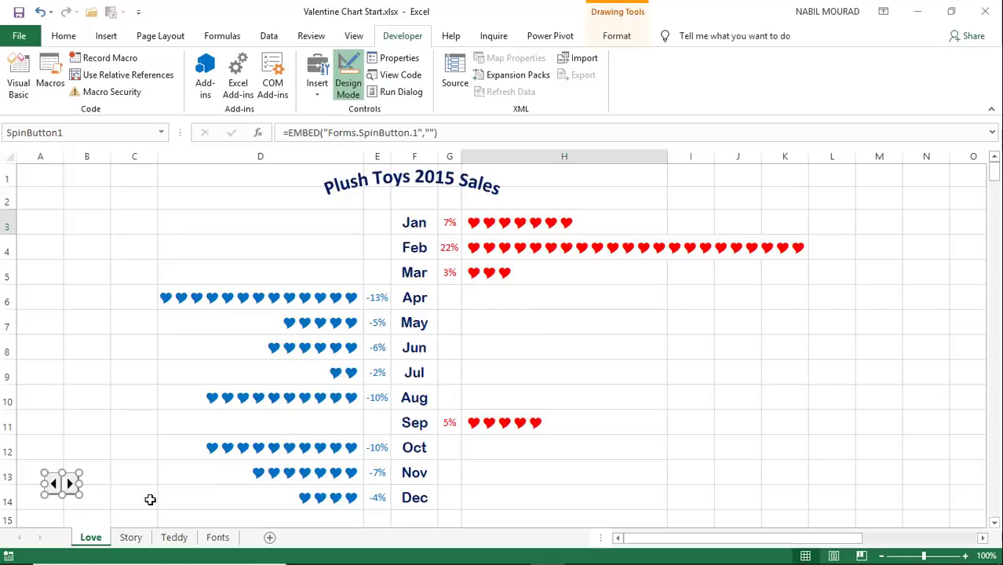
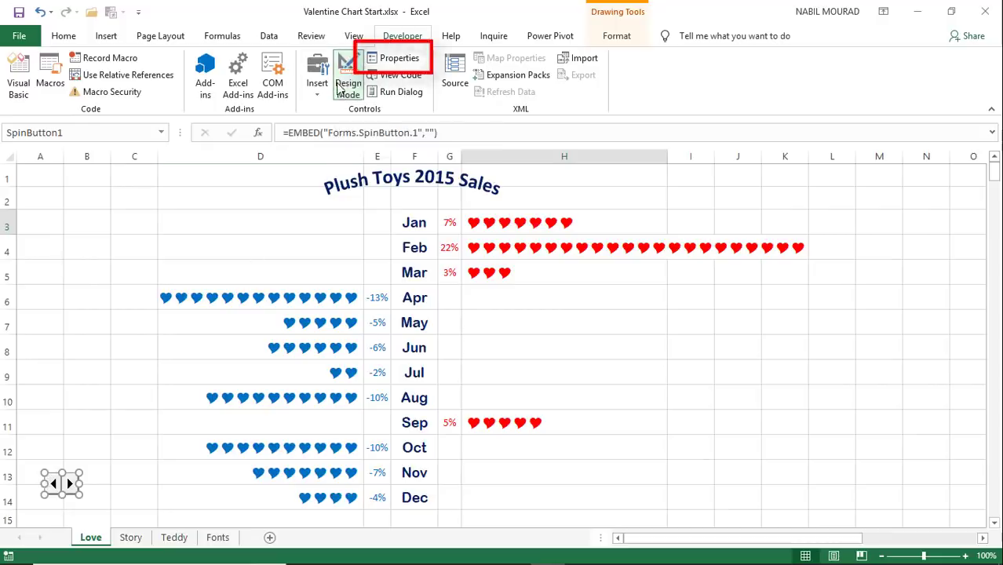
Step: In the spin button's Properties, set Max to 2018 and Min to 2014
click(402, 60)
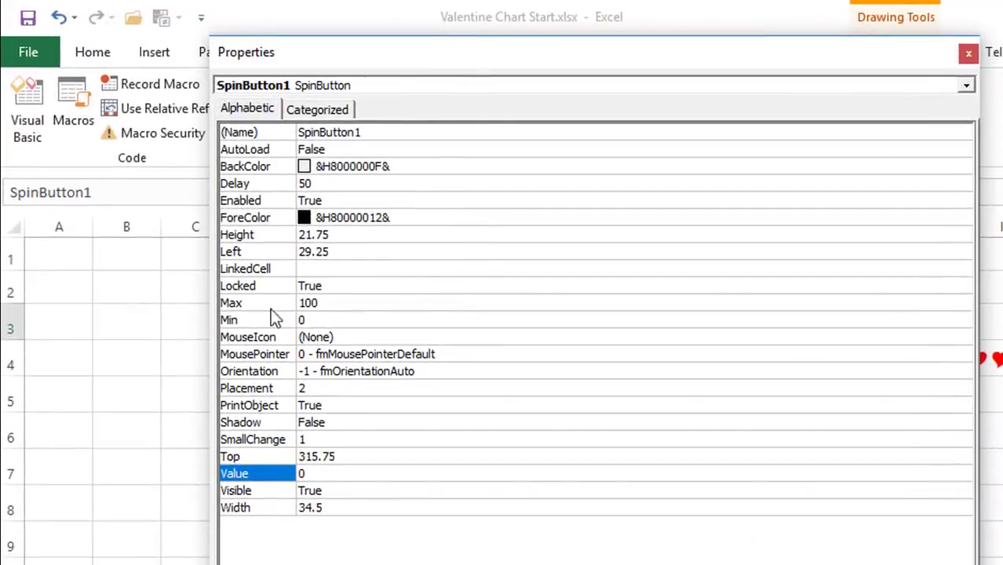
click(338, 302)
drag(340, 302, 297, 302)
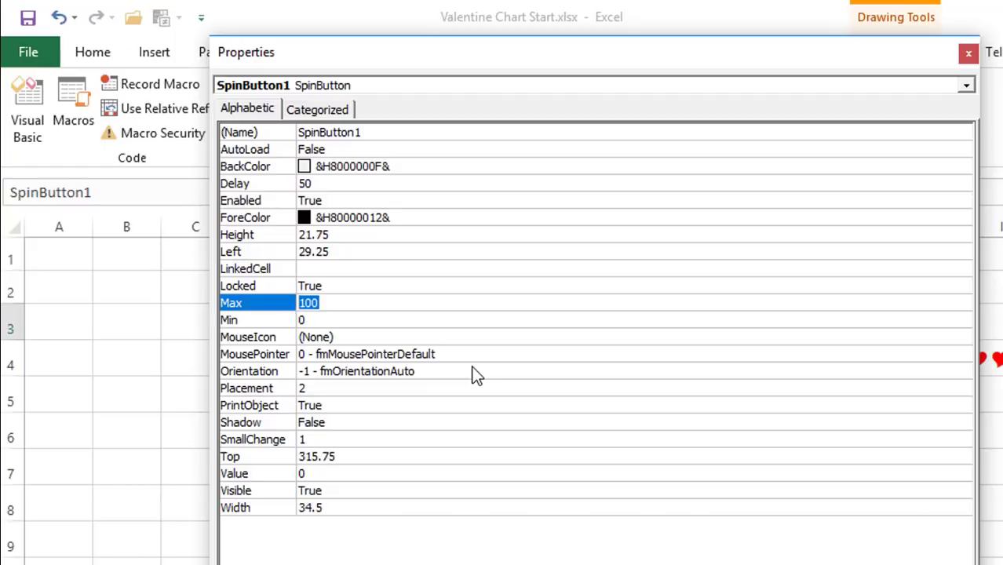
text(2018)
click(320, 317)
click(280, 313)
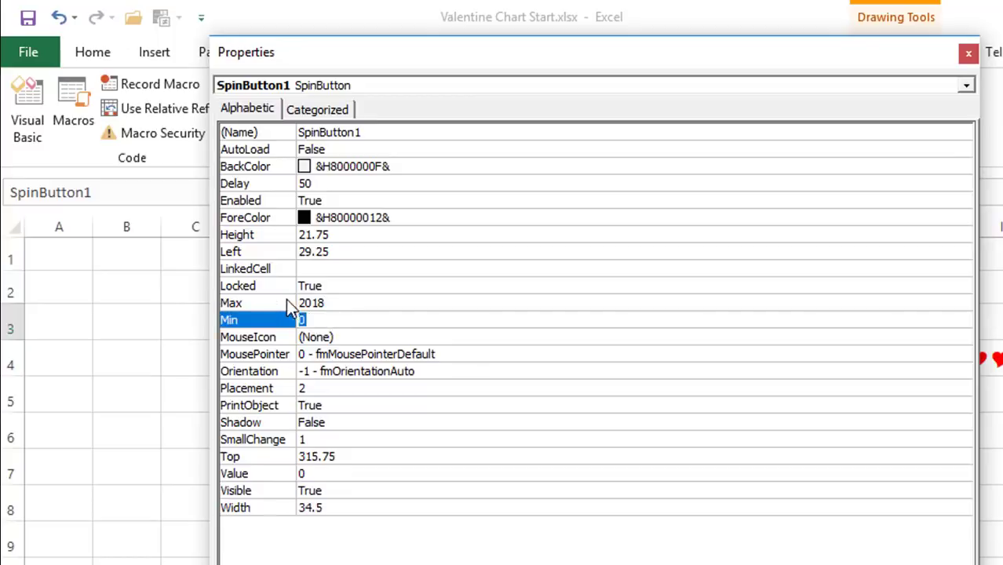
text(2014)
click(963, 168)
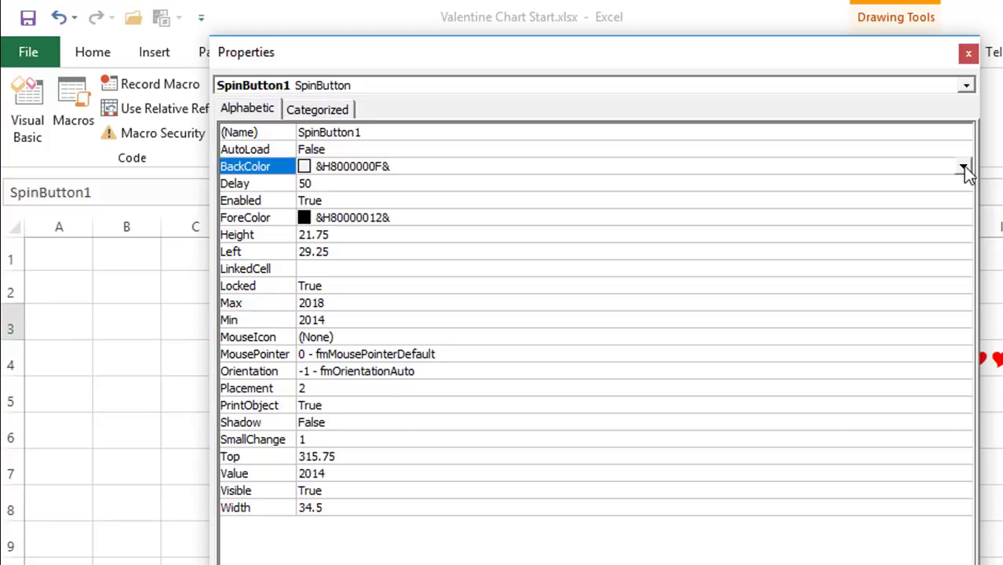
Step: Set the spin button's BackColor to red from the Palette colours
click(963, 166)
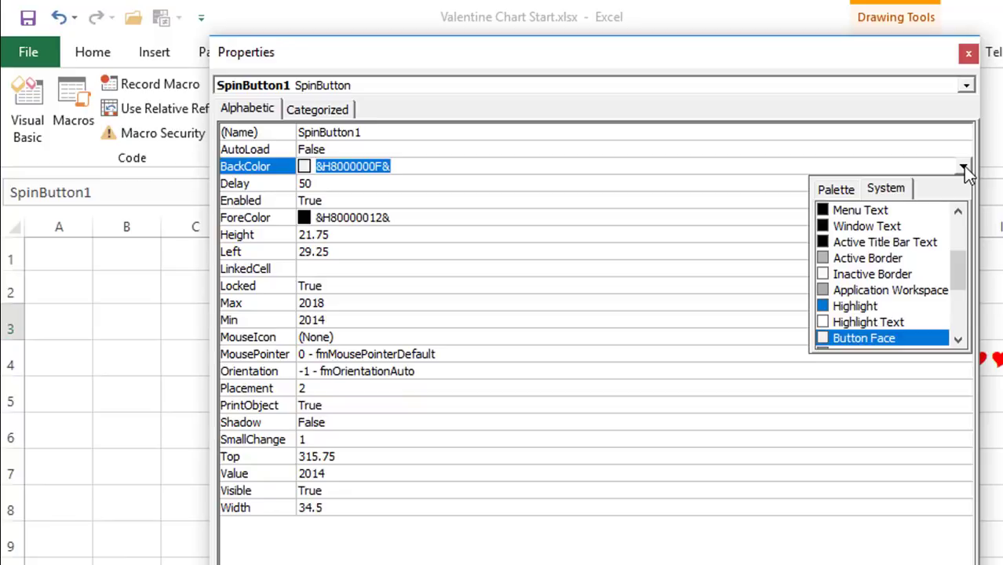
scroll(885, 250, up, 3)
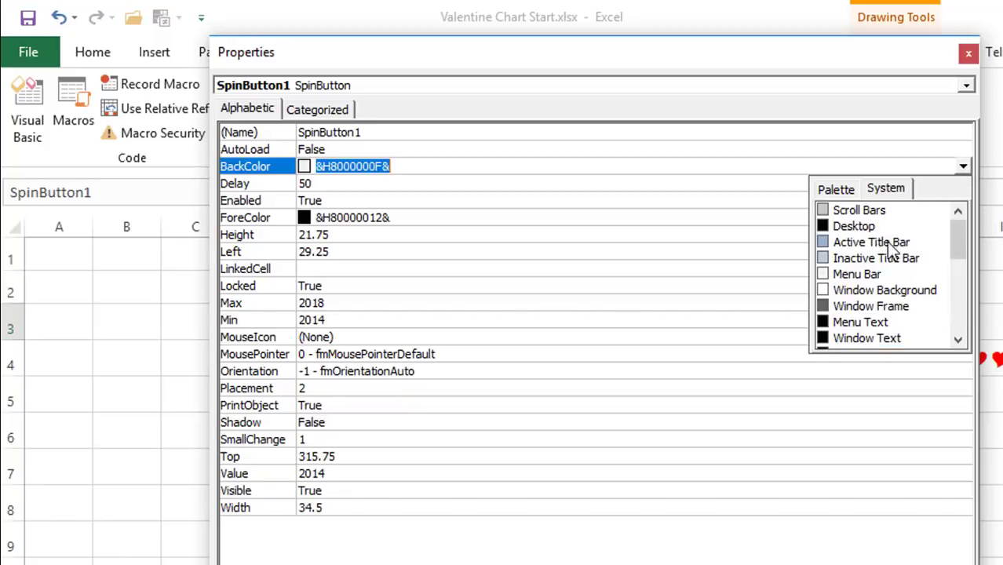
scroll(885, 243, down, 2)
scroll(891, 251, down, 2)
scroll(889, 249, up, 2)
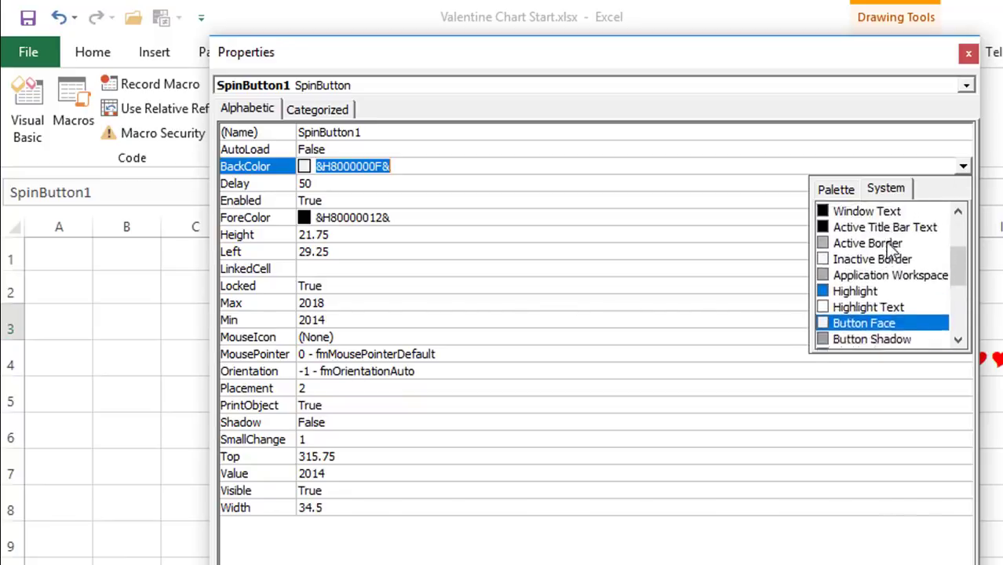
click(833, 190)
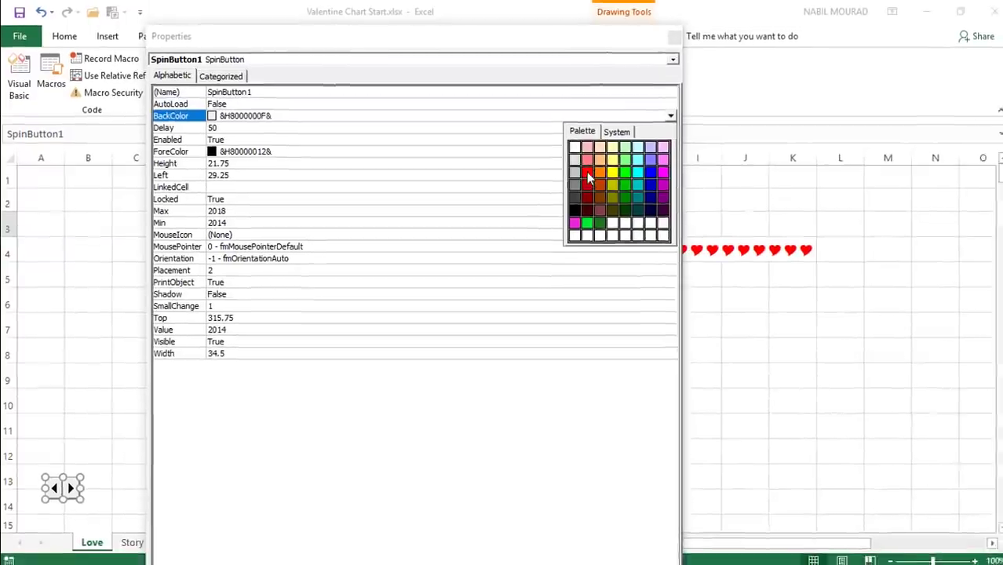
click(587, 173)
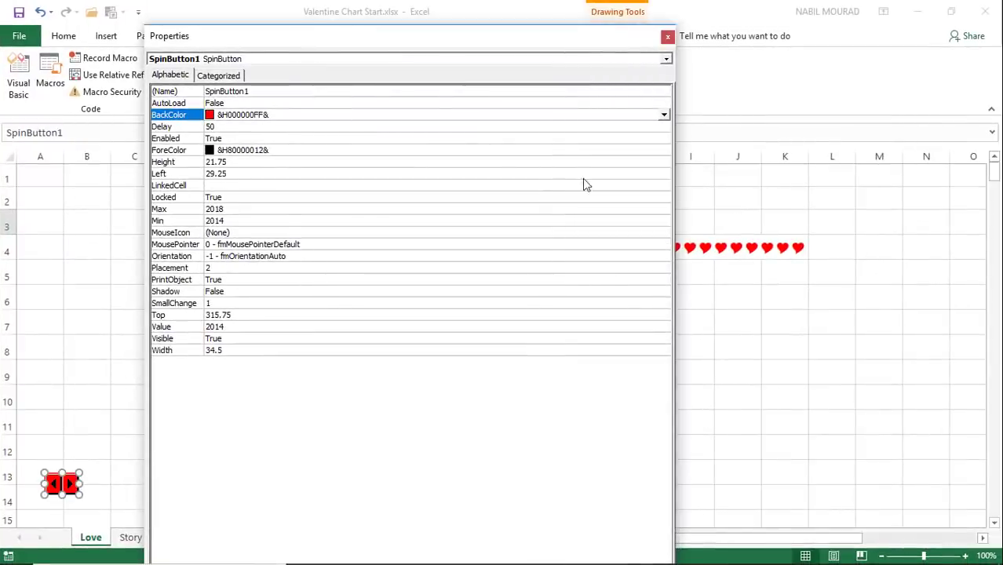
click(667, 35)
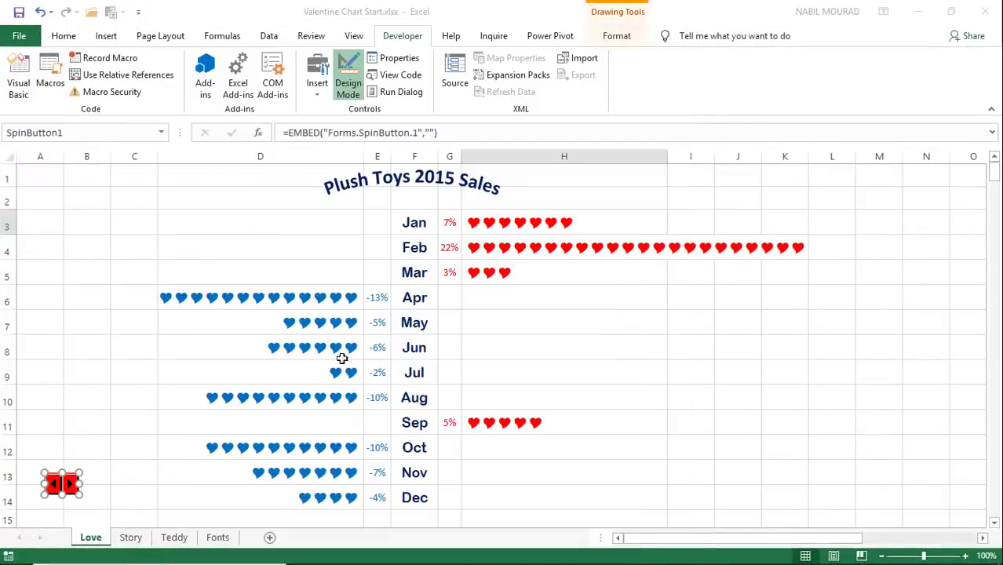
click(125, 475)
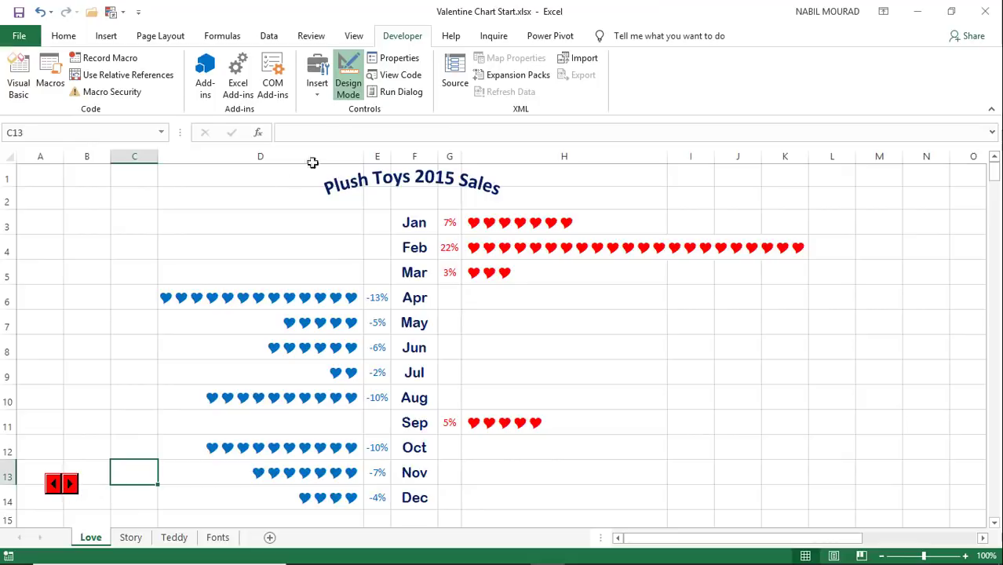
click(350, 75)
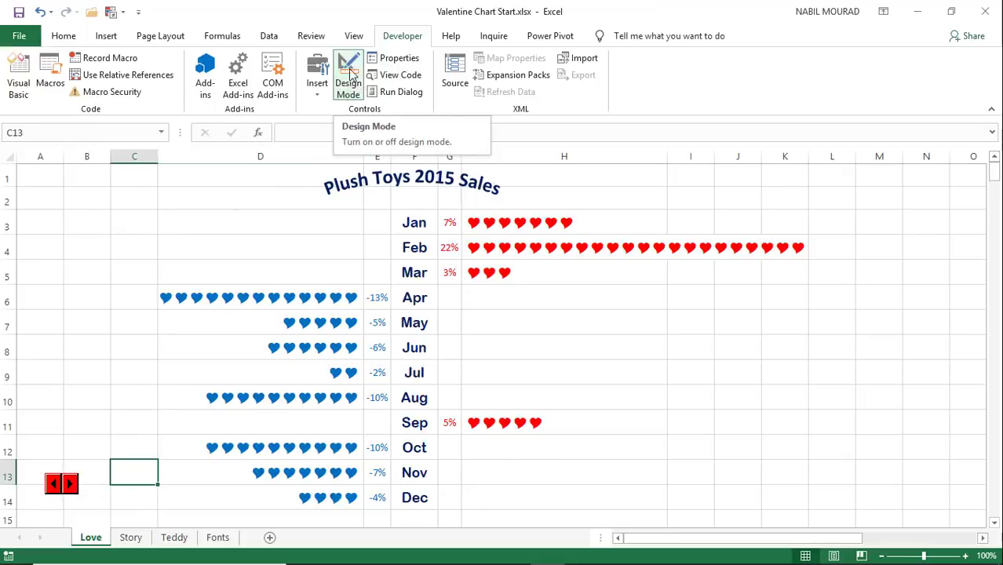
click(350, 75)
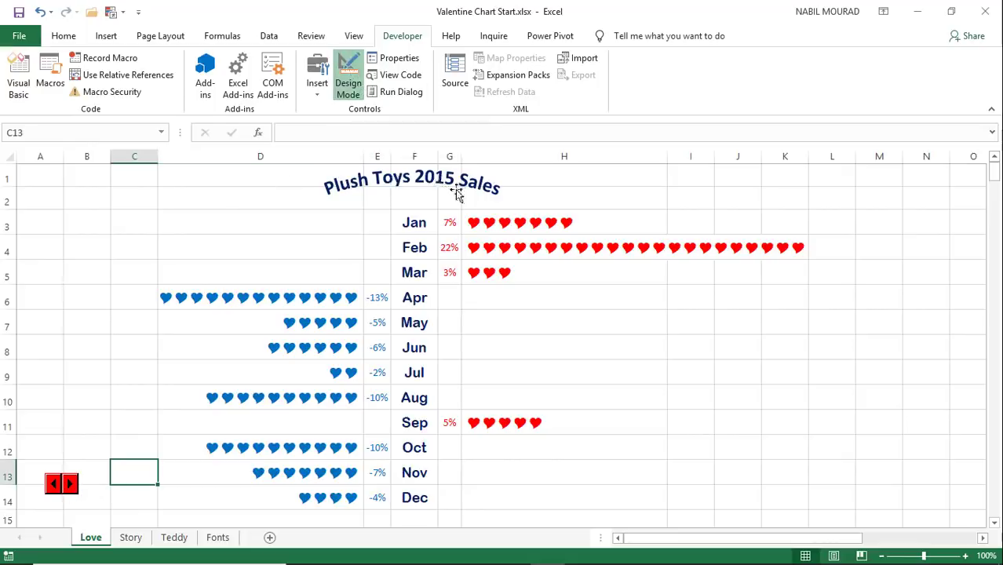
click(350, 83)
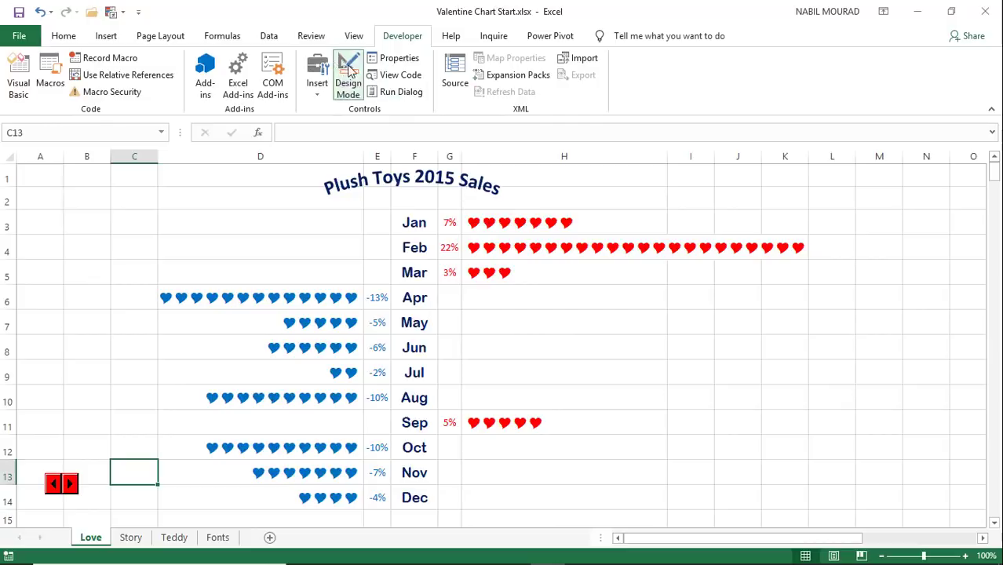
click(70, 484)
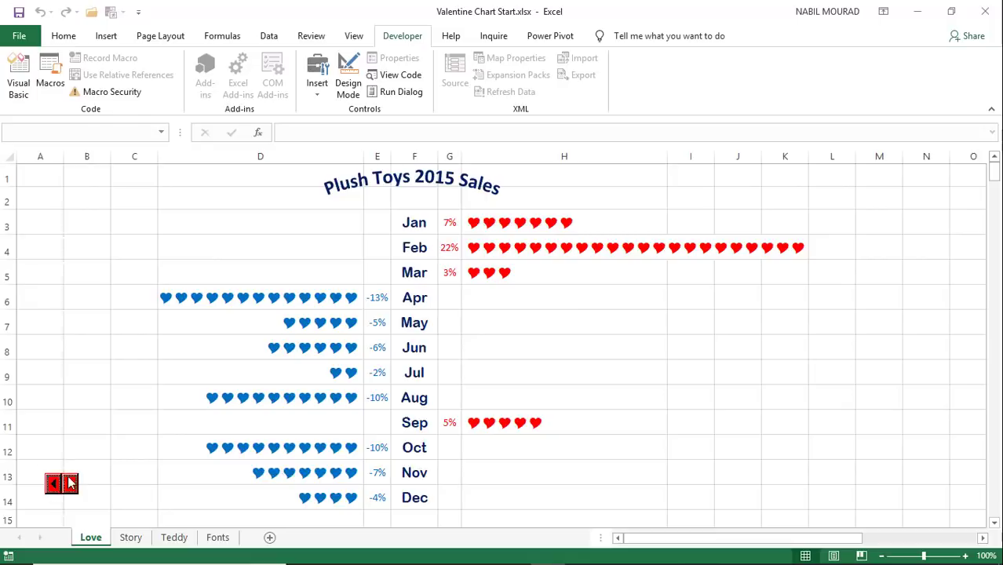
click(131, 537)
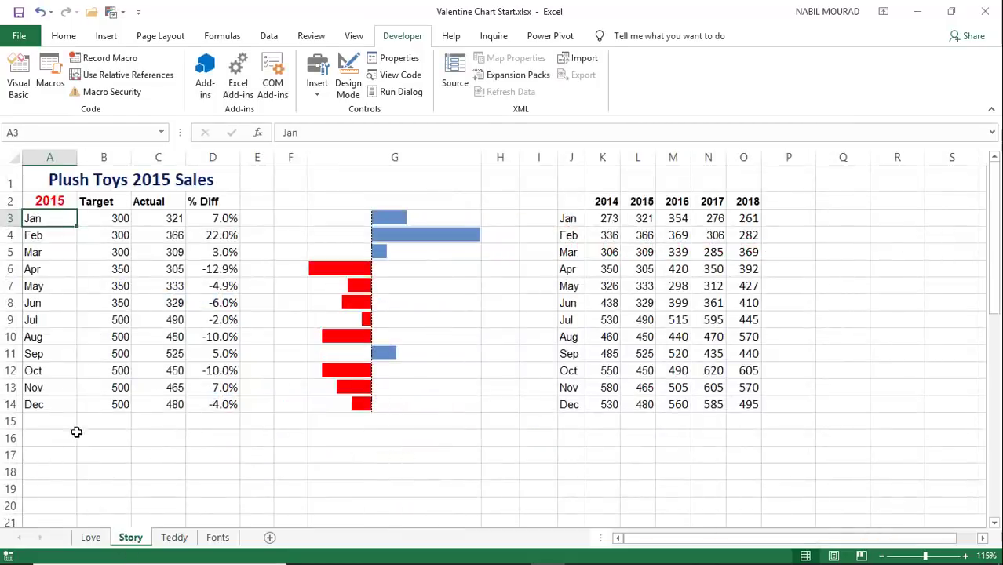
click(90, 538)
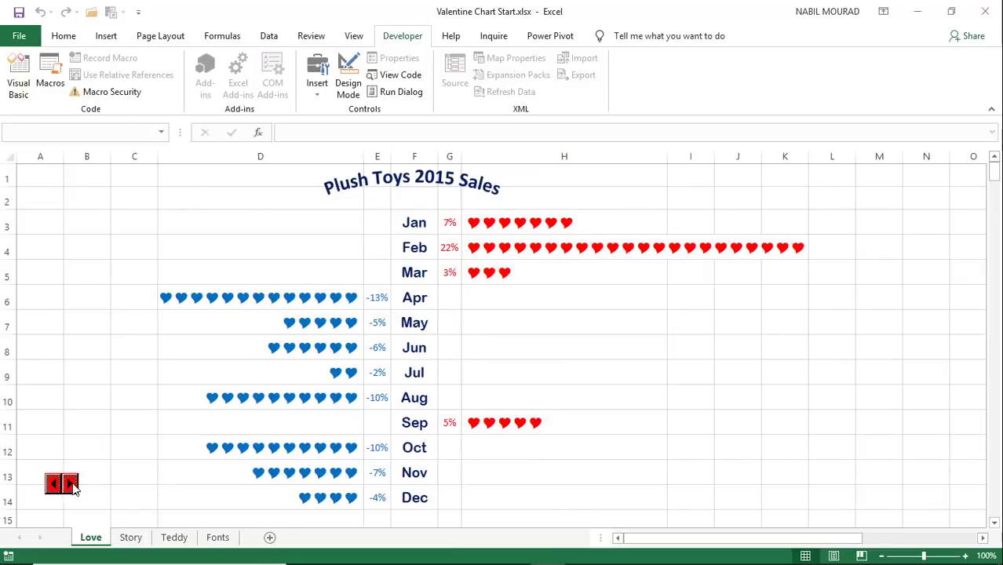
click(131, 538)
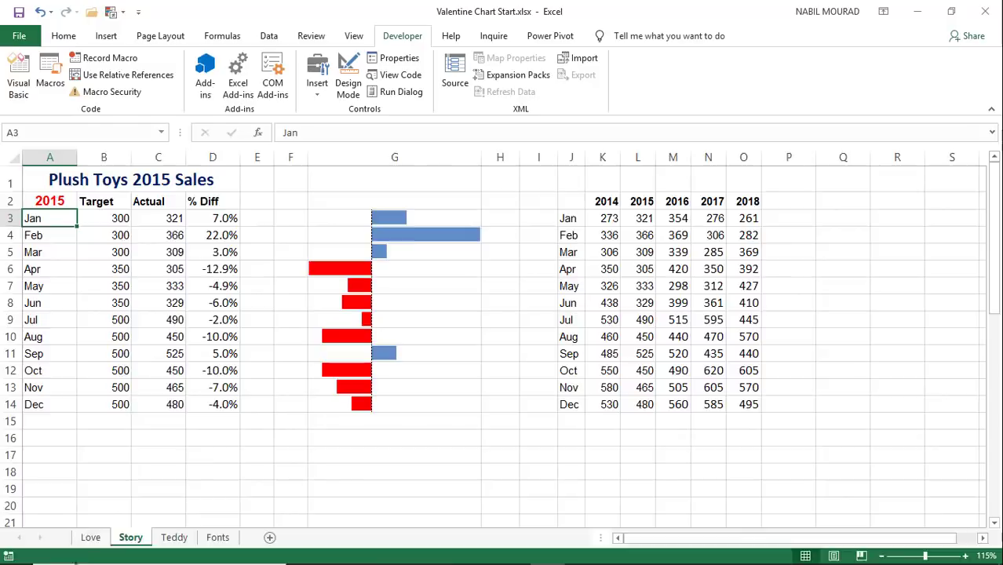
key(ctrl+Page_Up)
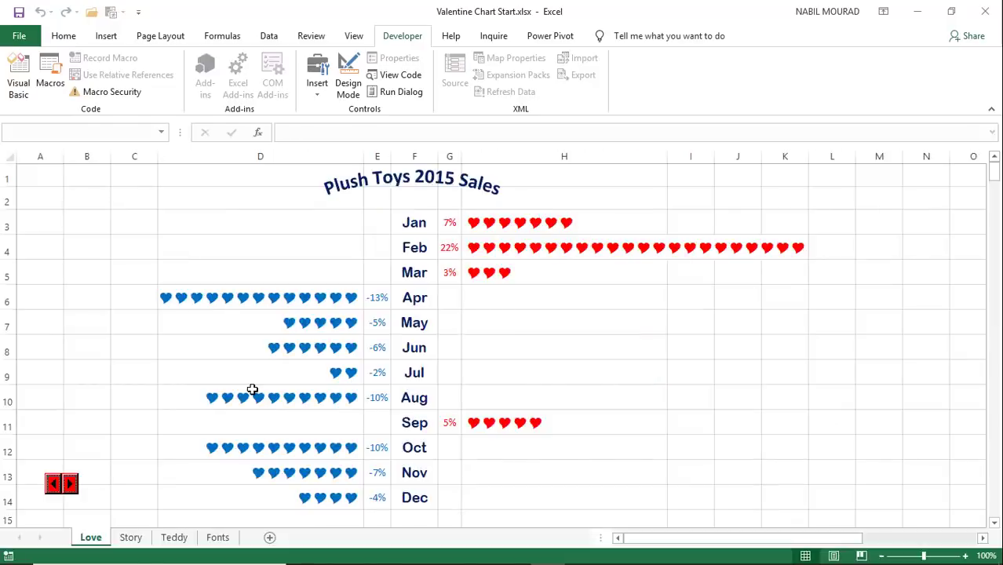
click(350, 72)
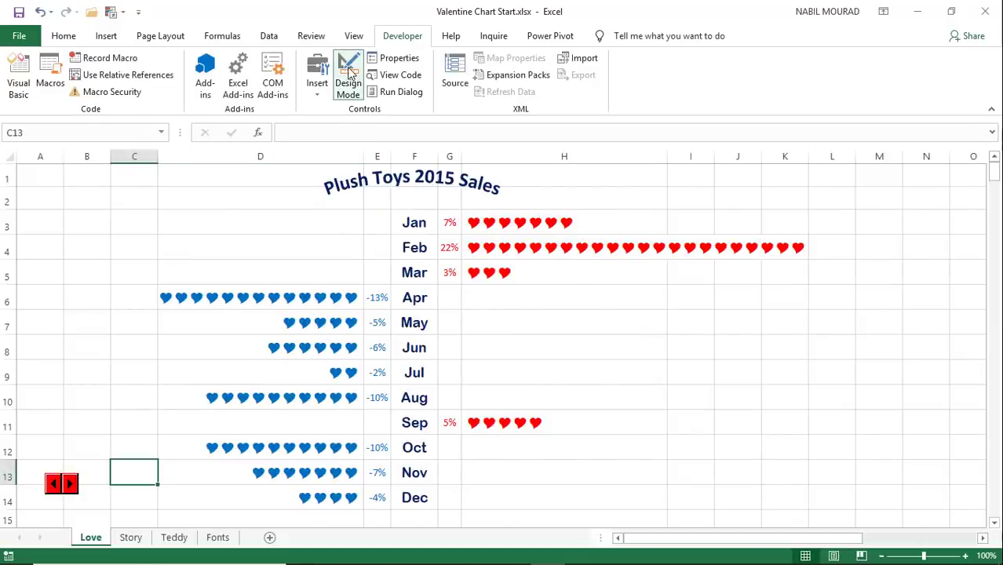
click(350, 72)
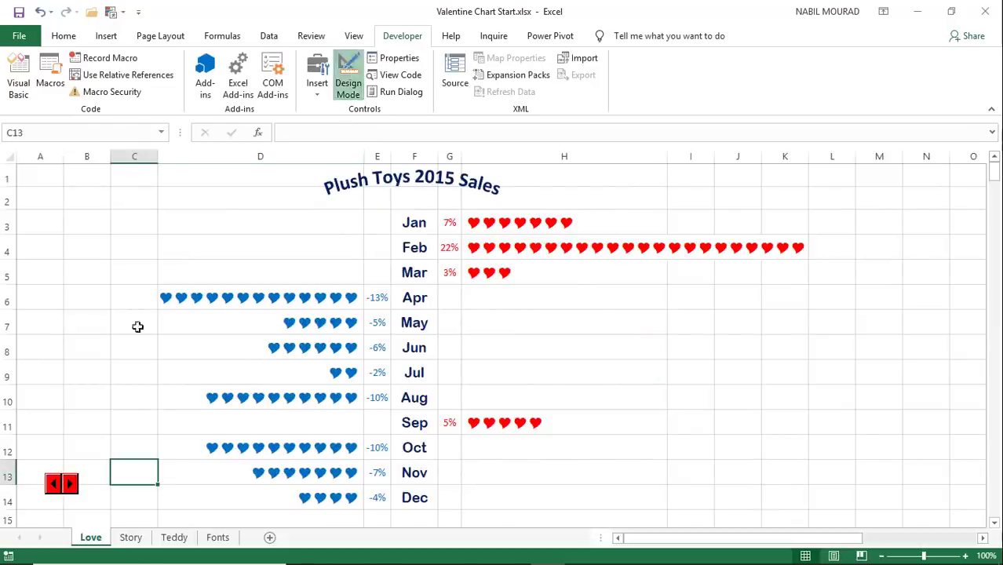
click(71, 483)
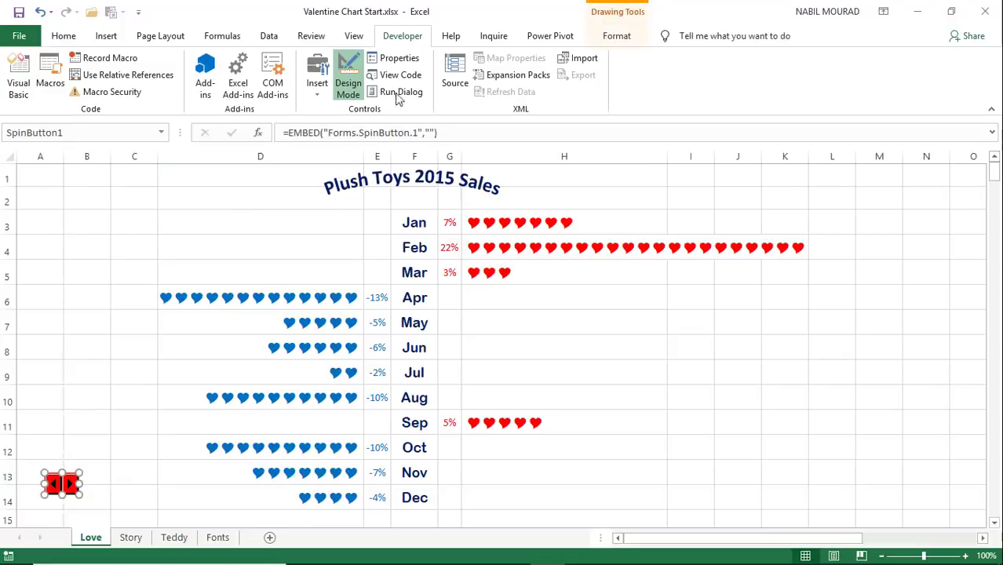
Step: Open SpinButton1's Change event procedure in the VBA editor
right_click(71, 481)
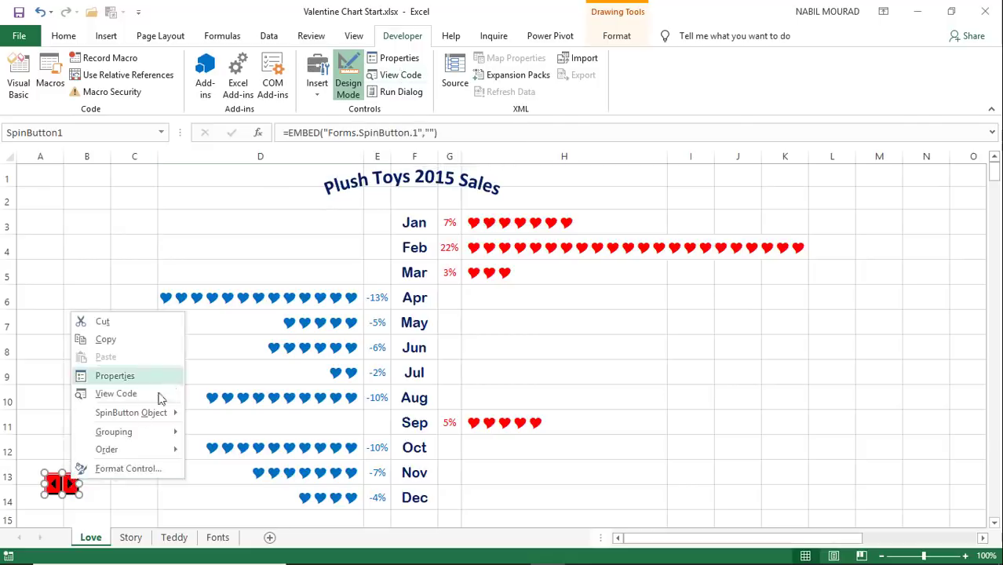
key(Escape)
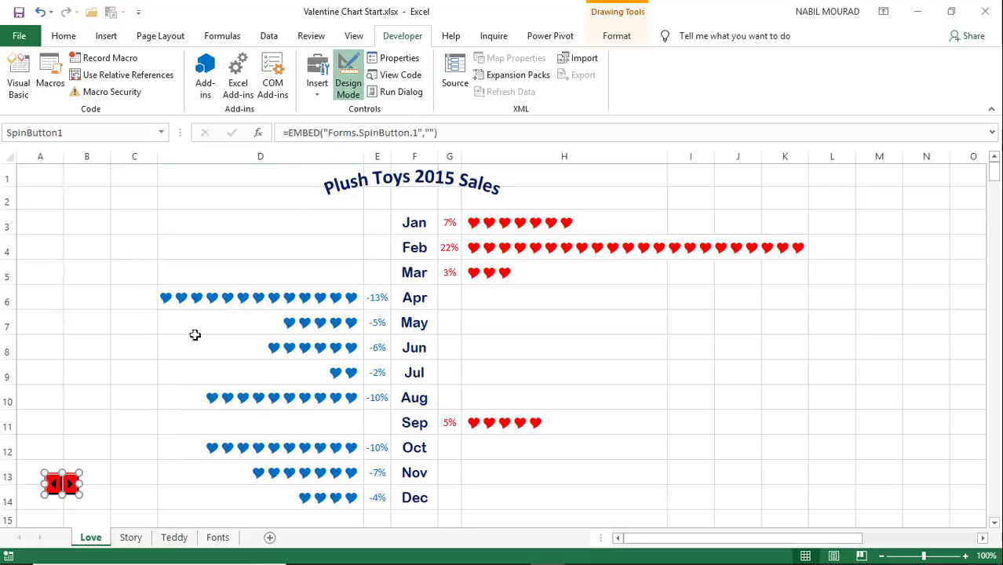
double_click(71, 481)
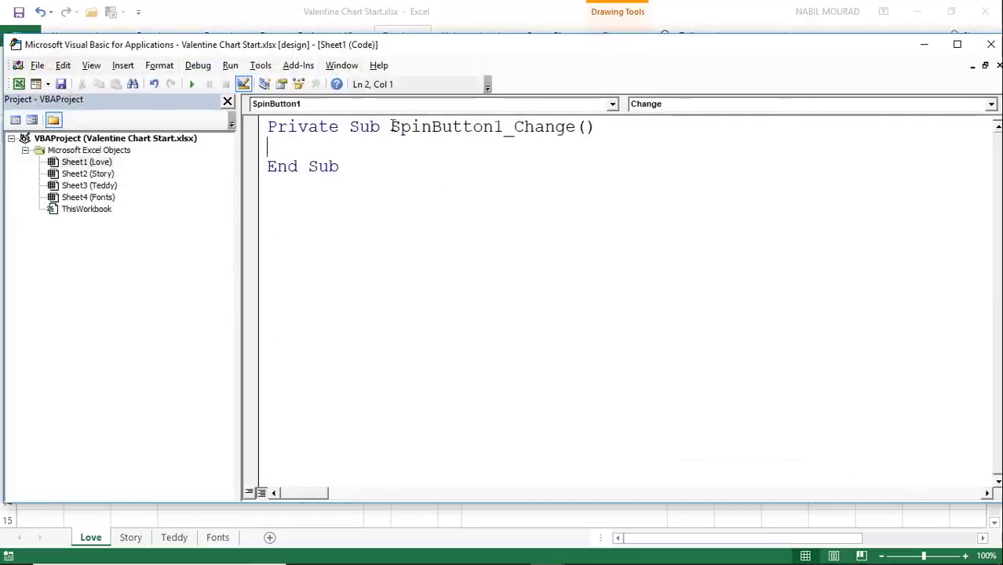
drag(391, 127, 503, 127)
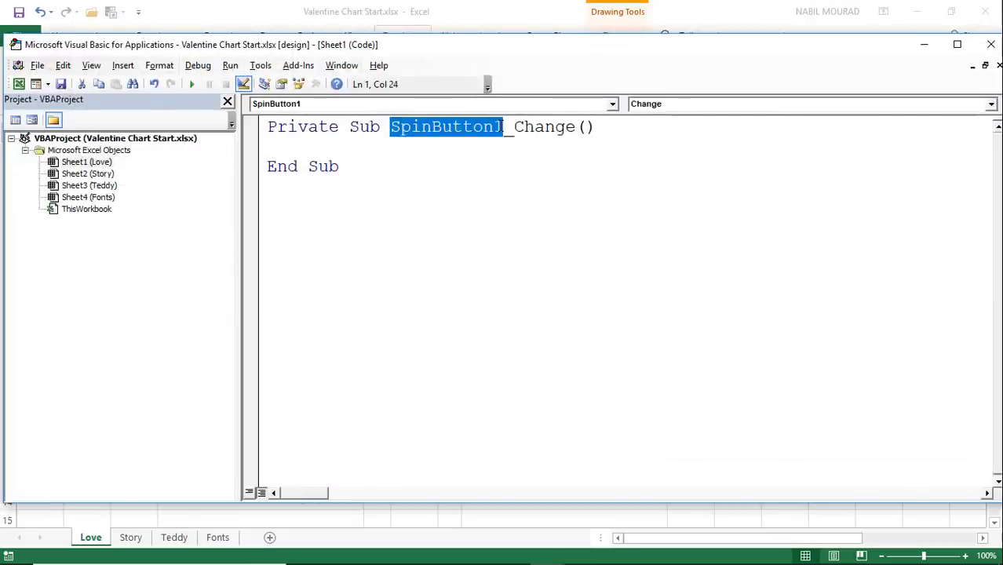
click(282, 146)
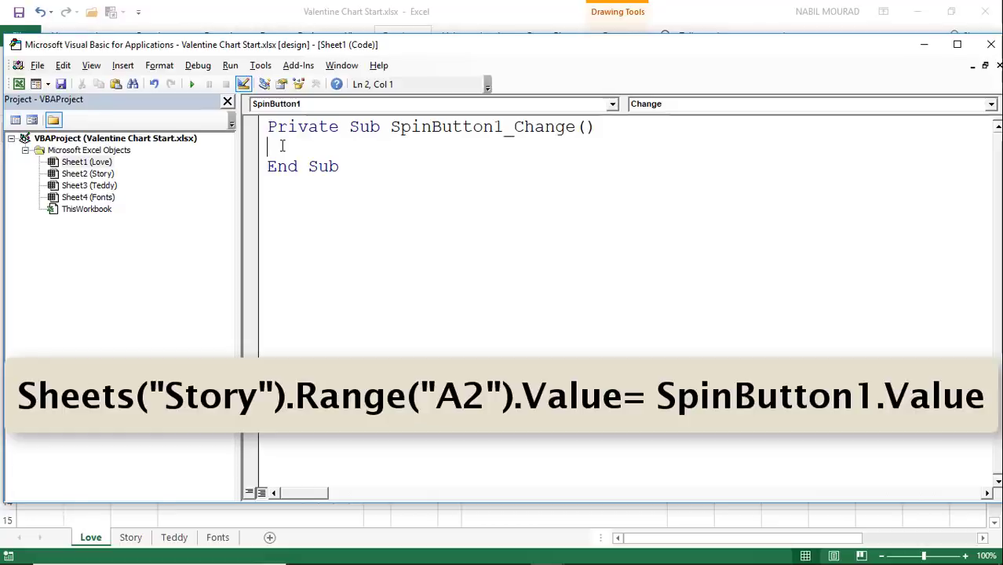
Step: Write Sheets("Story").Range("A2").Value = SpinButton1.Value inside the Change sub
text(Sheets(")
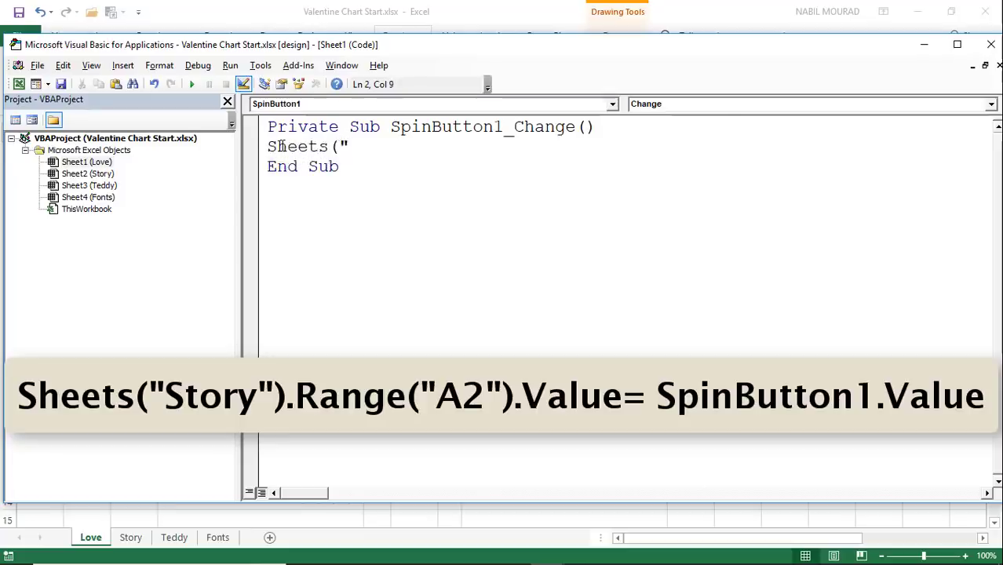
text(Story")
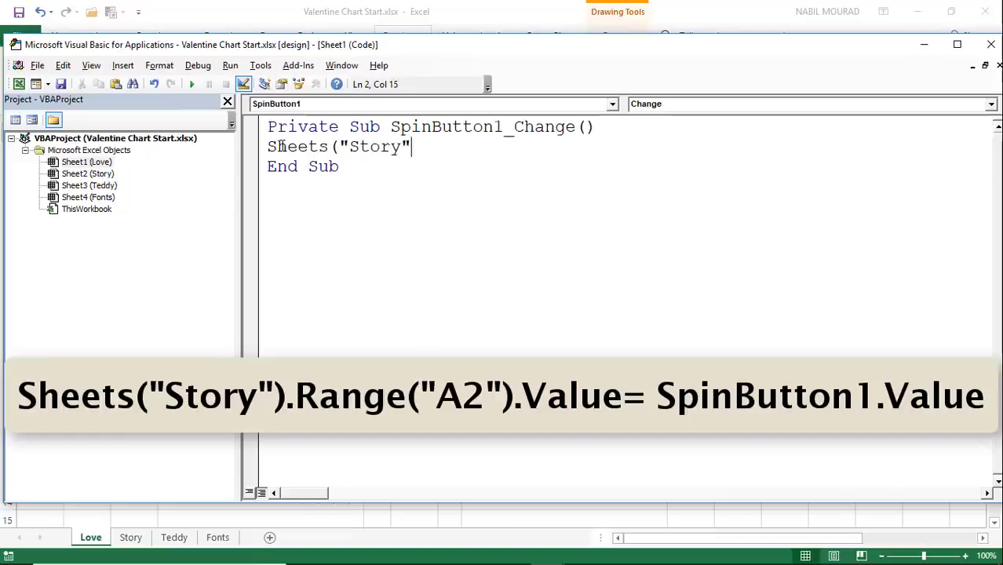
text())
text(.Range)
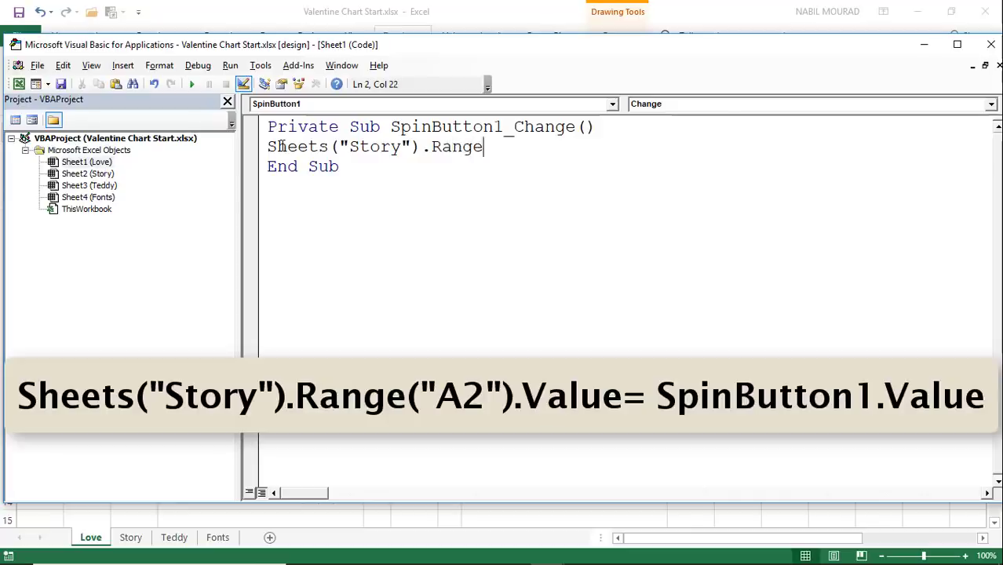
text(("A2"0)
key(BackSpace)
text())
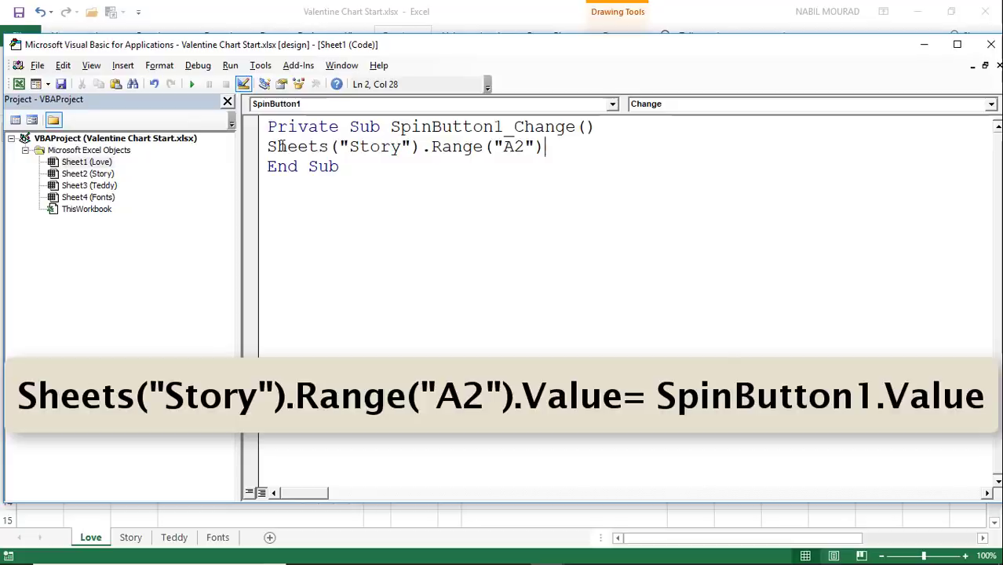
text(.value)
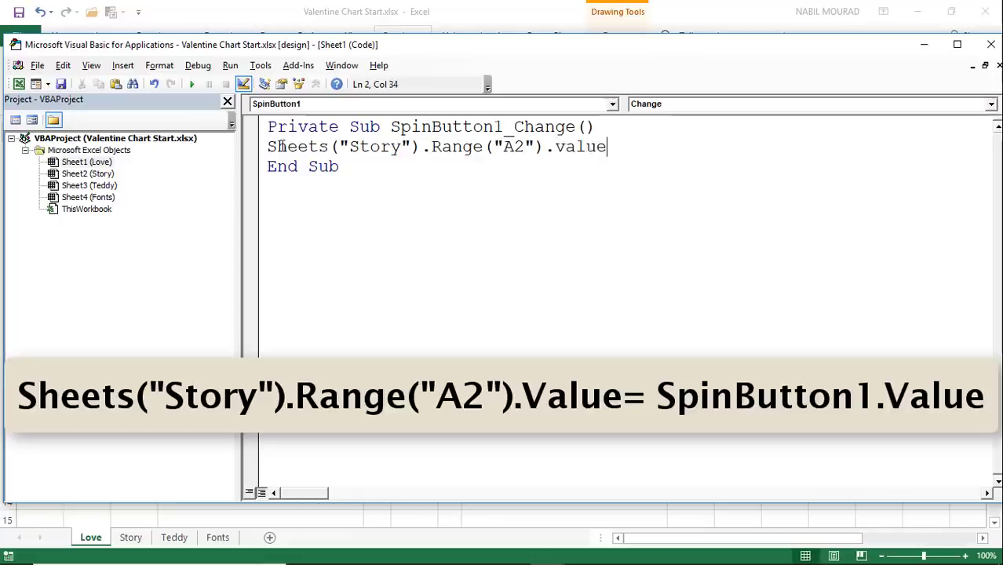
text(=SpinButton1)
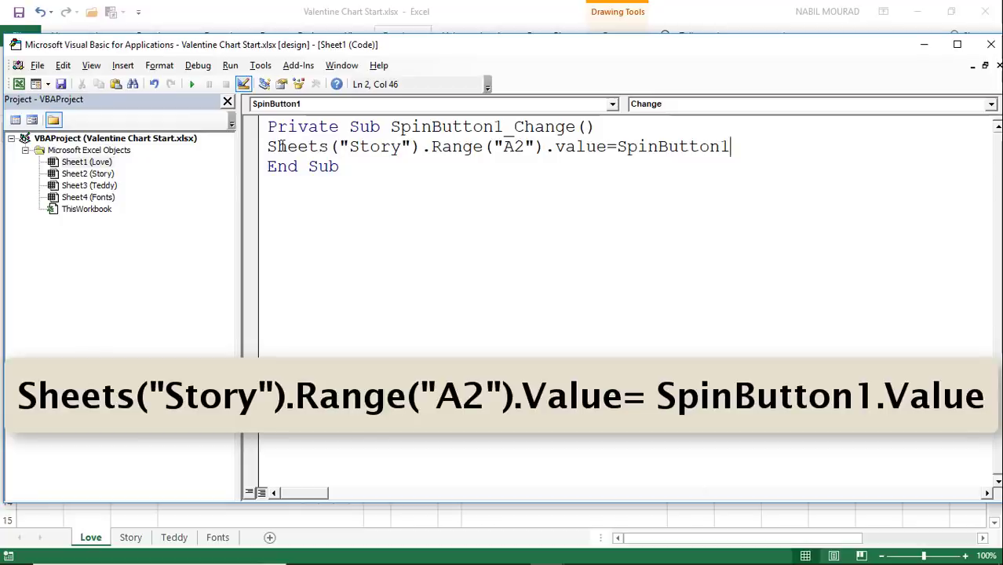
text(.value)
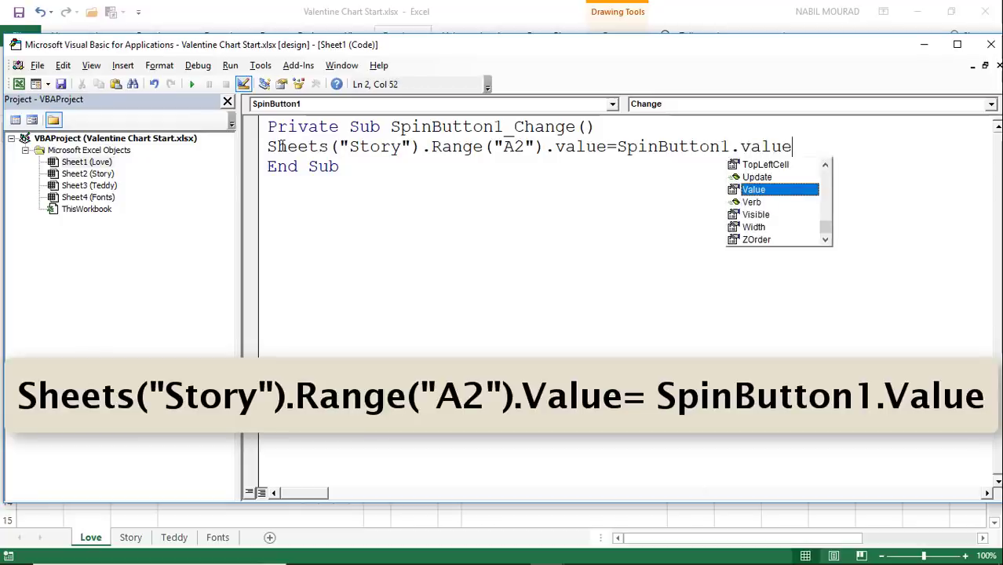
key(Tab)
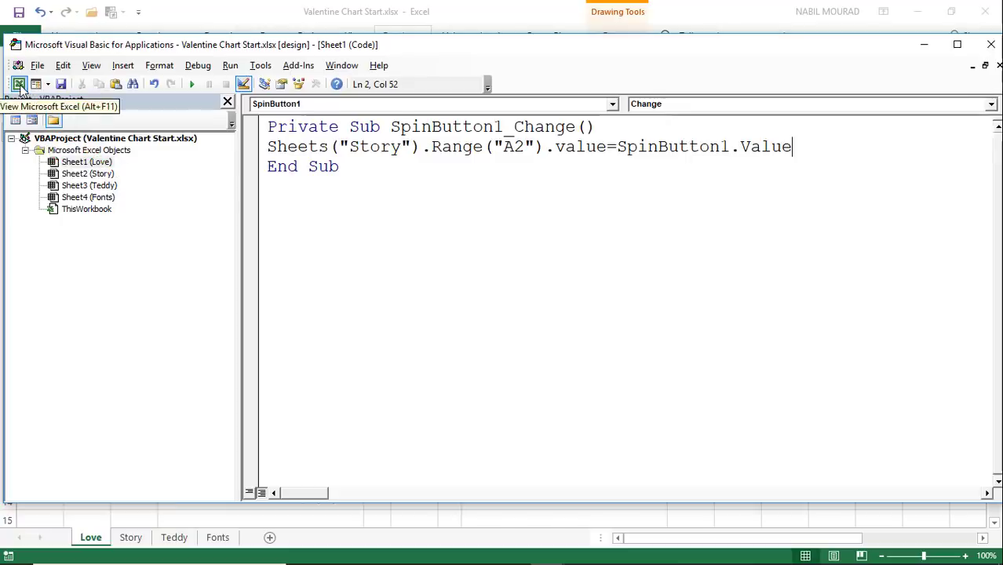
Step: Back in Excel, turn off Design Mode and step the chart forward to 2018 sales
click(19, 84)
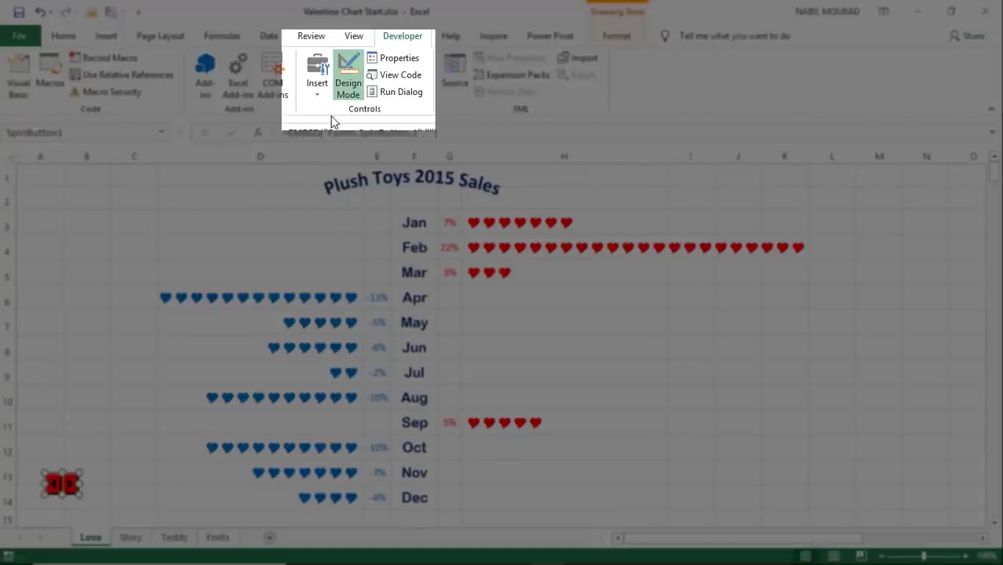
click(349, 75)
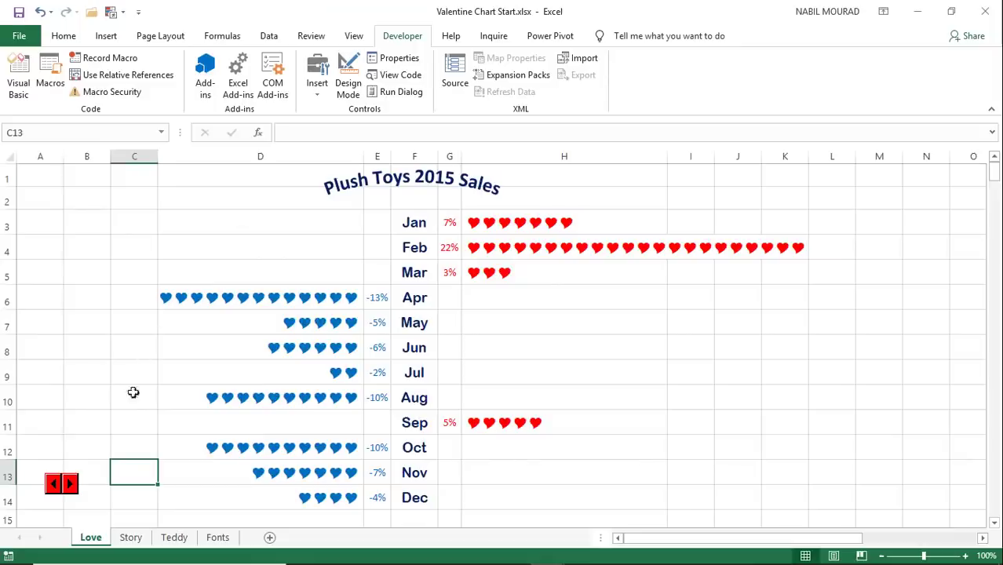
click(70, 484)
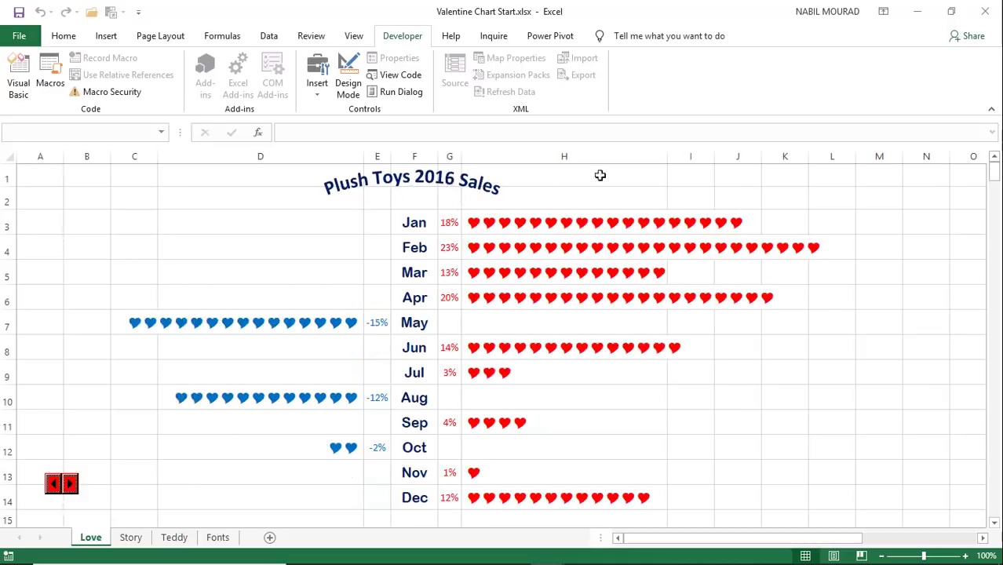
click(70, 484)
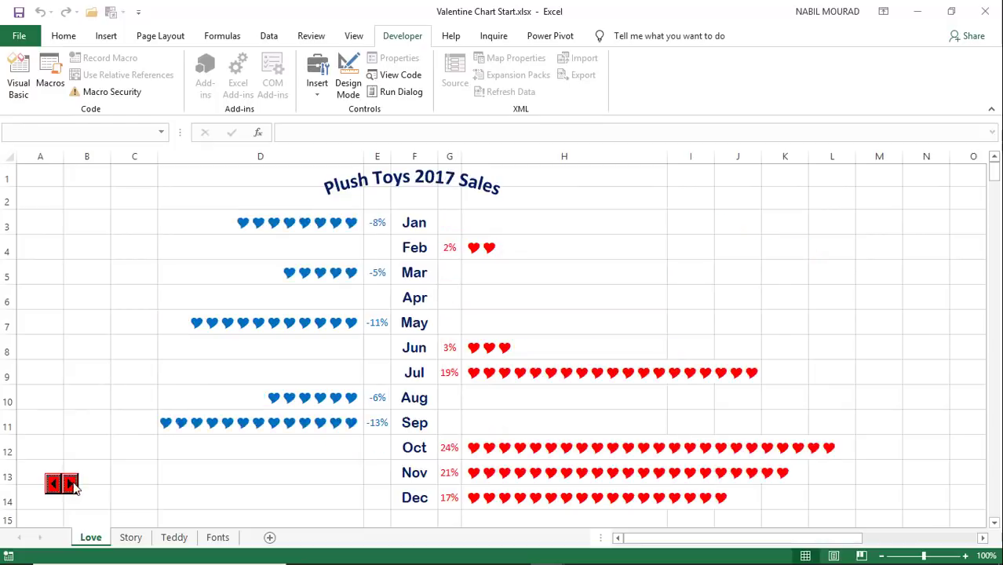
click(70, 484)
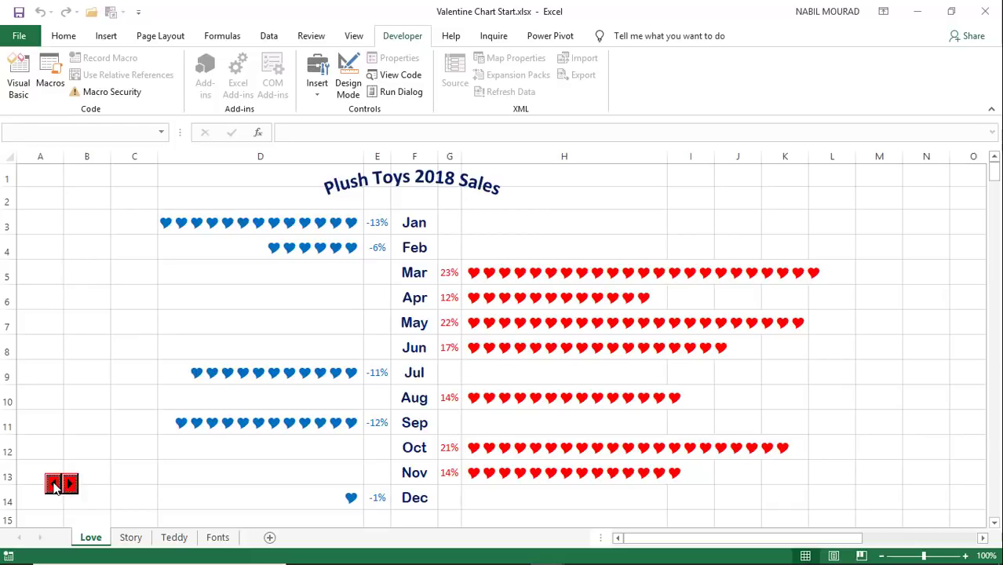
Step: Step the heart chart back down to 2014 sales
click(53, 484)
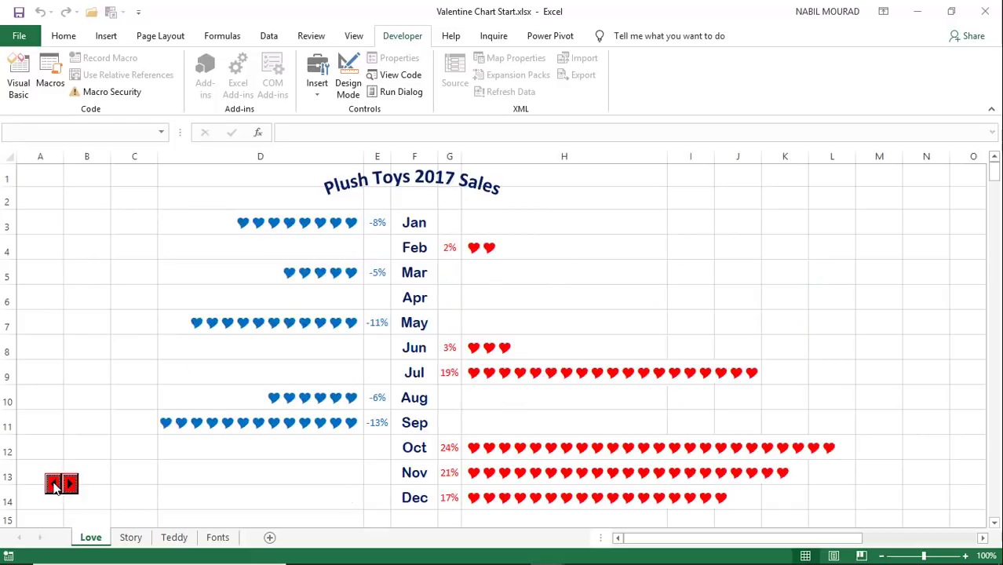
click(53, 484)
click(53, 484)
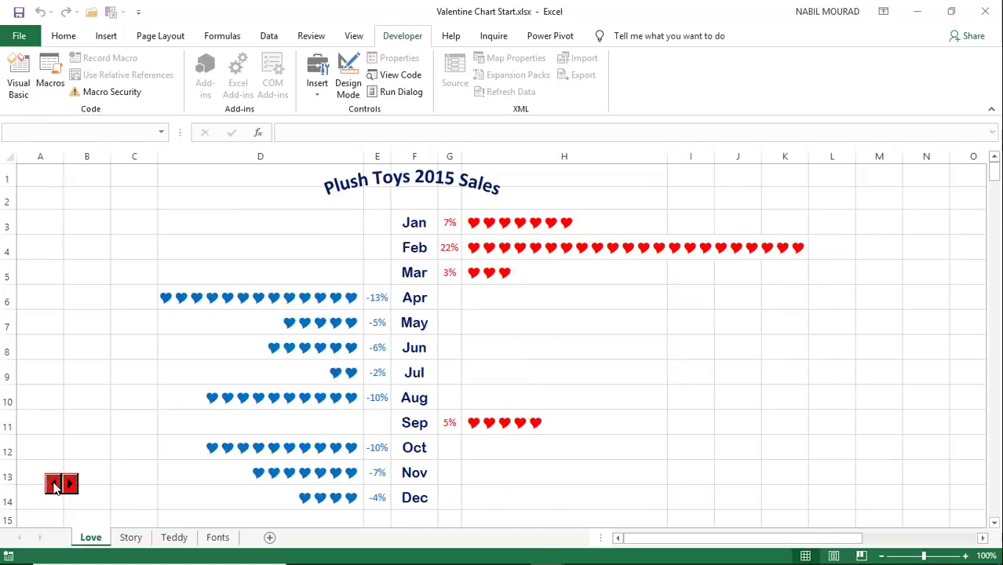
click(53, 484)
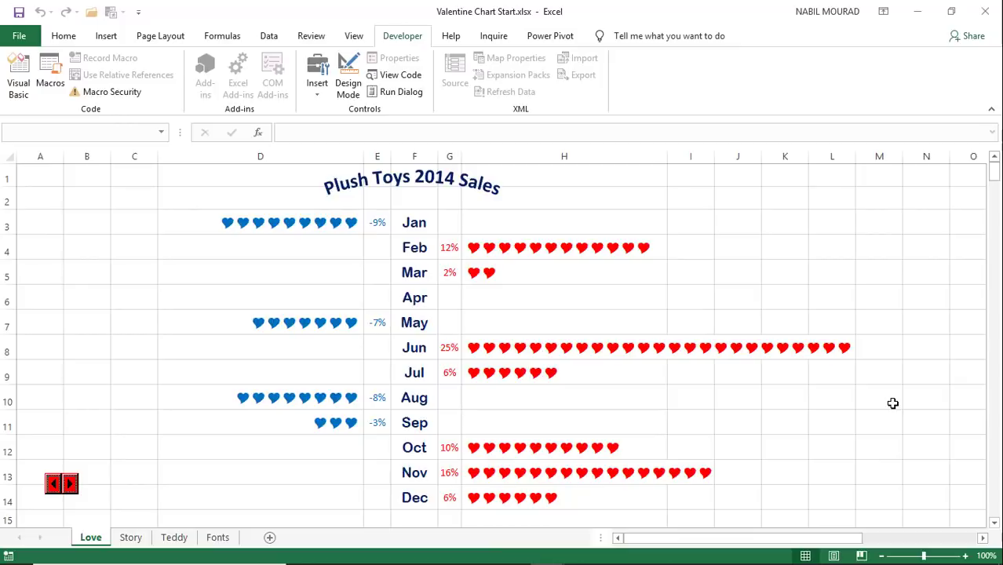
Step: Go to the Teddy sheet and select the blue bear picture
click(174, 538)
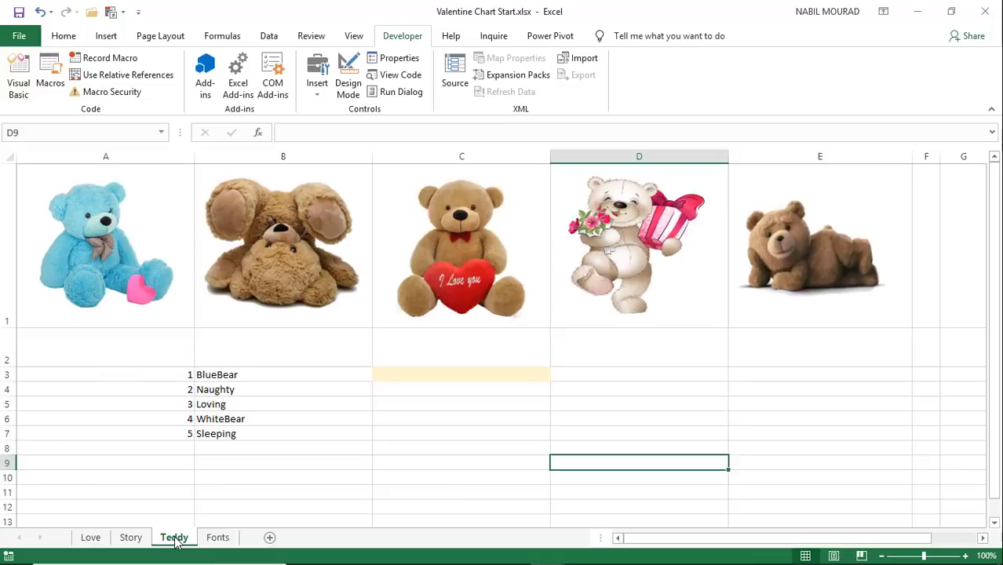
click(120, 249)
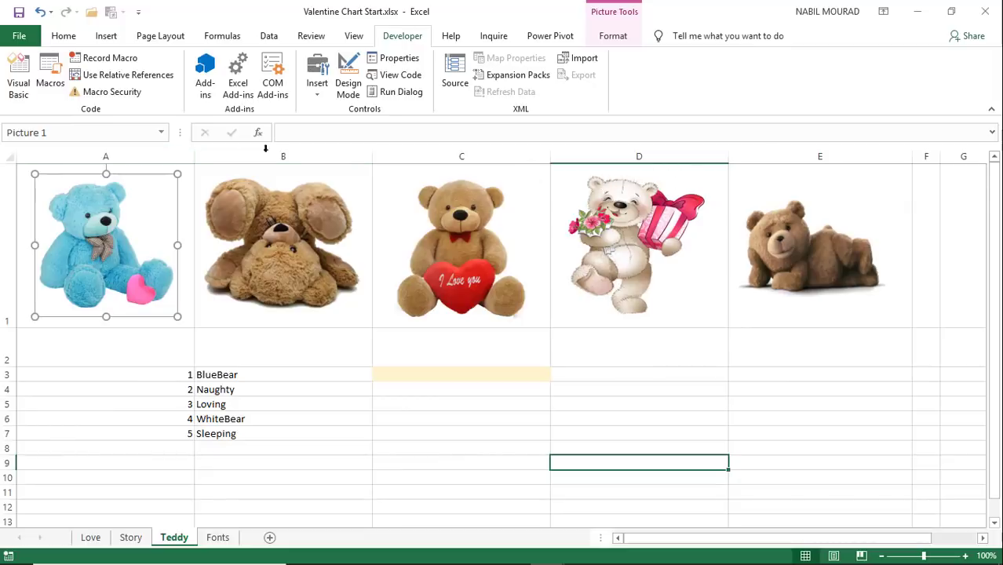
Step: Check the bear pictures' current names against the numbered name list A3:B7
click(191, 205)
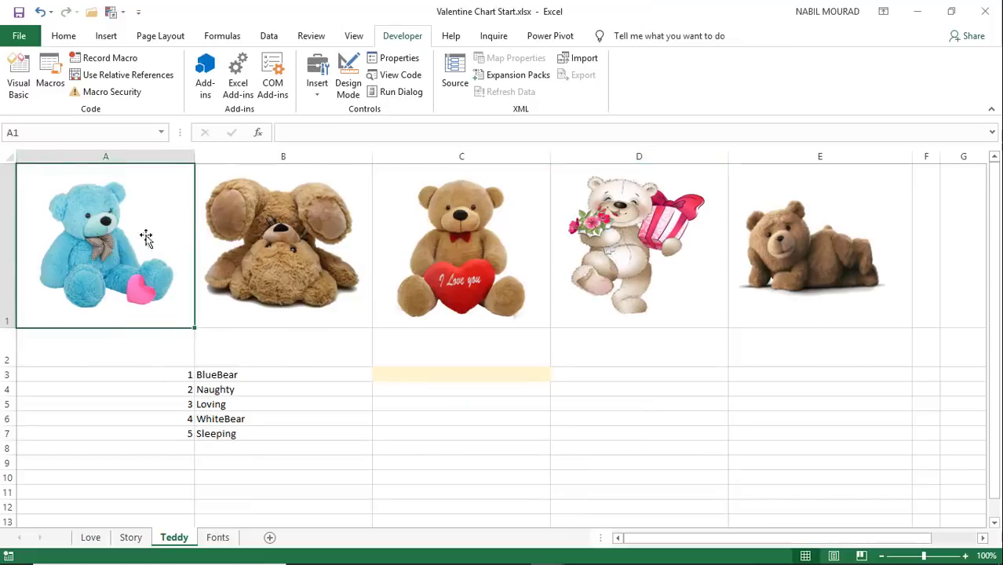
click(101, 234)
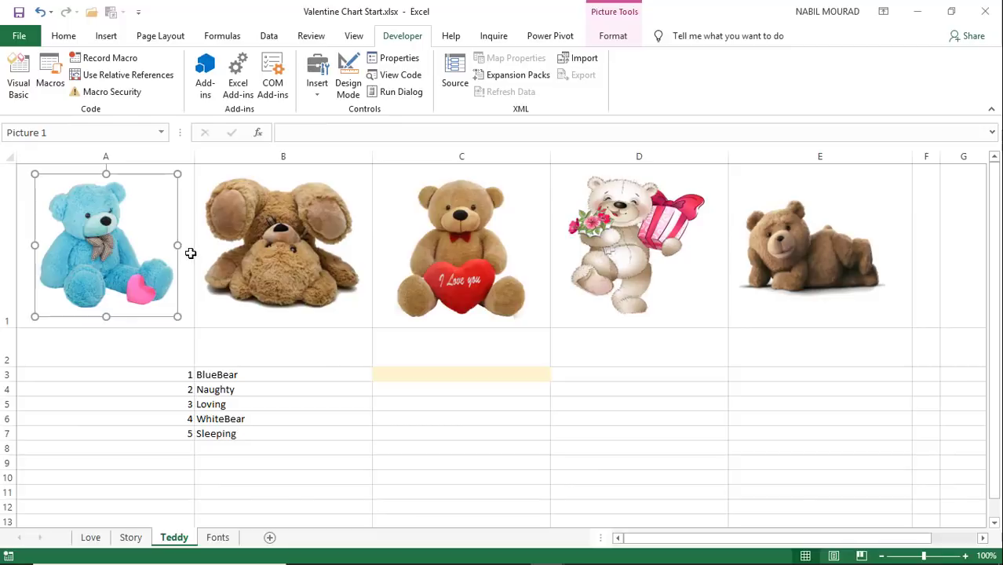
click(237, 324)
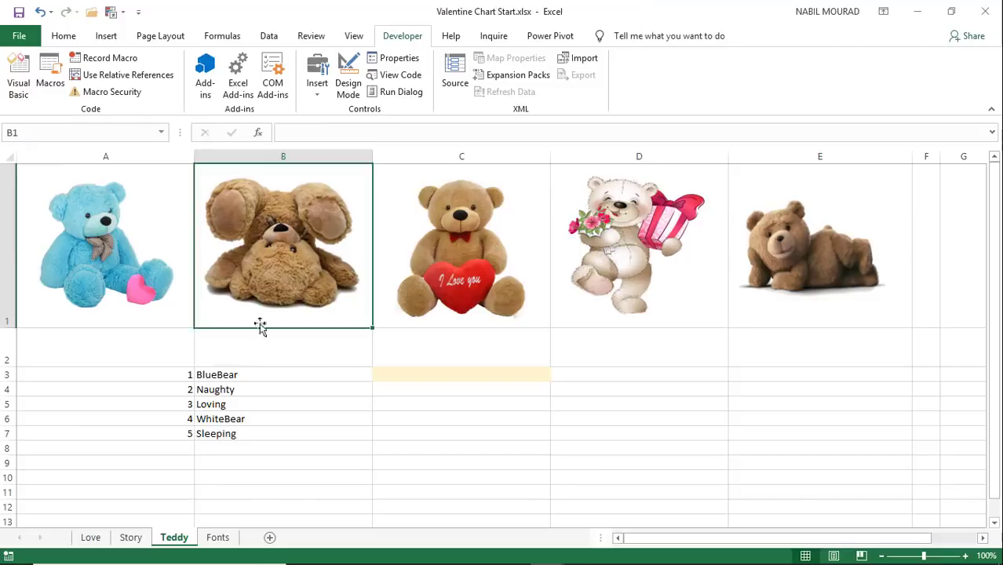
click(277, 262)
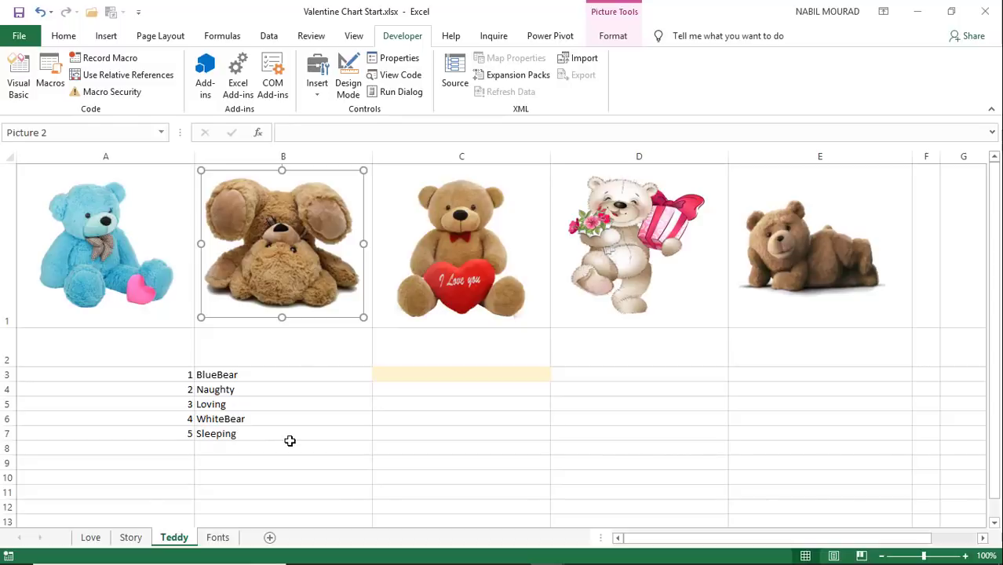
click(106, 259)
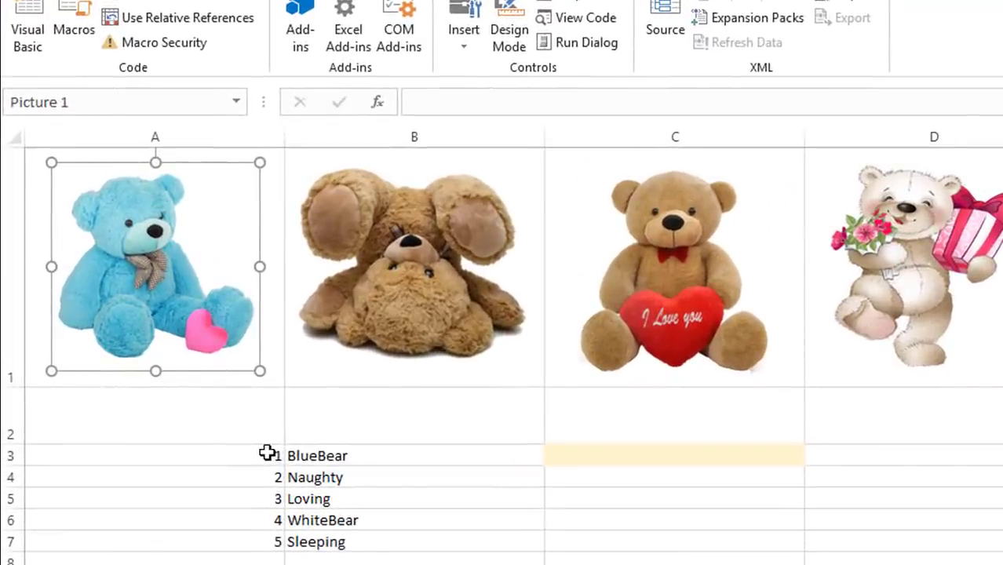
drag(265, 451, 343, 541)
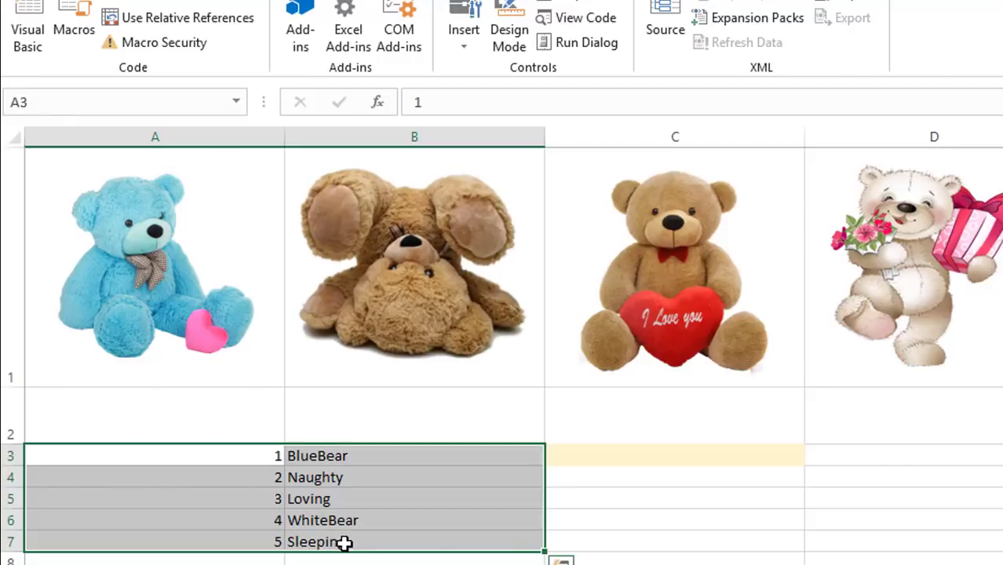
Step: Rename the blue bear picture BlueBear and the tan bear picture Naughty via the Name Box
click(157, 265)
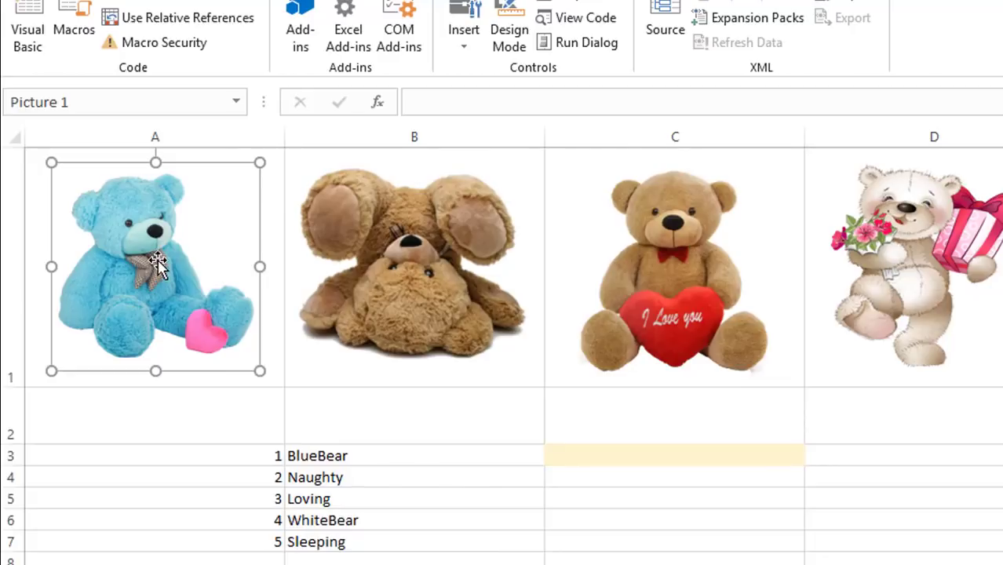
click(94, 102)
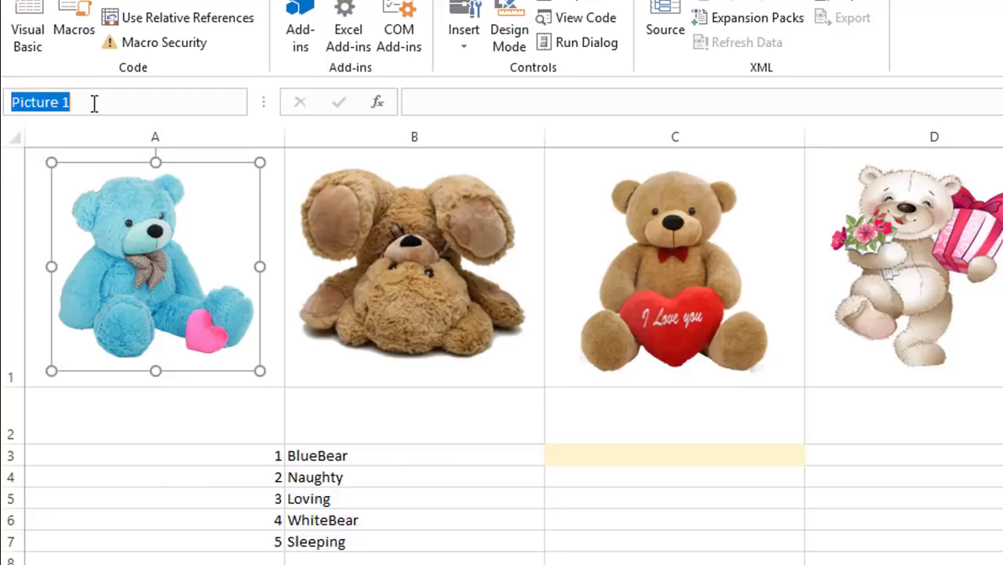
text(Blu)
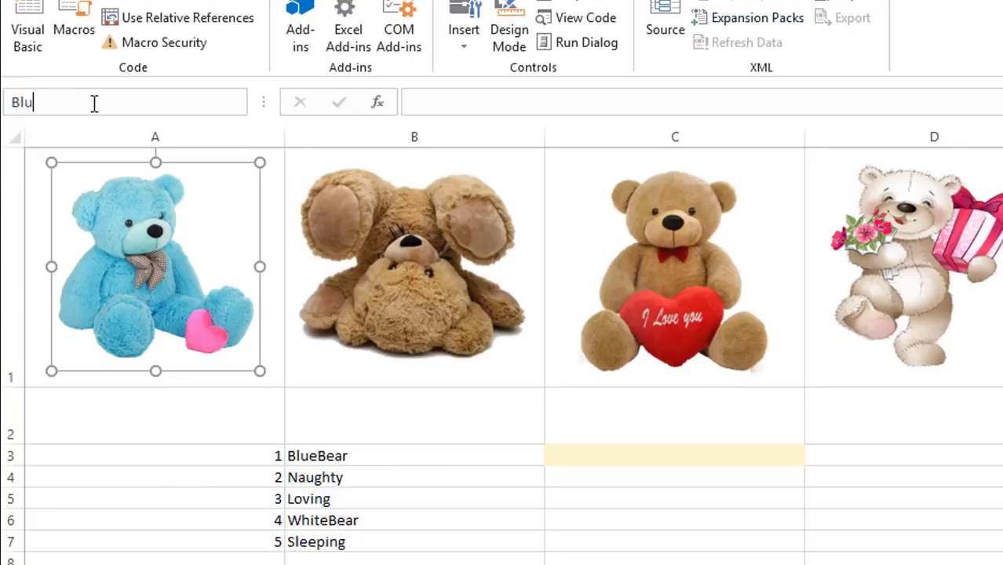
text(eBear)
key(Return)
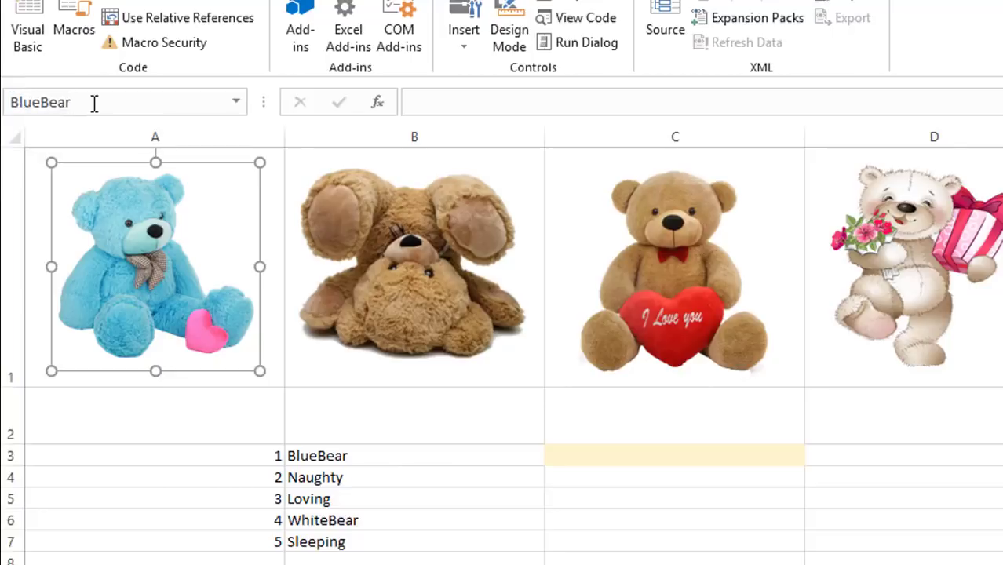
click(401, 260)
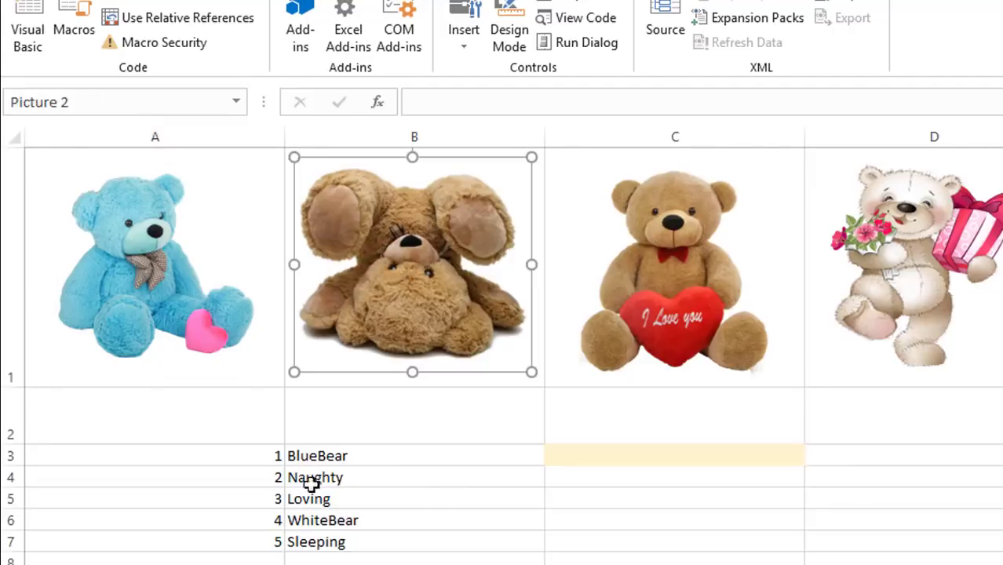
click(91, 98)
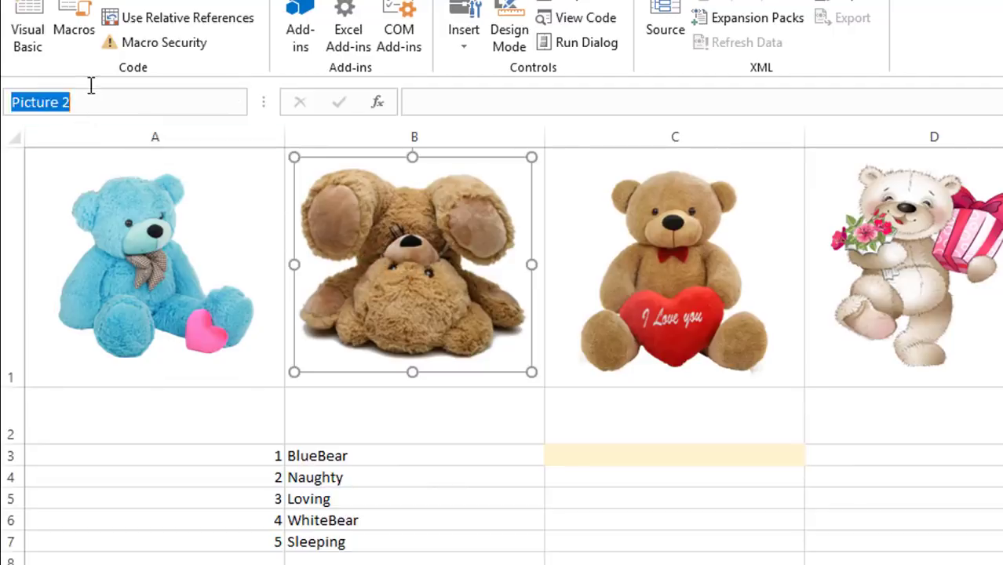
text(Naughty)
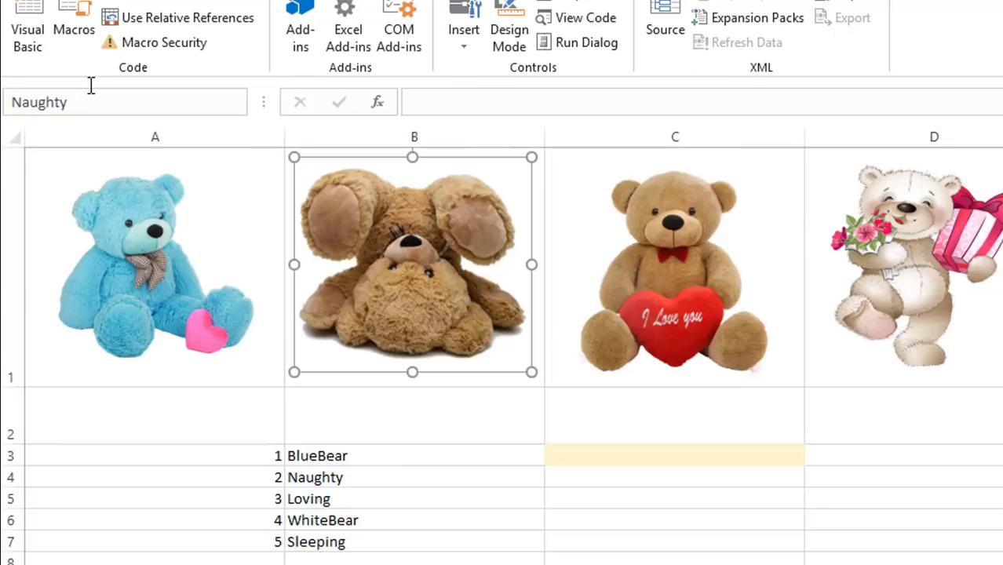
key(Return)
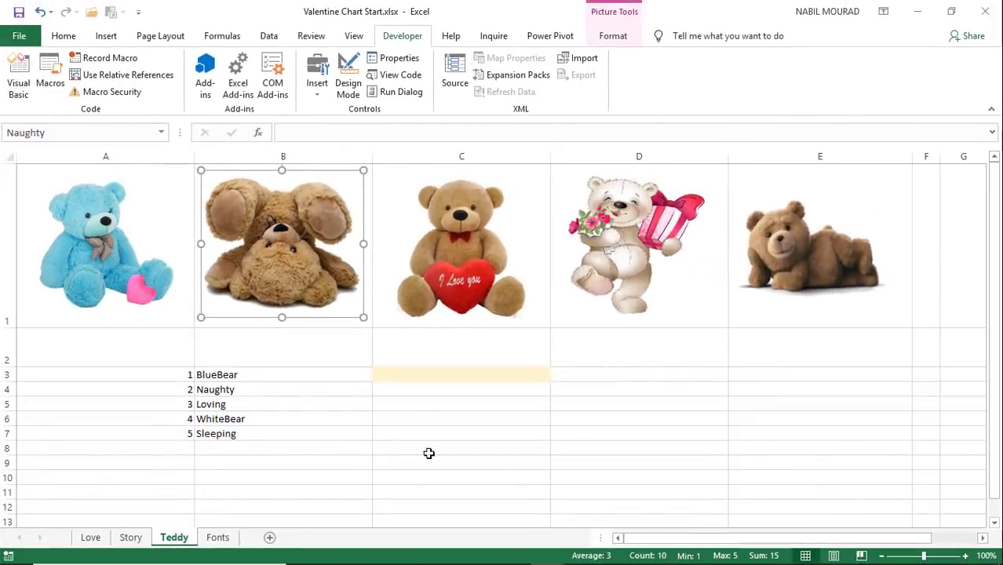
Step: Verify the sleeping bear picture's name, then return the active cell to A1
click(382, 422)
click(782, 242)
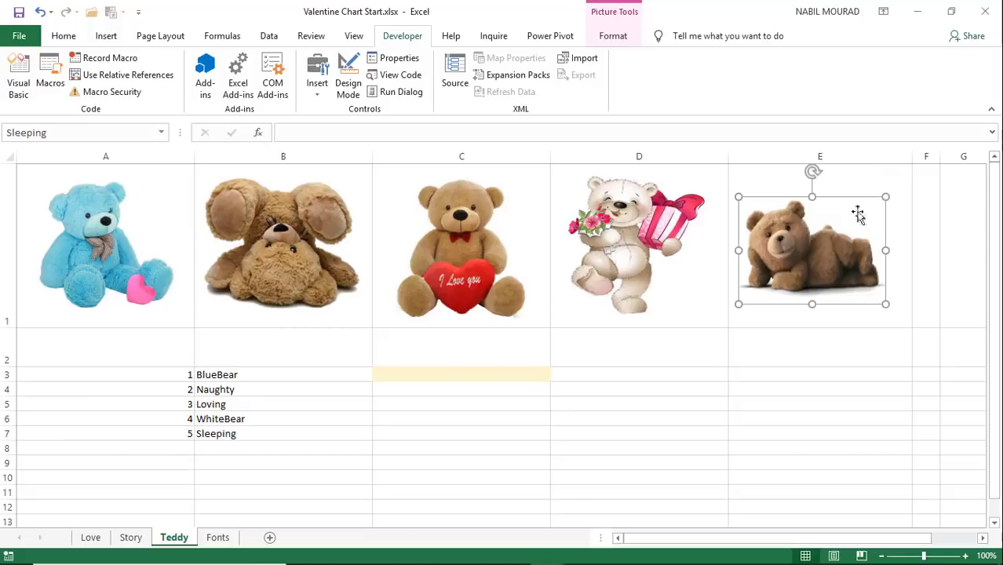
click(43, 335)
key(Up)
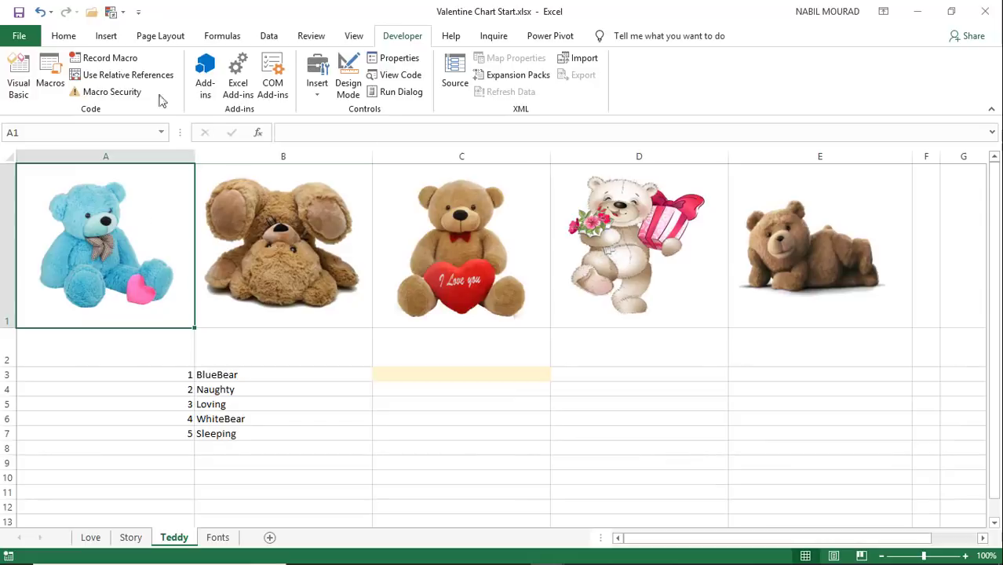
Step: Name picture cell A1 BlueBear and begin naming cell B1 Naughty with Ctrl+Alt+F3
click(225, 38)
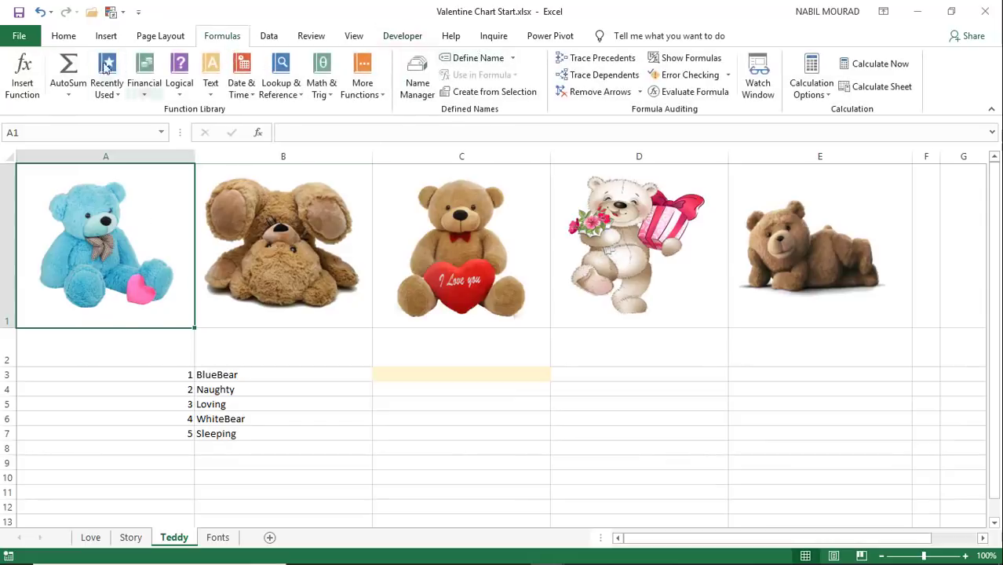
key(ctrl+alt+F3)
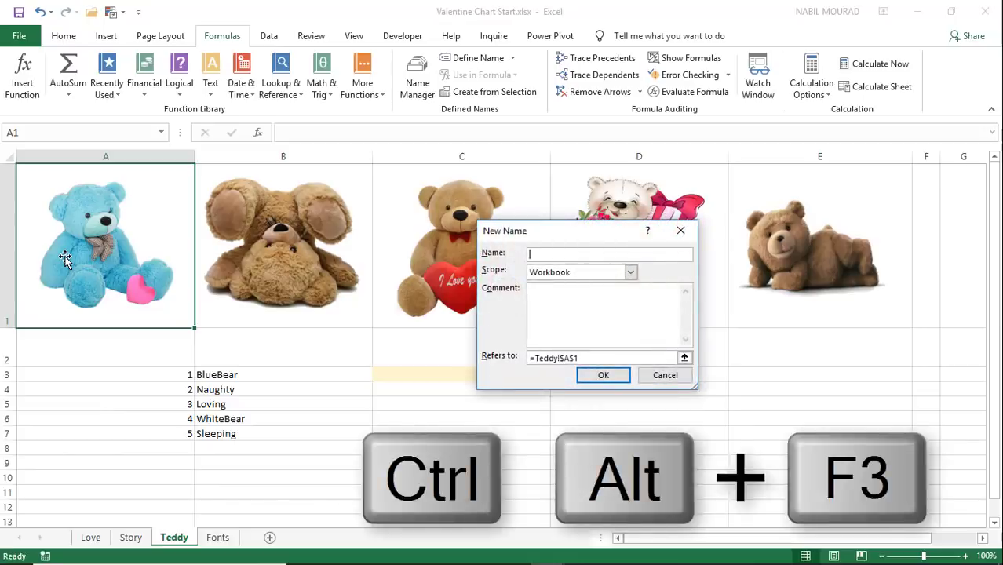
text(BlueBear)
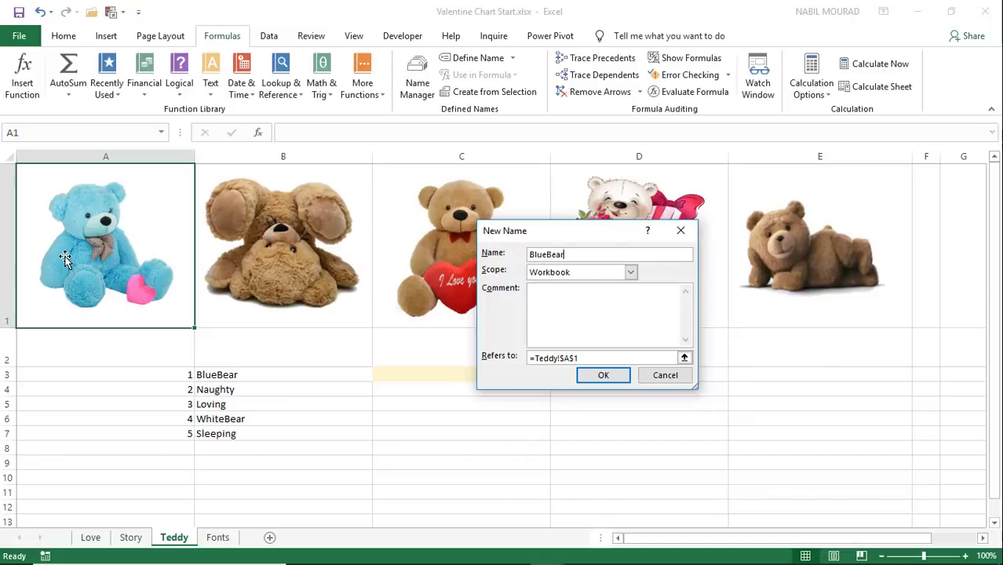
key(Return)
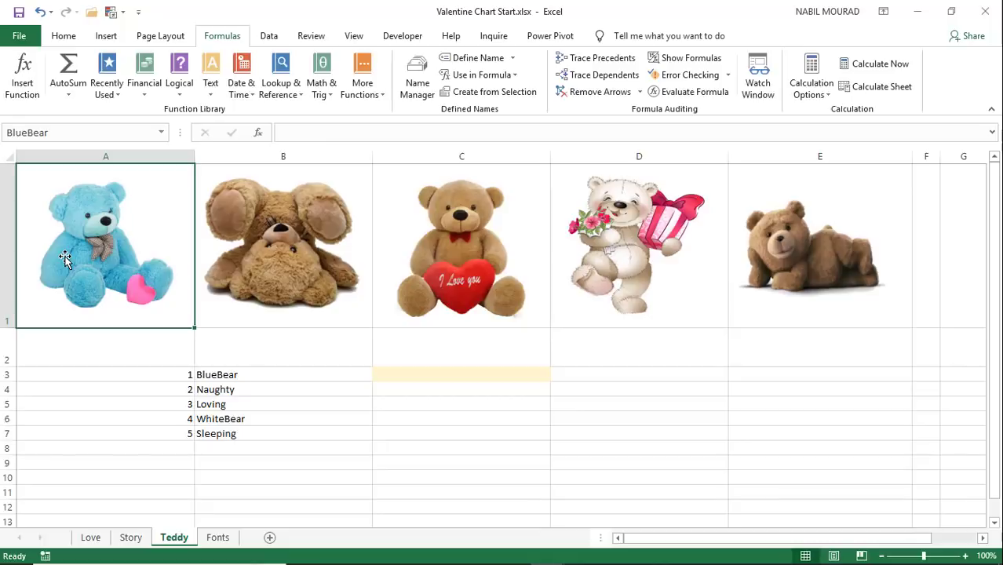
key(Right)
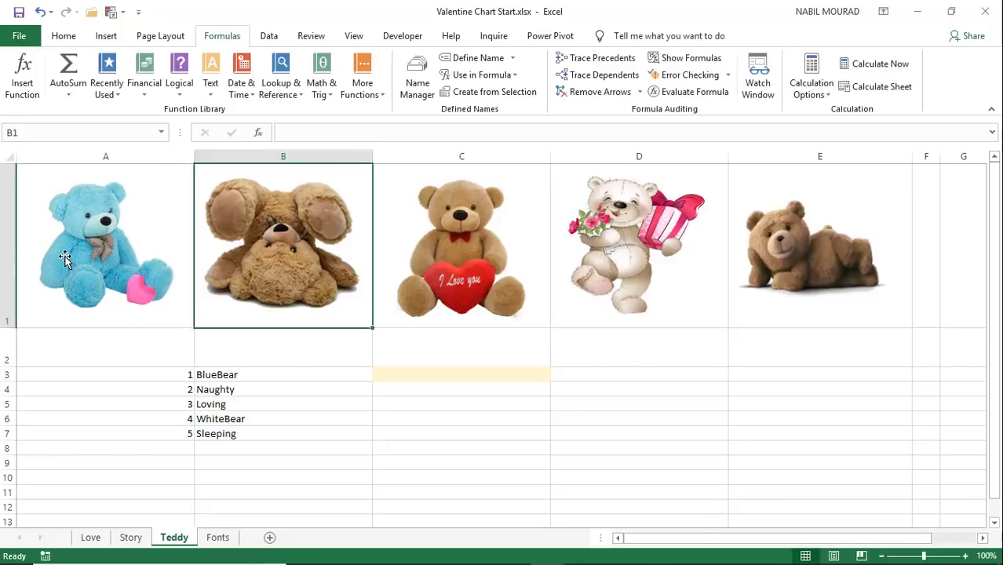
key(ctrl+alt+F3)
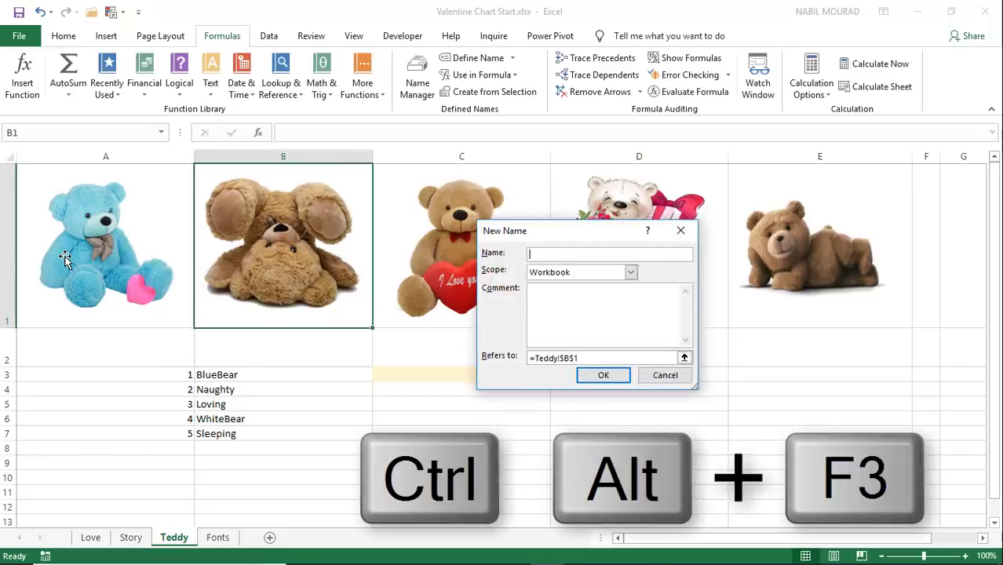
text(Naughty)
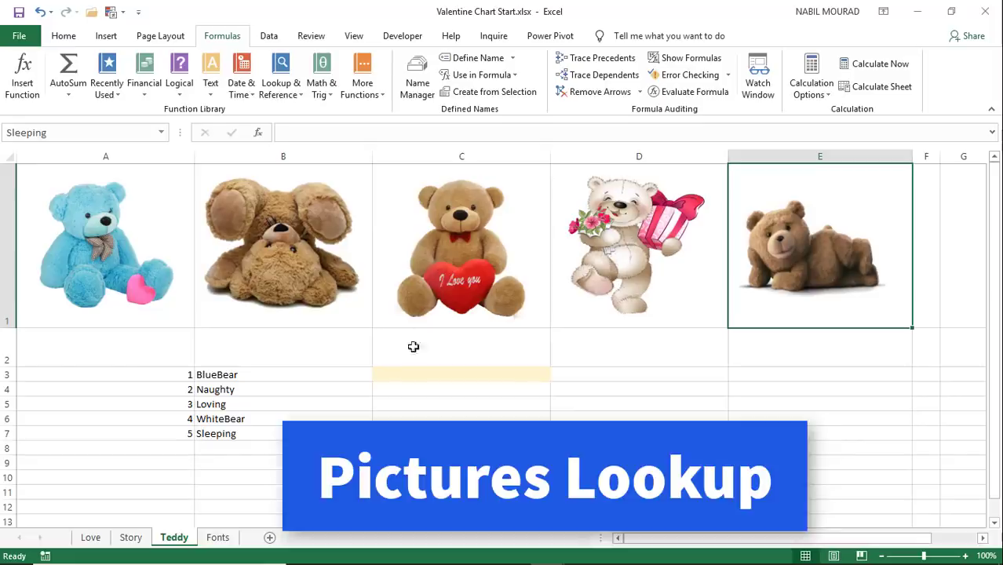
Step: Enter 2 in cell A1 of the Love sheet
click(90, 538)
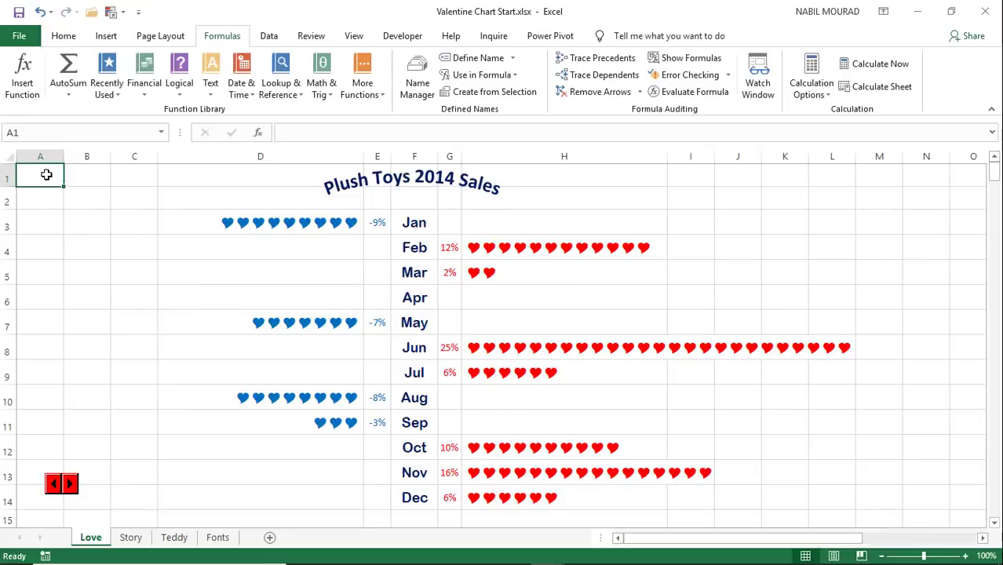
text(2)
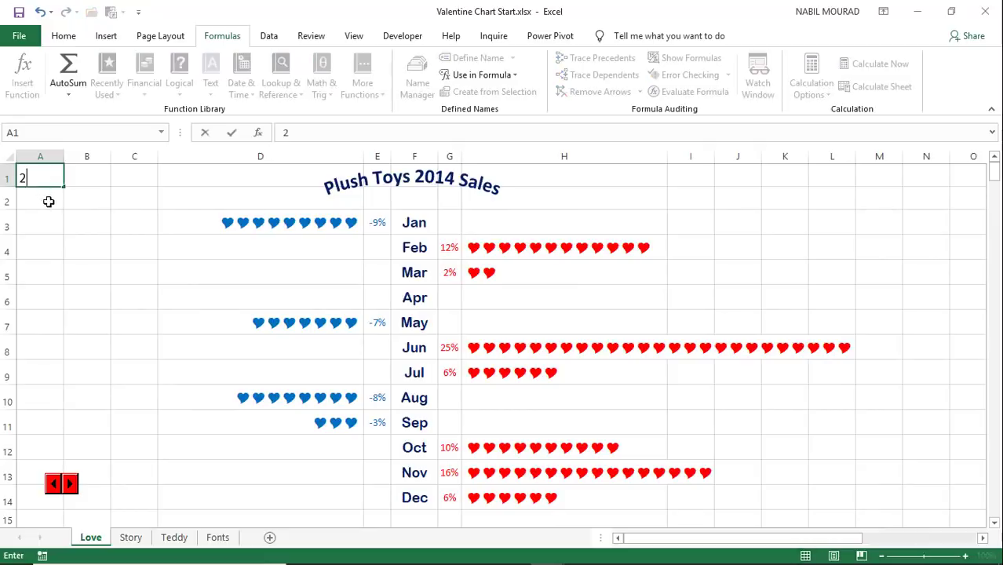
key(Return)
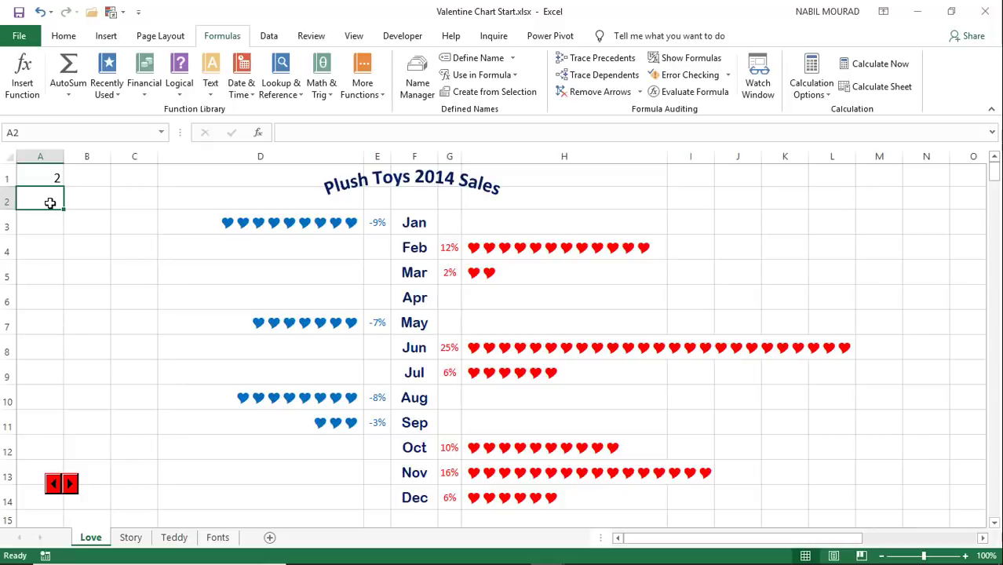
Step: Start =VLOOKUP(A1, in cell A4 and move to the Teddy sheet for the table
click(39, 248)
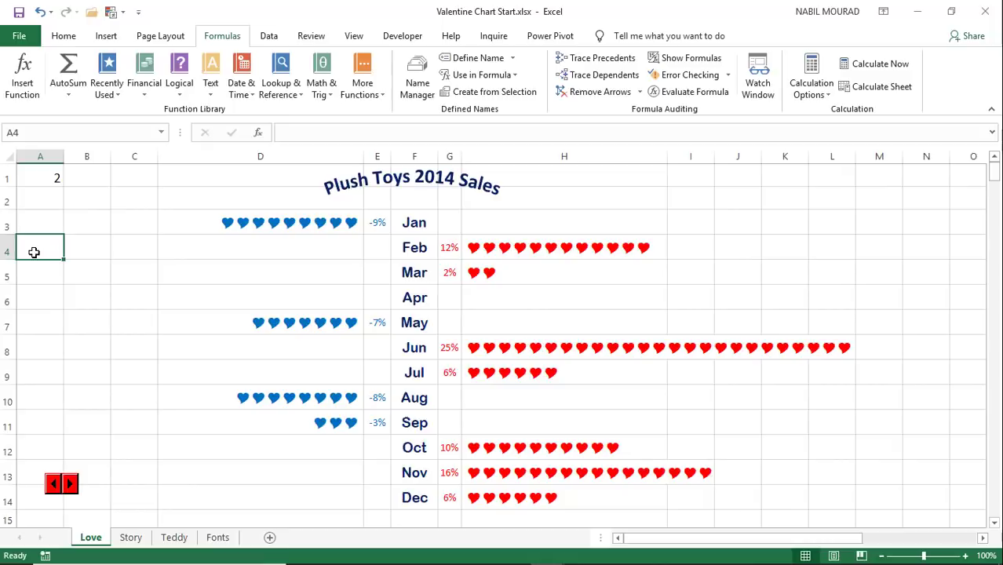
text(=vloo)
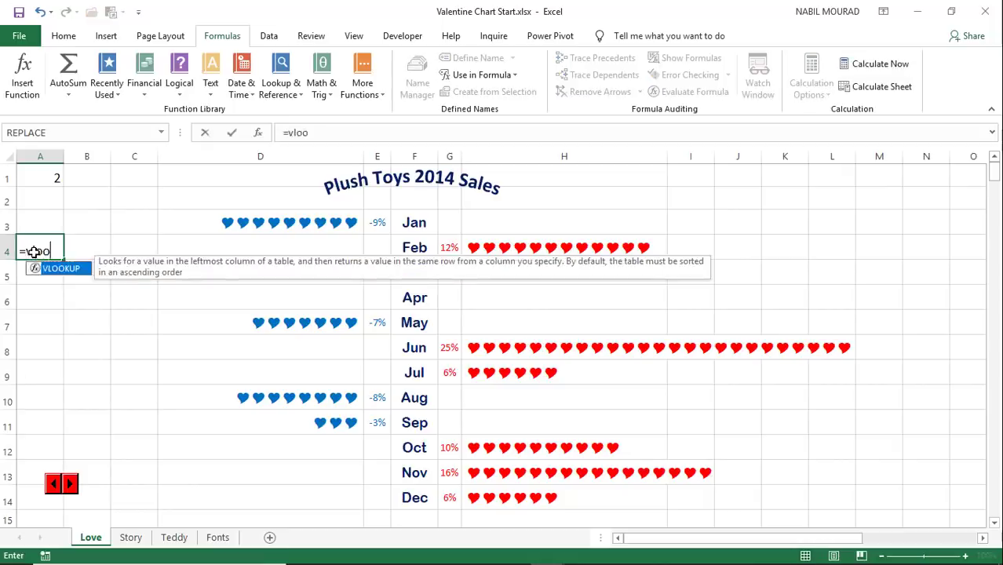
key(Tab)
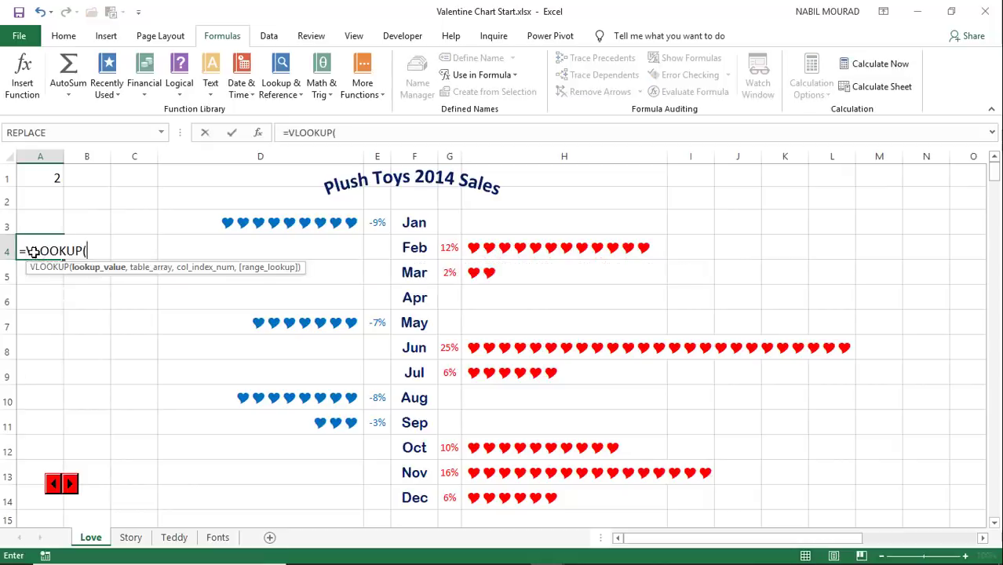
click(49, 178)
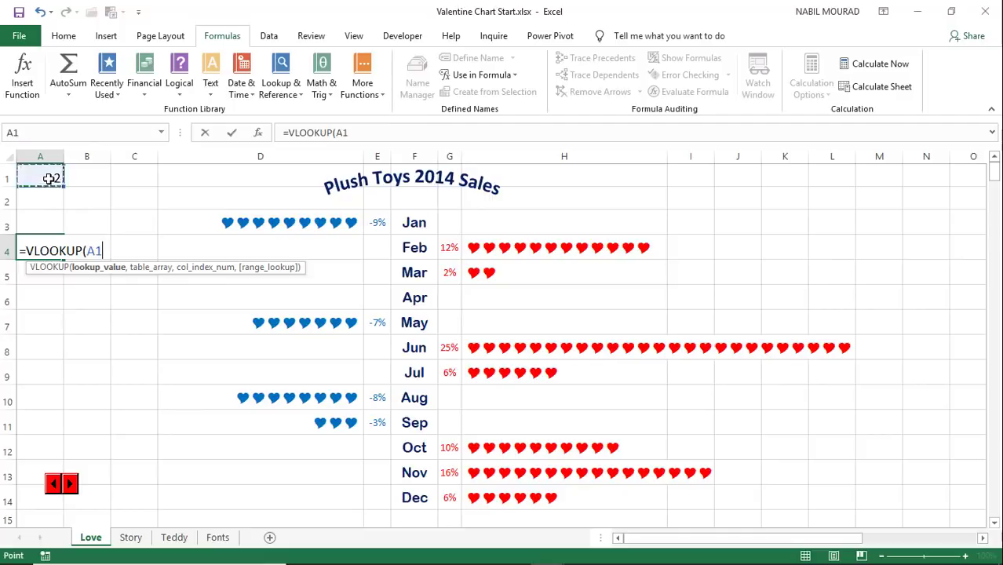
text(,)
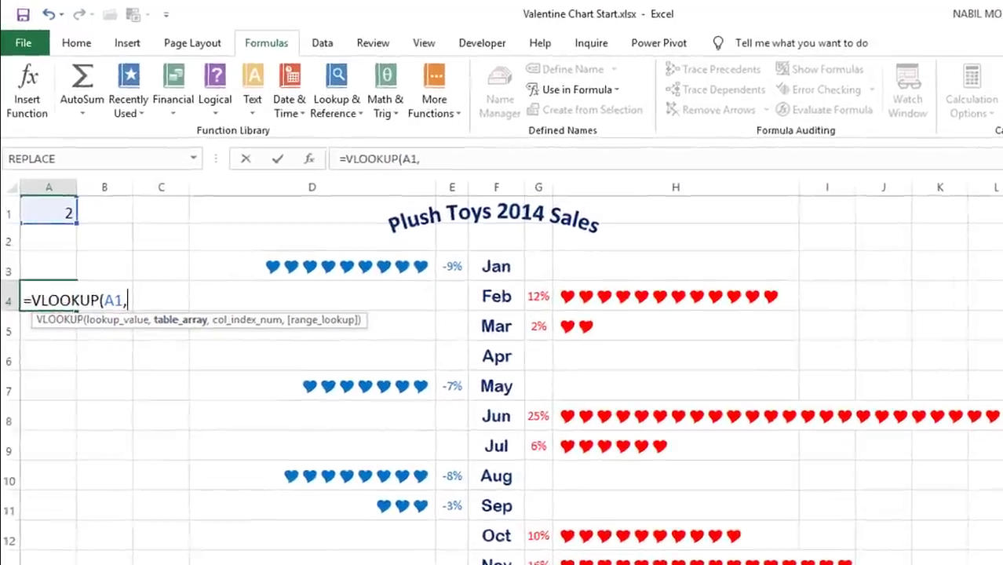
key(ctrl+Page_Down)
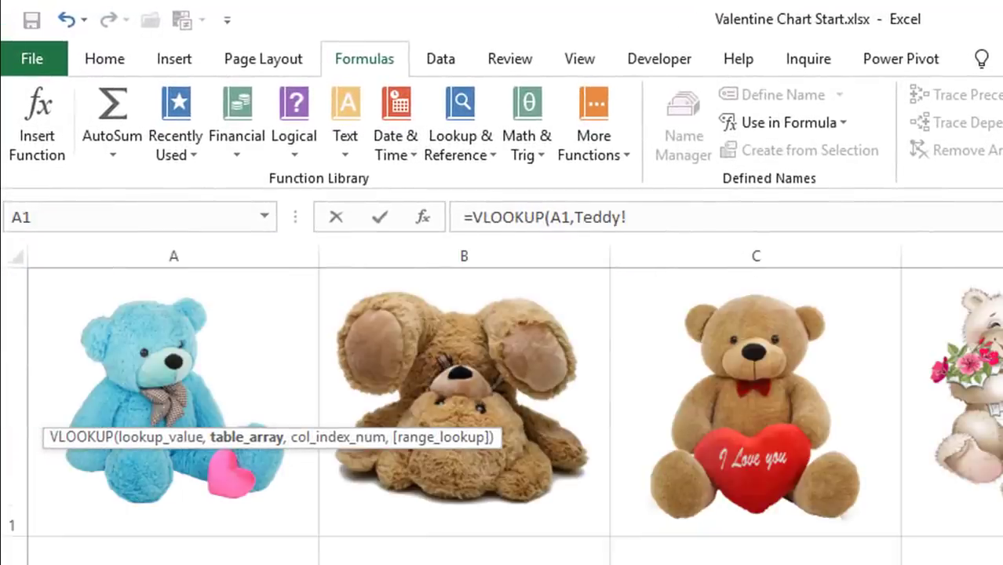
Step: Complete A4 as =VLOOKUP(A1,Teddy!A3:B7,2,0), which returns Naughty
drag(174, 561, 463, 564)
text(,)
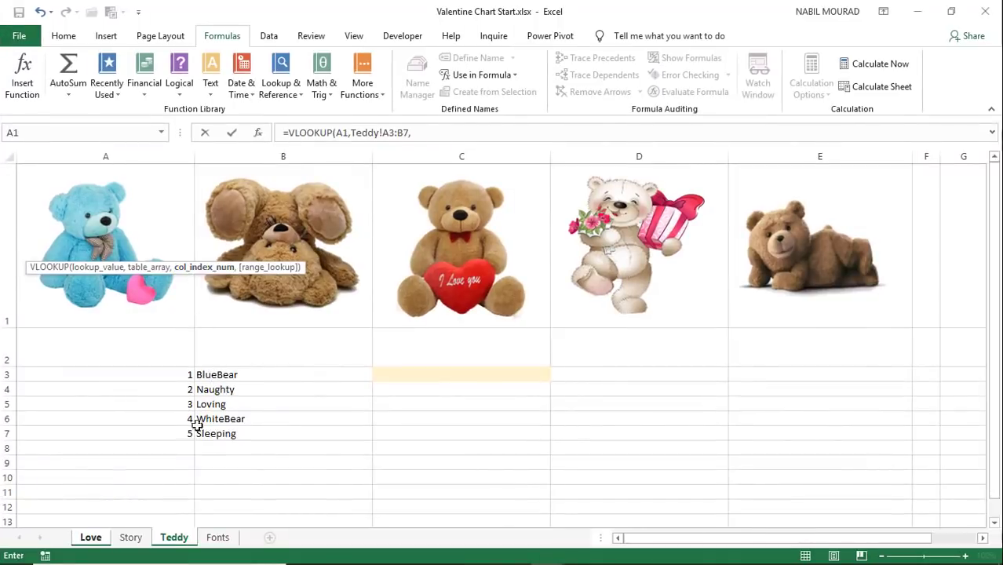
text(2,)
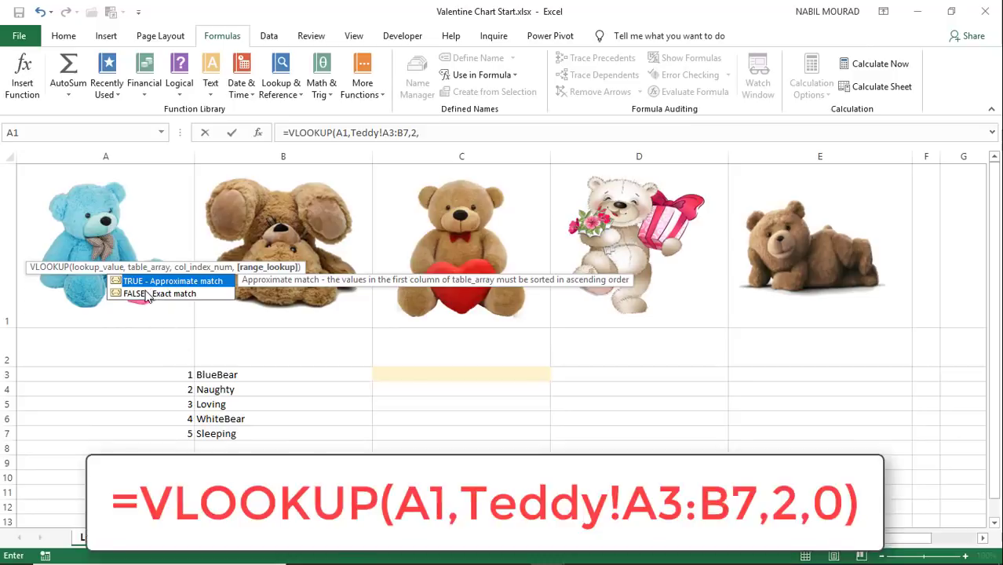
text(0)
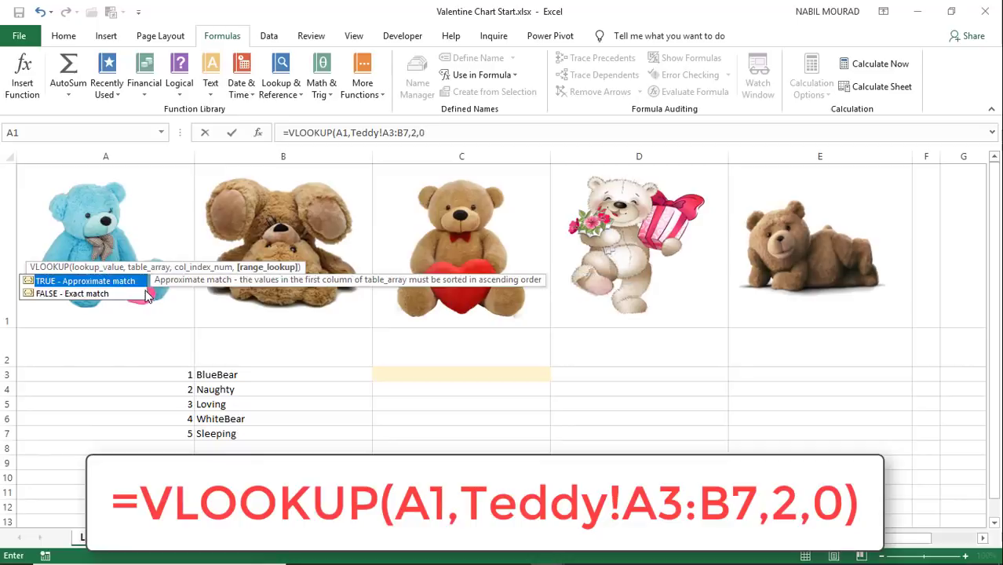
text())
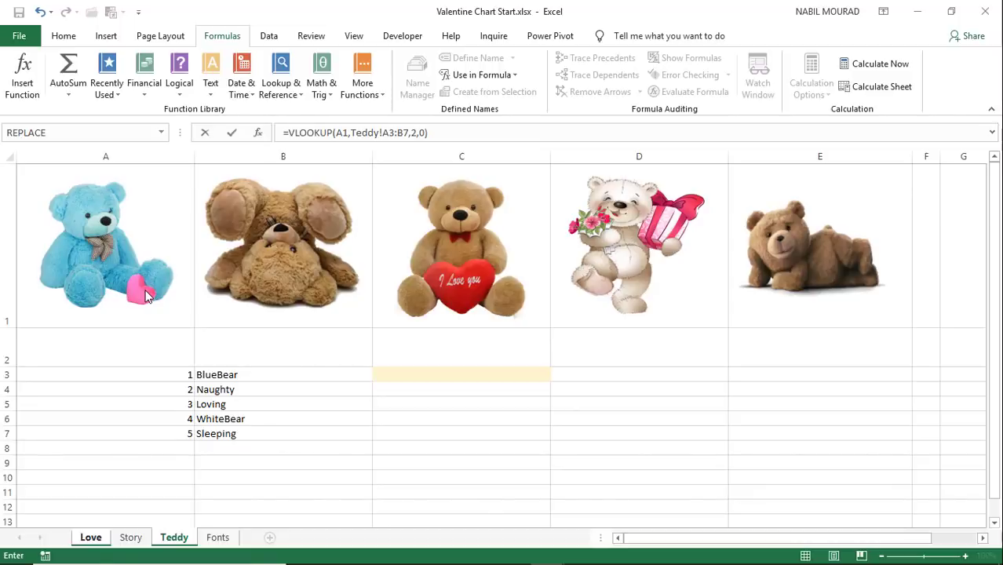
key(Return)
click(55, 250)
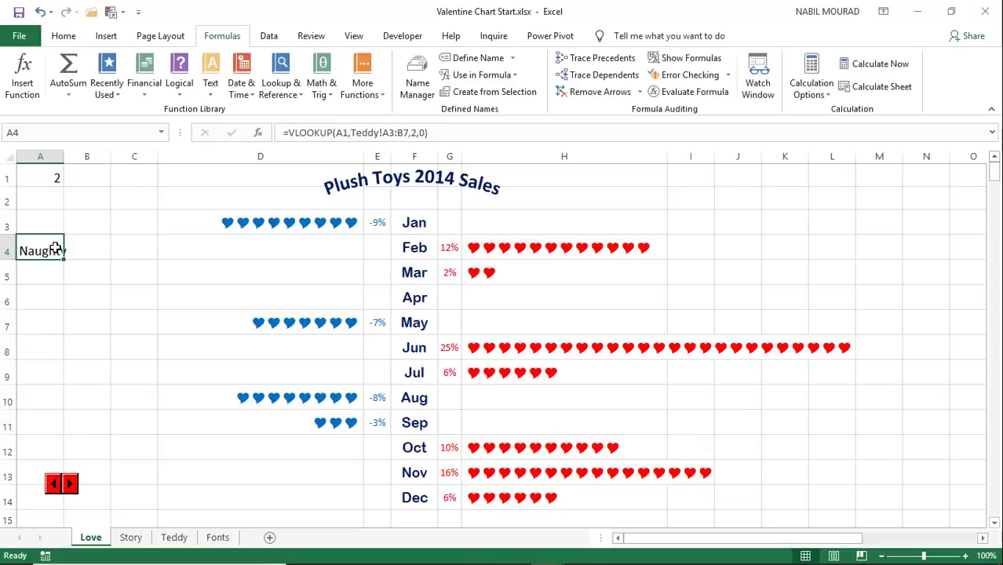
Step: Clear A4 and create a new name BringIt with an empty Refers to box
key(Delete)
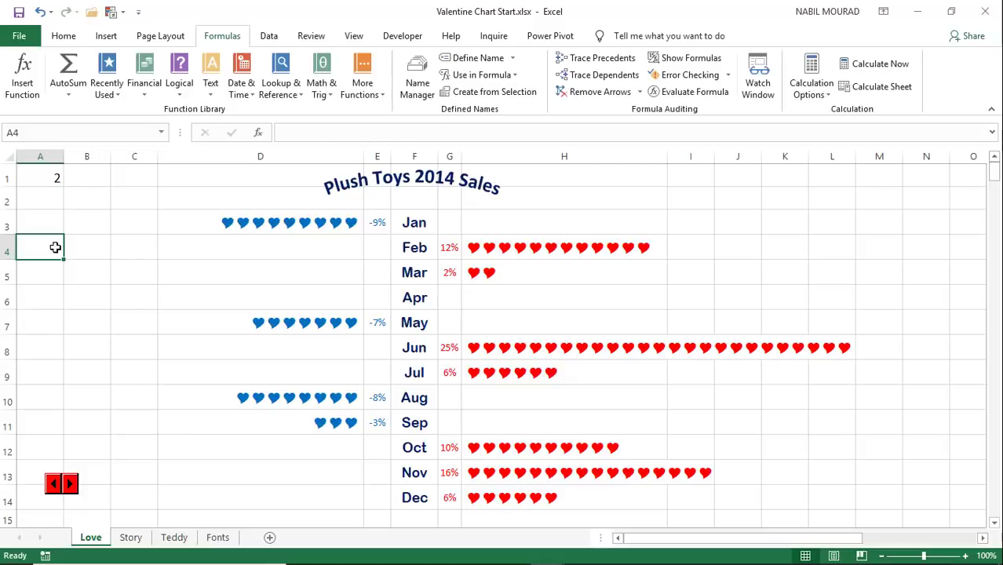
click(481, 62)
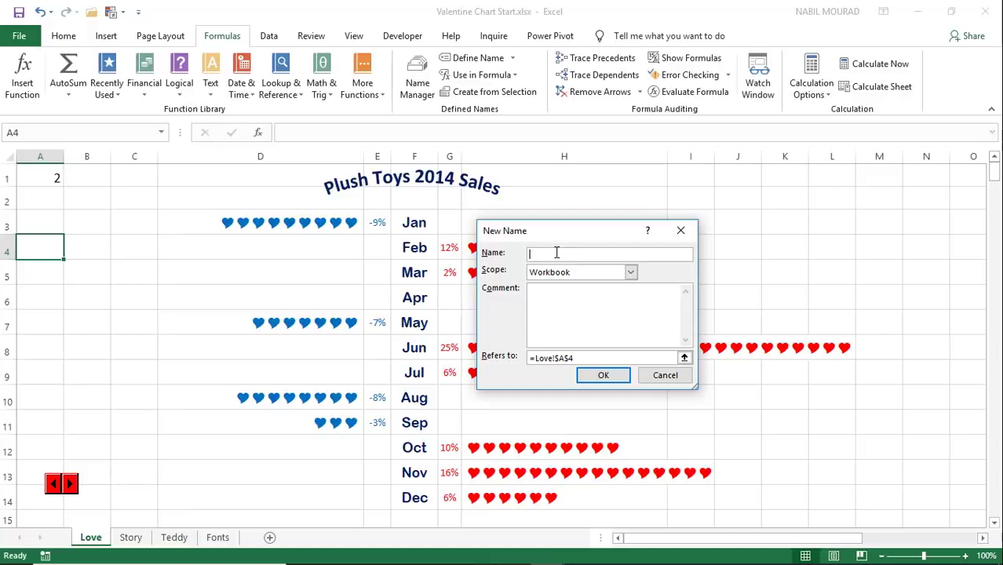
text(BringIt)
drag(582, 357, 520, 356)
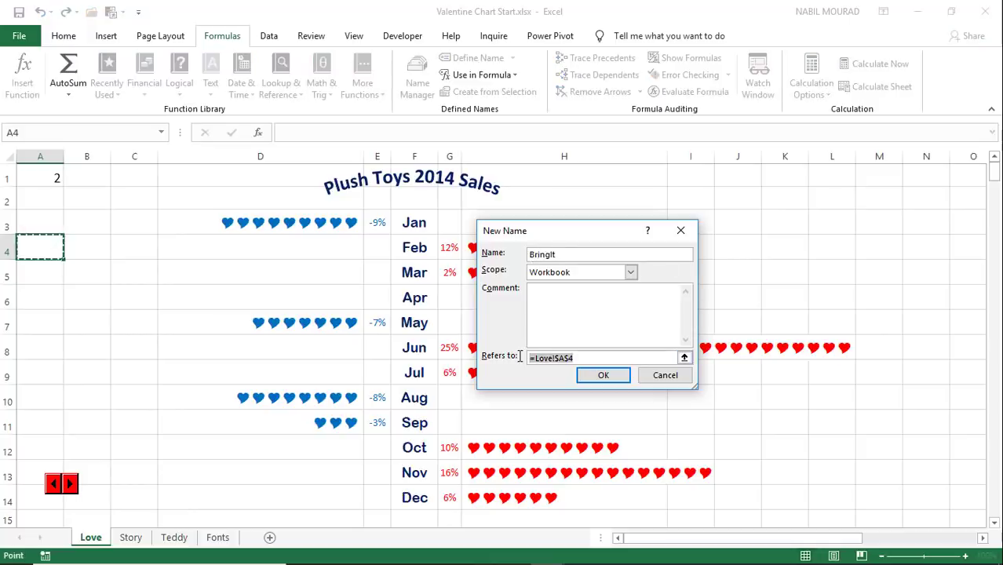
key(Delete)
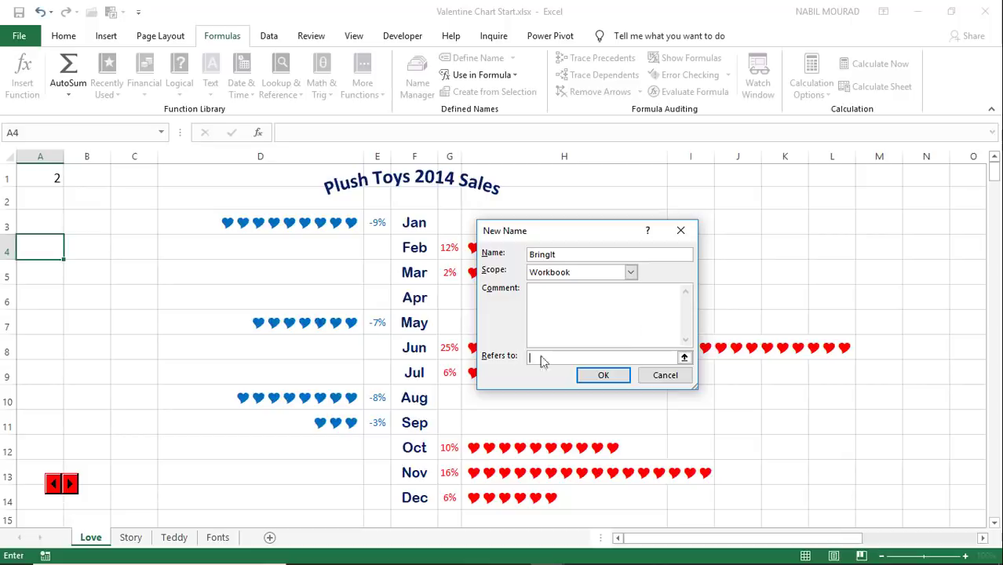
drag(696, 286, 851, 287)
drag(655, 239, 406, 206)
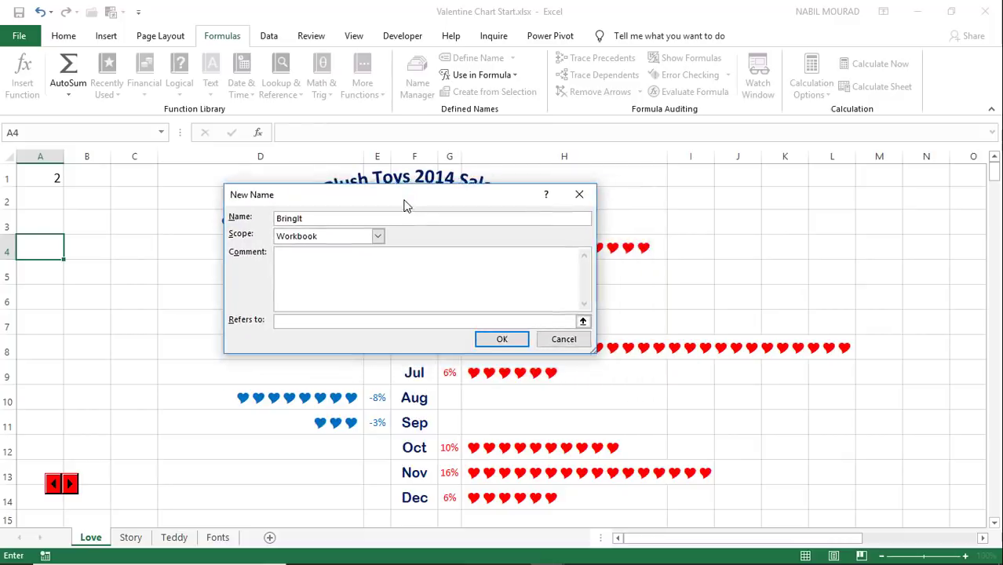
click(385, 321)
Step: Enter =VLOOKUP(Love!A1,Teddy!A3:B7,2,0) as BringIt's formula
text(=vlookup()
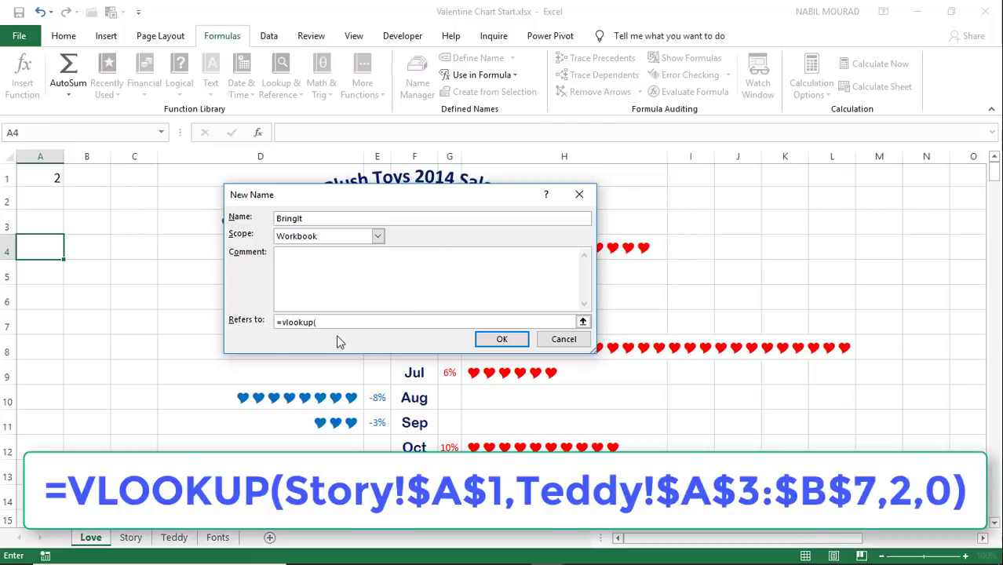
click(43, 181)
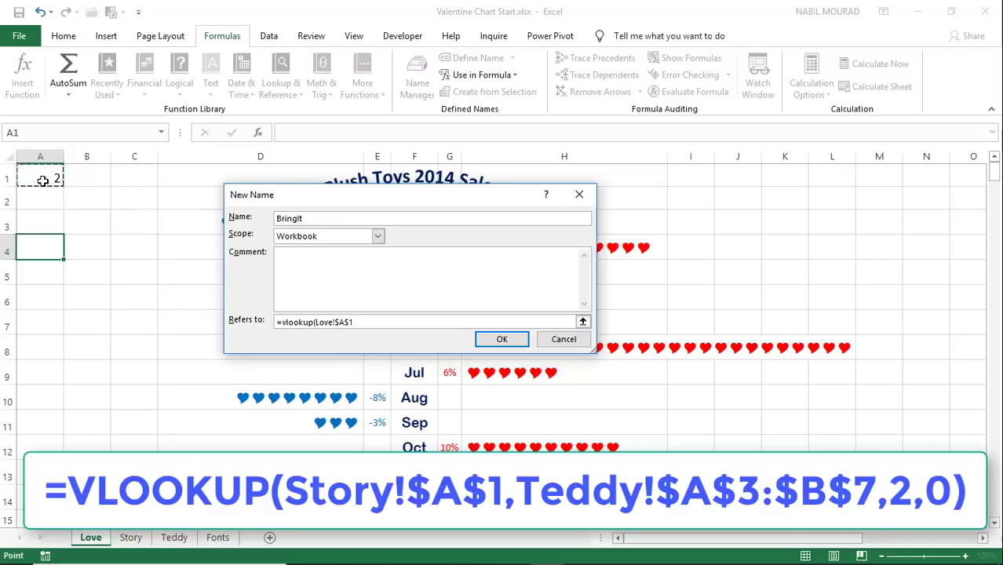
text(,)
click(174, 537)
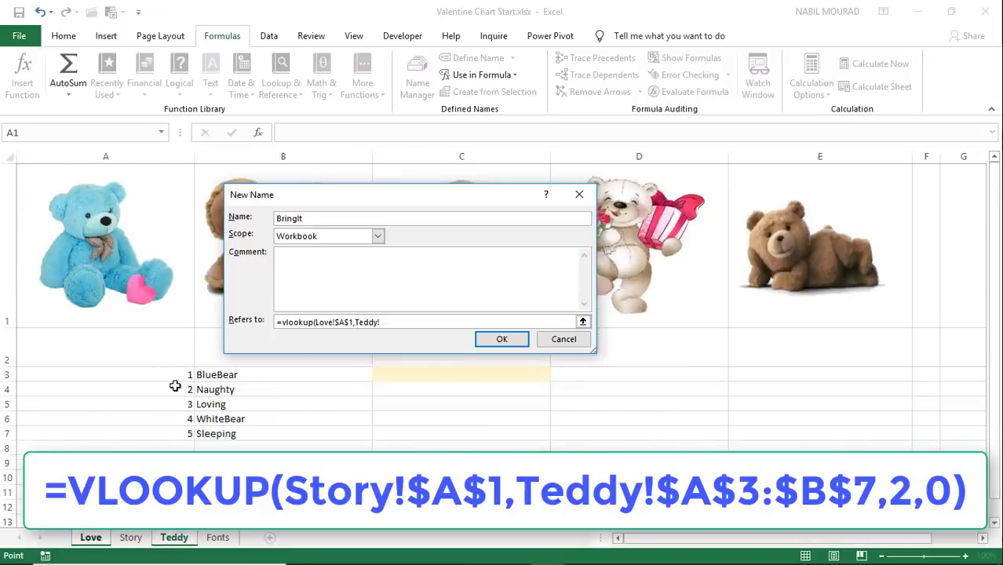
drag(174, 373, 227, 438)
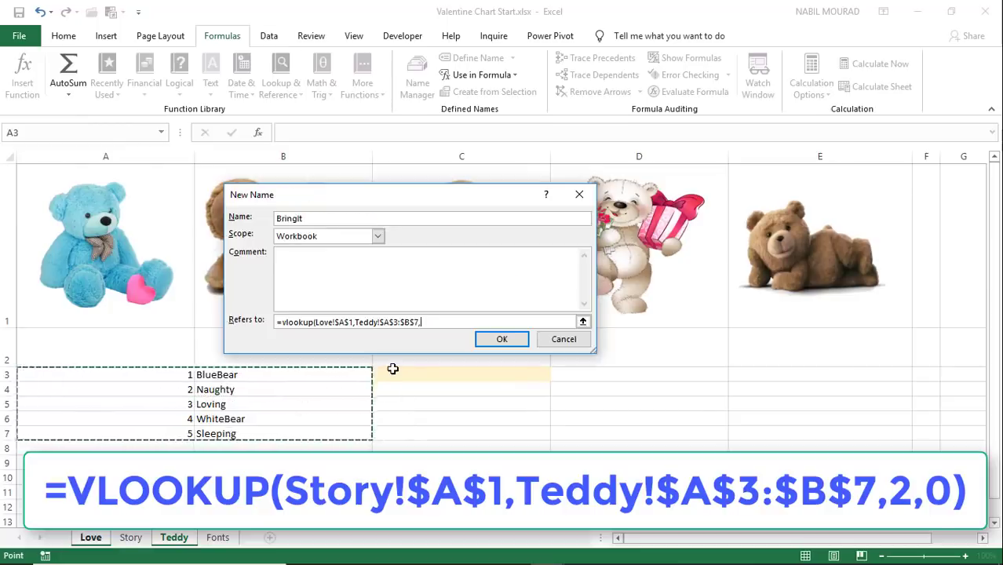
text(,)
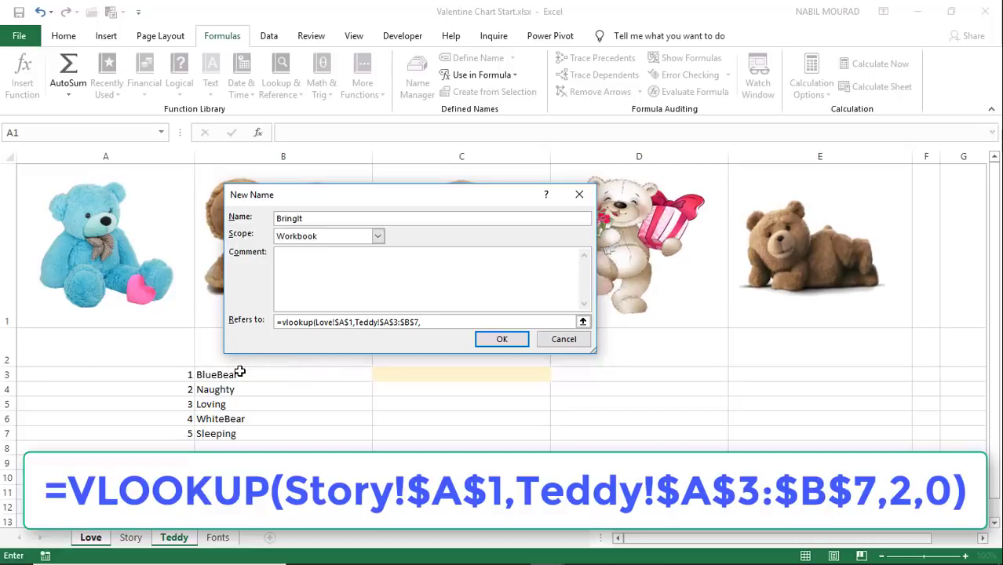
text(2,)
text(0))
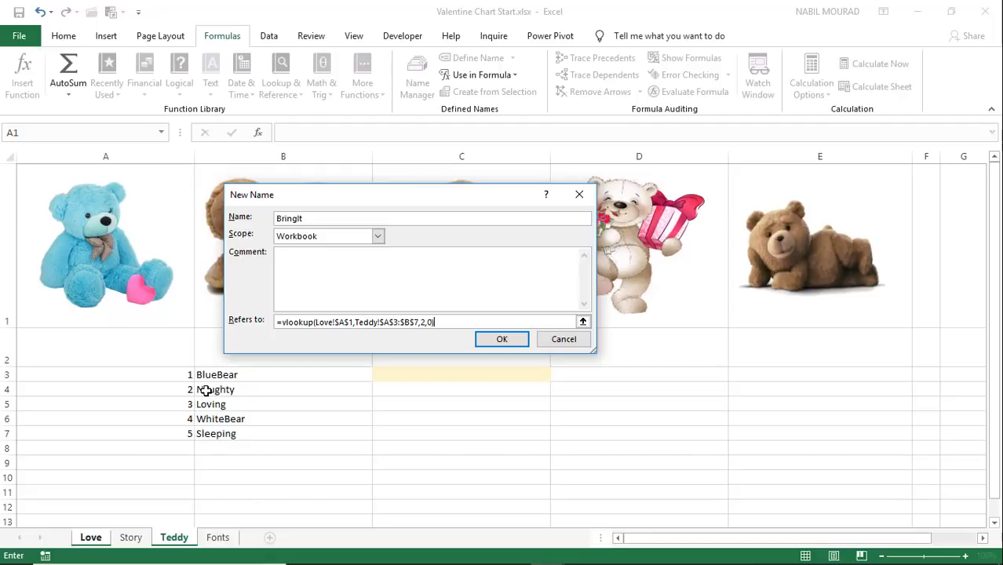
Step: Wrap BringIt's VLOOKUP formula inside INDIRECT(
click(283, 321)
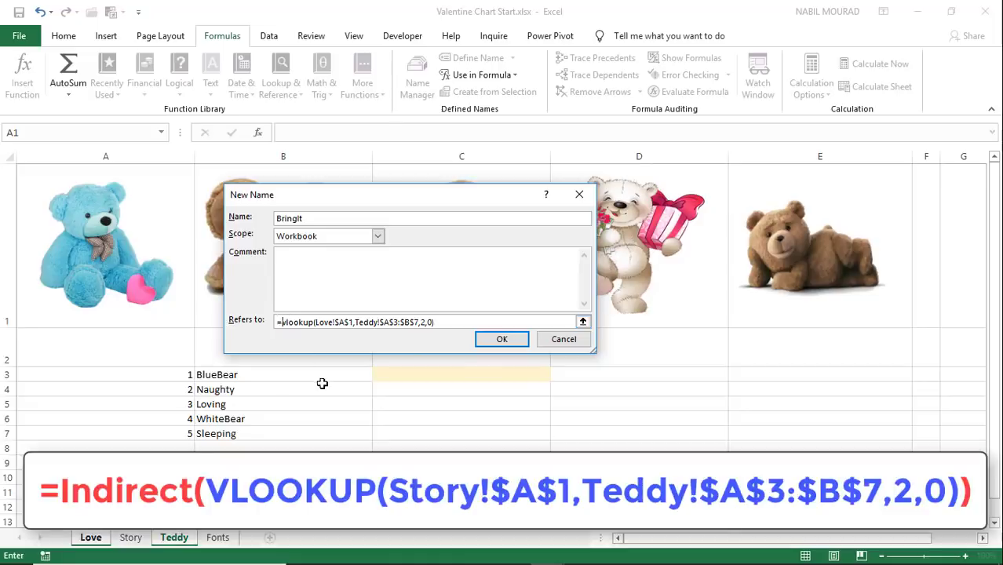
text(indirect)
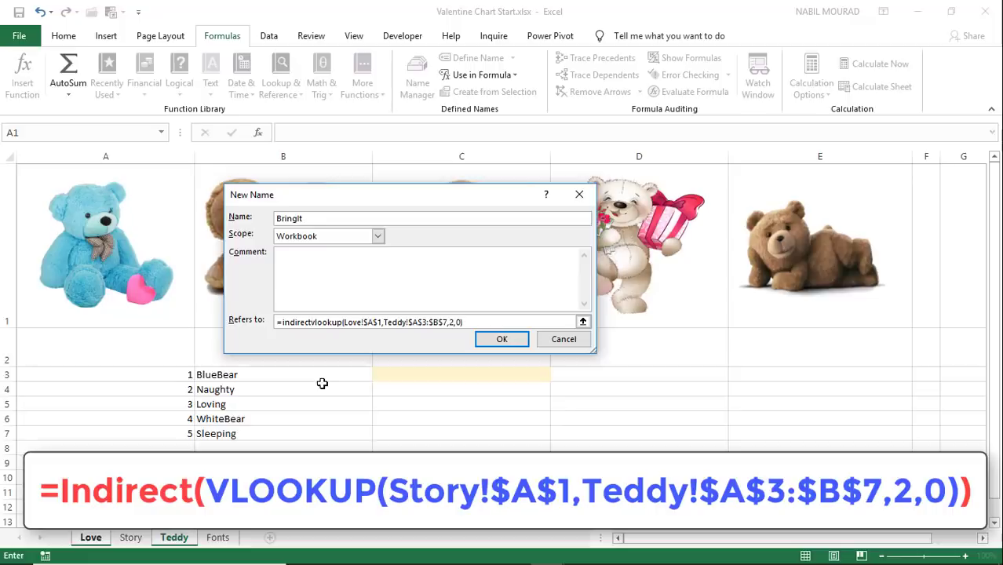
text(()
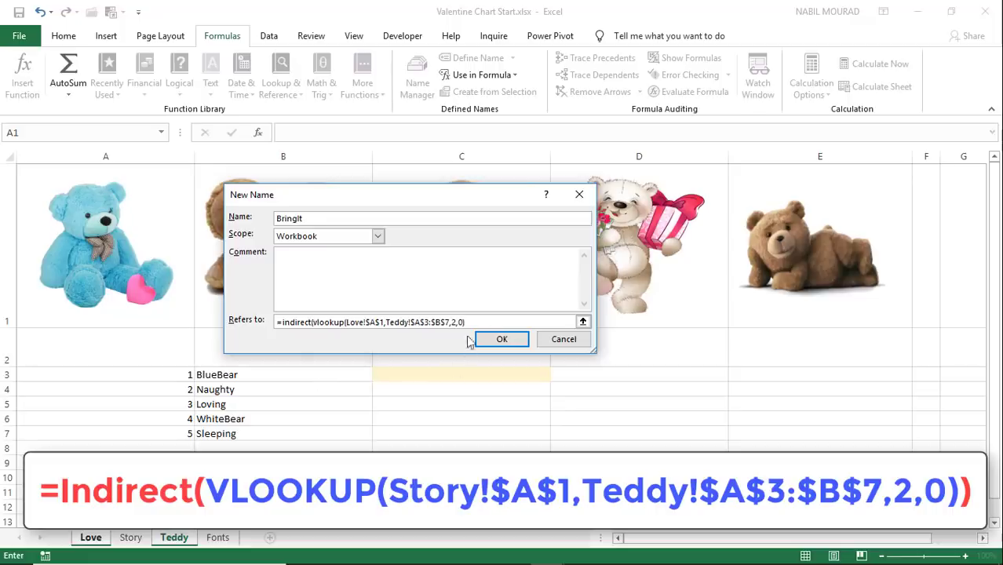
click(473, 324)
Step: Close the INDIRECT bracket, confirm BringIt, and insert the TB 8.png teddy picture on the Love sheet
text())
key(Return)
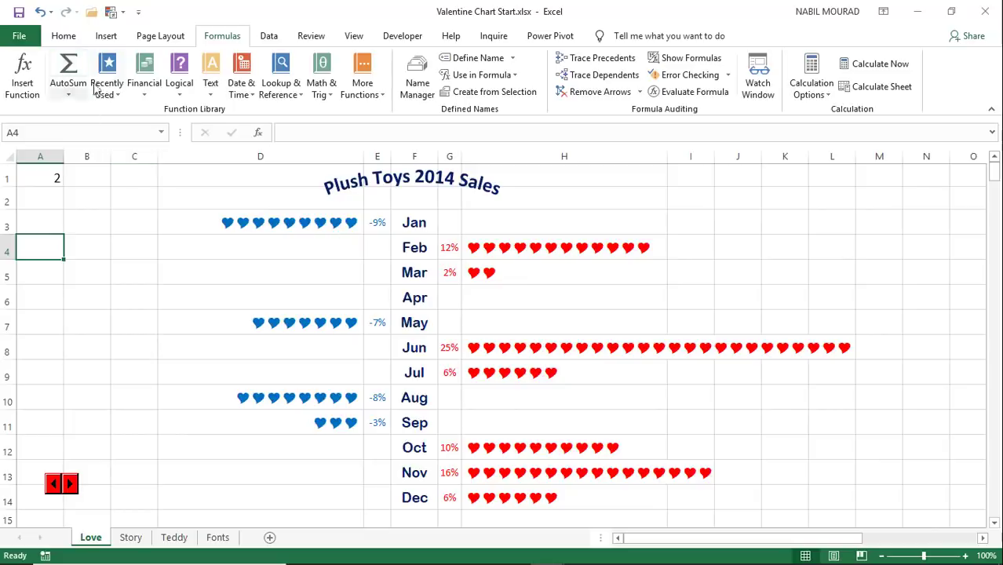
click(107, 38)
click(175, 95)
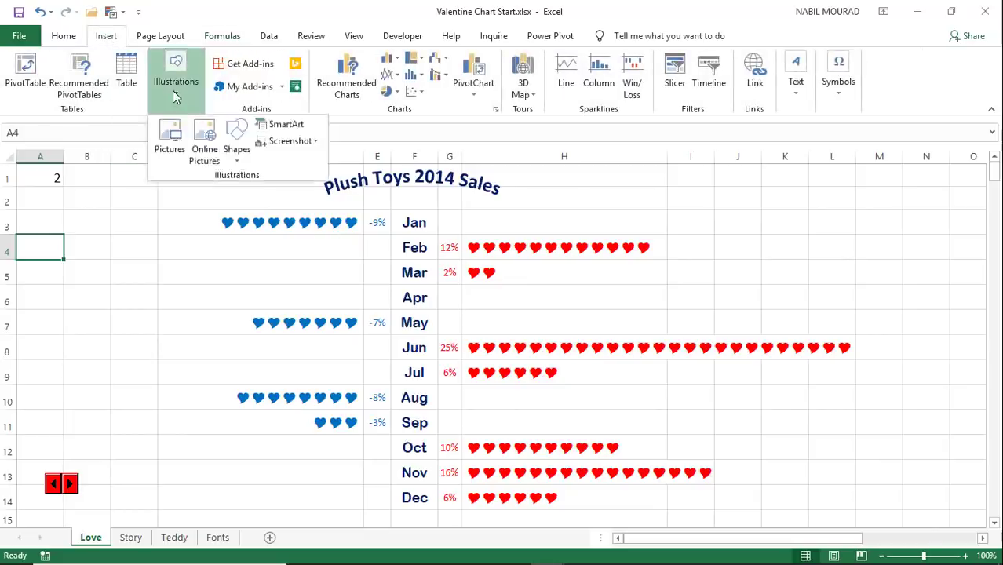
click(172, 137)
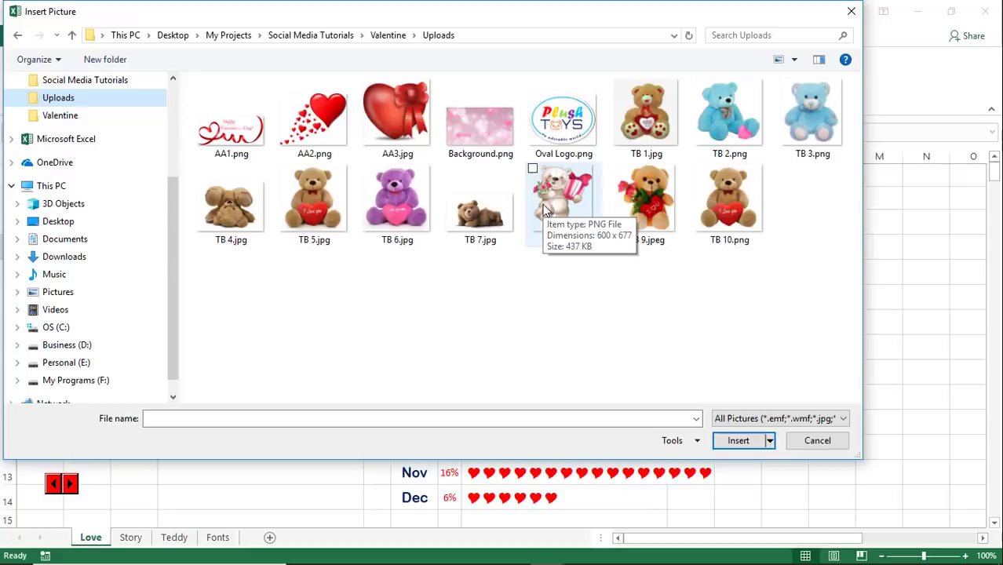
click(543, 196)
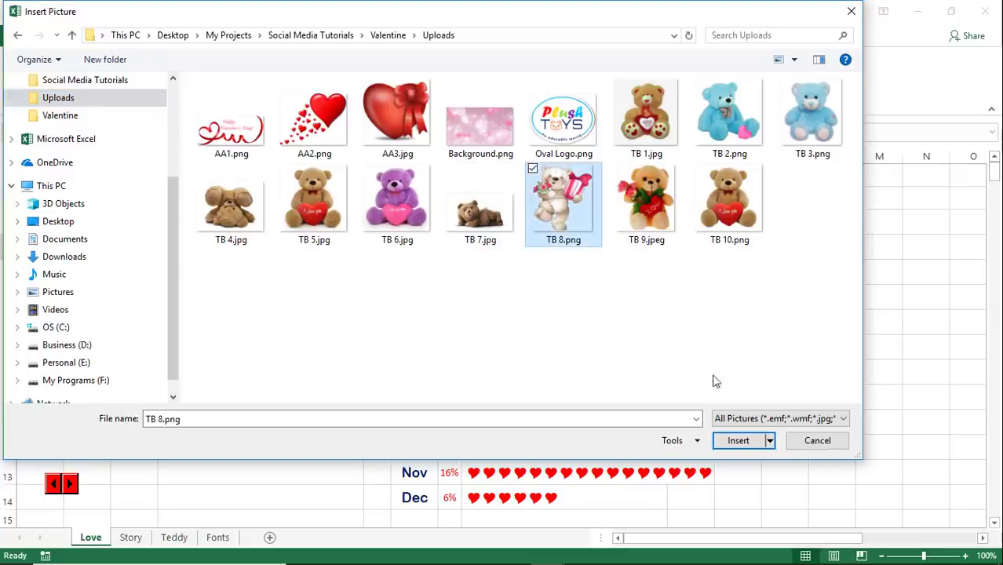
click(732, 441)
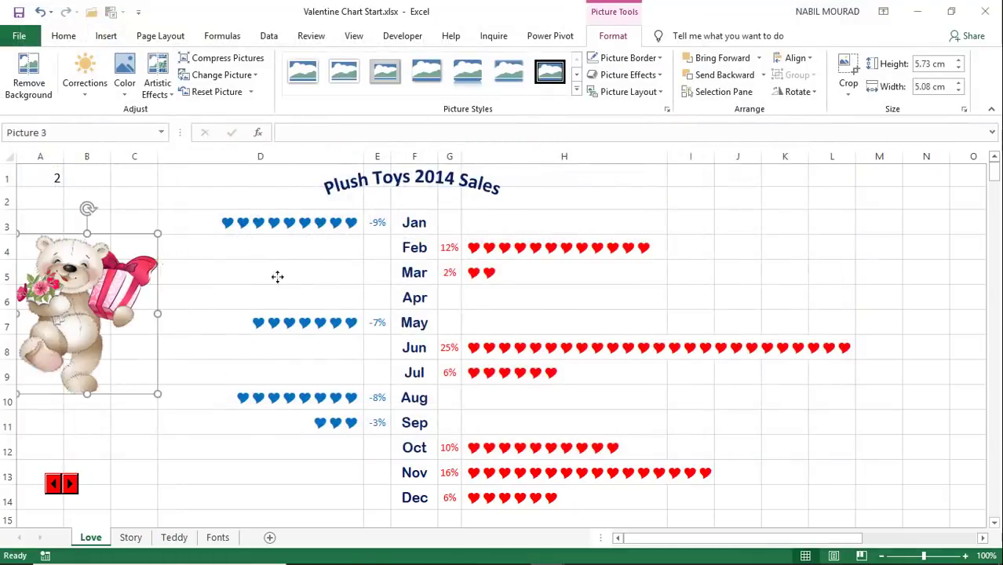
Step: Move the teddy picture right of the heart chart by the Jun–Dec rows, sized about 6.73 × 5.96 cm
drag(277, 276, 964, 375)
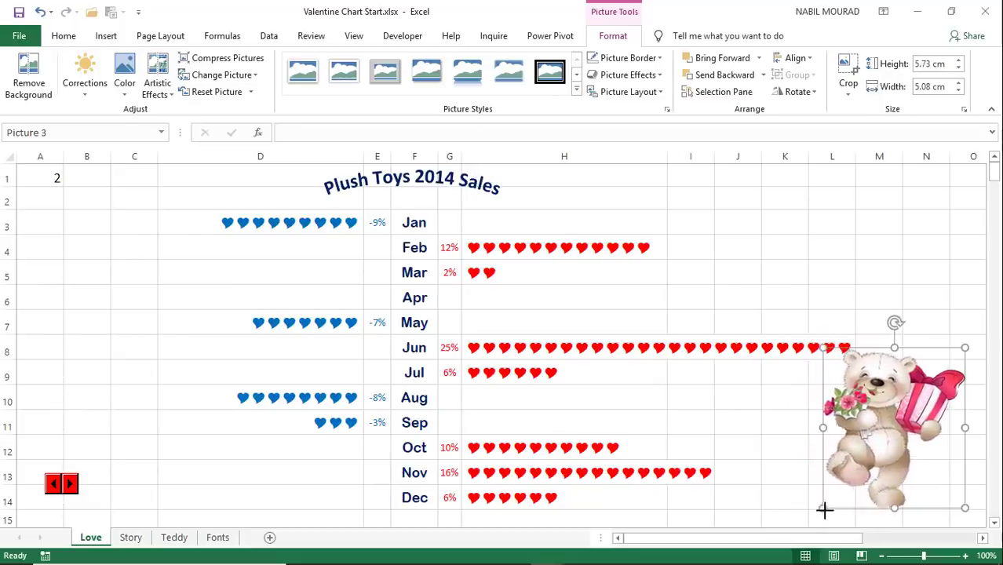
drag(823, 510, 788, 525)
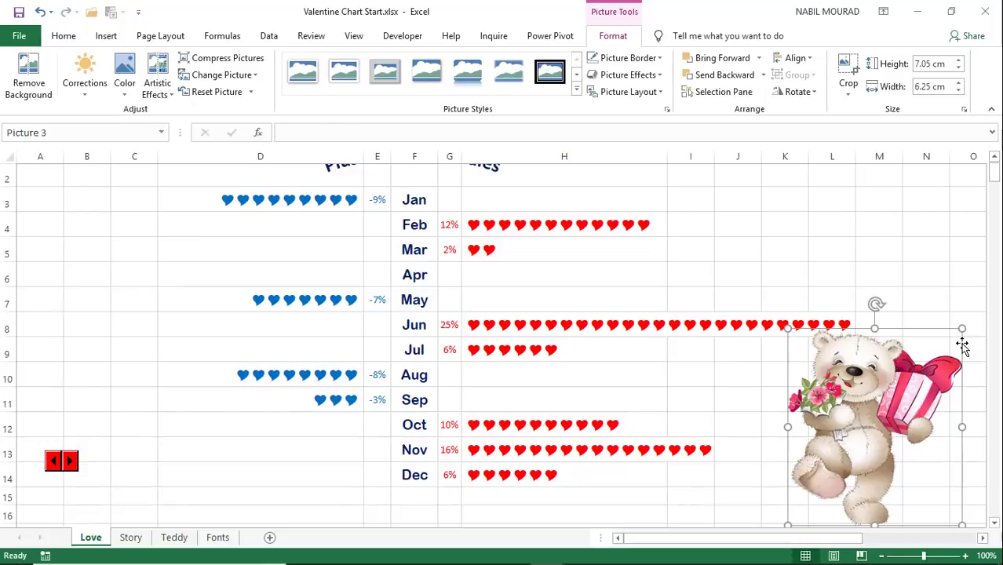
drag(963, 330, 953, 338)
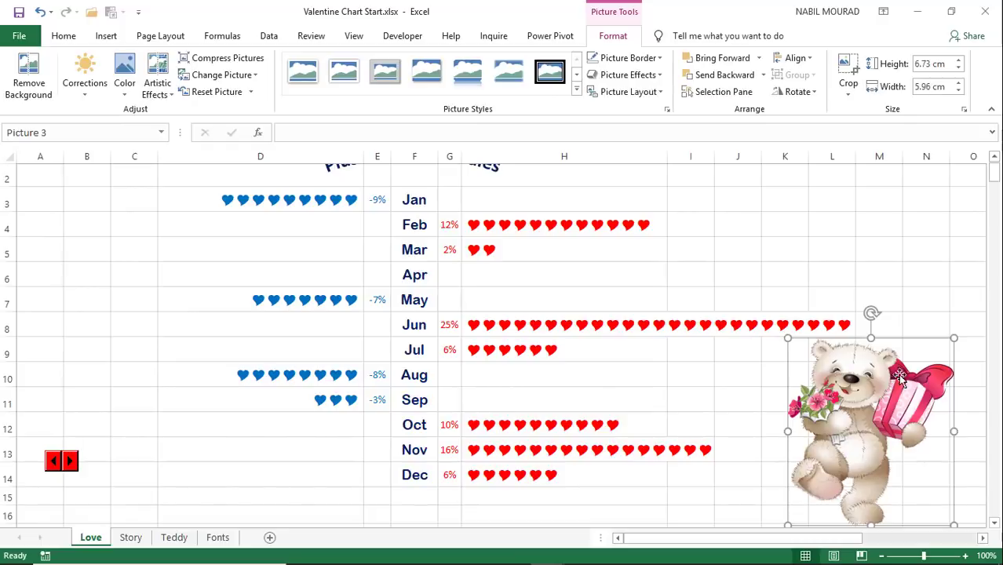
key(F2)
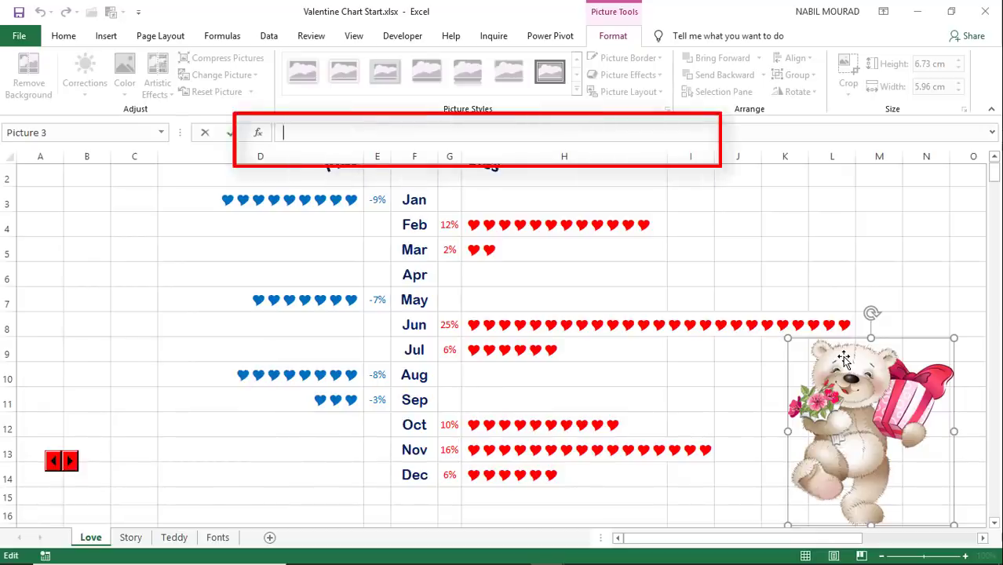
Step: Give the selected teddy picture the formula =BringIt so it shows A1's bear
text(=)
text(Br)
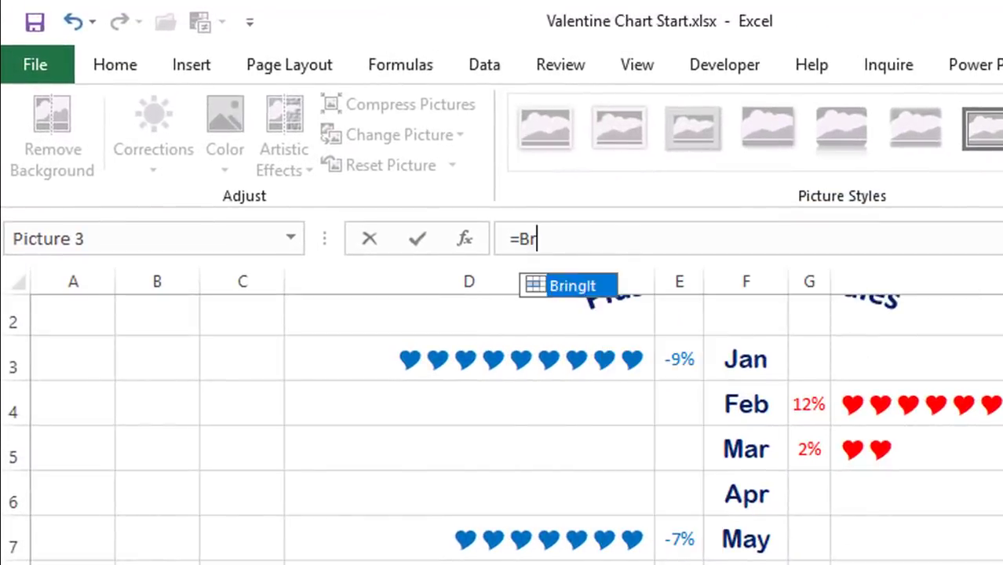
text(ingIt)
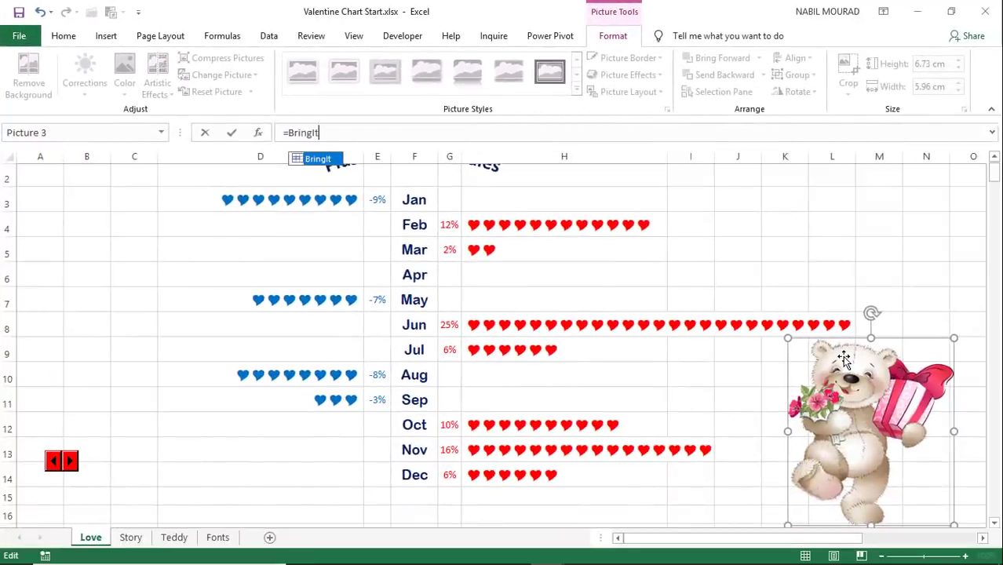
key(Return)
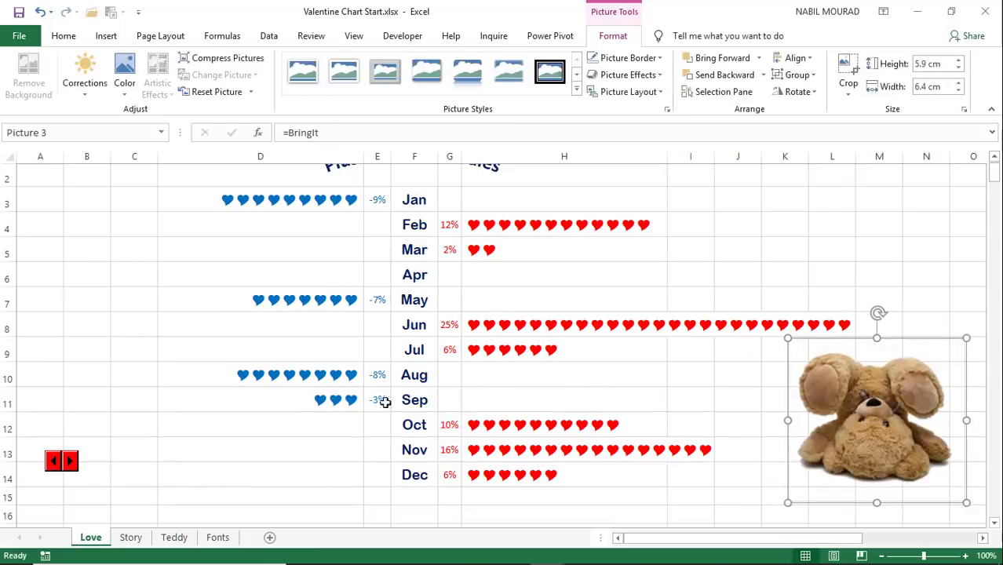
scroll(133, 323, up, 1)
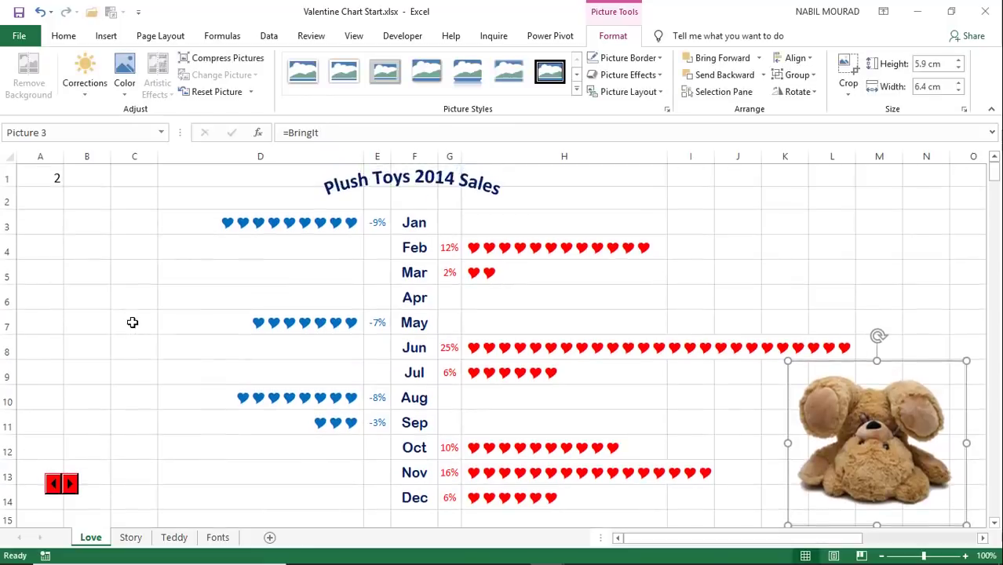
Step: Enter 4, then 5, then 1 in A1, ending on the blue teddy bear
click(43, 173)
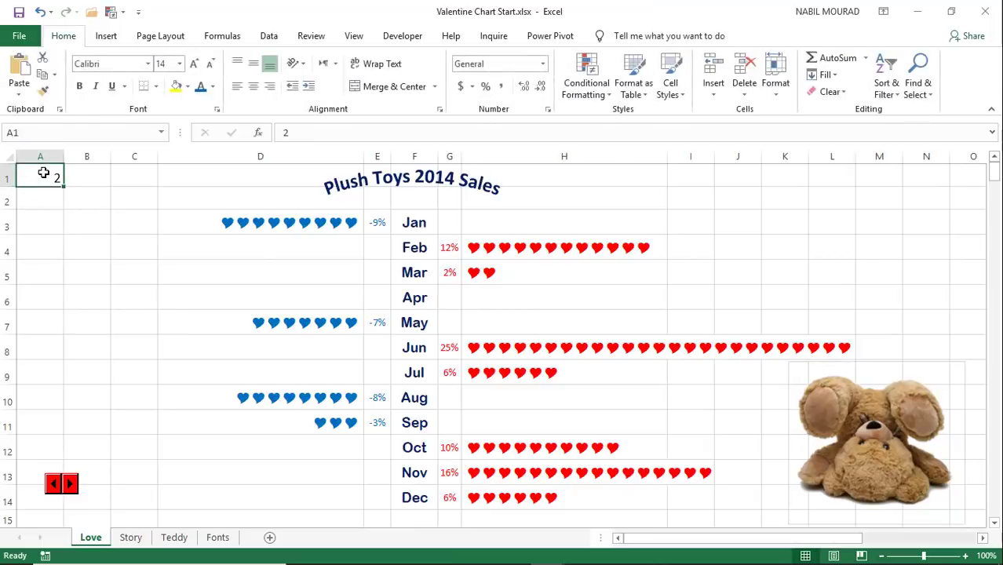
text(4)
key(Return)
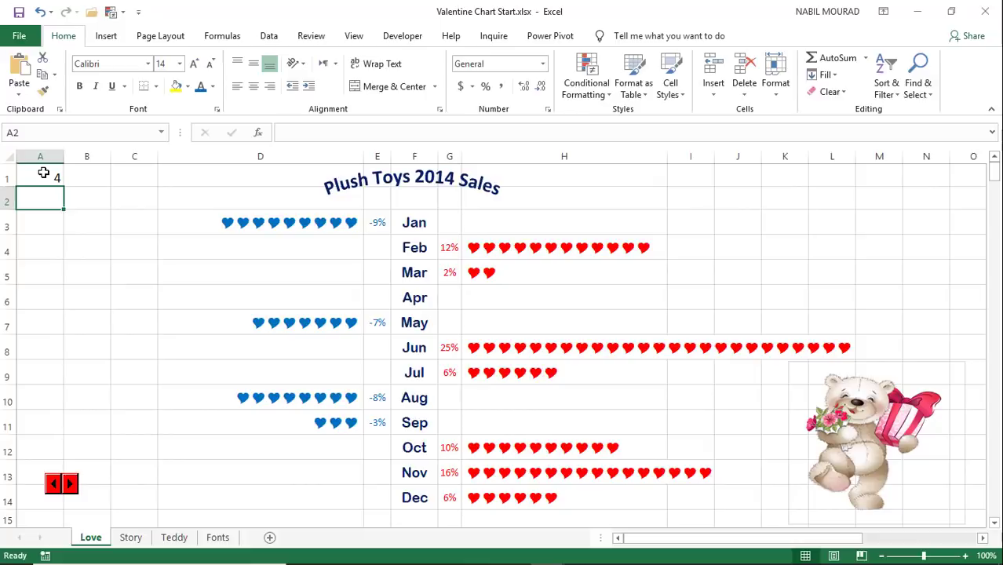
click(43, 173)
text(5)
key(Return)
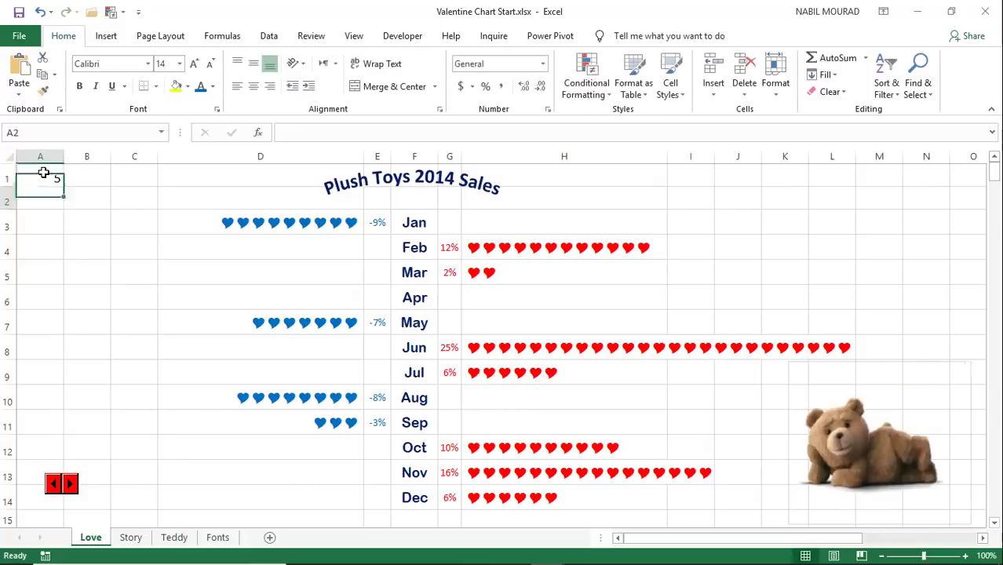
click(43, 172)
text(1)
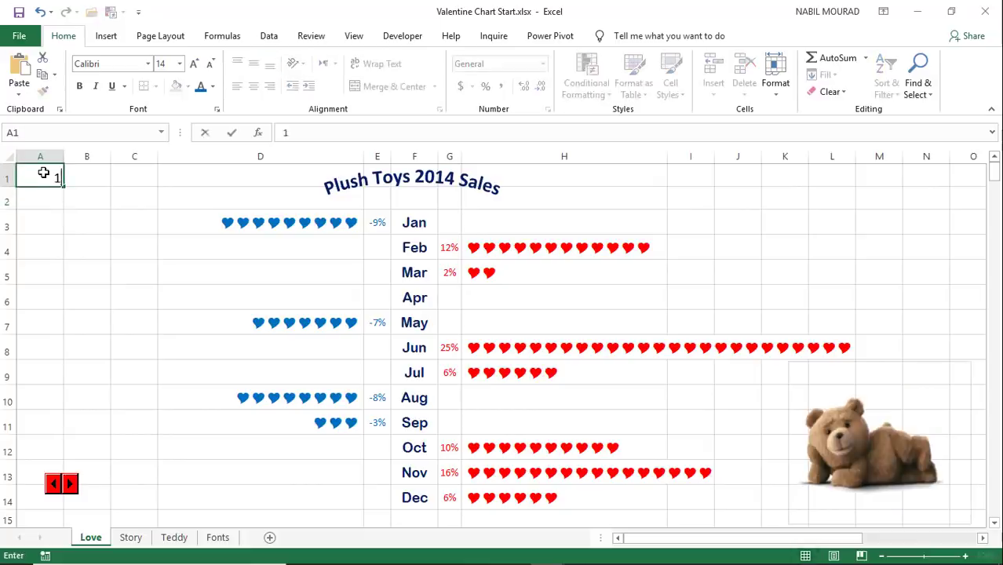
key(Return)
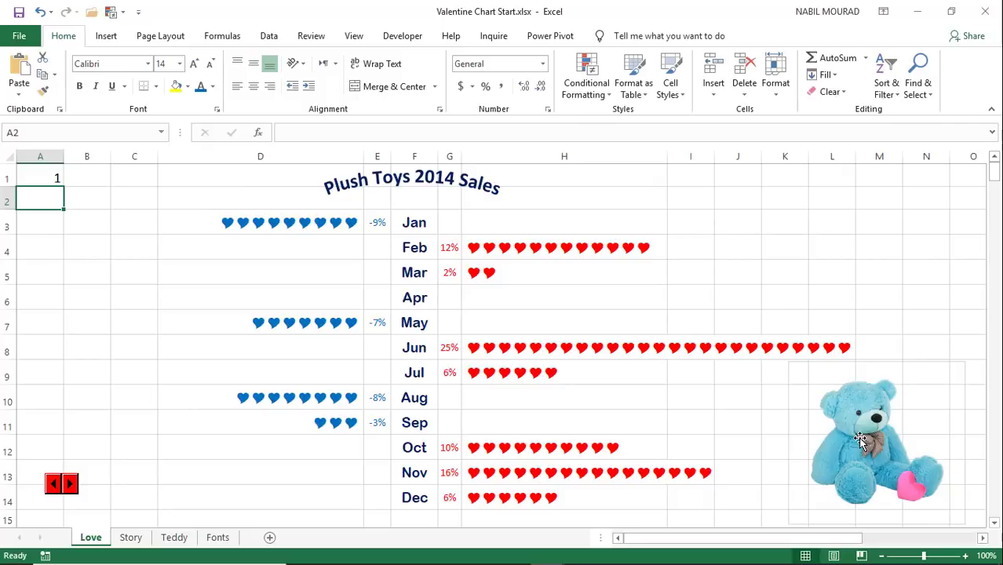
Step: Nudge the teddy picture slightly left beside the heart chart
click(855, 410)
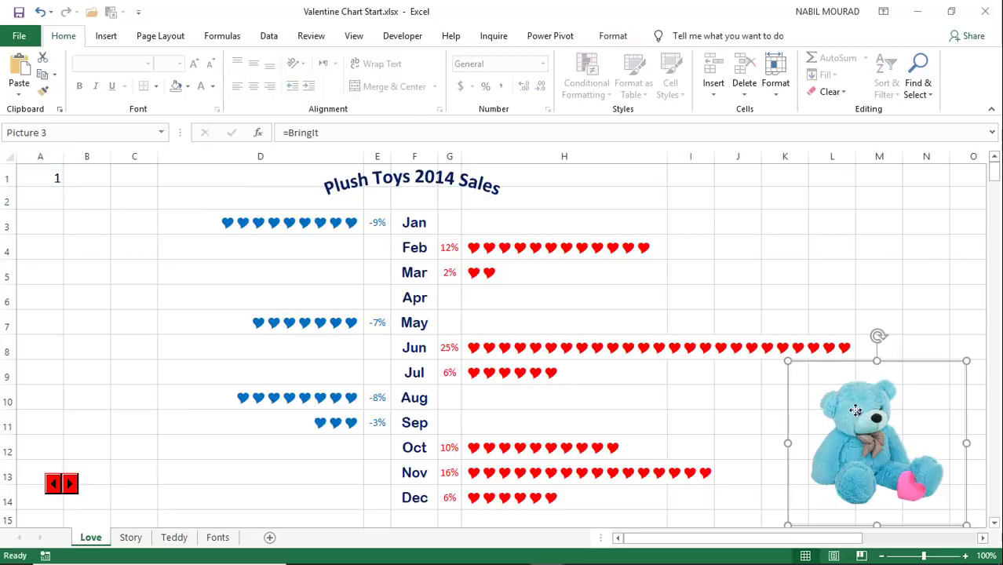
mouse_move(856, 409)
mouse_down()
mouse_move(835, 416)
mouse_move(849, 415)
mouse_up()
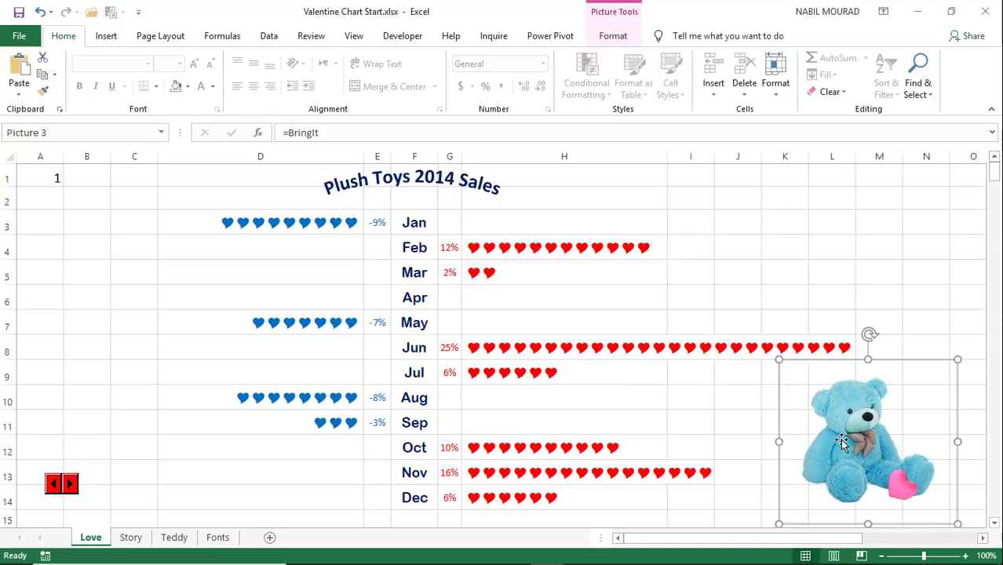
key(Escape)
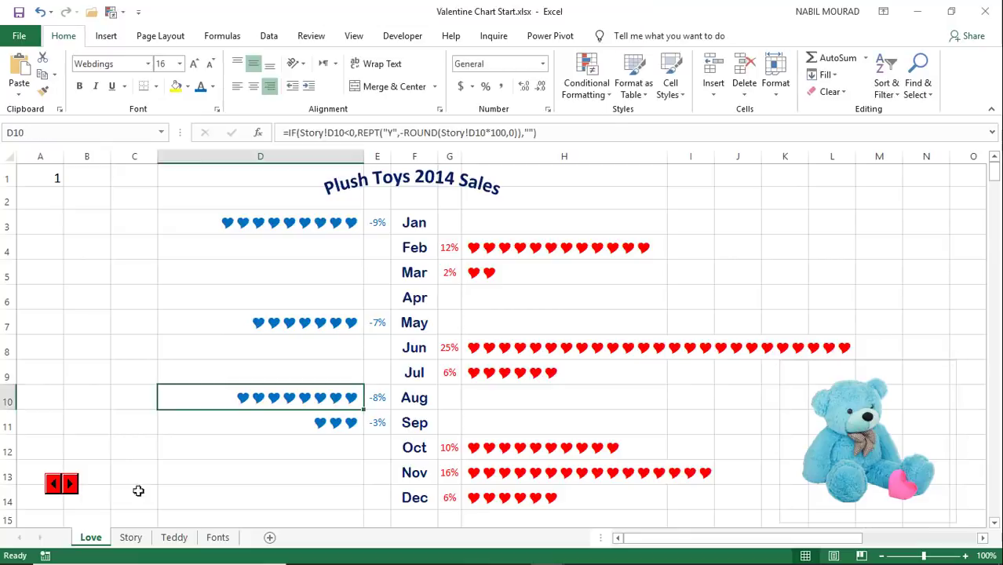
Step: Remove all borders from the Teddy sheet's picture row A1:F1
click(174, 537)
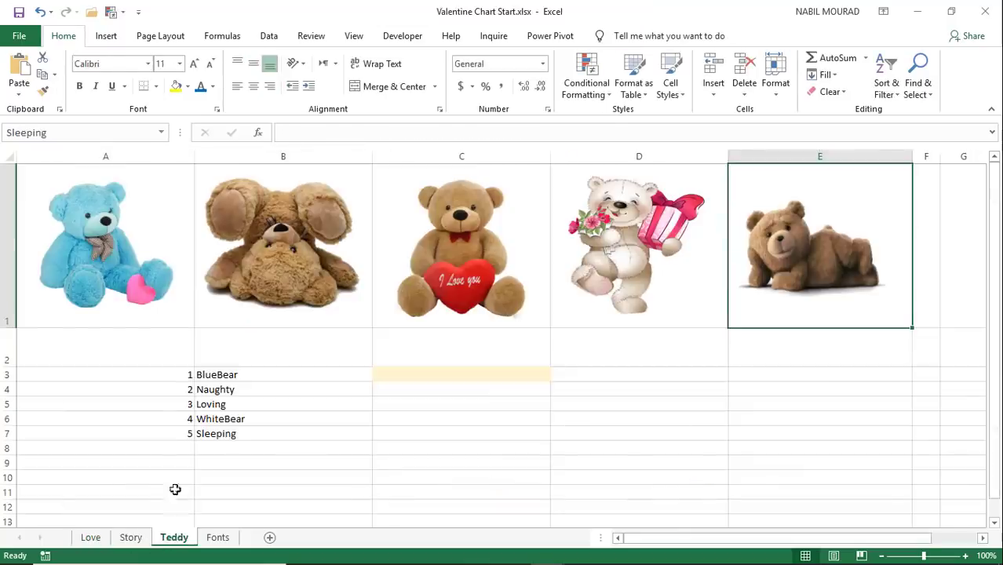
mouse_move(927, 237)
mouse_down()
mouse_move(716, 251)
mouse_move(2, 257)
mouse_up()
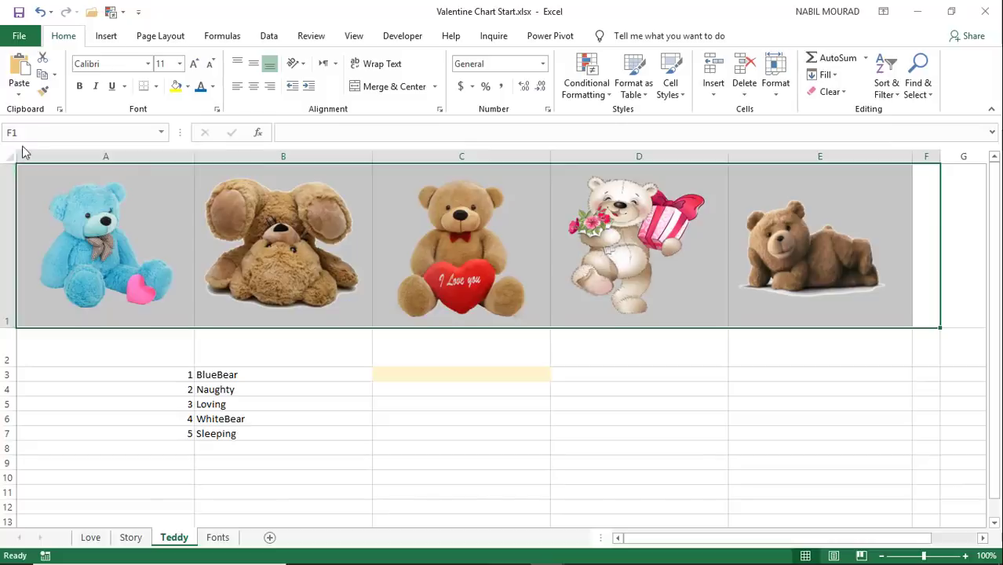
click(156, 87)
click(179, 196)
Step: Hide the Teddy sheet's gridlines and go back to the Love sheet
click(354, 36)
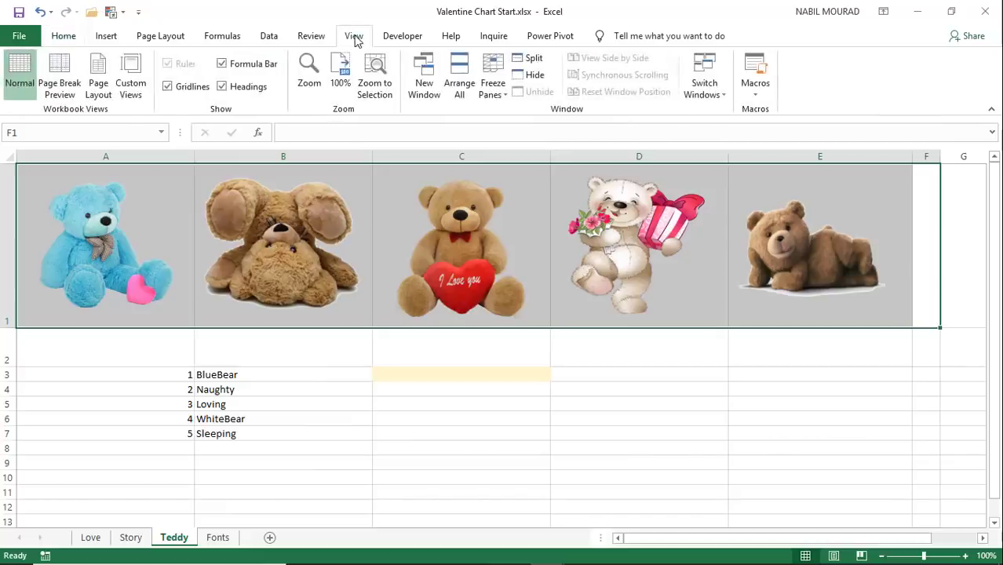
click(167, 87)
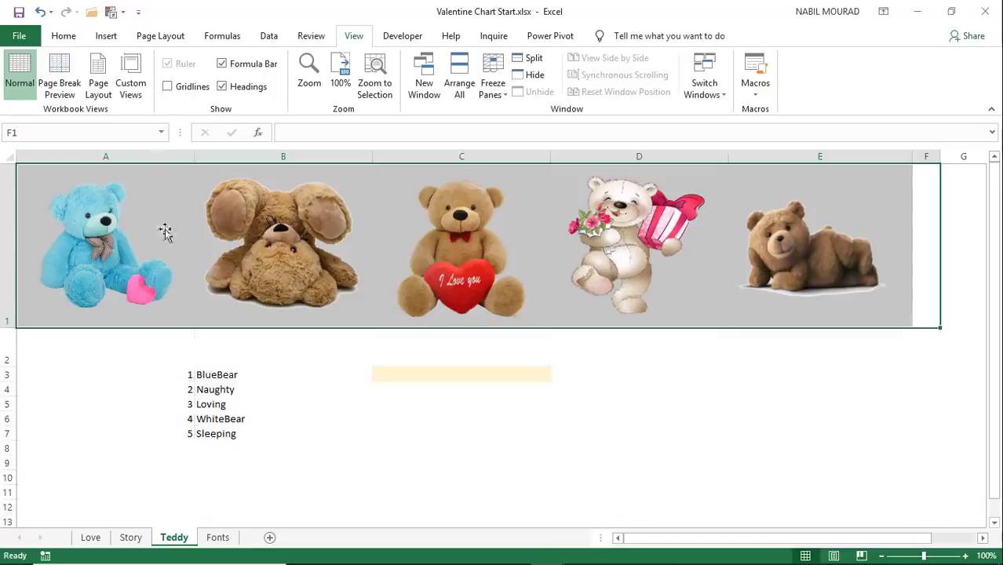
click(91, 539)
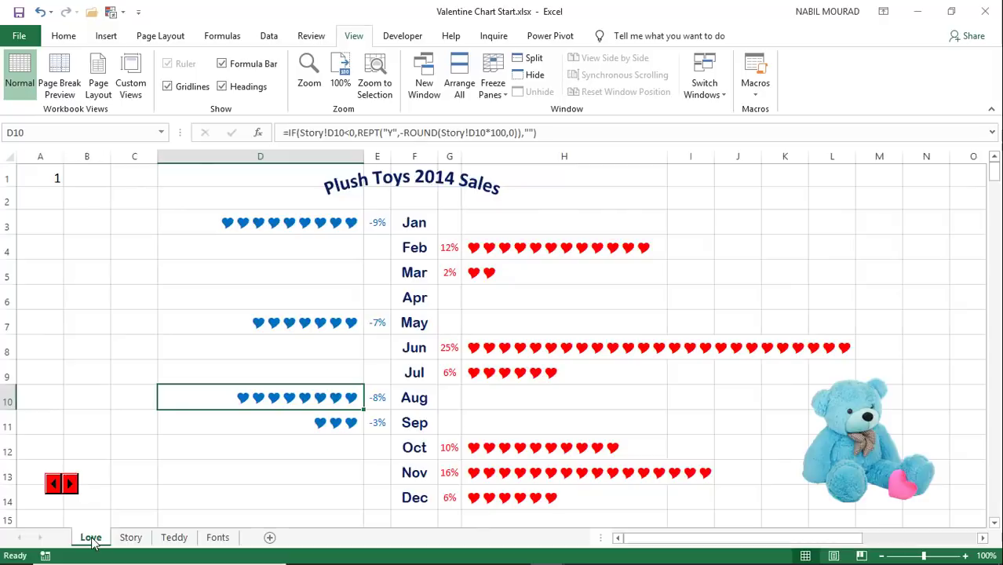
Step: Set A1 to 2 to show the brown floppy-eared bear, then open the VBA editor with Alt+F11
click(47, 171)
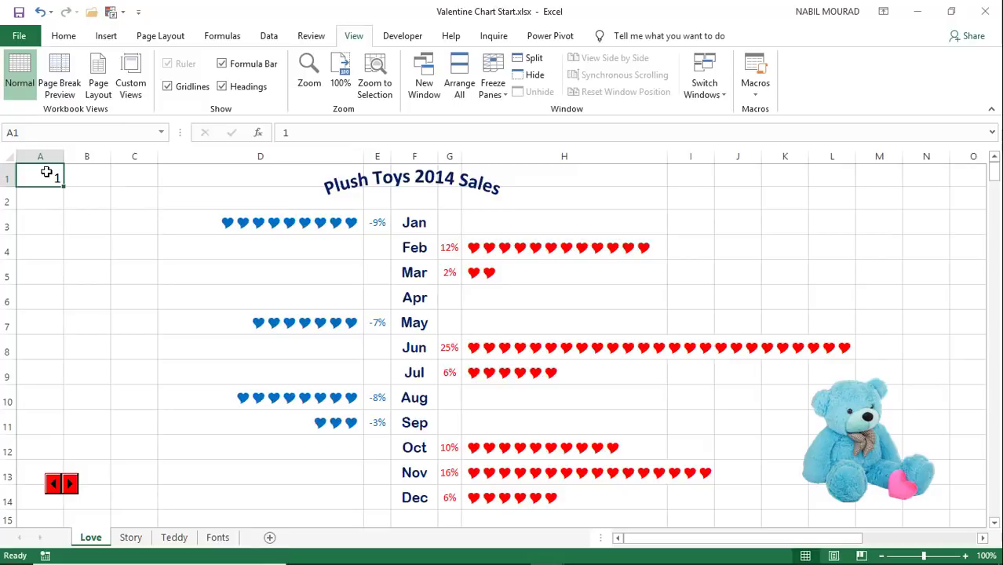
text(2)
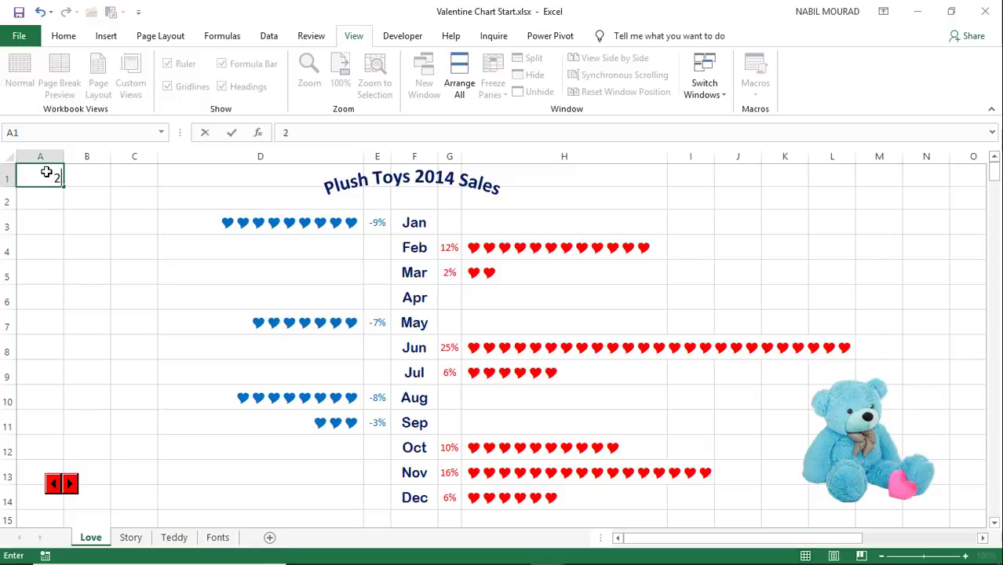
key(Return)
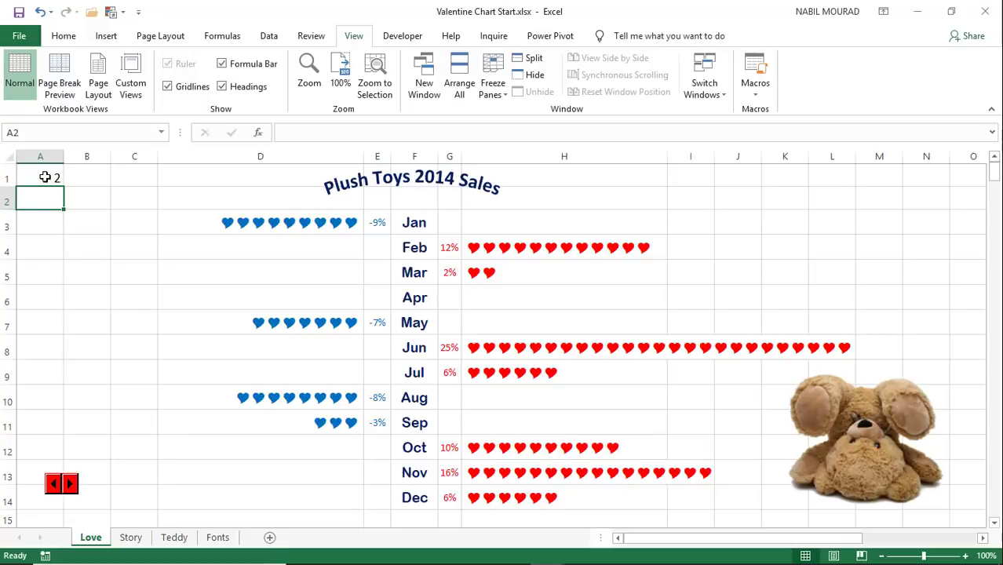
key(alt+F11)
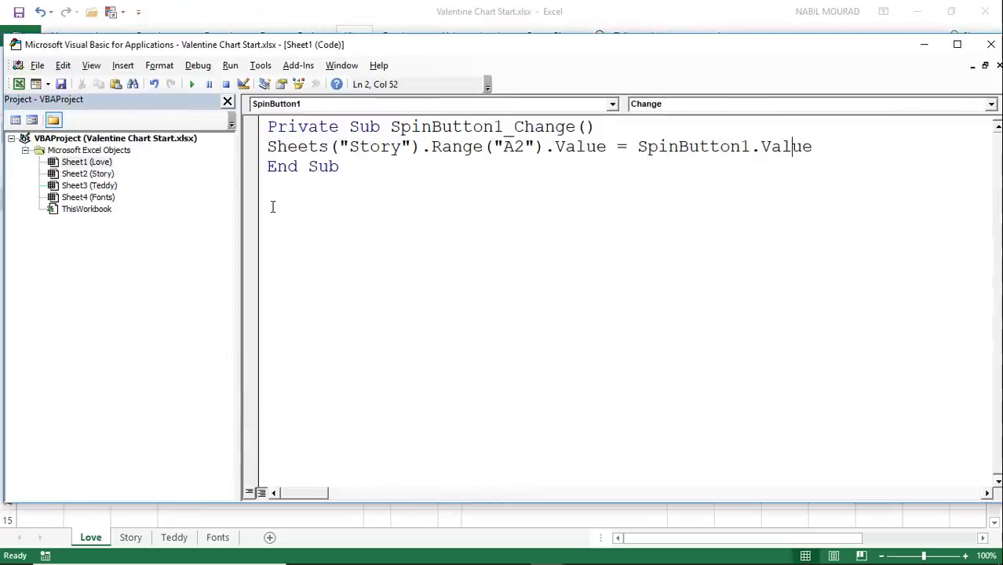
Step: Write Sub ChangePicture() setting Sheets("Love").Range("A1").Value to "=Randbetween(1,5)", then return to Excel
click(280, 188)
click(287, 214)
key(Return)
text(sub)
text(ChangePict)
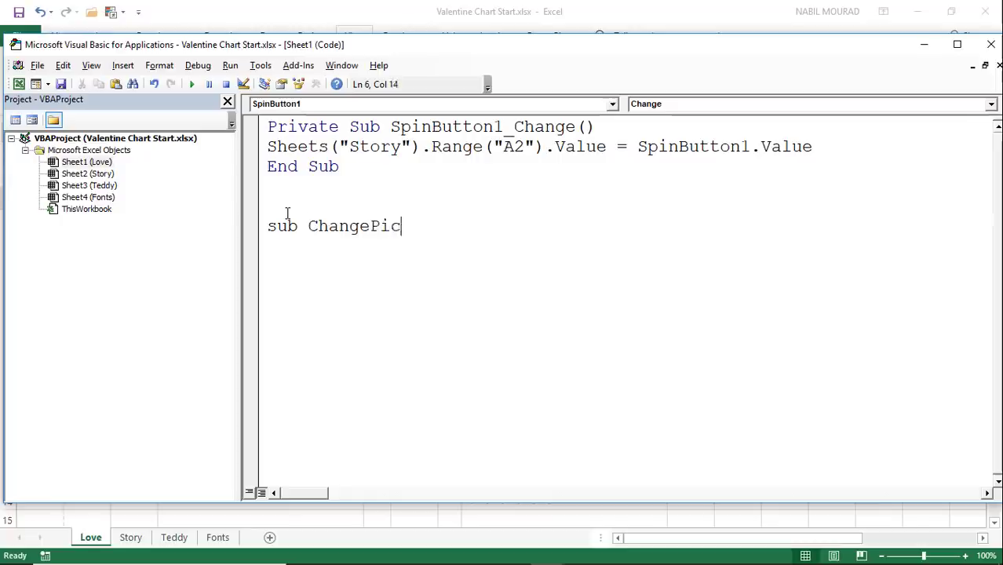
text(ure)
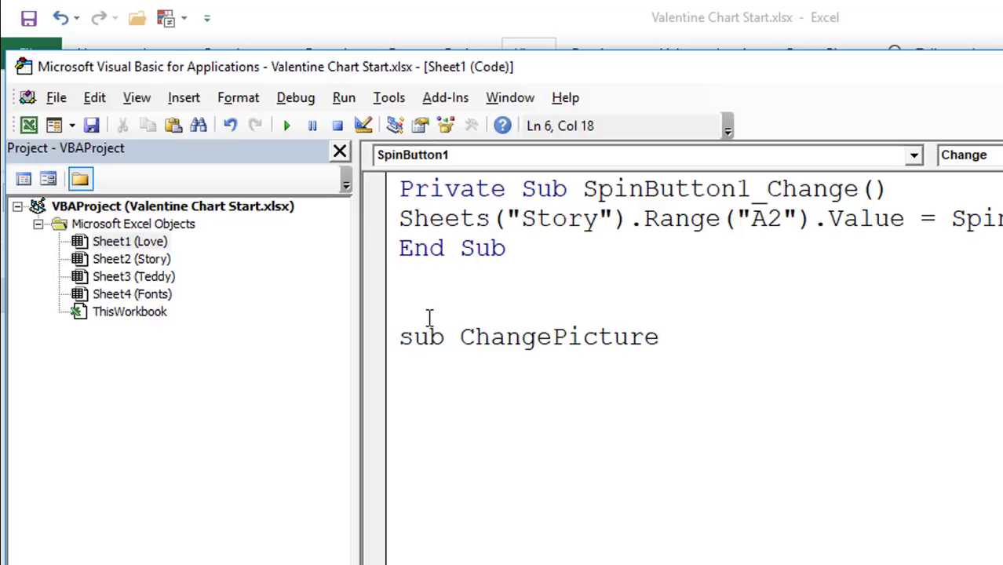
key(Return)
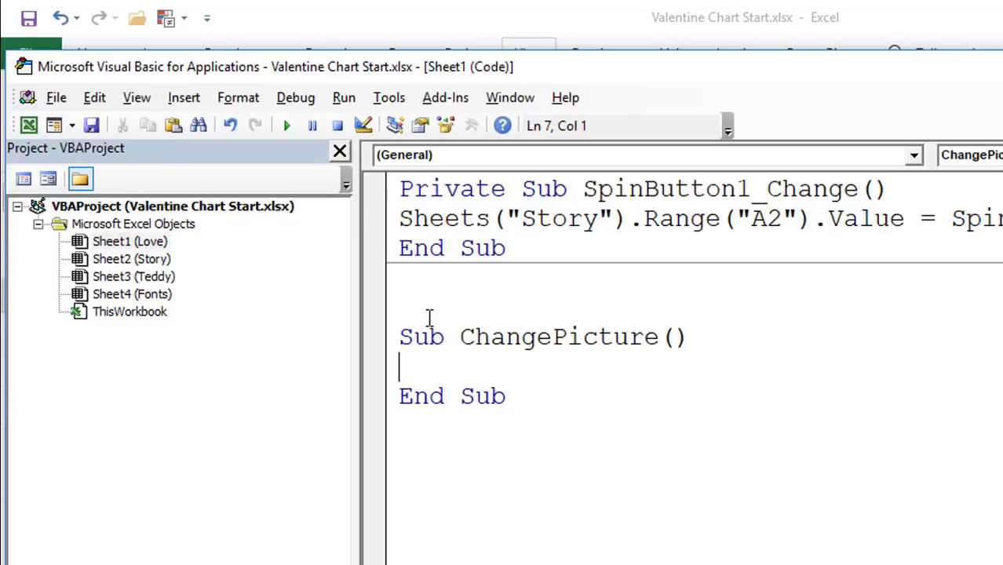
text(Sheets()
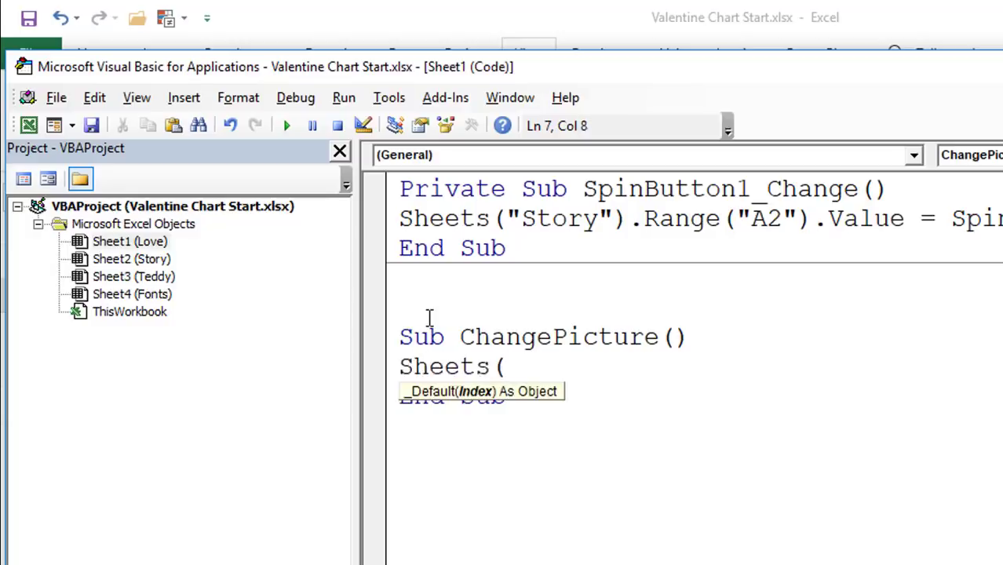
text("Lo)
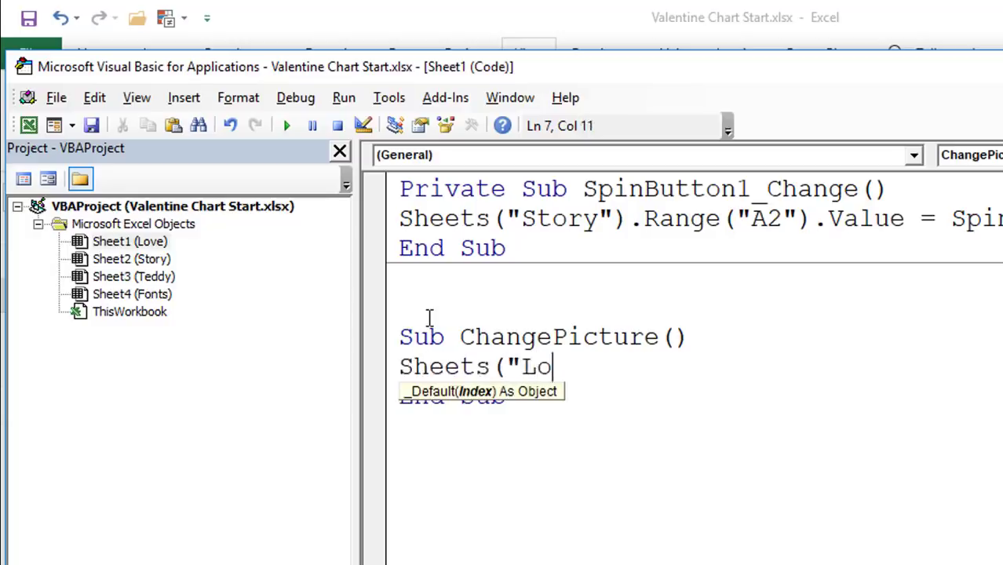
text(ve").R)
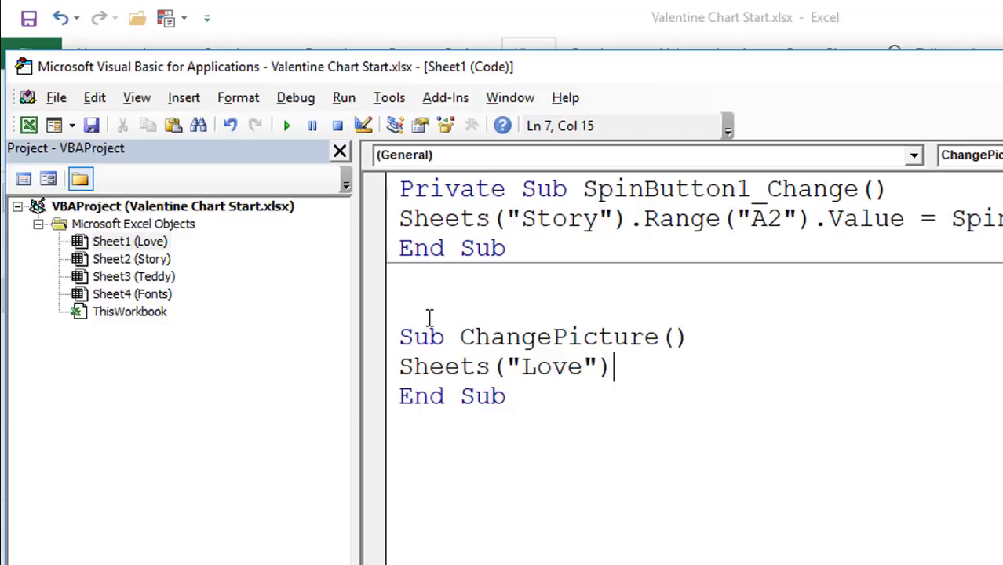
text(ange()
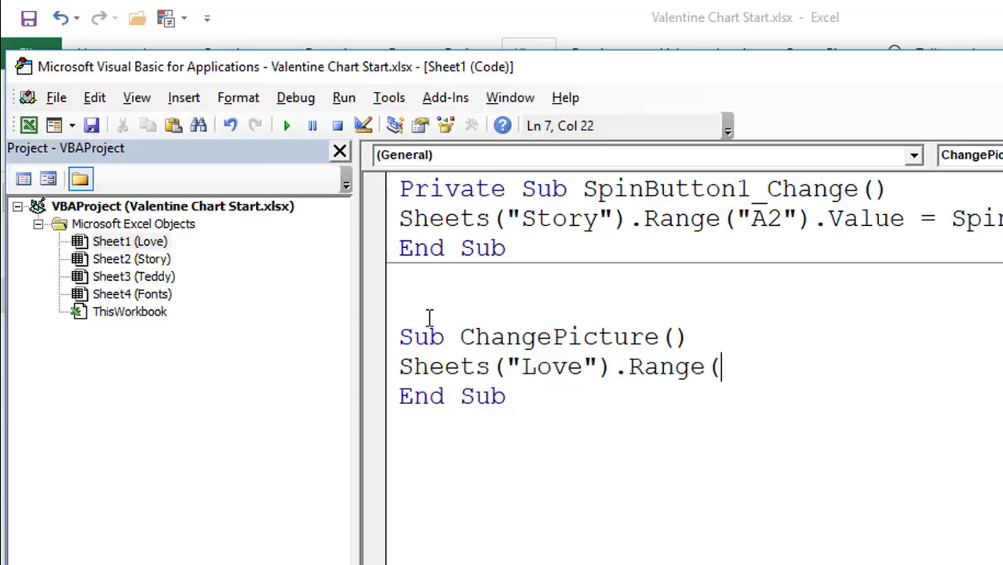
text("A)
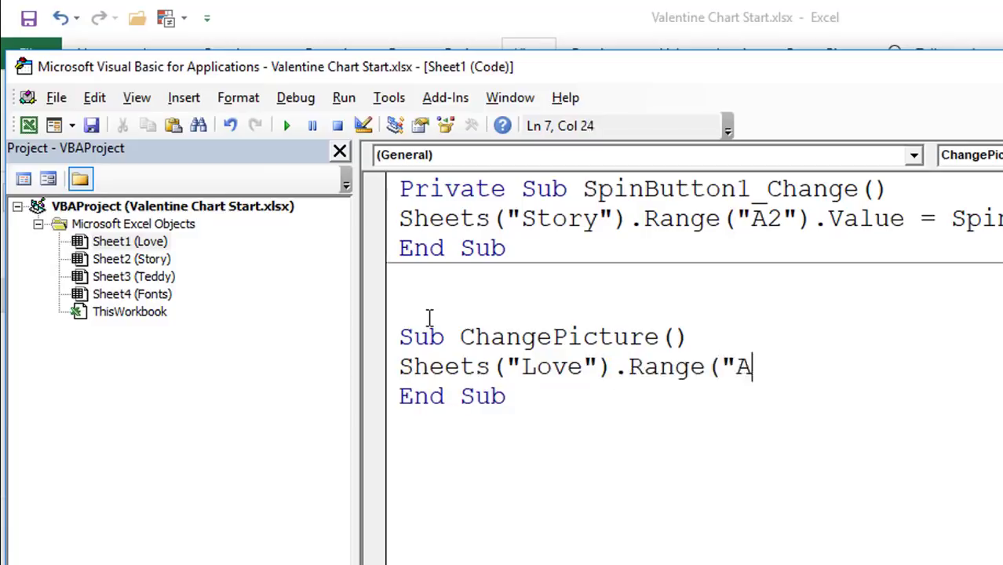
text(1"))
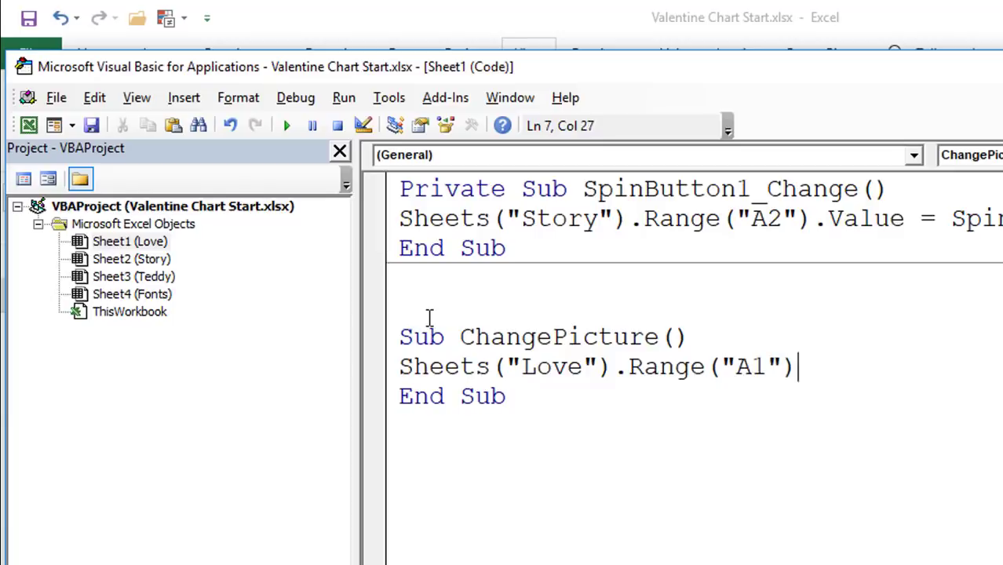
text(.value=)
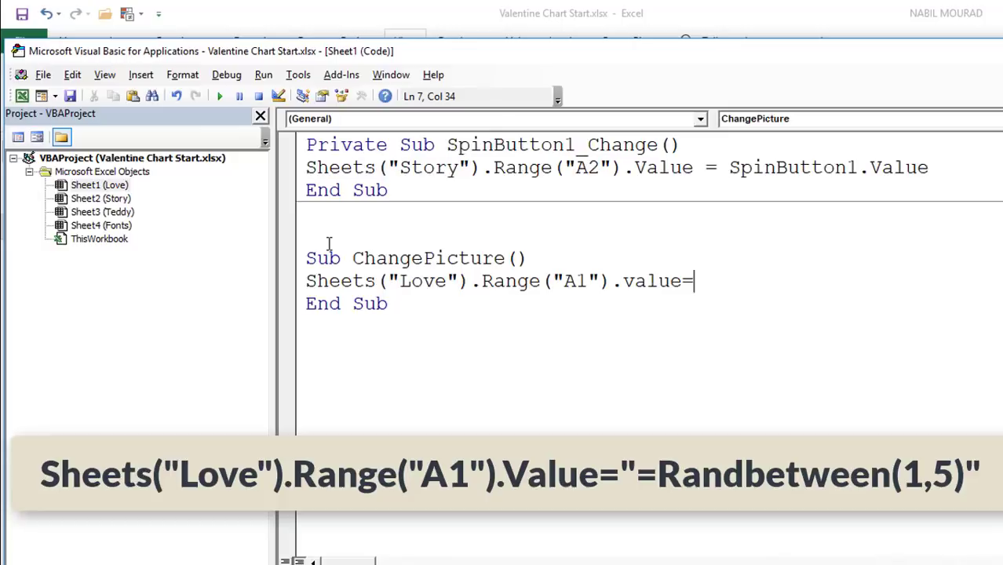
text(")
text(=)
text(Rand)
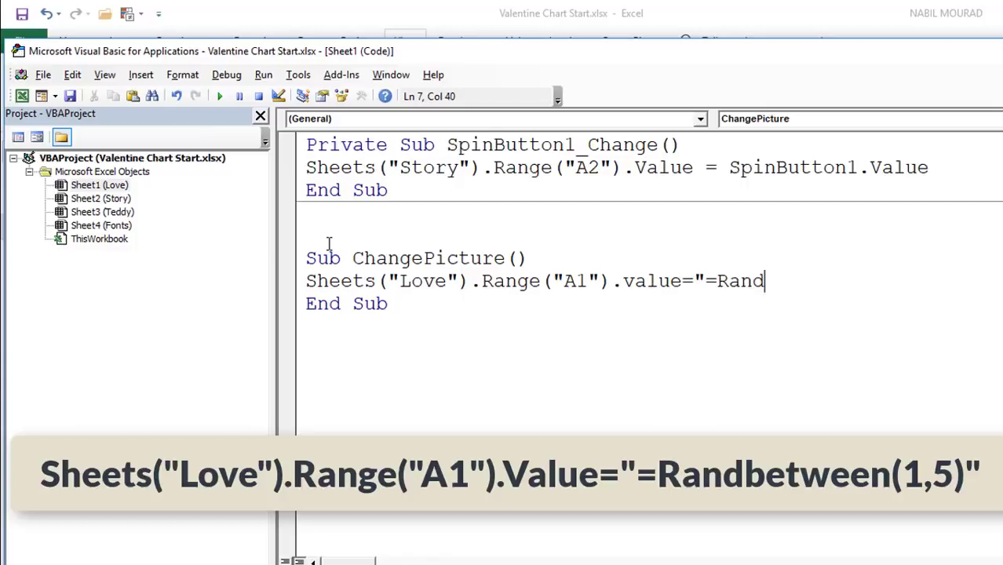
text(between()
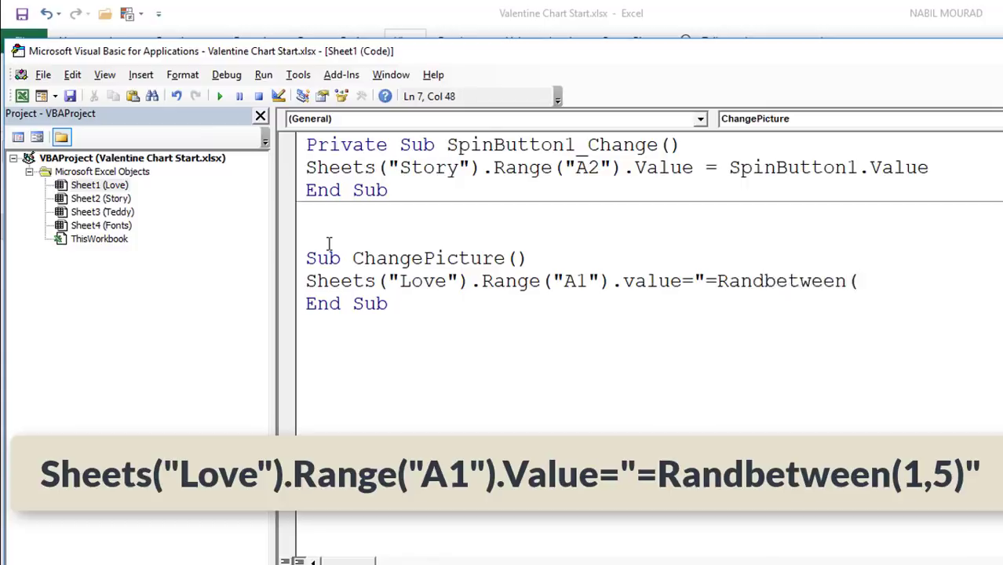
text(1,5)")
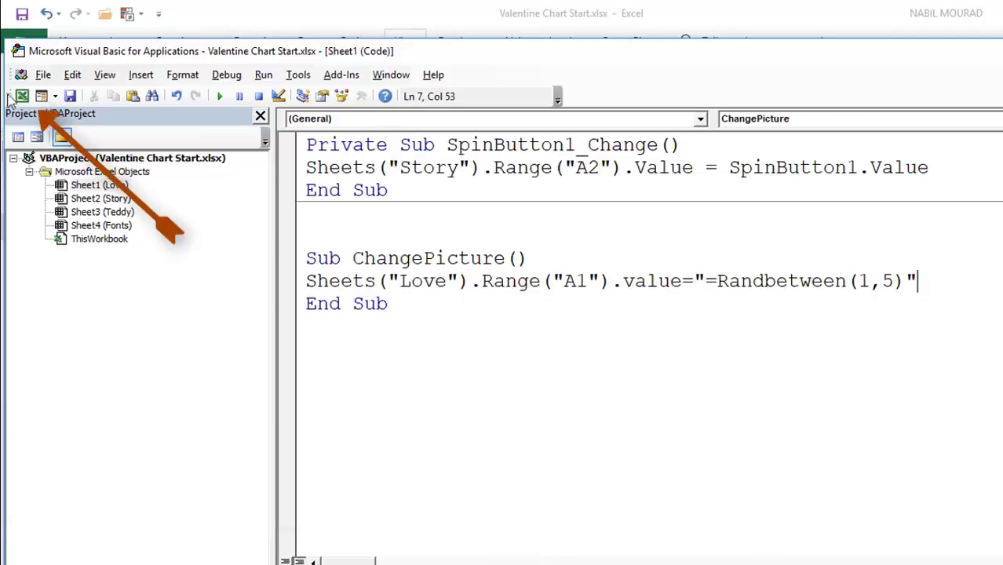
click(21, 96)
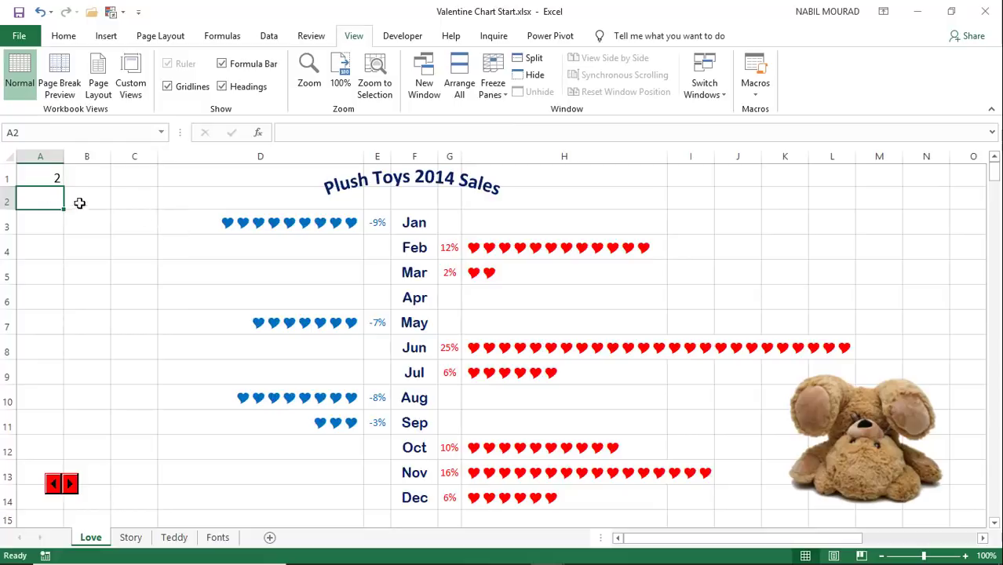
Step: Insert the AA1.png Valentine ribbon picture, shrink it and place it at the top-left
click(106, 36)
click(176, 86)
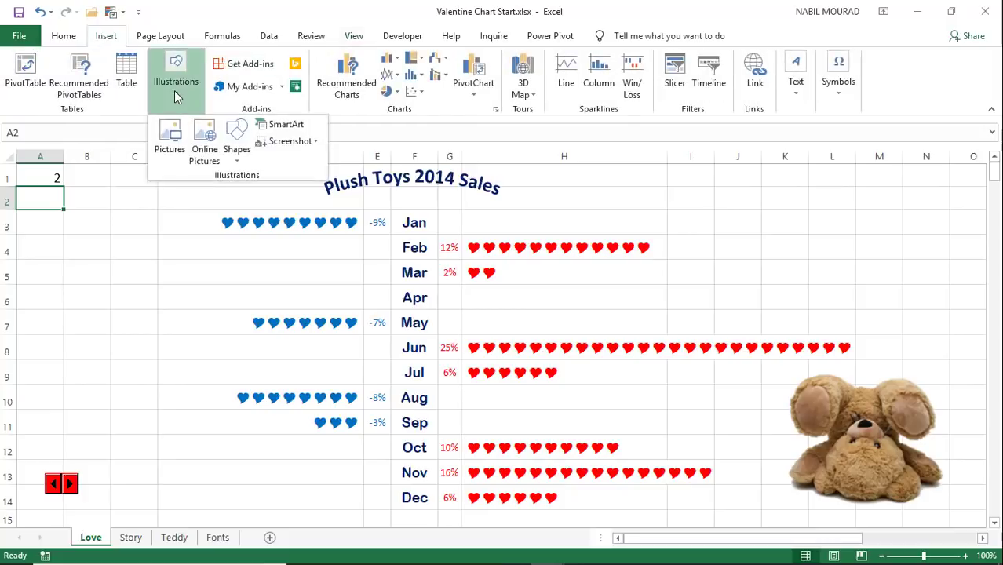
click(166, 140)
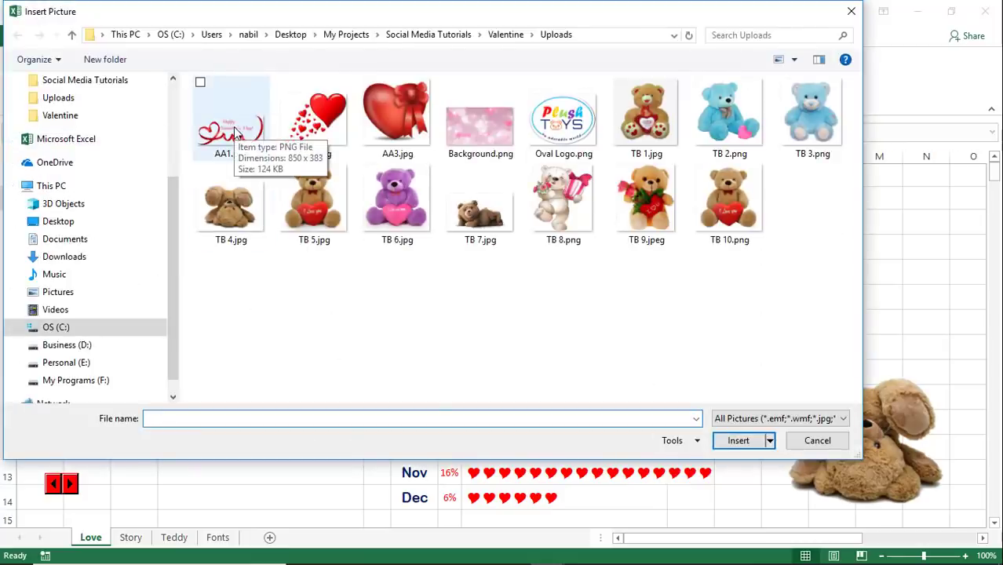
click(235, 129)
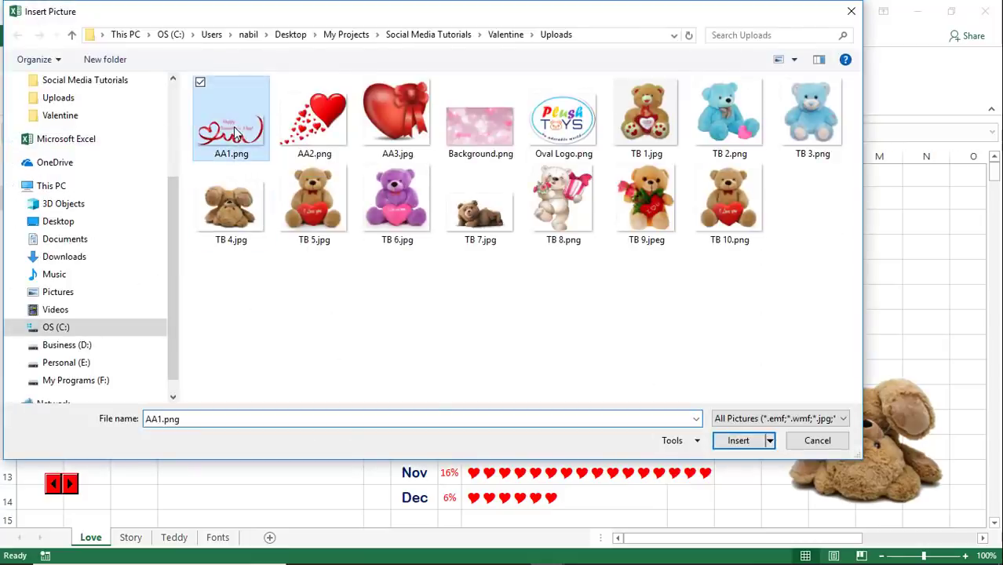
click(737, 440)
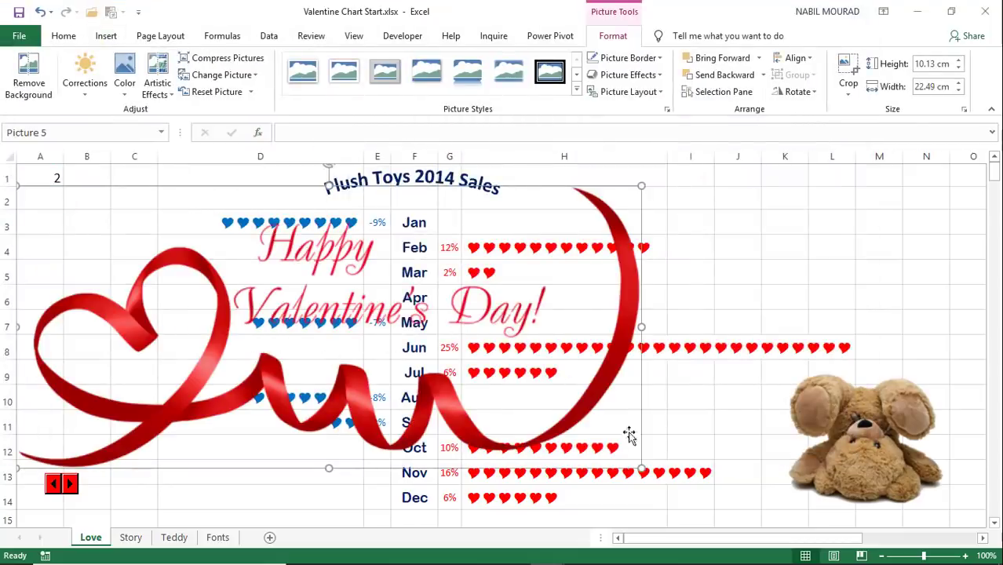
drag(641, 468, 196, 190)
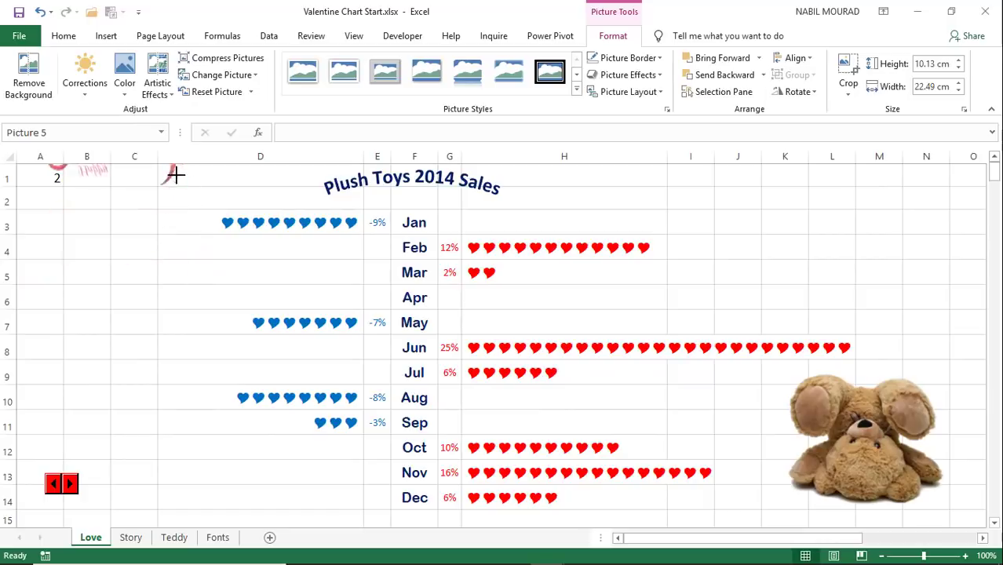
mouse_move(117, 231)
mouse_down()
mouse_move(118, 220)
mouse_move(116, 234)
mouse_up()
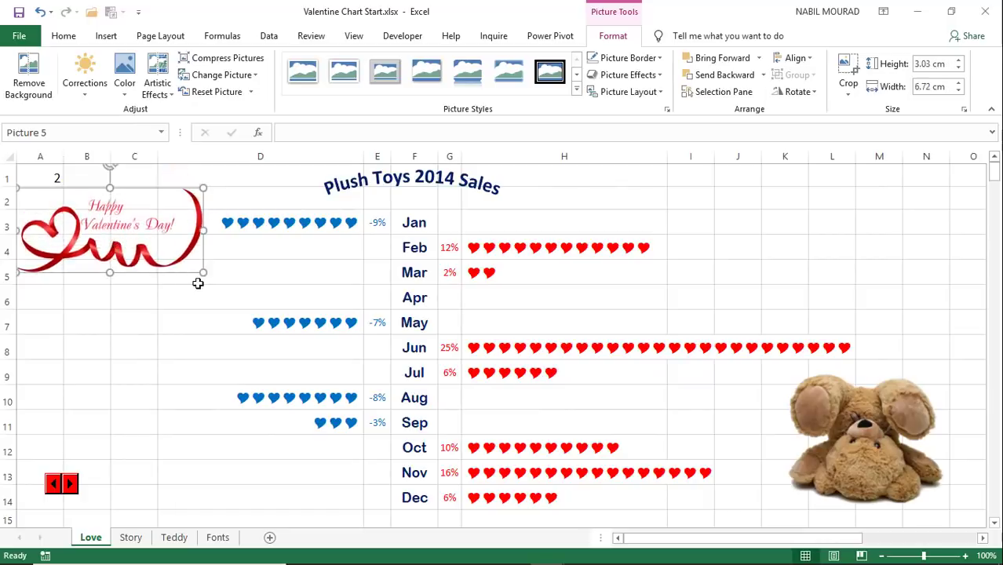
Step: Assign the Sheet1.ChangePicture macro to the ribbon picture
right_click(174, 225)
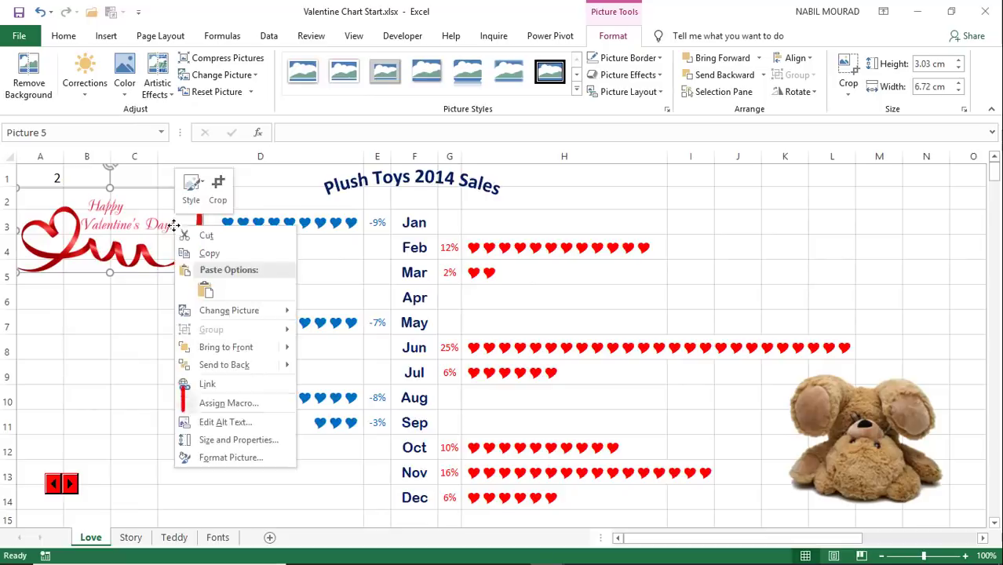
click(227, 404)
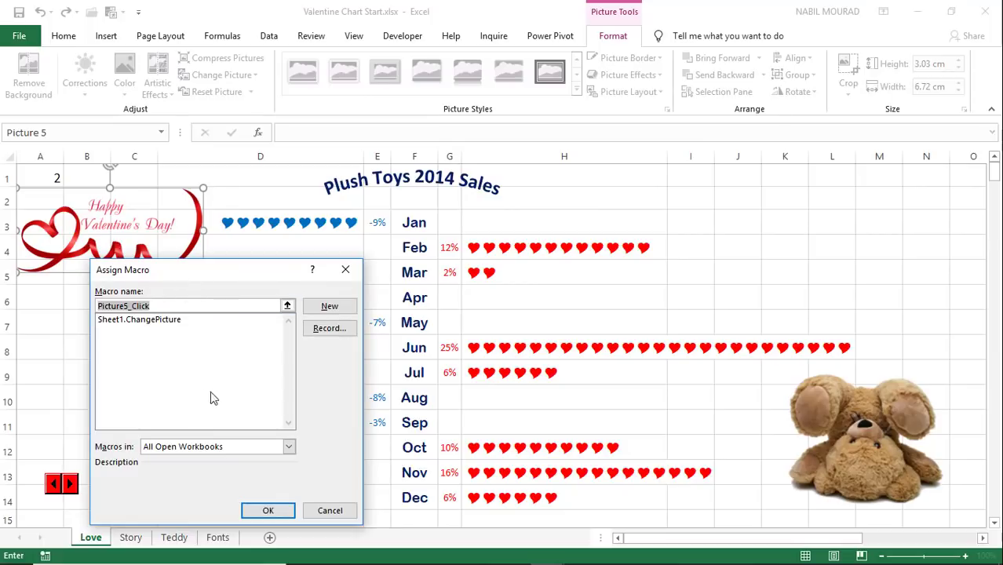
click(159, 322)
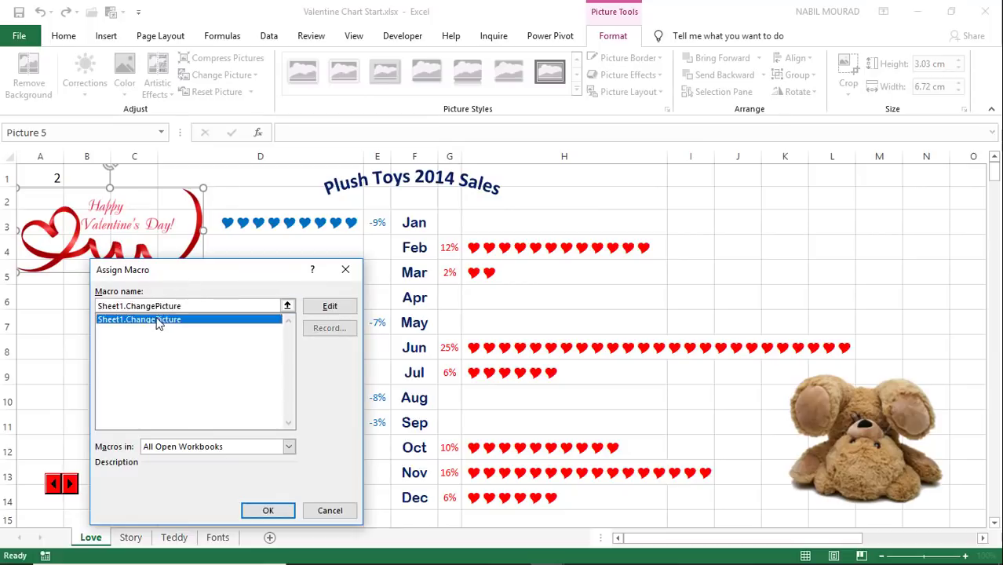
click(266, 510)
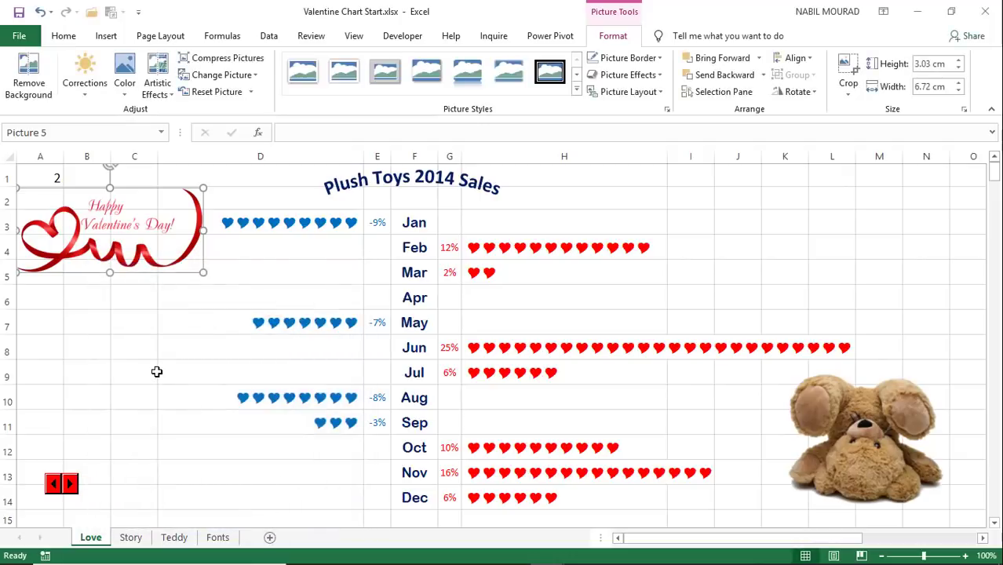
click(183, 298)
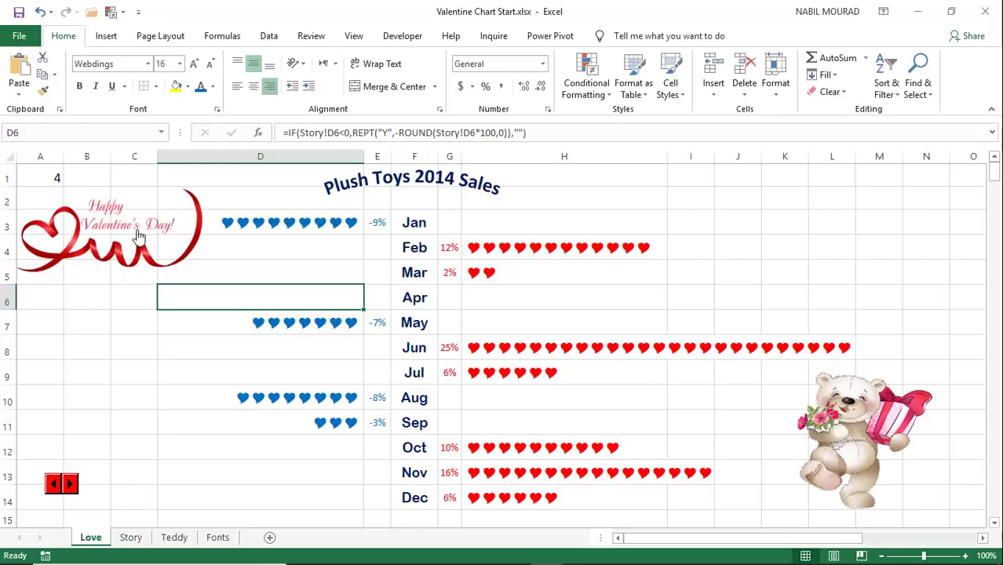
Step: Recalculate twice with F9 so A1 and the teddy picture change, ending on the blue bear
key(F9)
key(F9)
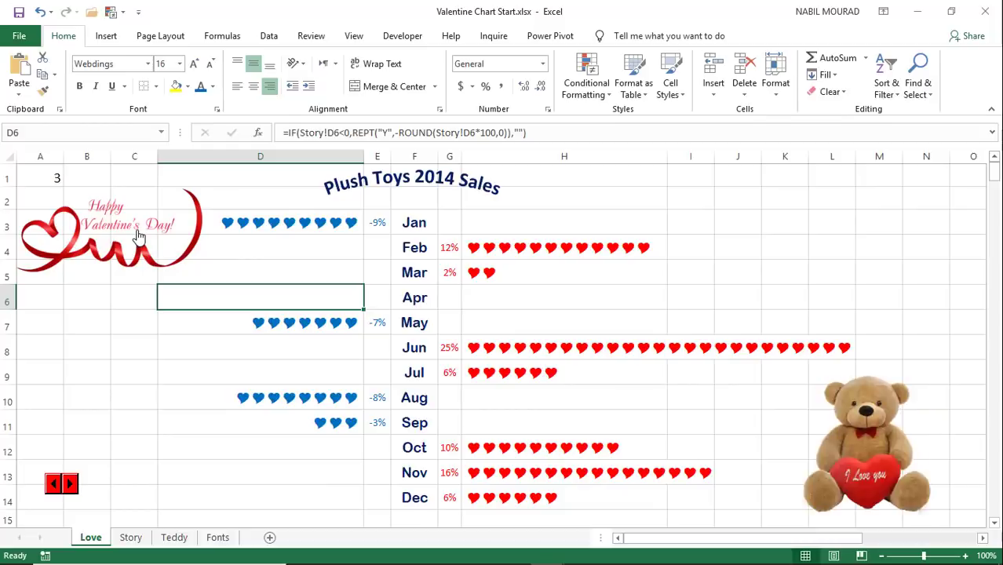
key(F9)
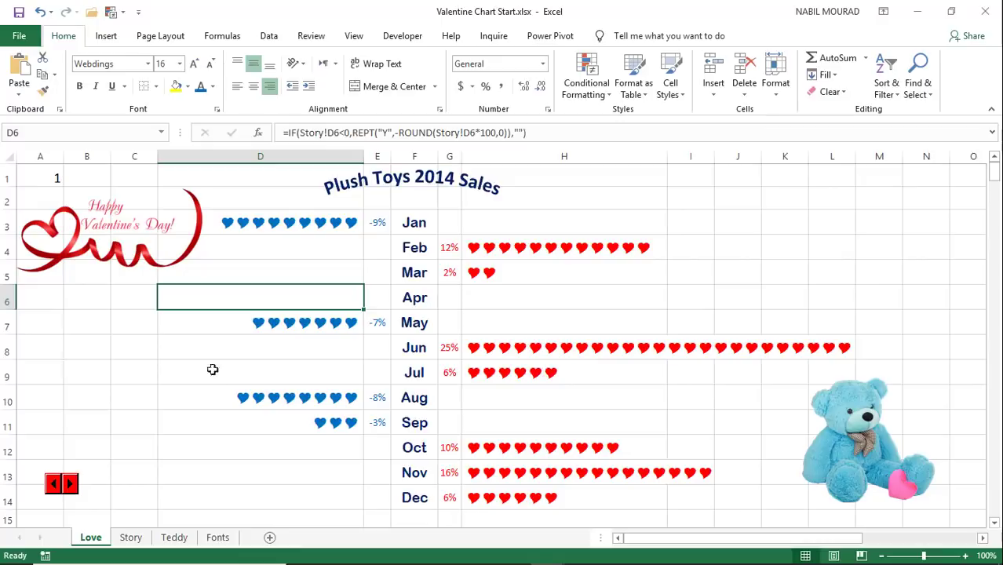
Step: Hide A1's random number with white font, then recalculate for a new teddy
click(49, 177)
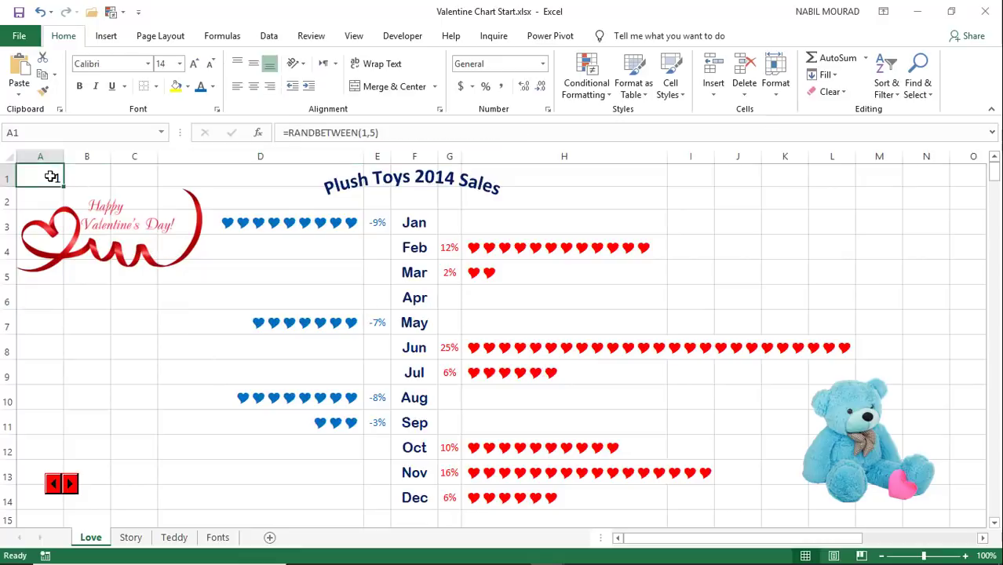
click(212, 86)
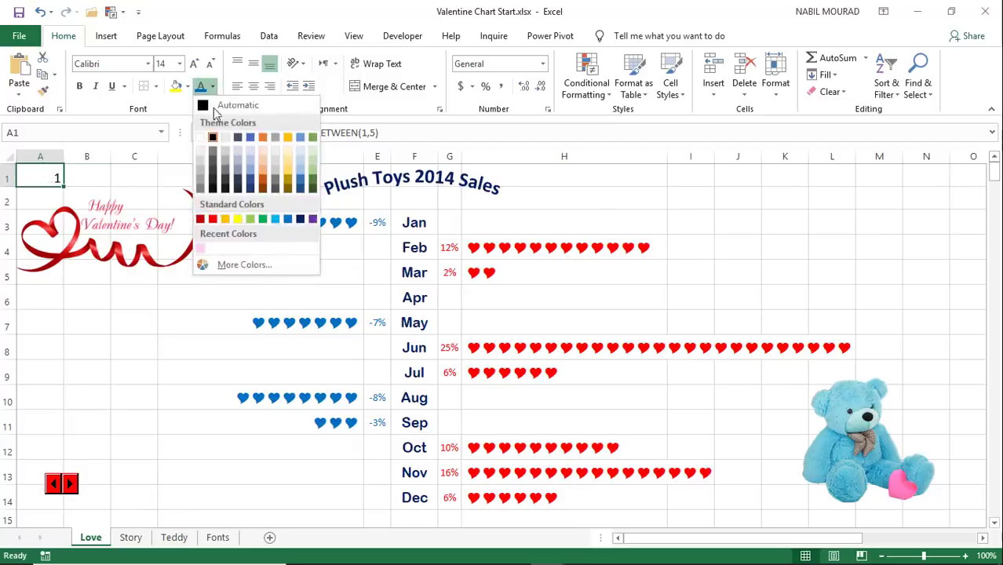
click(201, 250)
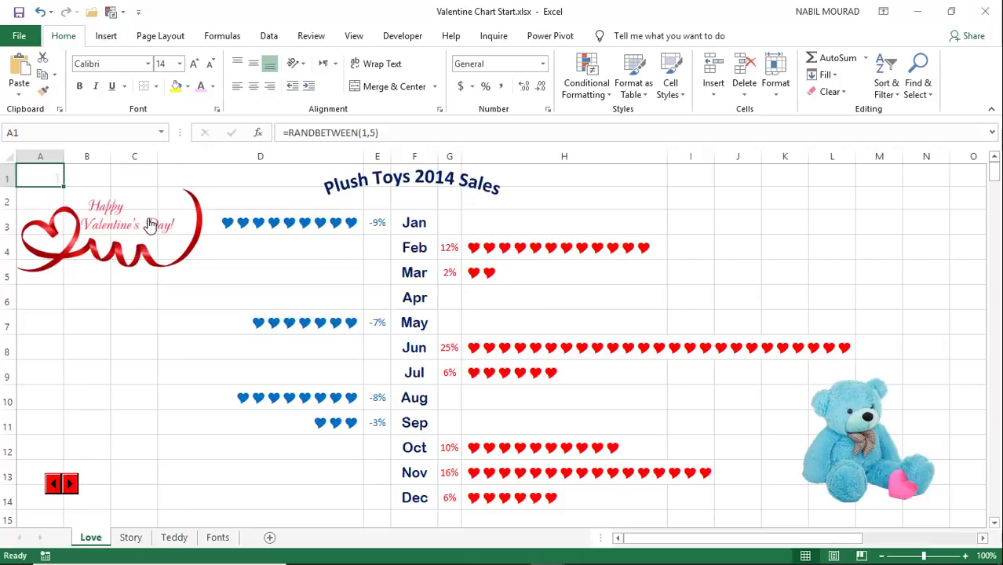
key(ctrl+alt+F9)
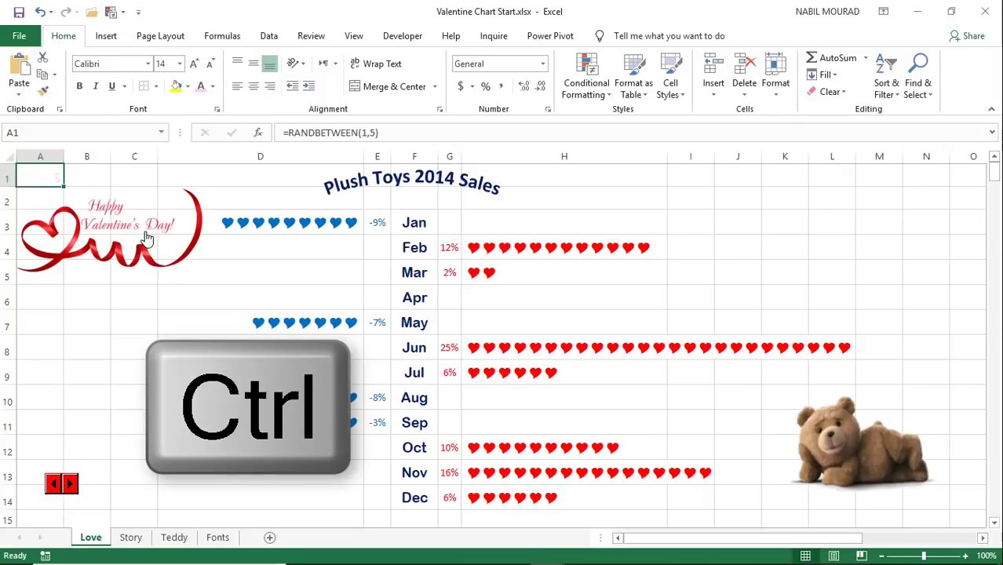
Step: Move the Valentine ribbon picture slightly up into the top-left corner
click(145, 231)
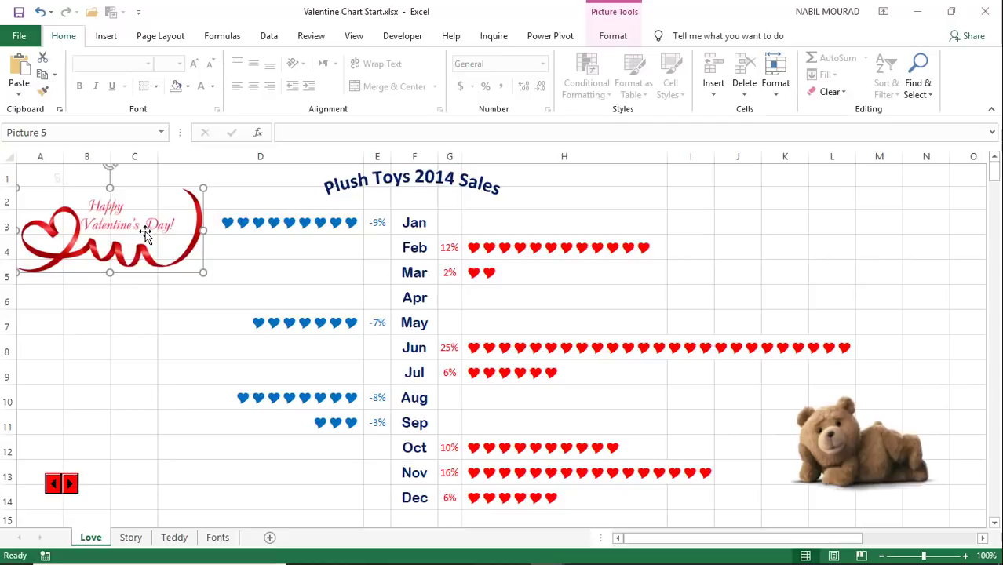
drag(146, 231, 144, 206)
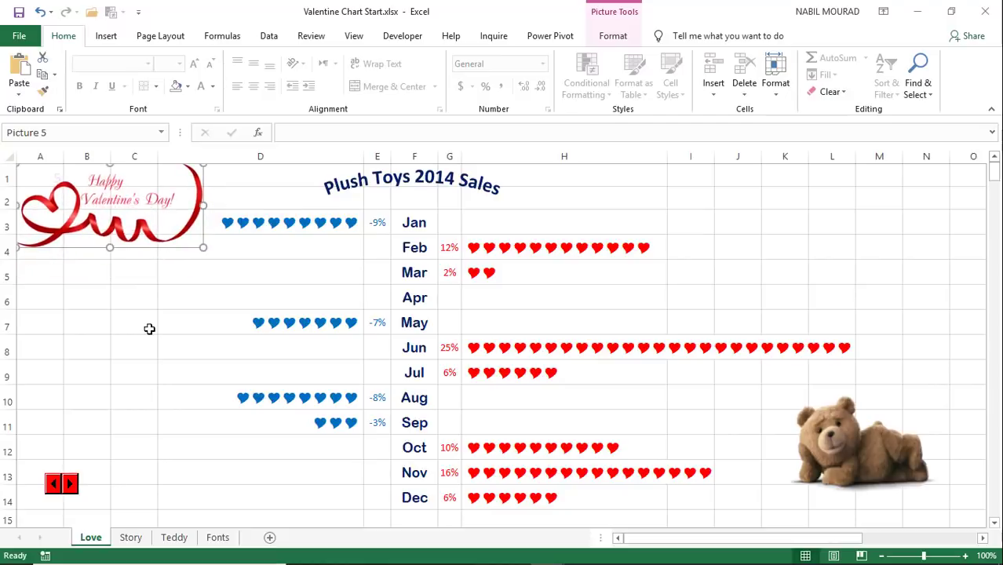
click(93, 394)
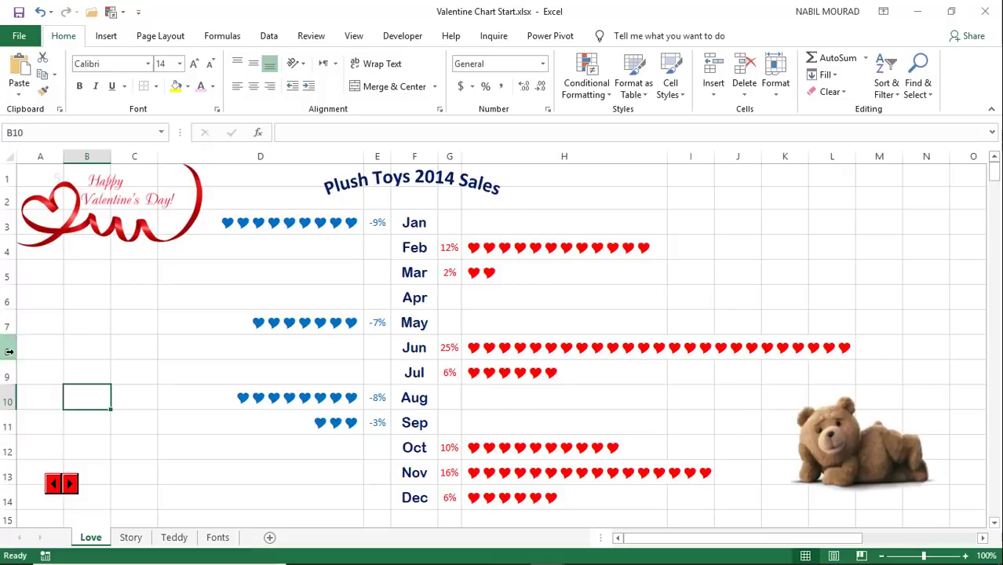
Step: Insert the AA2.png flying-hearts picture into the Love sheet
click(106, 36)
click(174, 91)
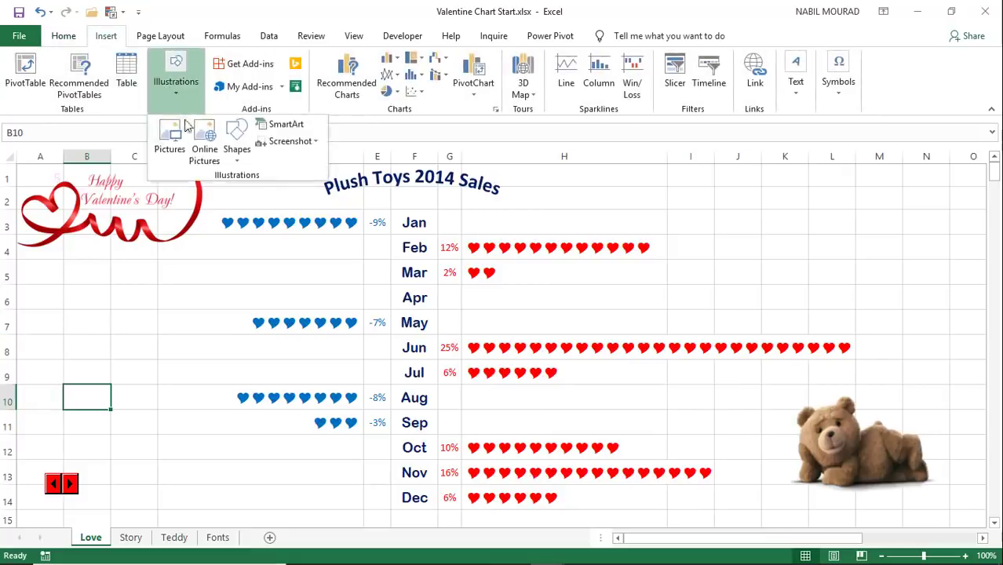
click(175, 130)
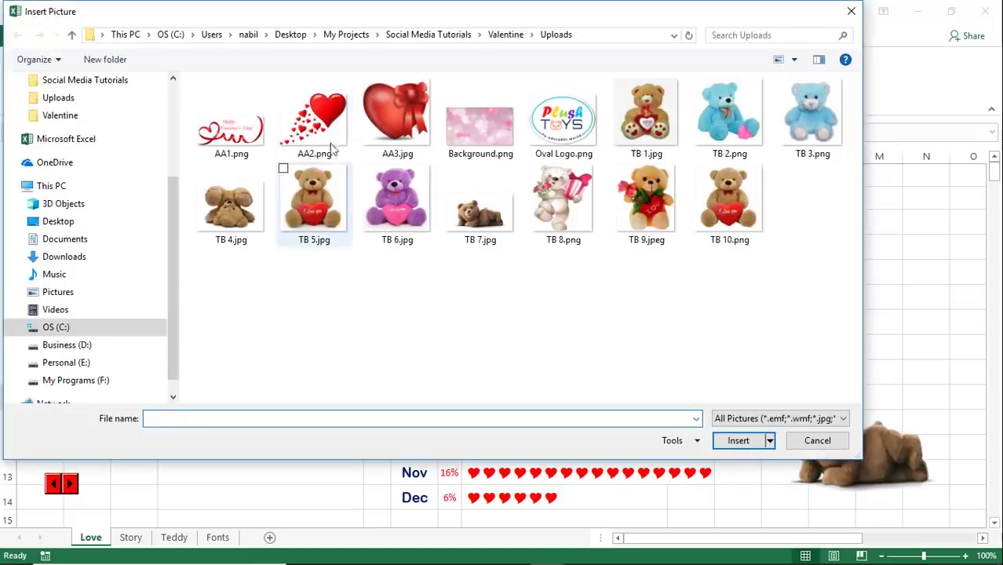
click(322, 122)
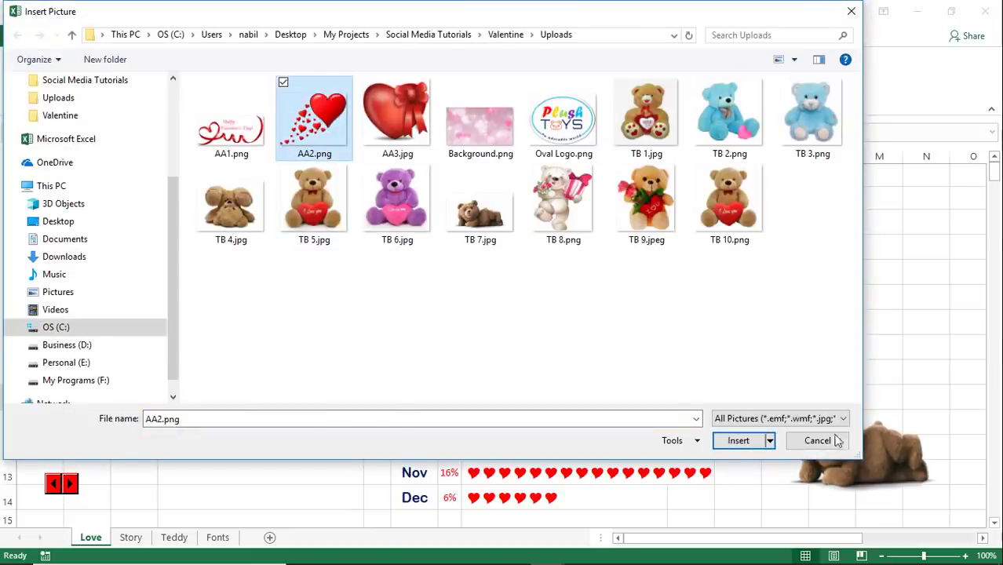
click(737, 441)
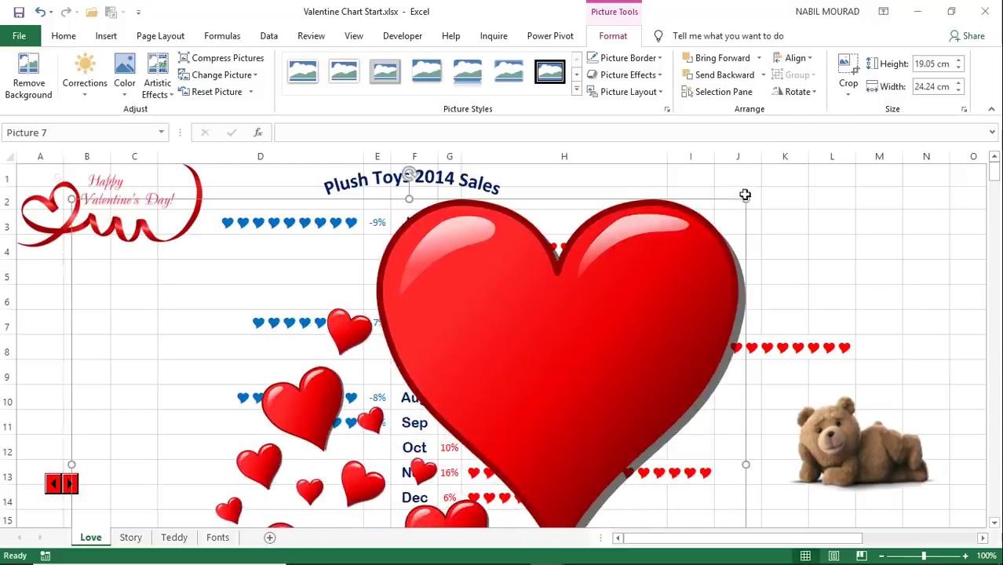
Step: Shrink the hearts picture, flip it horizontally and place it at the bottom-left corner
drag(744, 198, 464, 420)
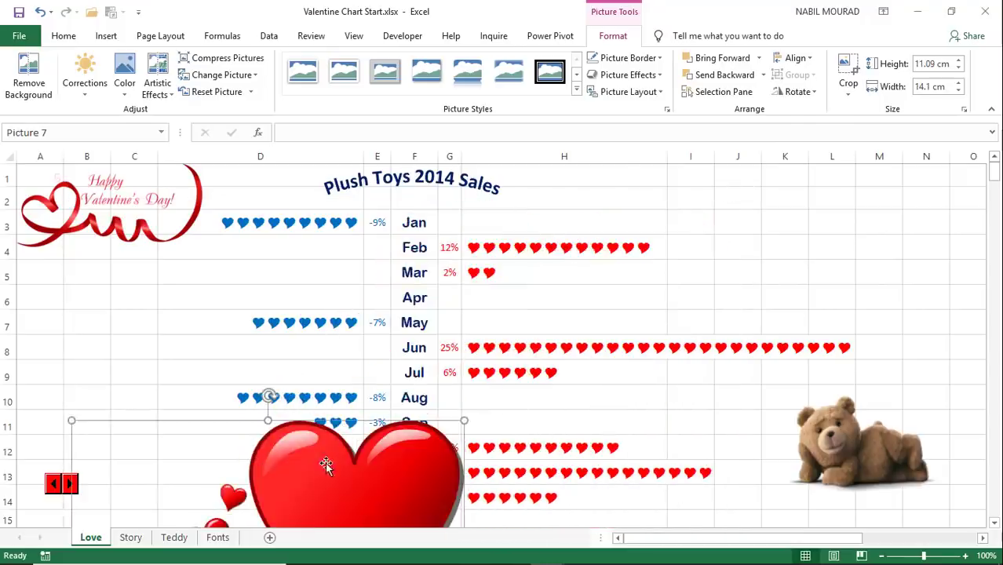
drag(325, 462, 487, 219)
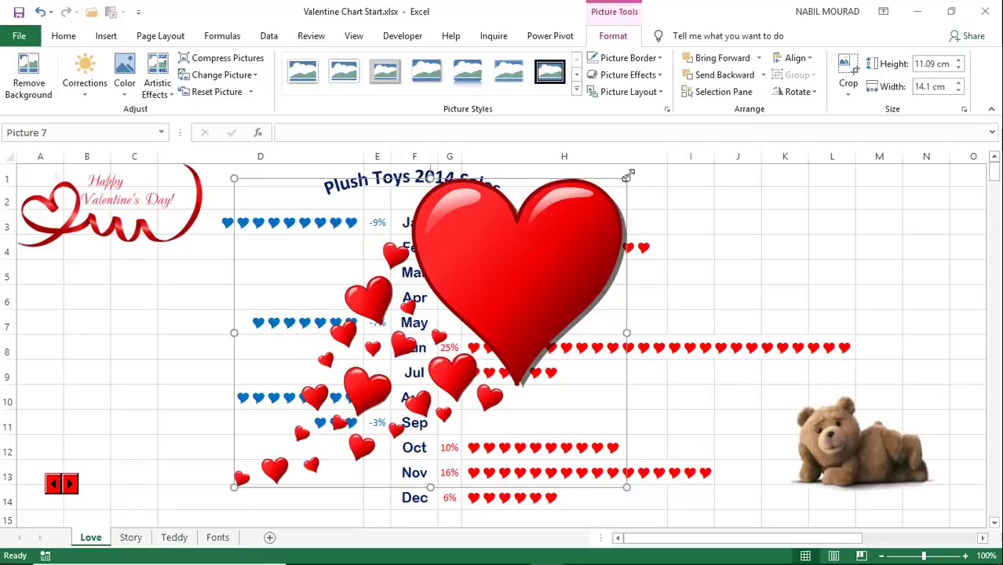
drag(628, 174, 462, 307)
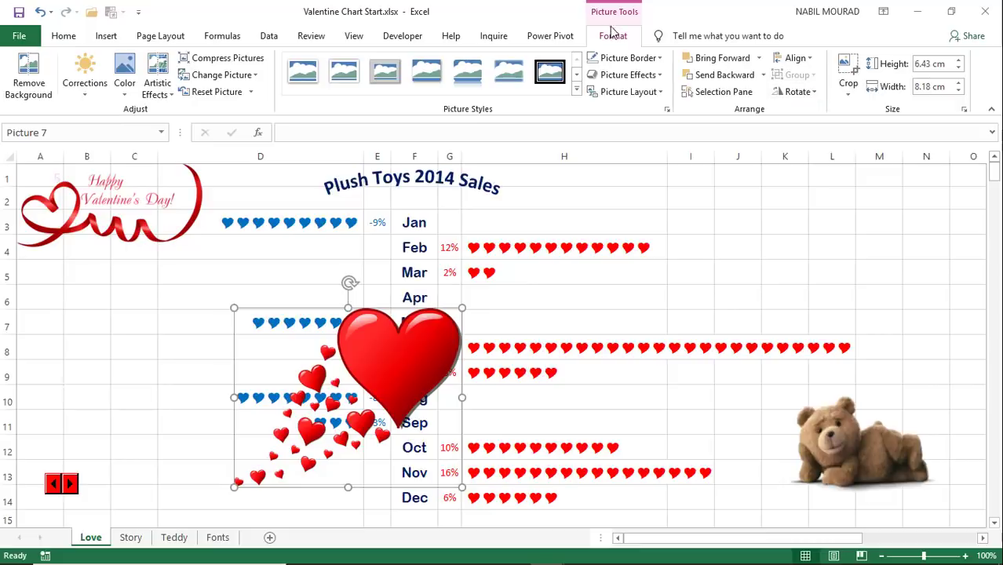
click(809, 92)
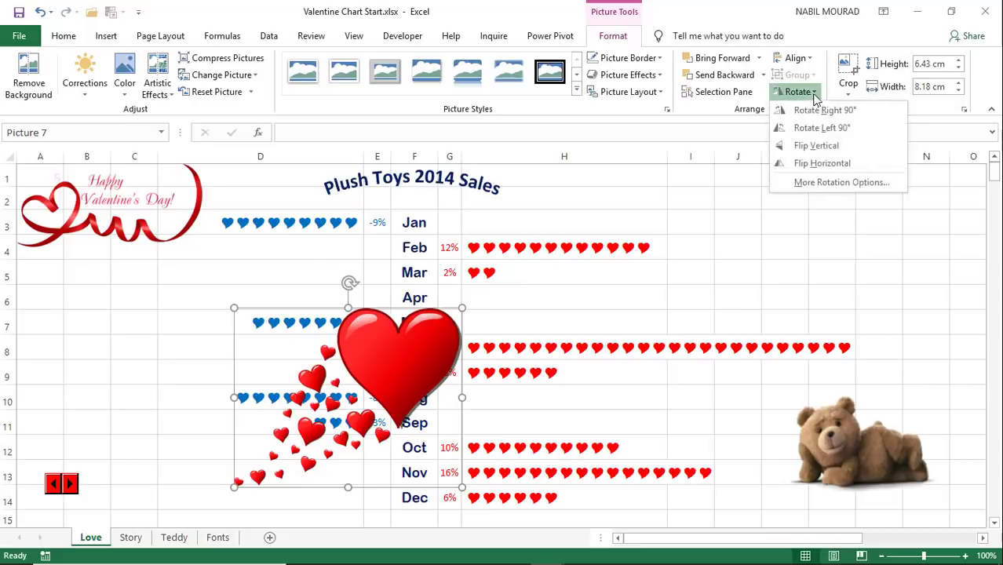
click(821, 163)
drag(298, 349, 141, 455)
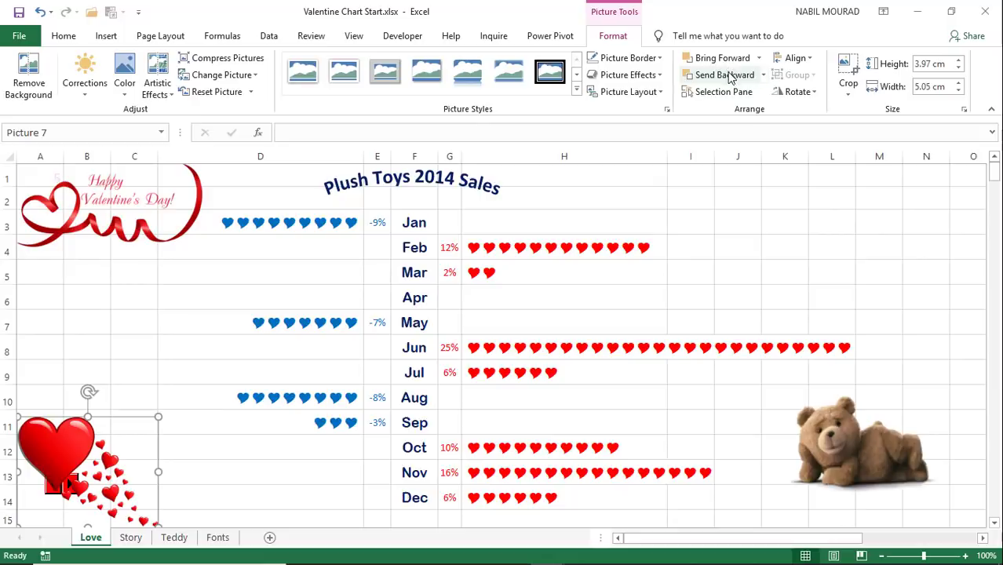
Step: Send the hearts picture to the back and advance the dashboard to 2018 Plush Toys sales
click(763, 76)
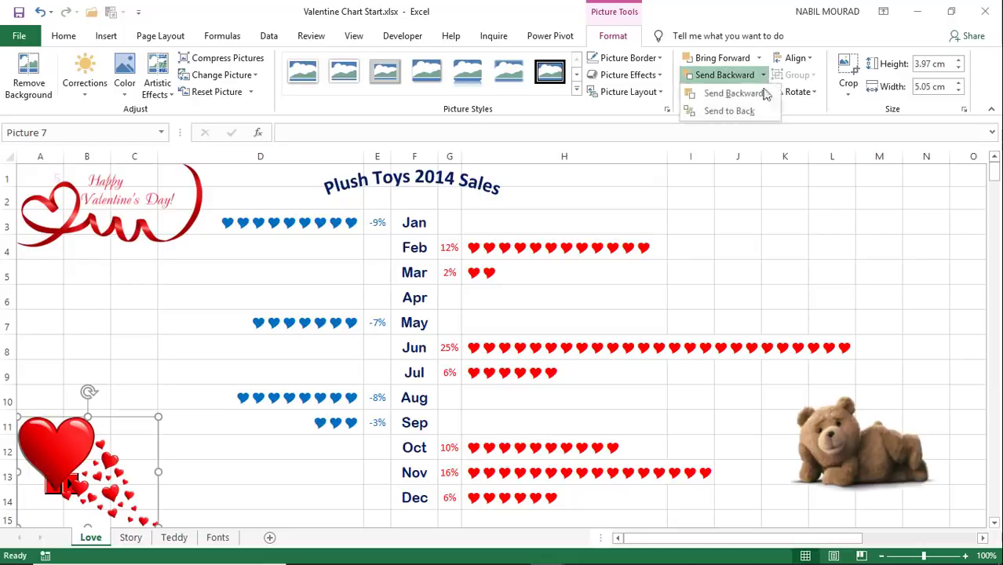
click(730, 111)
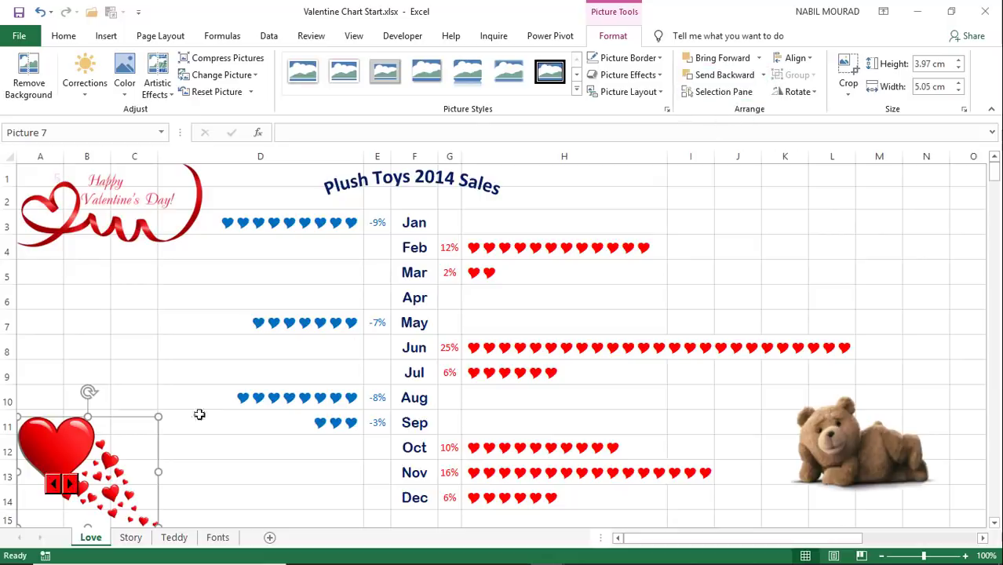
click(69, 484)
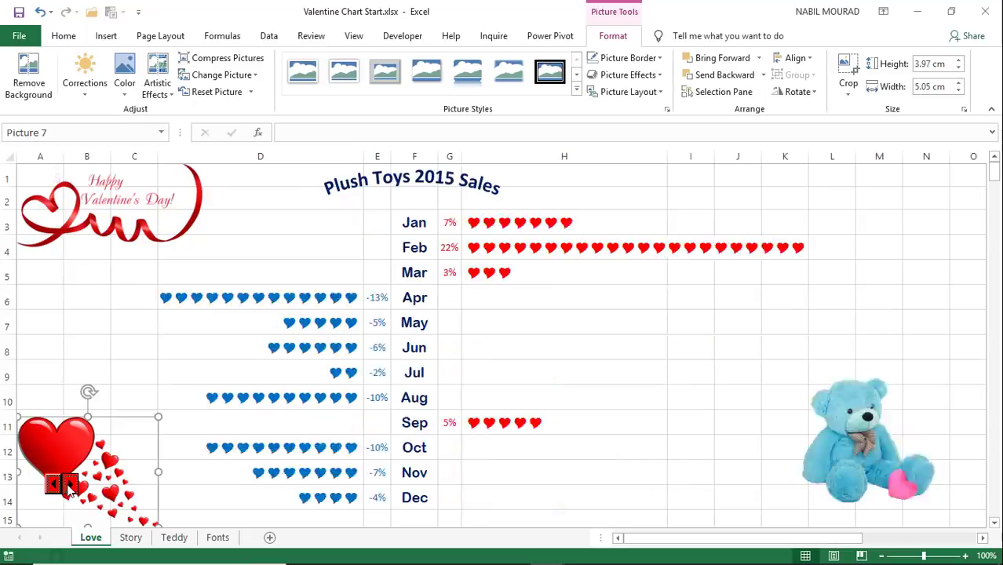
click(69, 484)
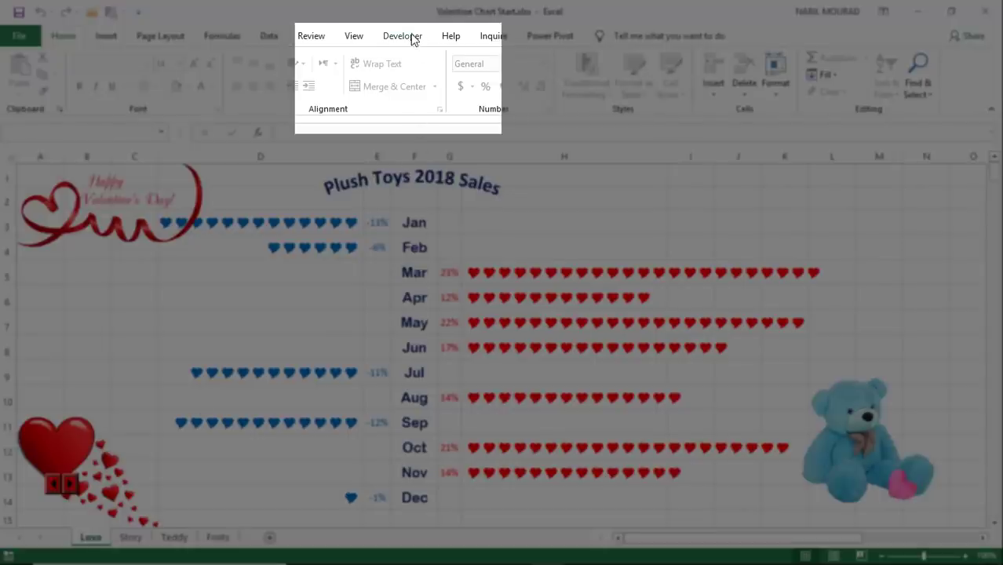
Step: Move SpinButton1 onto the big red heart in Design Mode, then turn Design Mode off
click(410, 36)
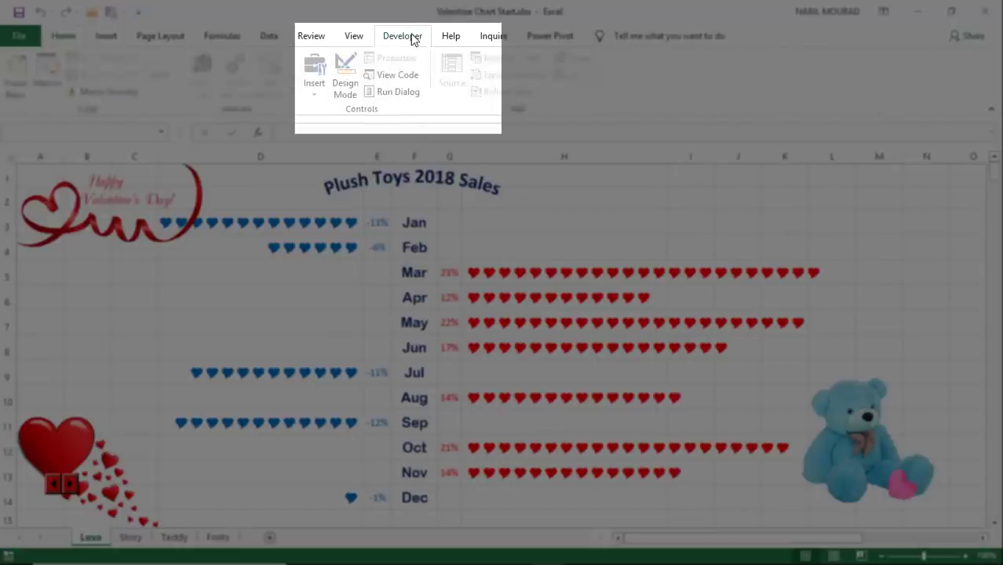
click(350, 72)
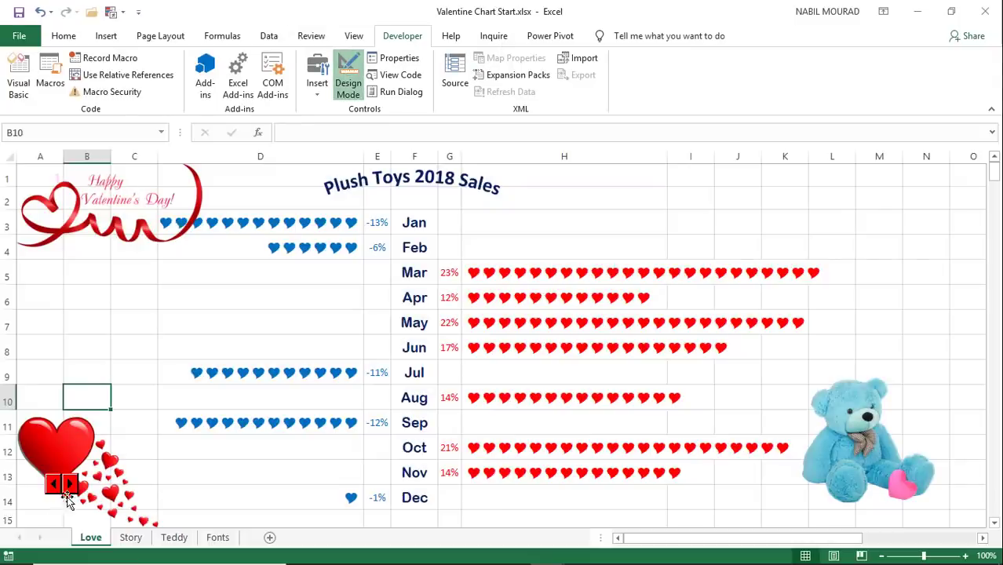
drag(70, 484, 66, 452)
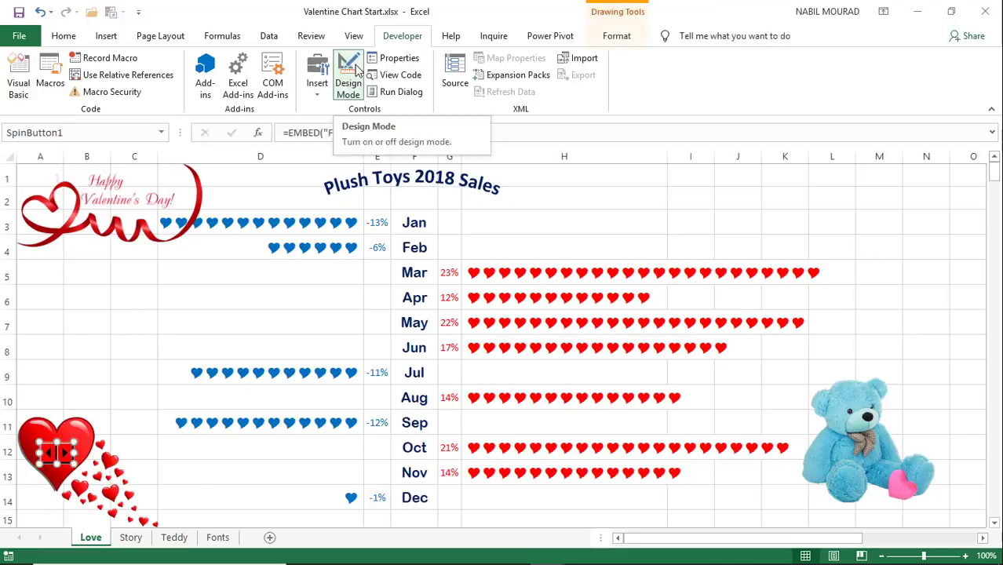
click(347, 86)
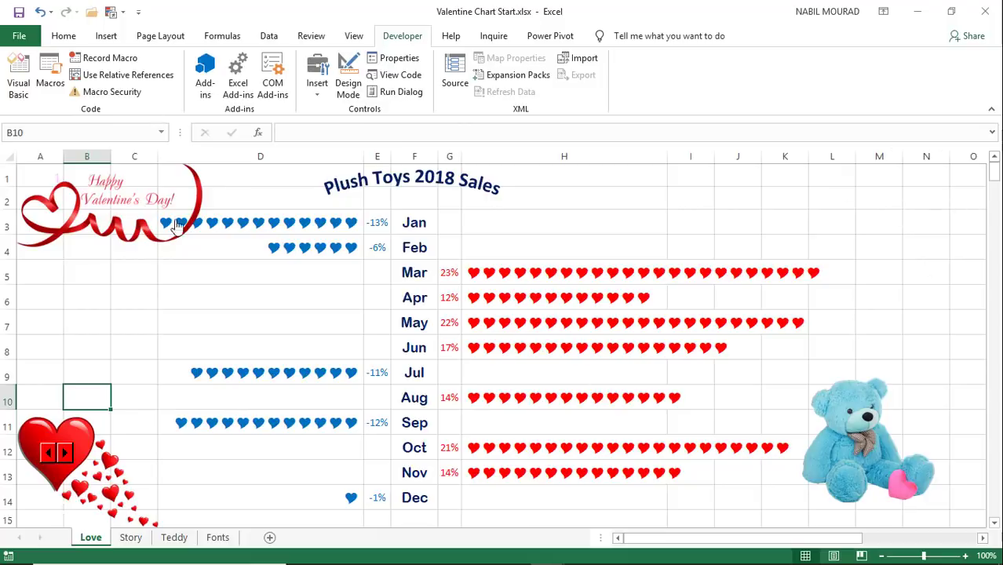
click(106, 39)
Step: Insert Oval Logo.png and place it, shrunk to about half size, in the top-right corner
click(175, 93)
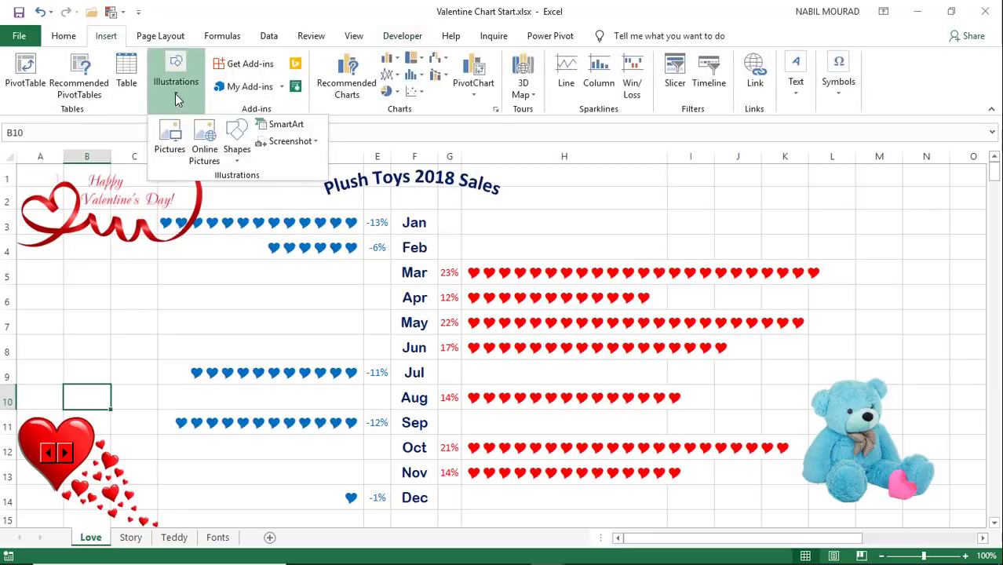
click(172, 137)
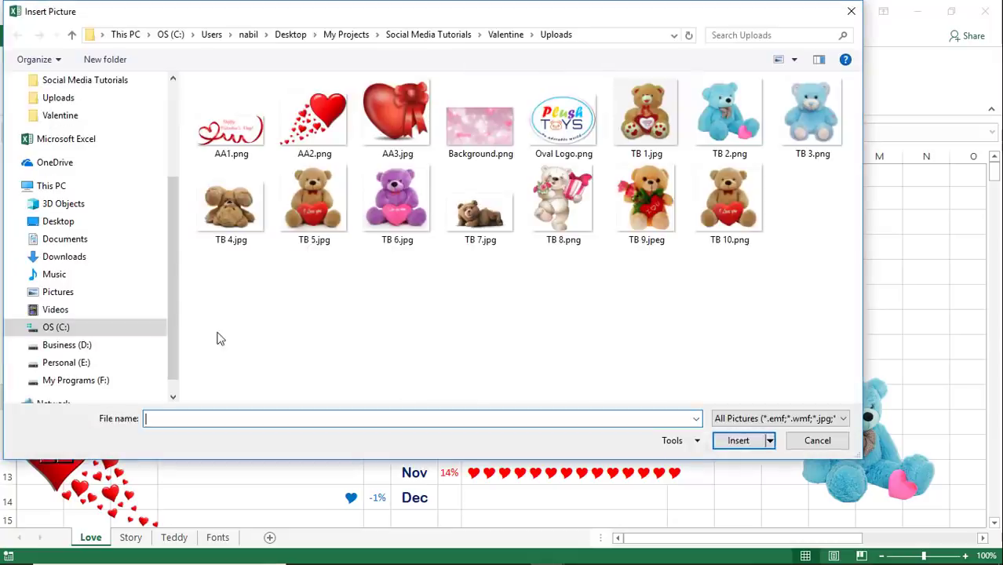
click(563, 119)
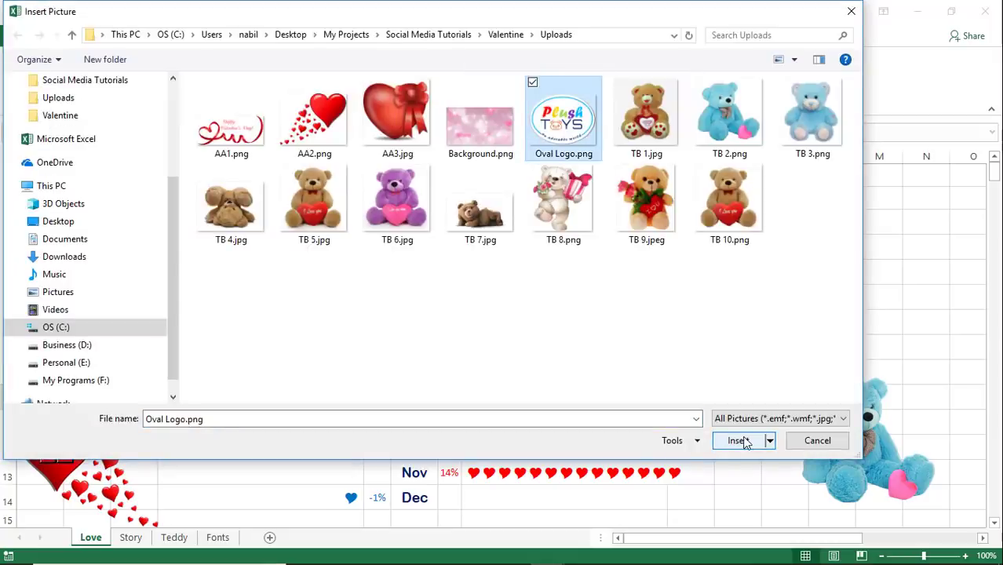
click(738, 440)
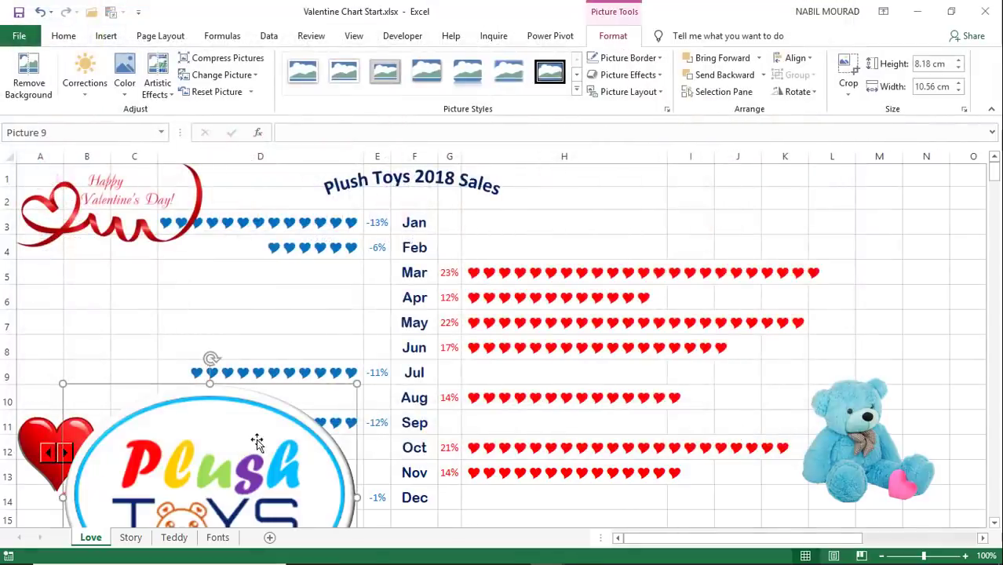
drag(380, 374, 889, 172)
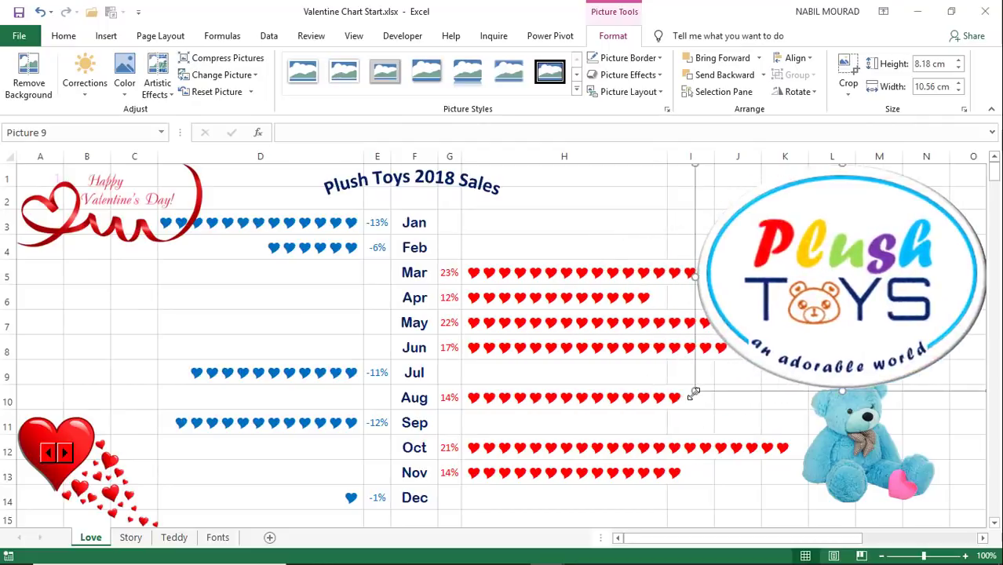
drag(695, 390, 841, 246)
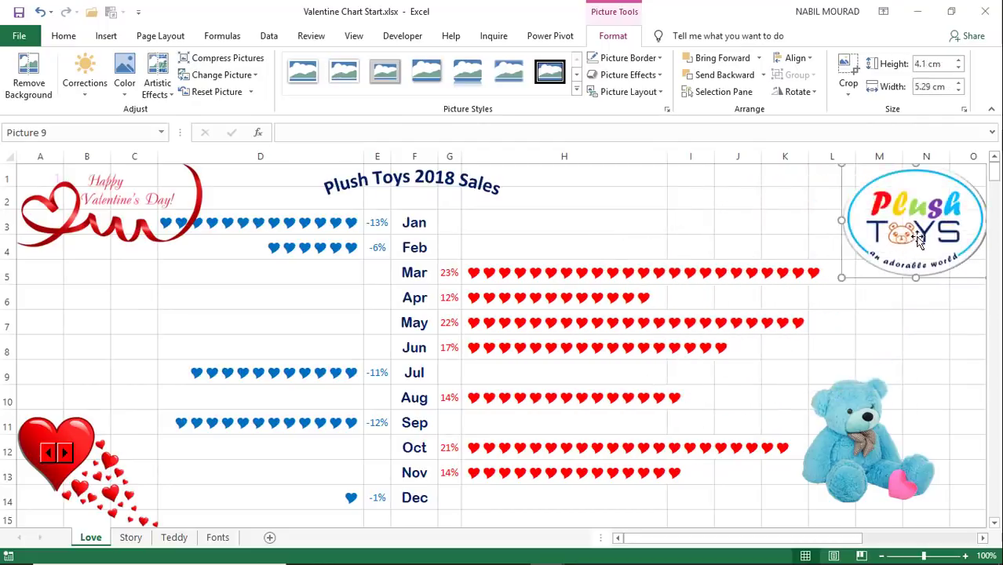
drag(918, 240, 898, 240)
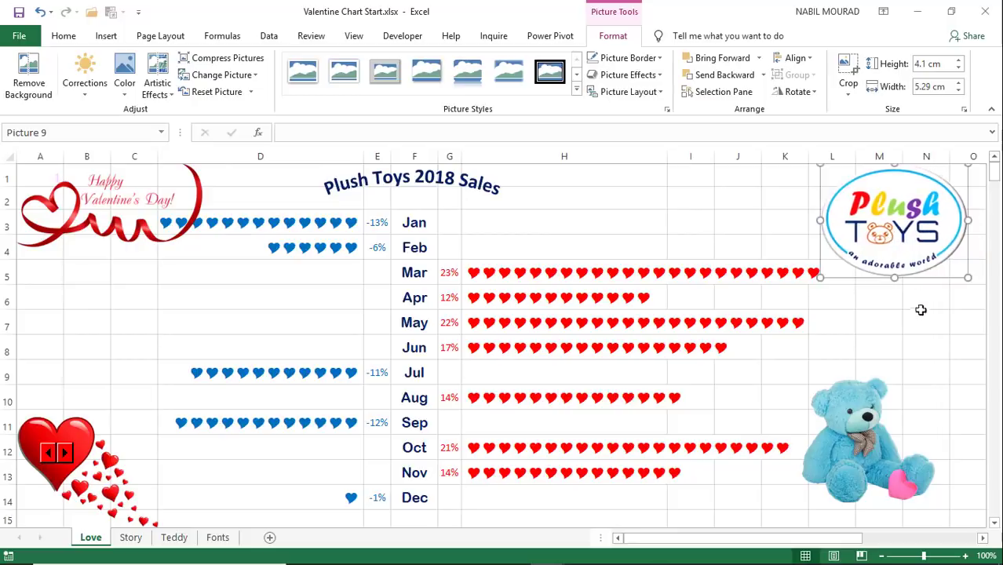
Step: Enlarge the teddy picture beneath the logo to about 6.75 × 7.33 cm
click(805, 512)
scroll(805, 513, down, 1)
drag(806, 512, 821, 477)
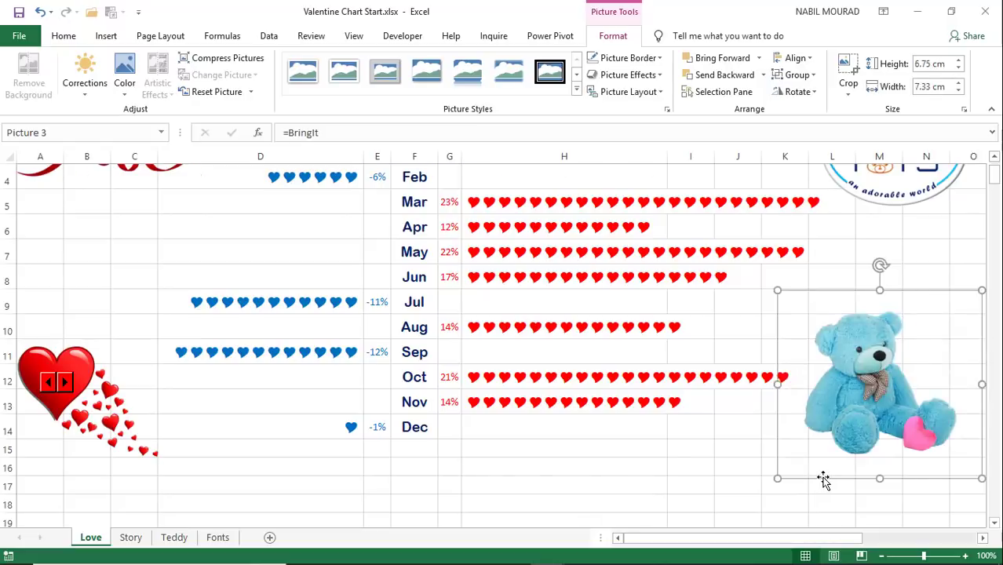
scroll(822, 480, up, 1)
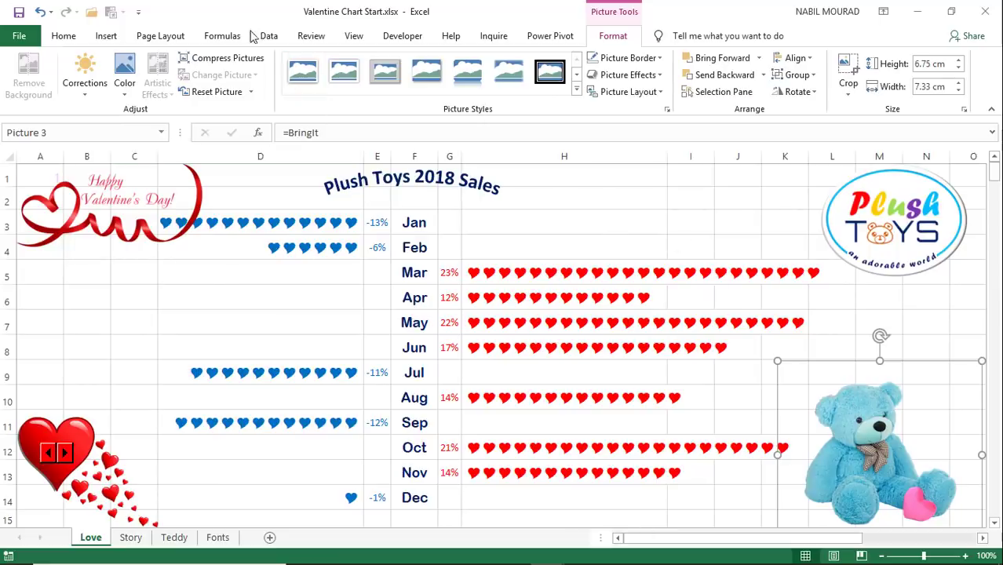
Step: Hide the Love sheet's gridlines and set the pink Background.png as the sheet background
click(354, 39)
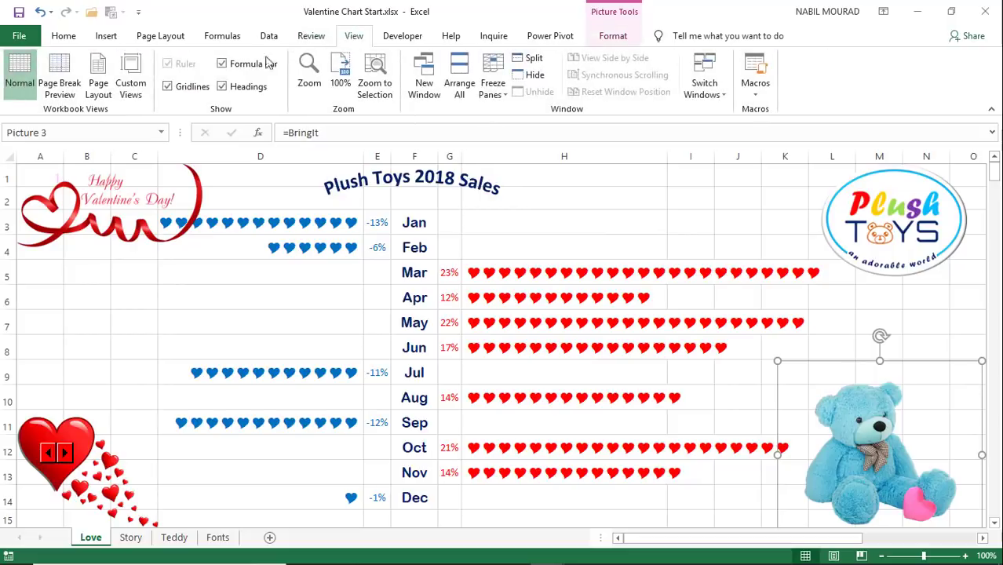
click(168, 88)
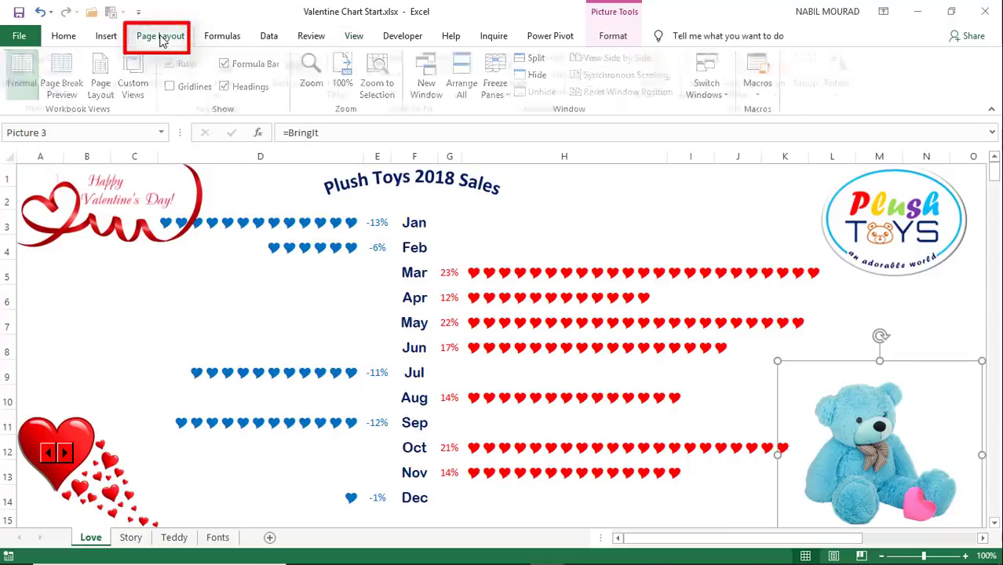
click(160, 39)
click(301, 67)
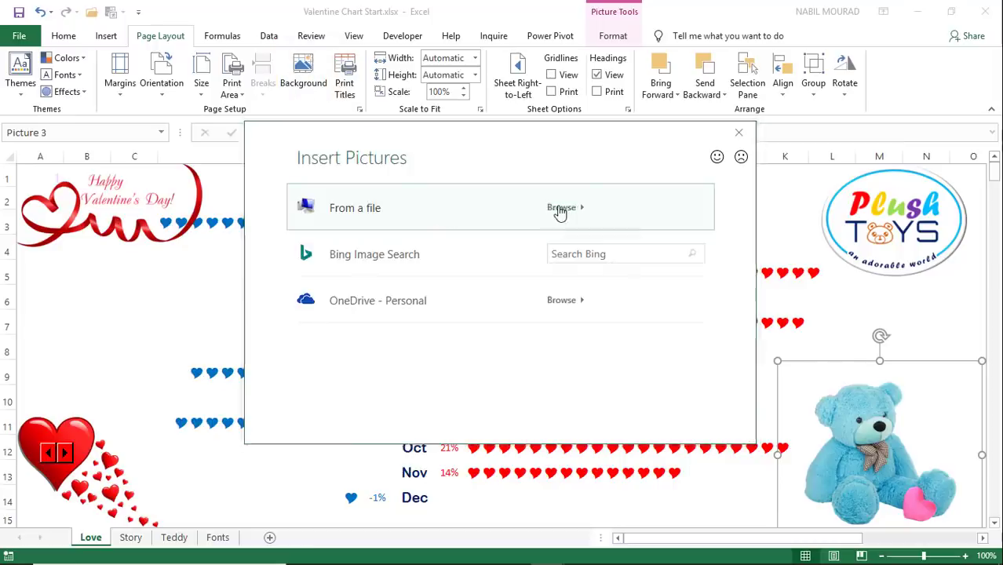
click(561, 208)
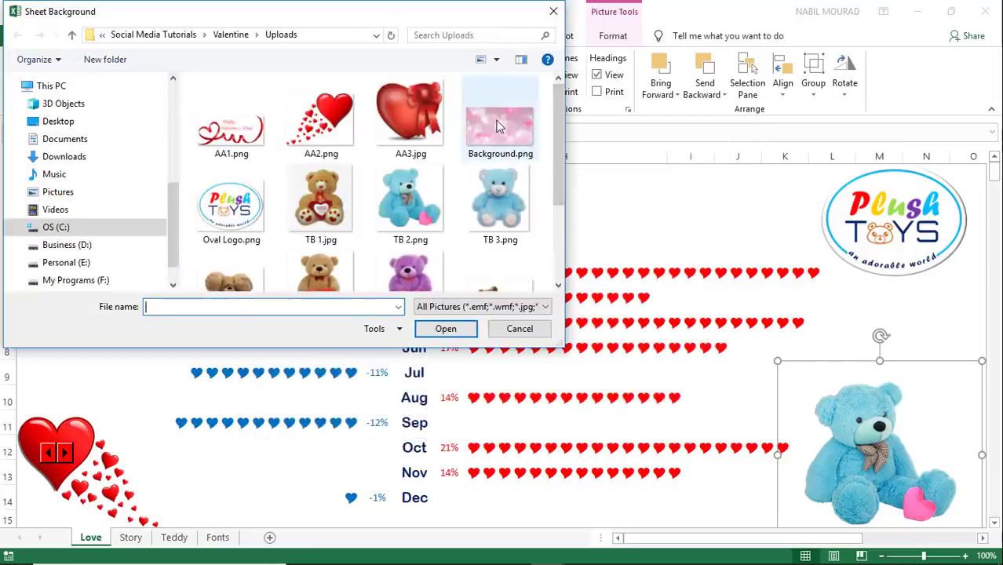
click(498, 126)
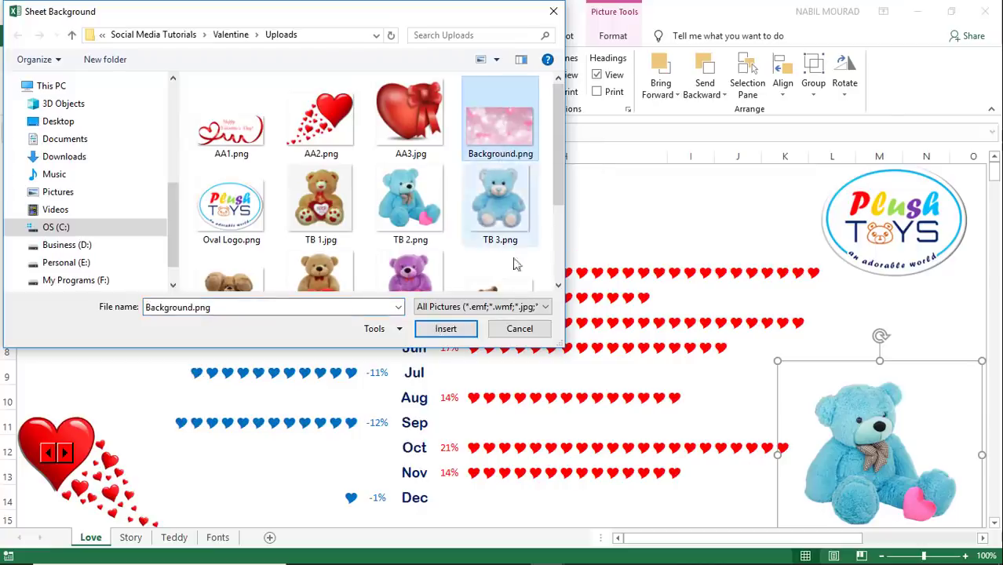
click(444, 328)
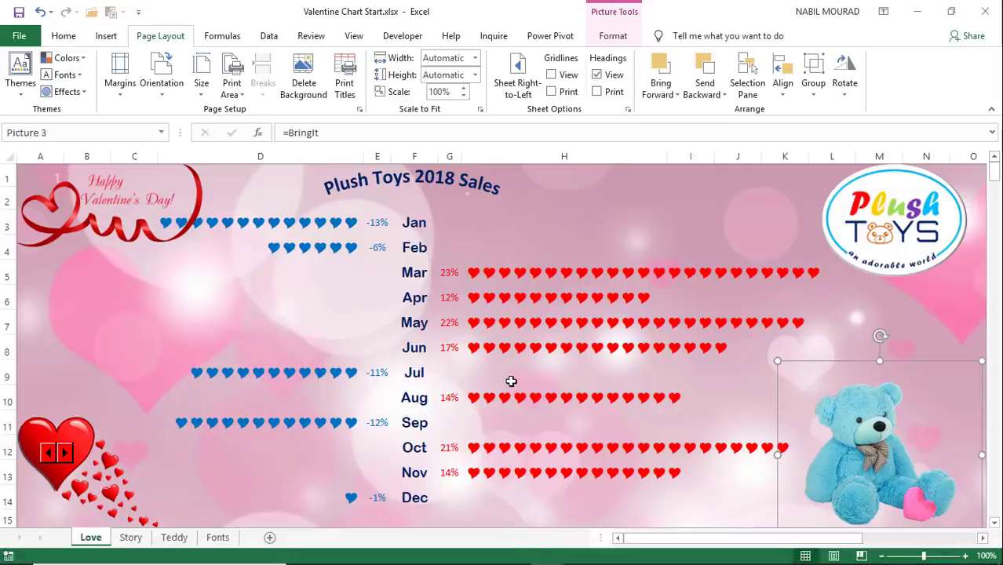
click(631, 203)
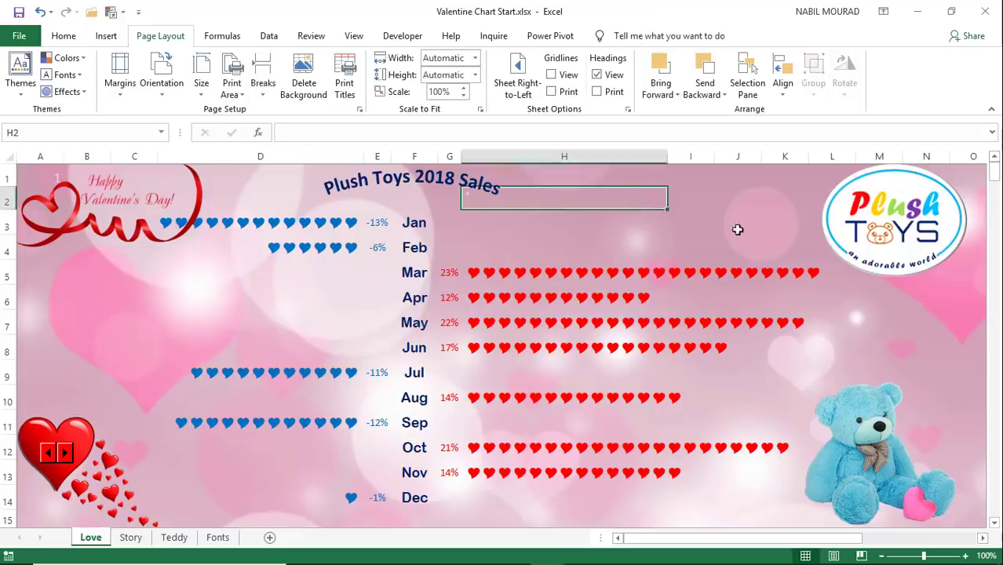
click(767, 234)
click(866, 316)
click(963, 343)
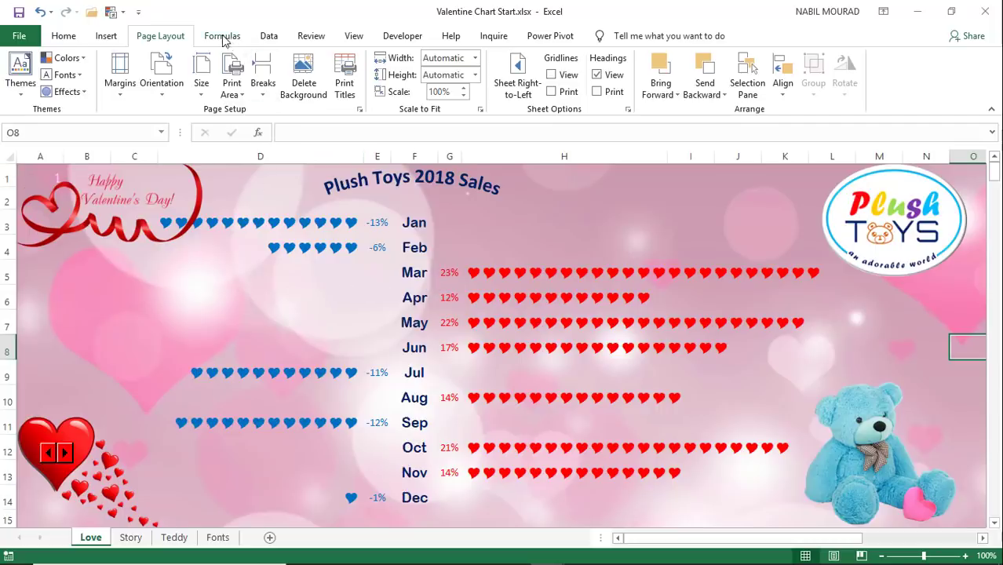
click(312, 37)
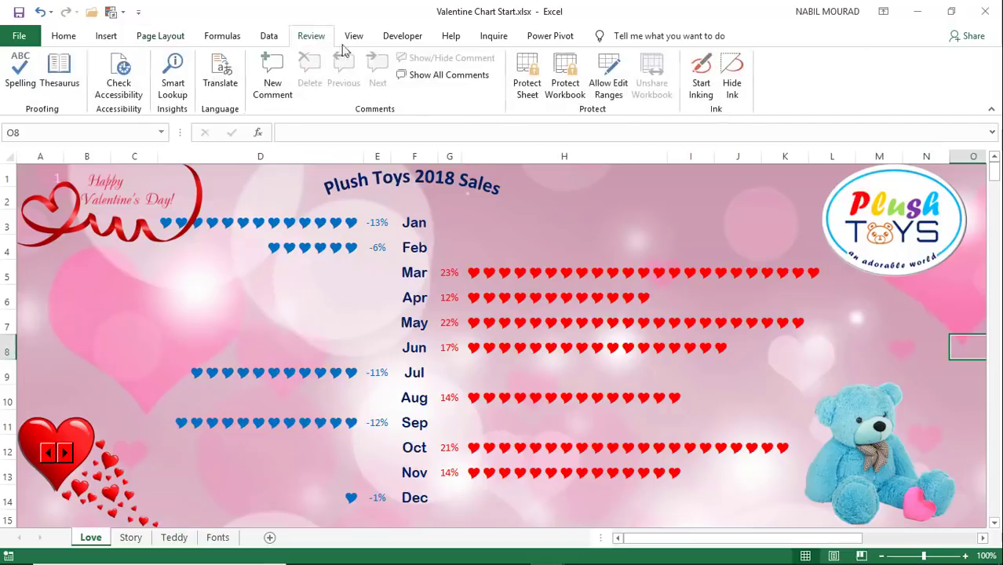
click(529, 75)
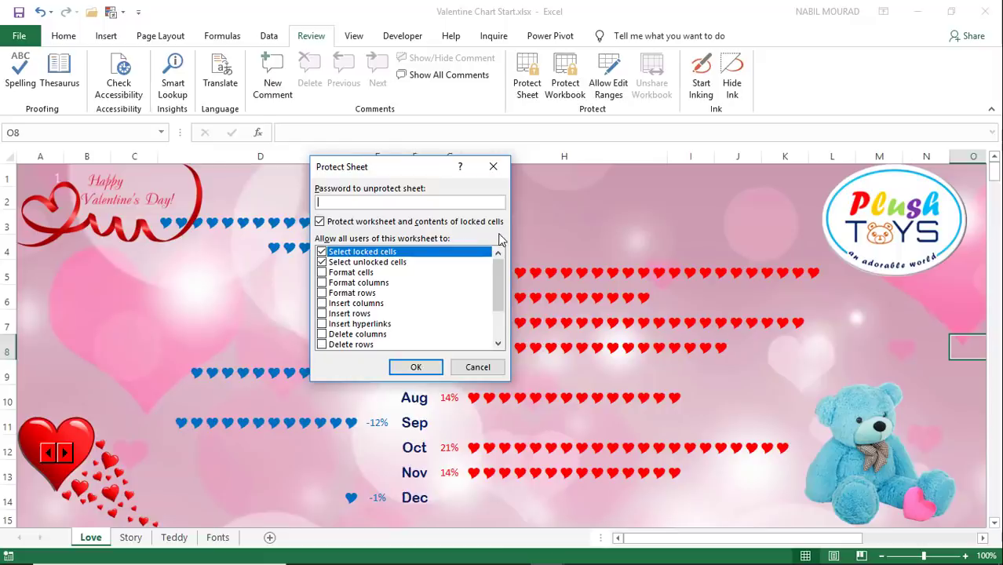
click(477, 368)
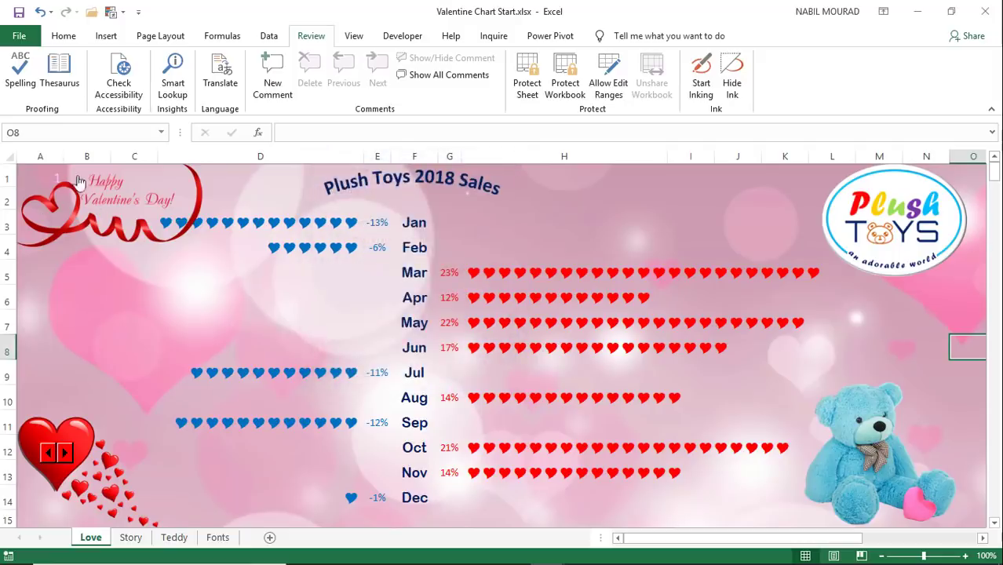
Step: Unlock cell A1's random formula by clearing Locked on the Format Cells Protection tab
click(173, 204)
drag(173, 204, 177, 237)
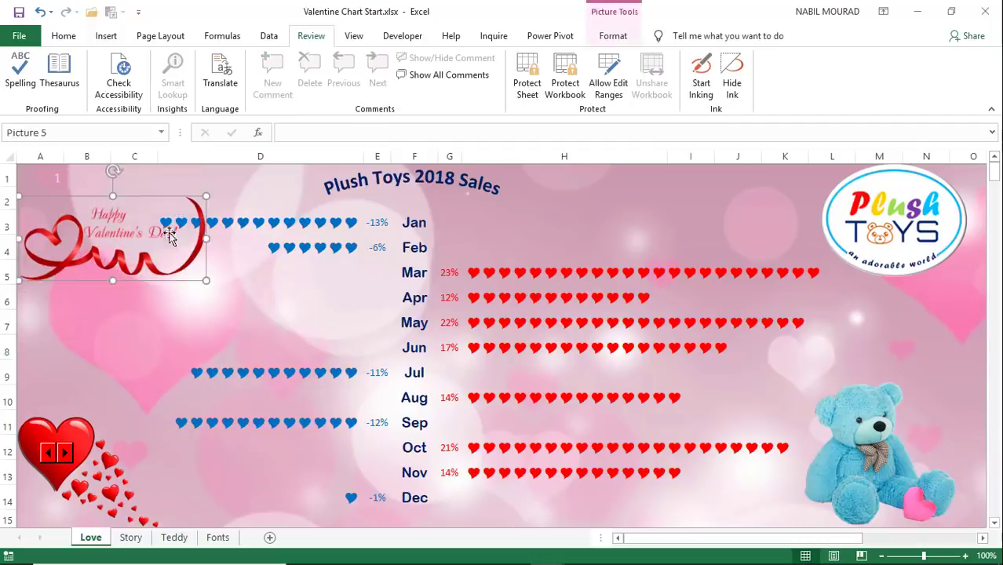
click(53, 175)
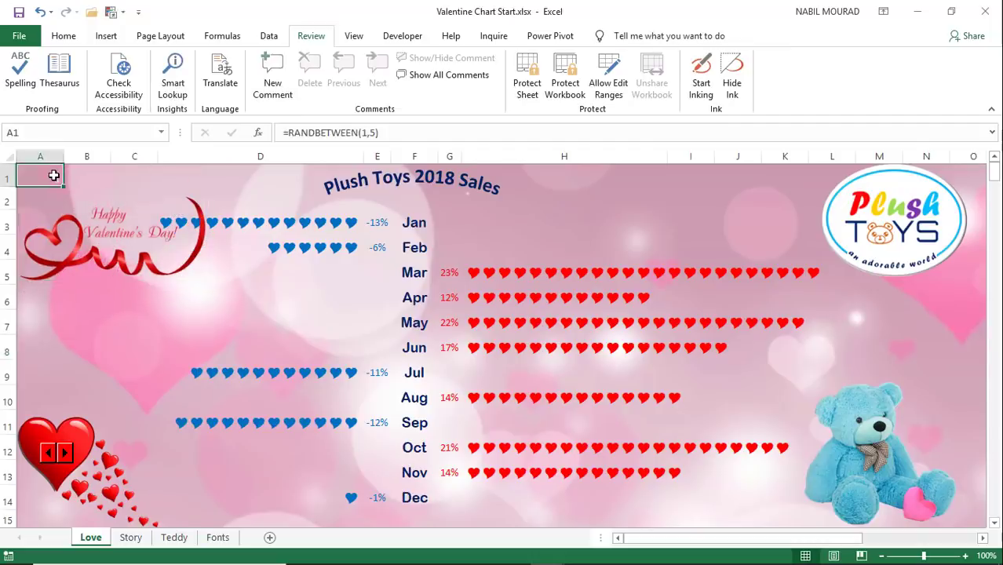
key(ctrl+1)
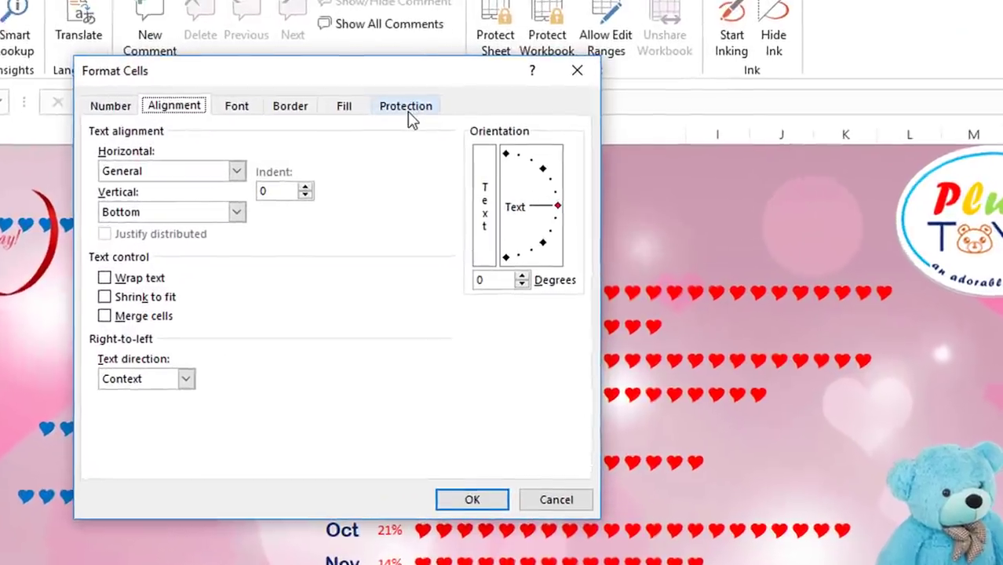
click(404, 110)
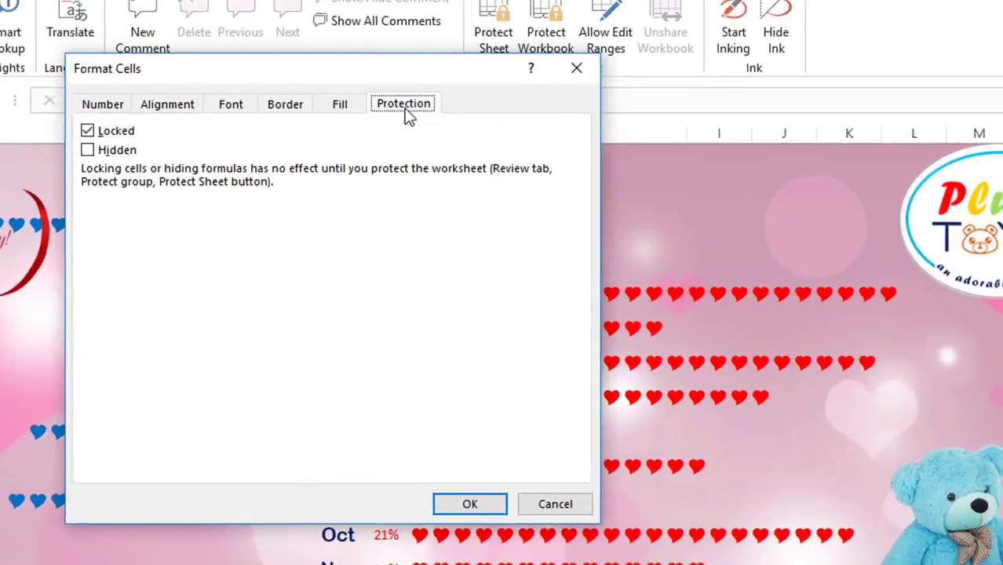
click(87, 131)
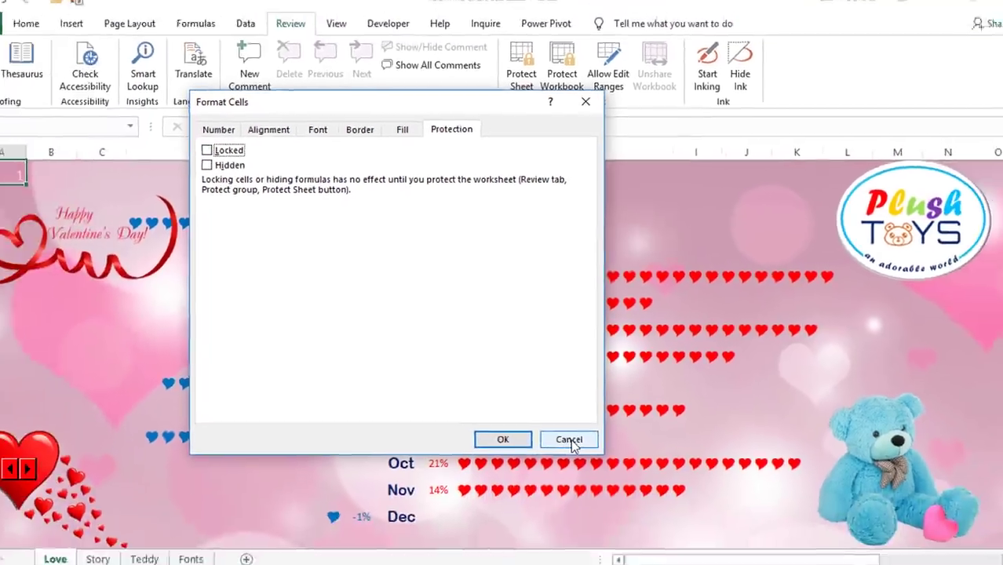
click(503, 439)
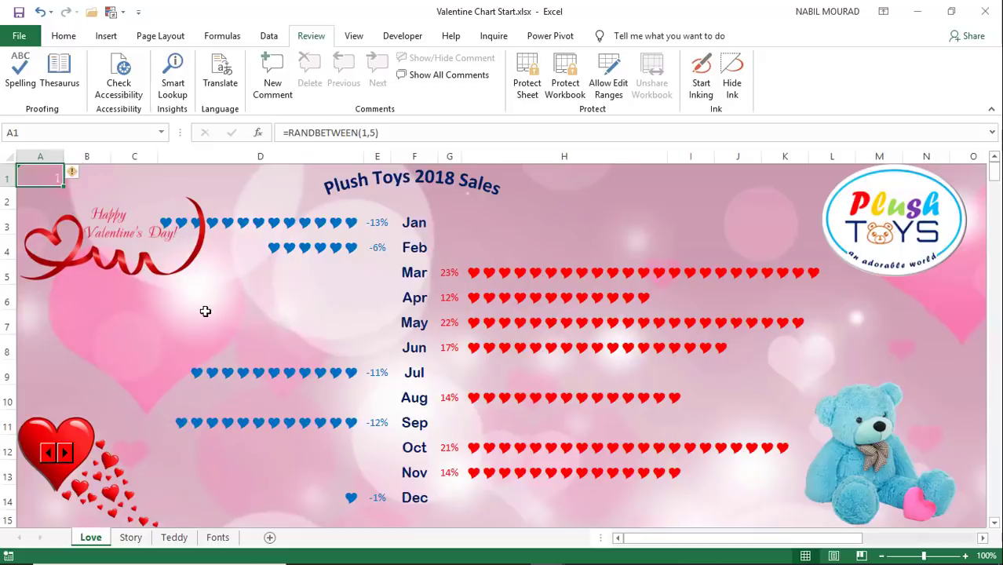
Step: Move the Happy Valentine's Day picture back up into the top-left corner across rows 1–3
click(205, 313)
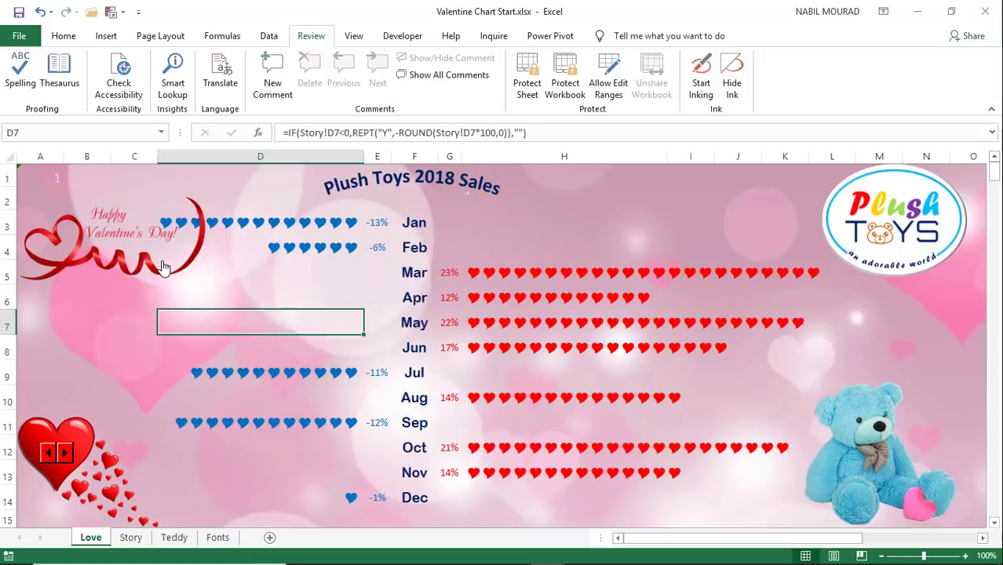
click(163, 267)
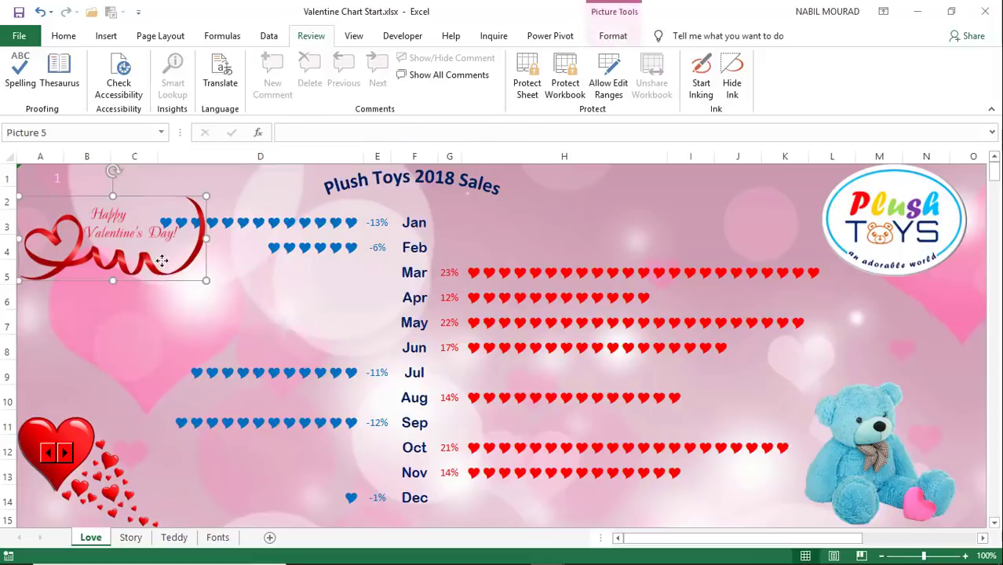
drag(161, 259, 158, 227)
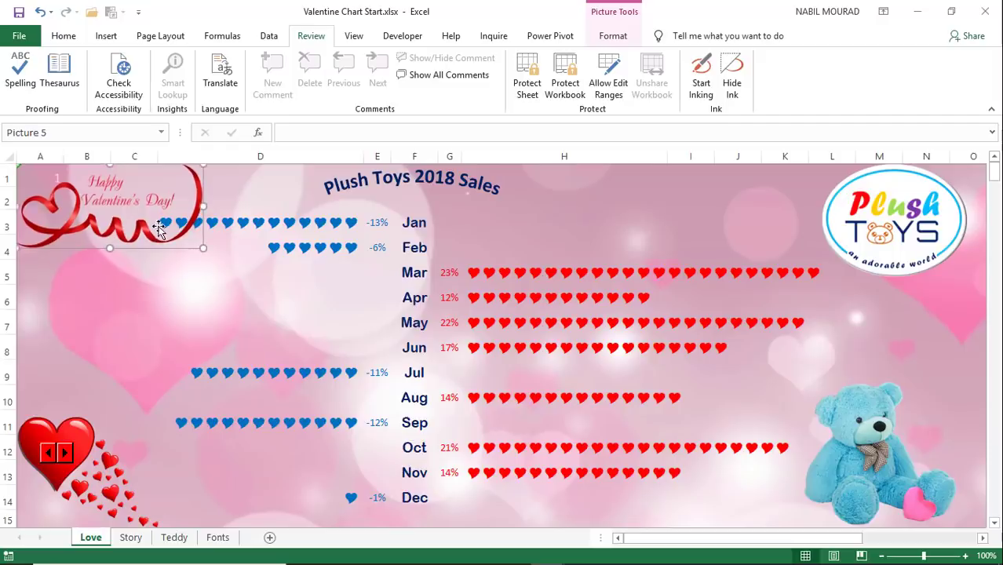
Step: Protect the Love sheet with 'Select locked cells' unchecked
click(180, 318)
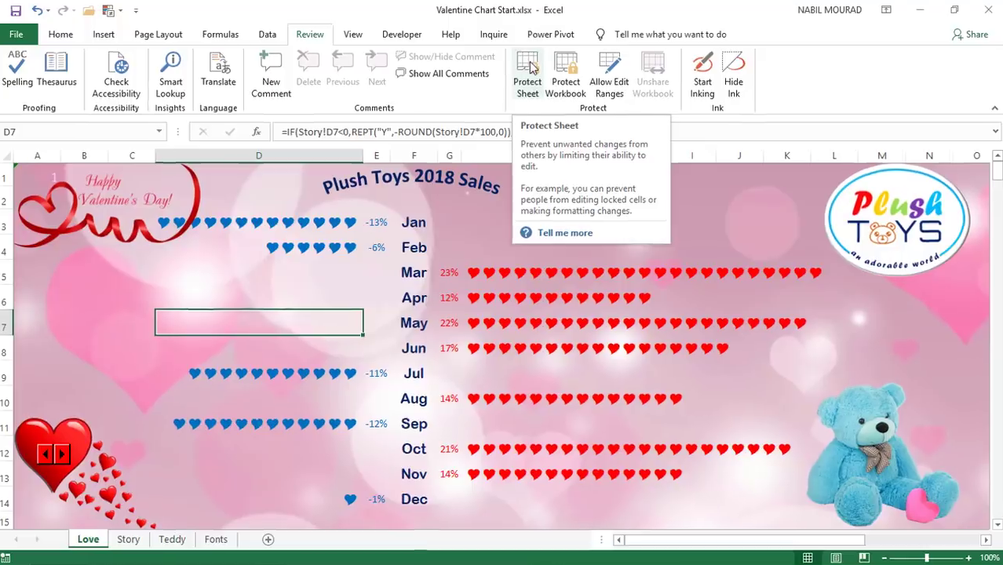
click(529, 73)
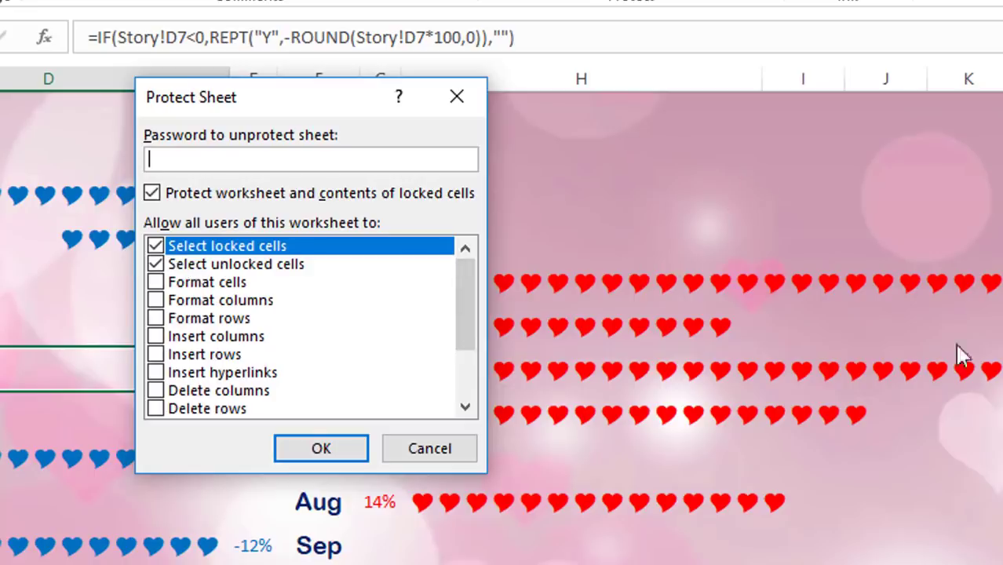
click(155, 247)
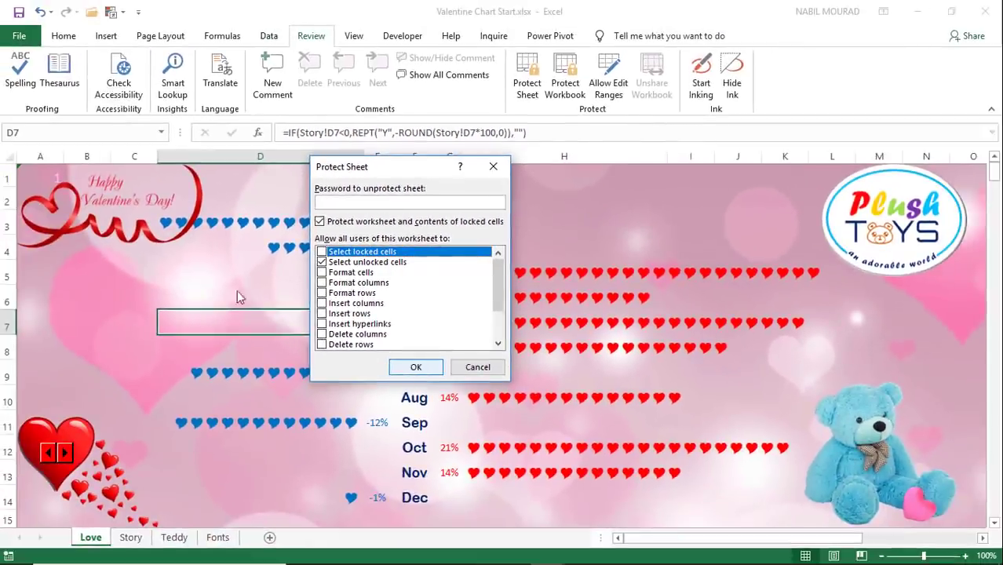
click(416, 369)
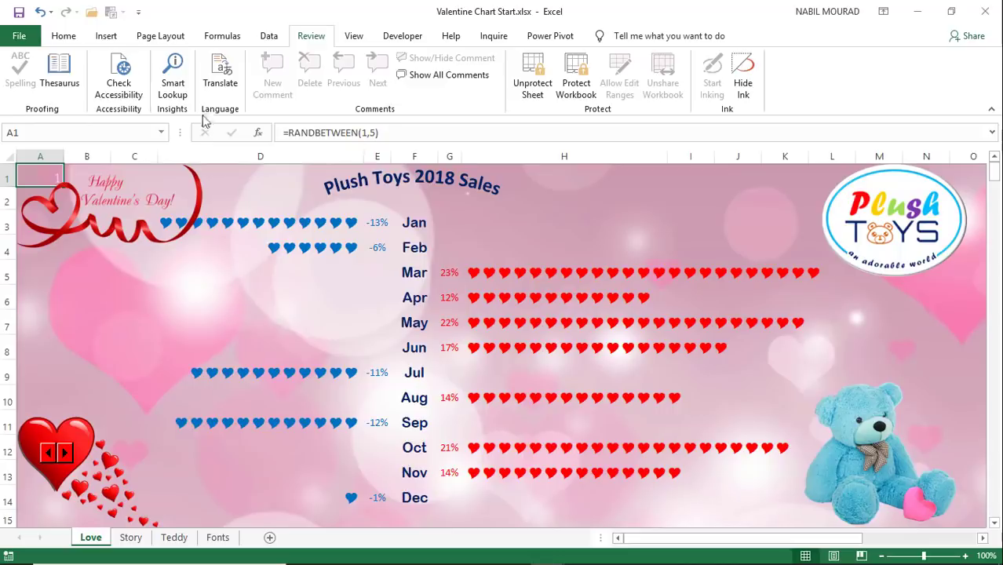
Step: Collapse the ribbon and step the dashboard back from 2018 to 2014 sales with the spin button
click(63, 36)
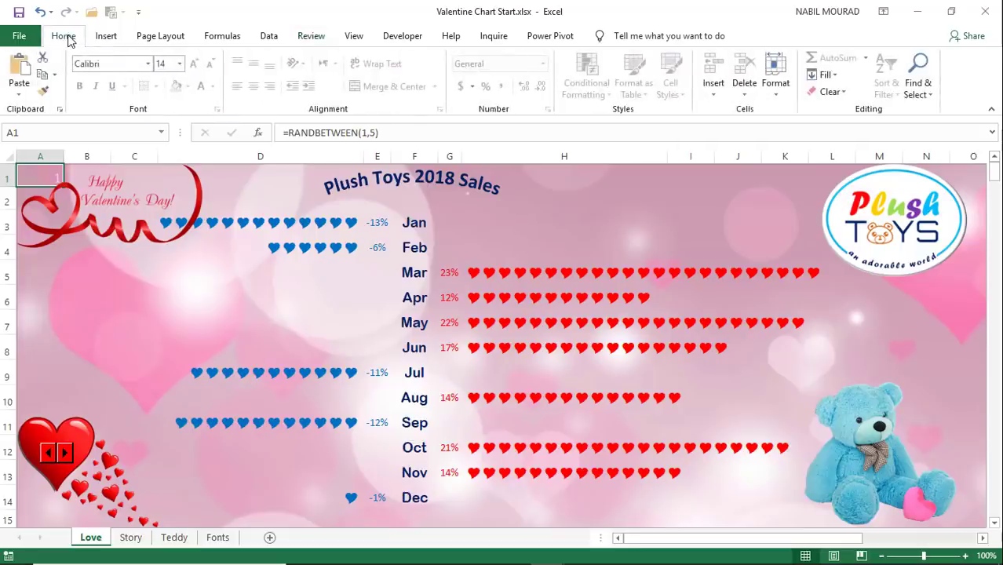
double_click(66, 37)
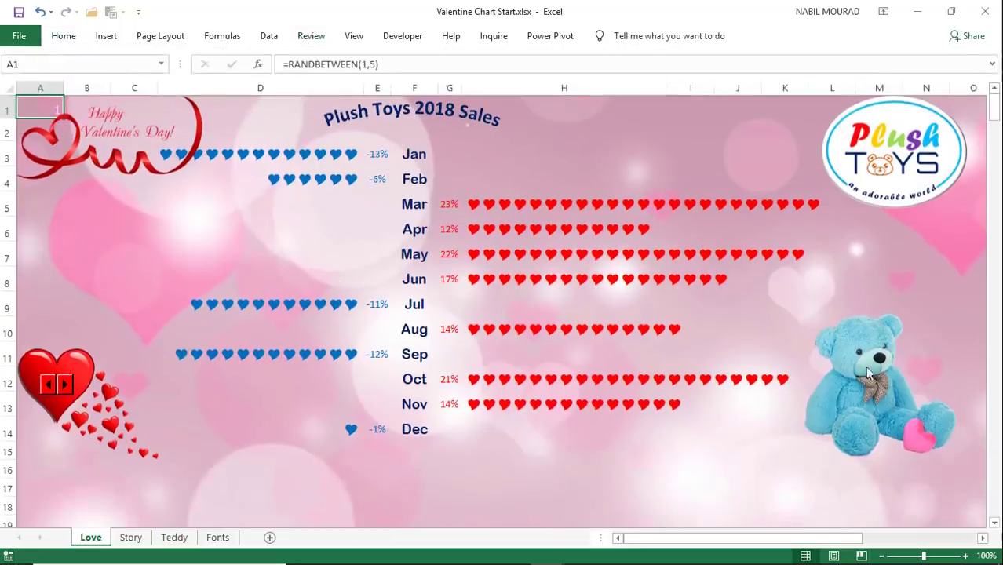
click(66, 385)
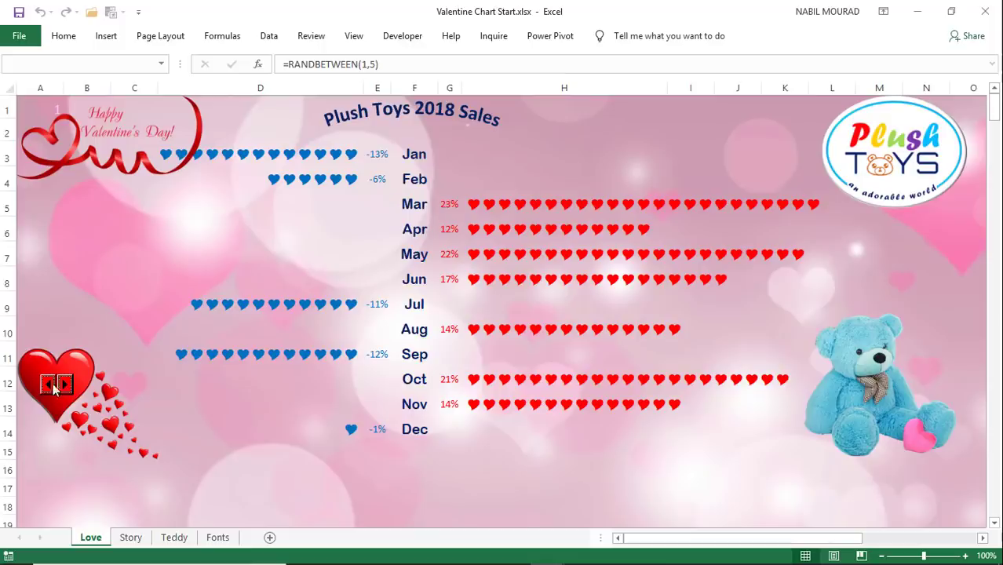
click(49, 386)
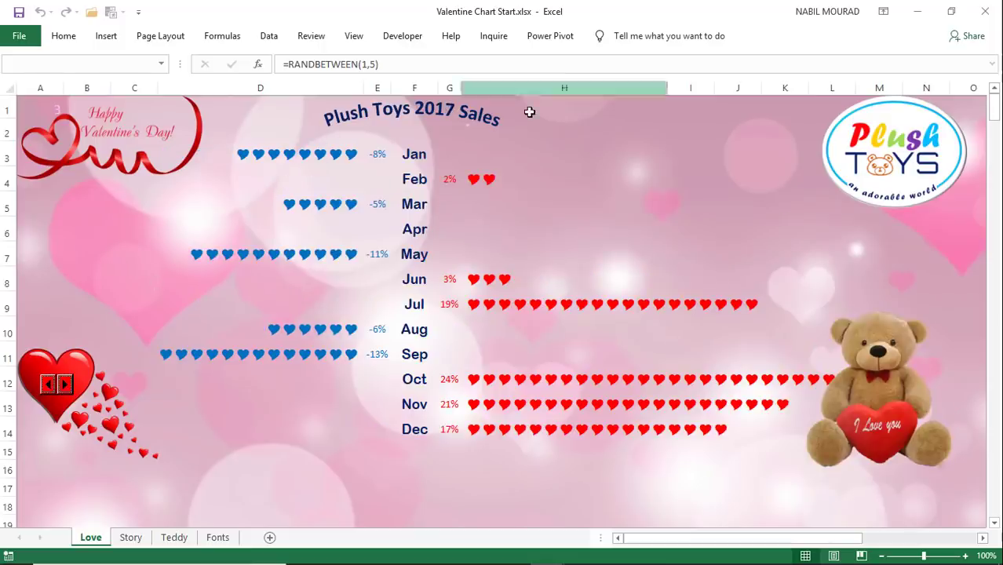
click(48, 386)
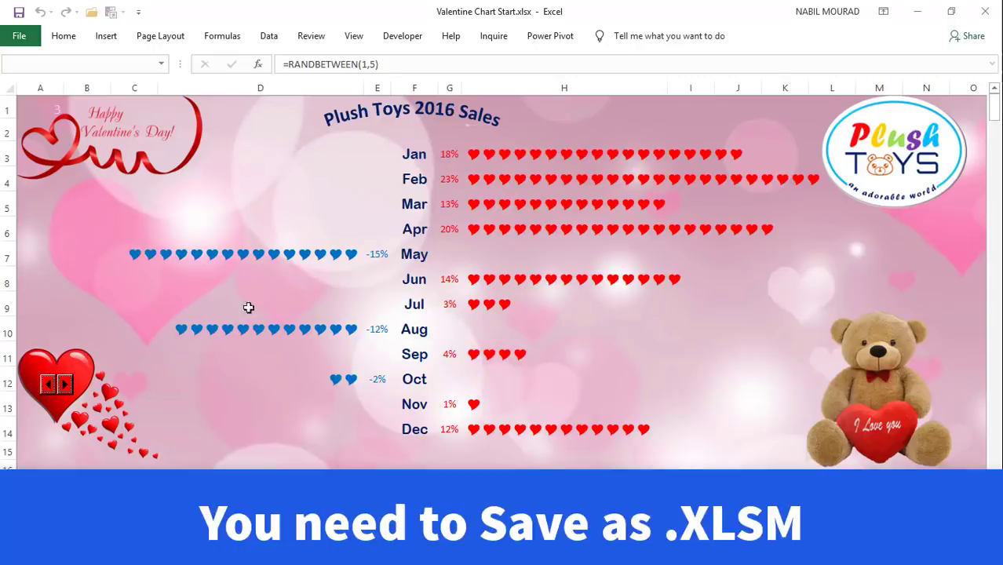
click(47, 386)
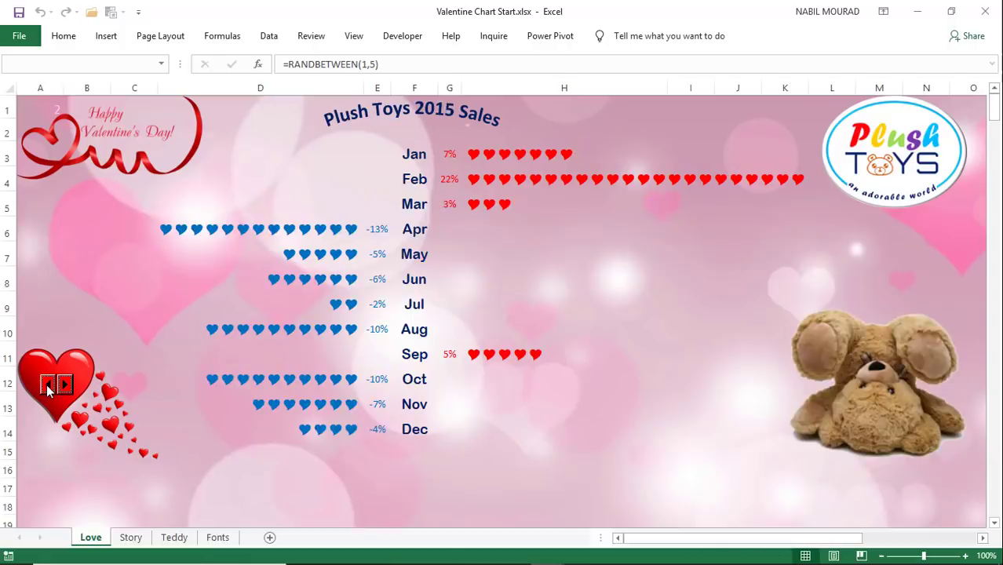
click(47, 386)
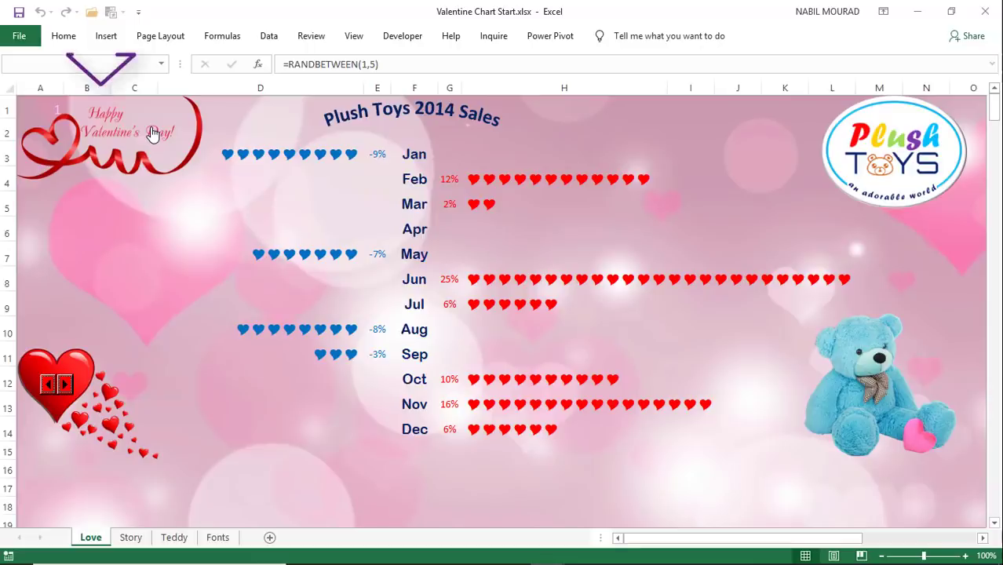
Step: Recalculate with F9 until a brown teddy holding an 'I love you' heart appears
key(F9)
key(F9)
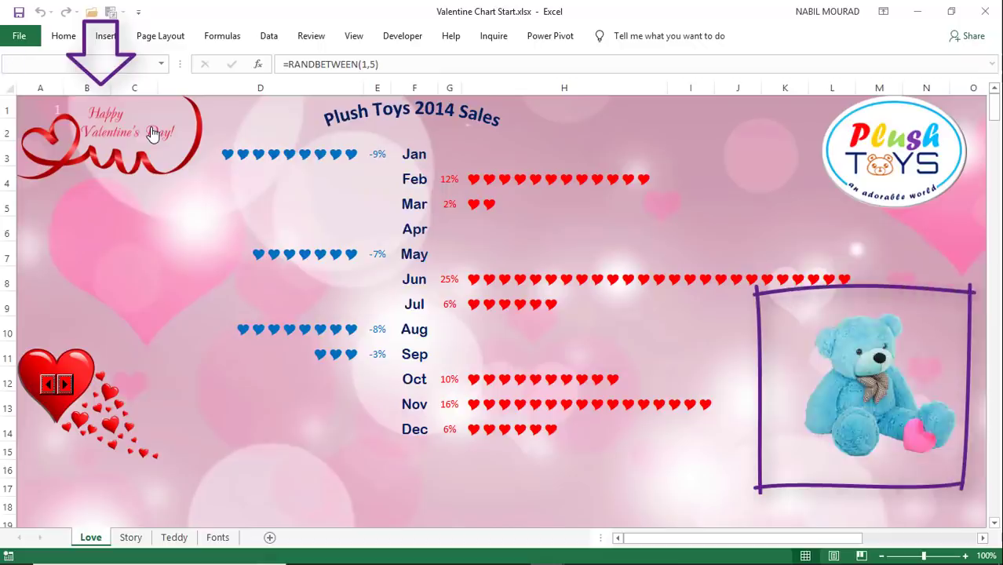
key(F9)
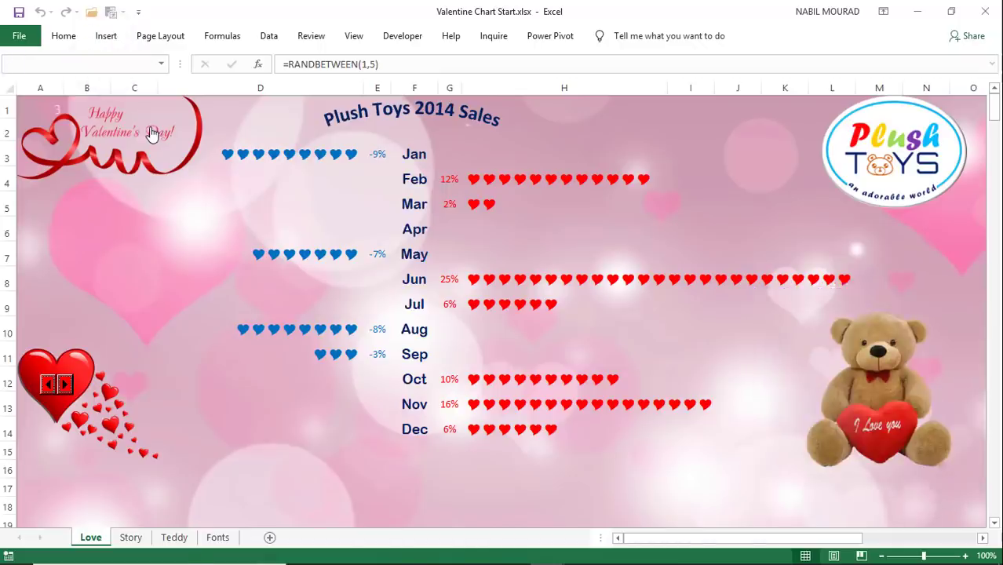
key(F9)
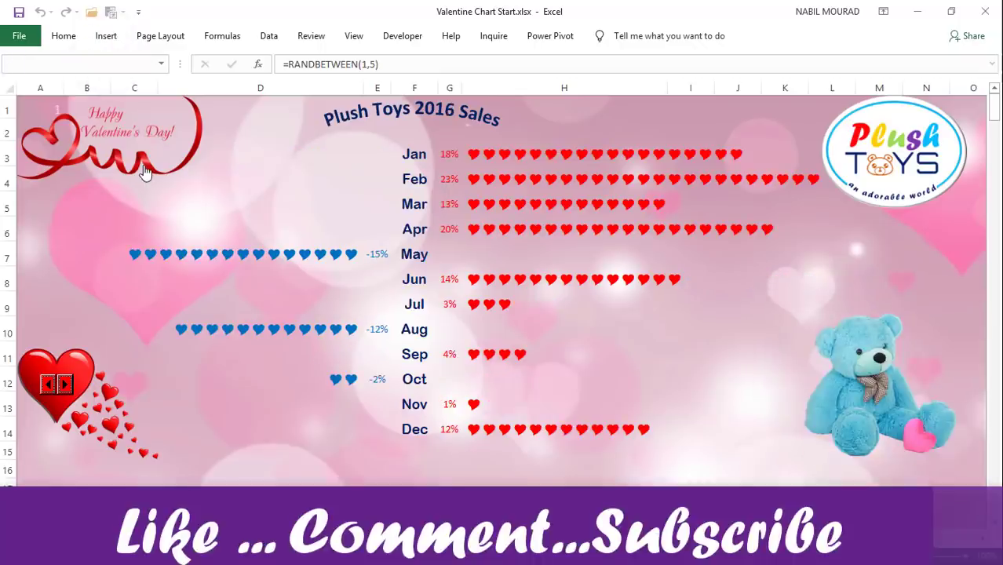